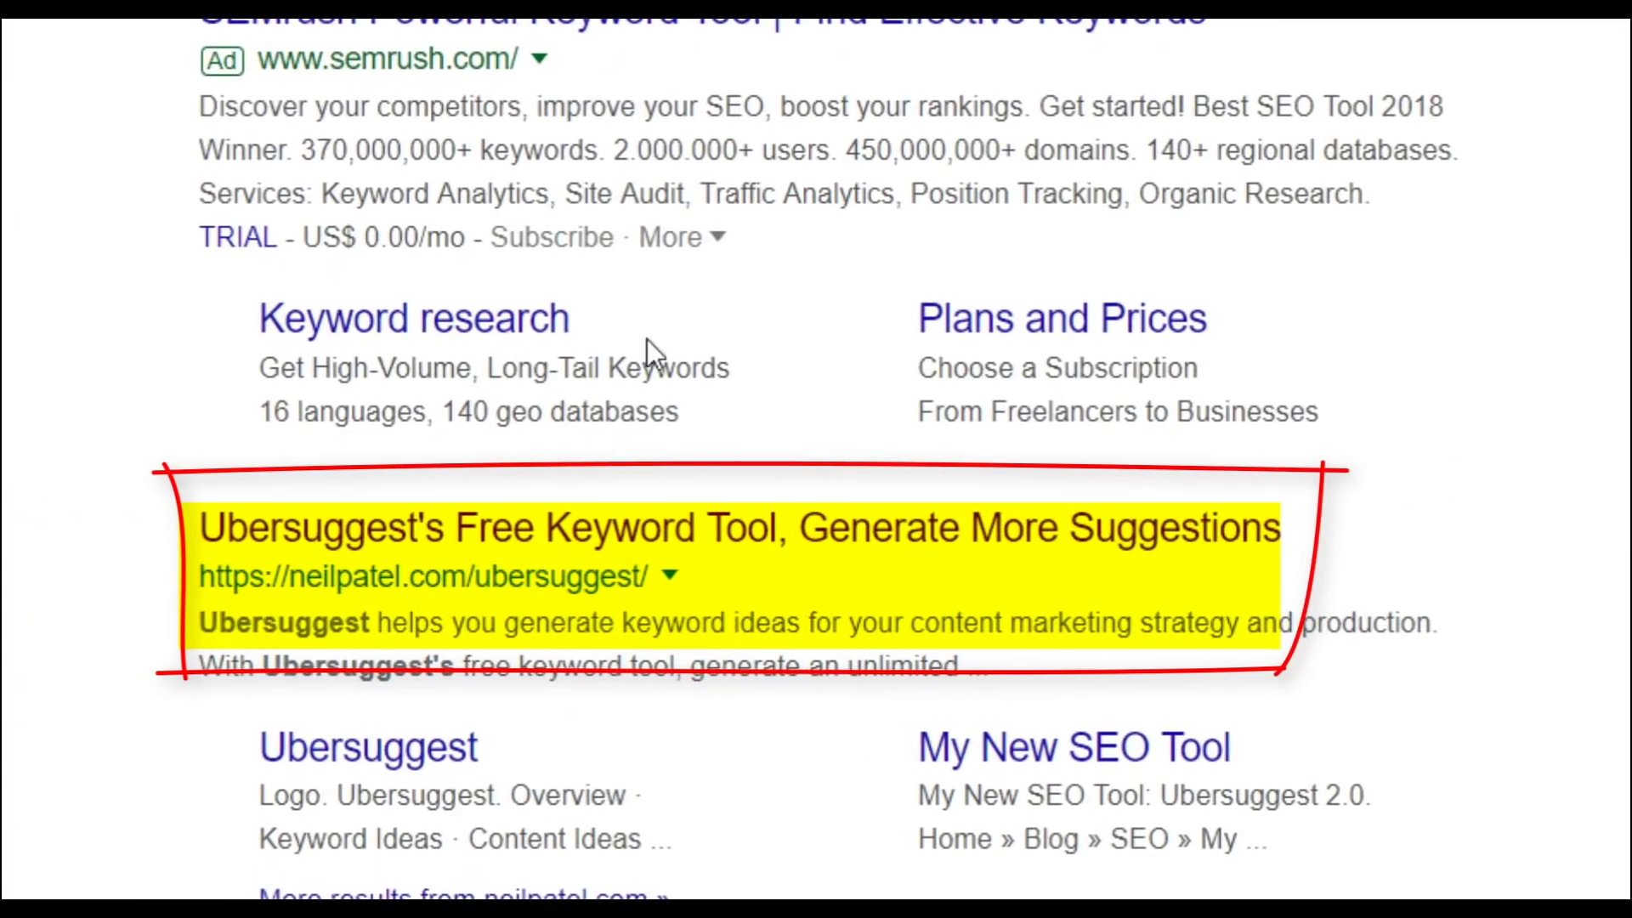
# Open Ubersuggest's free keyword tool, and search Google in a new tab for "best washing machine in india"
pyautogui.click(529, 545)
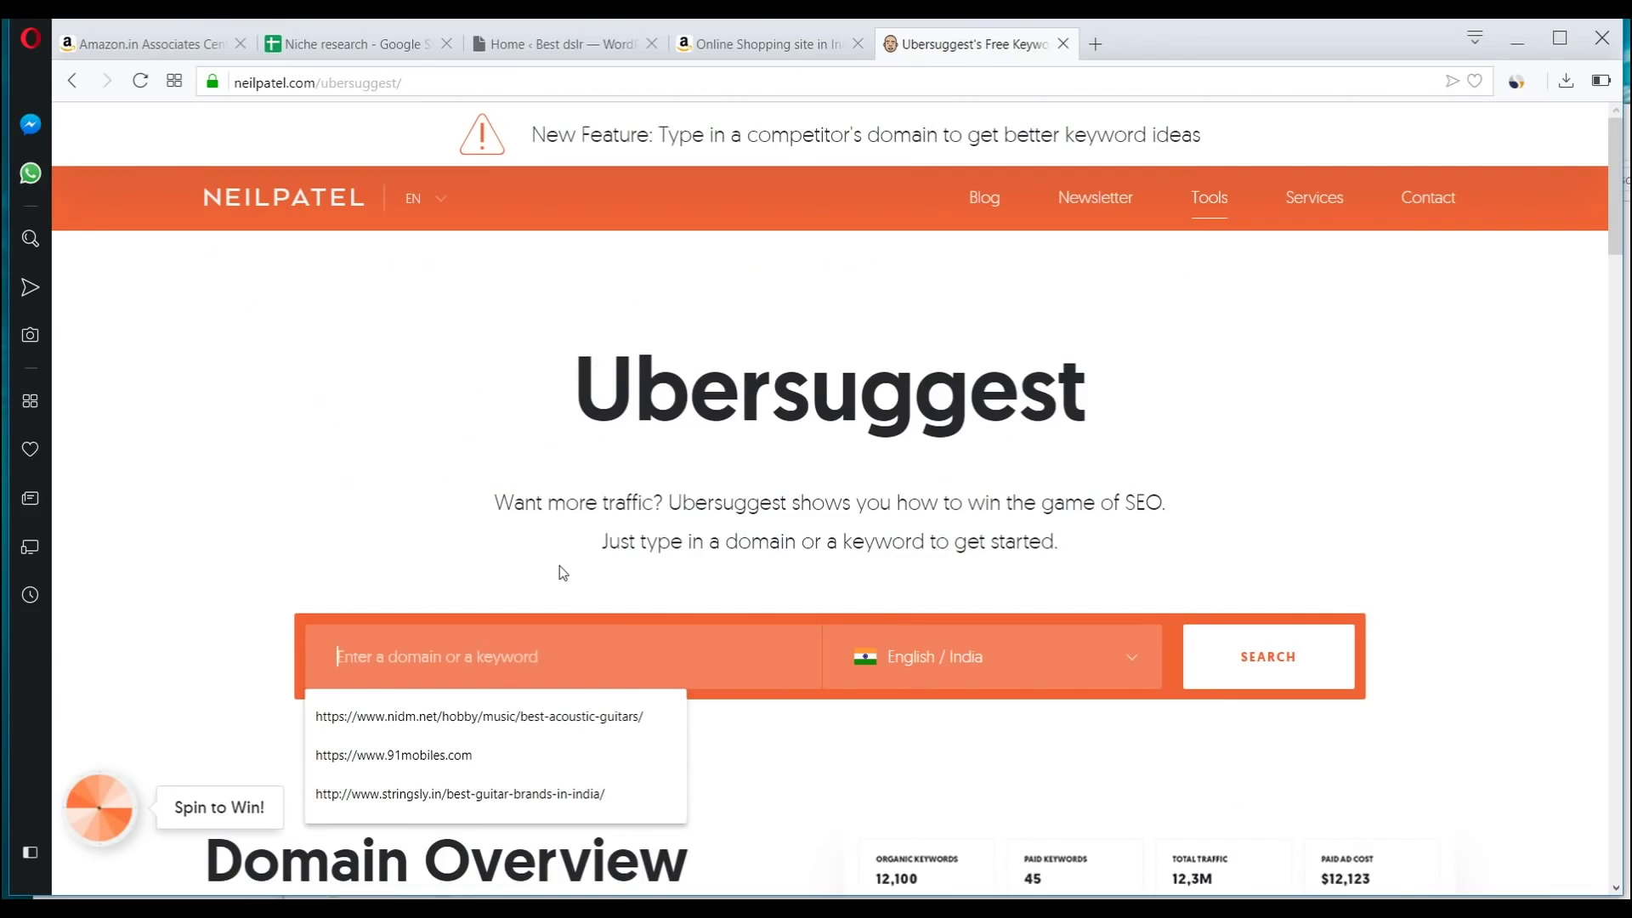
pyautogui.click(1095, 43)
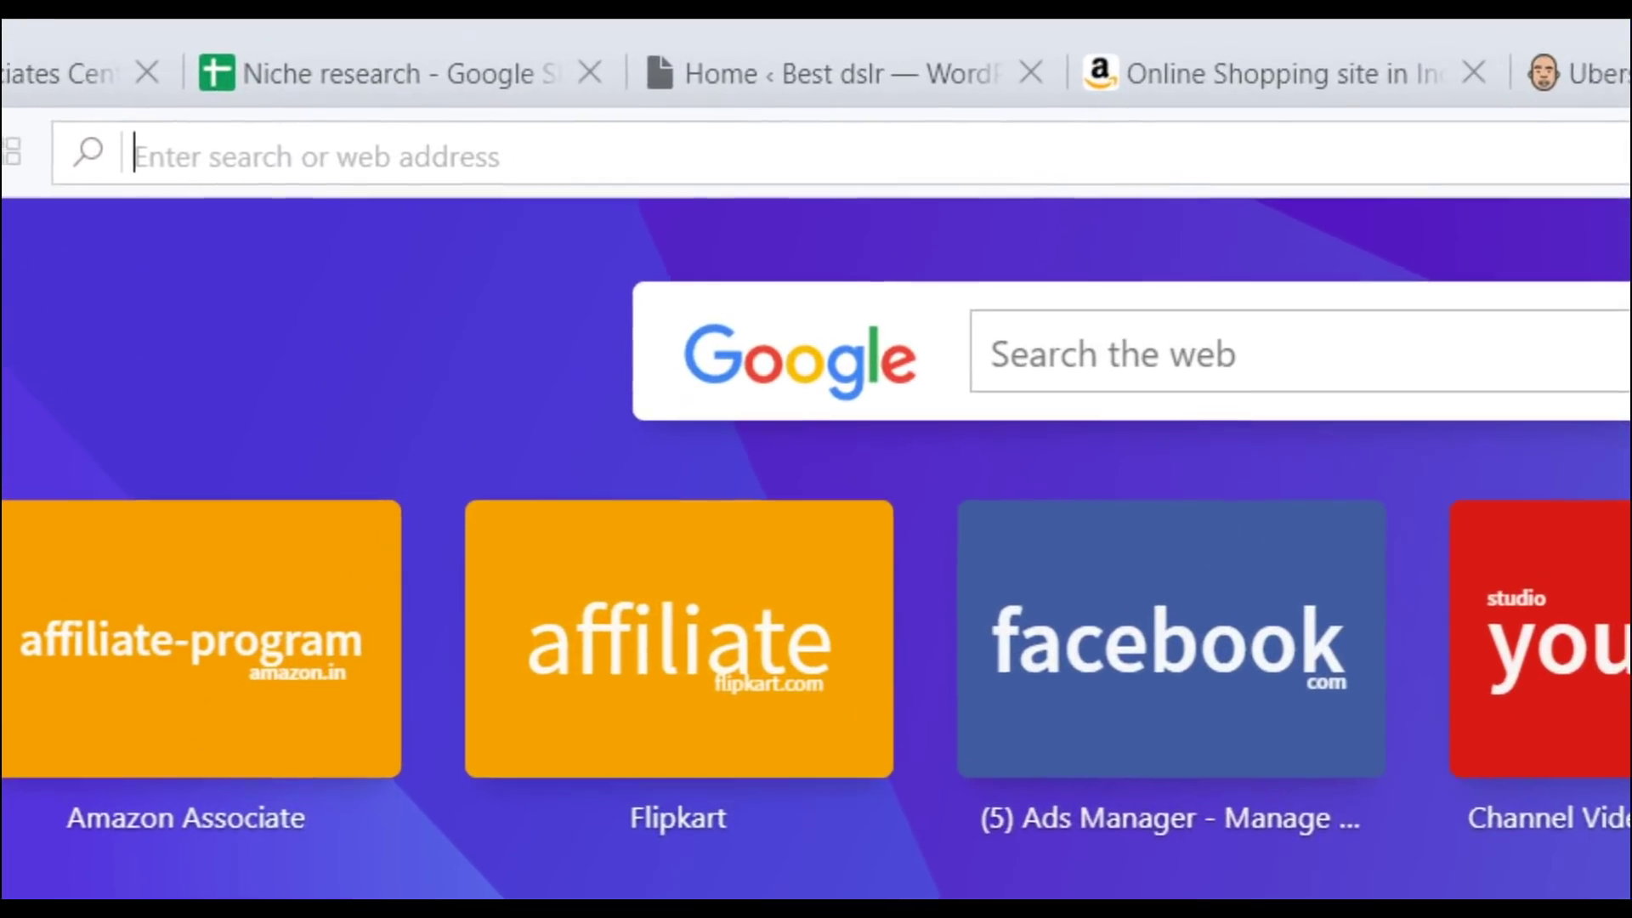
pyautogui.write('best w')
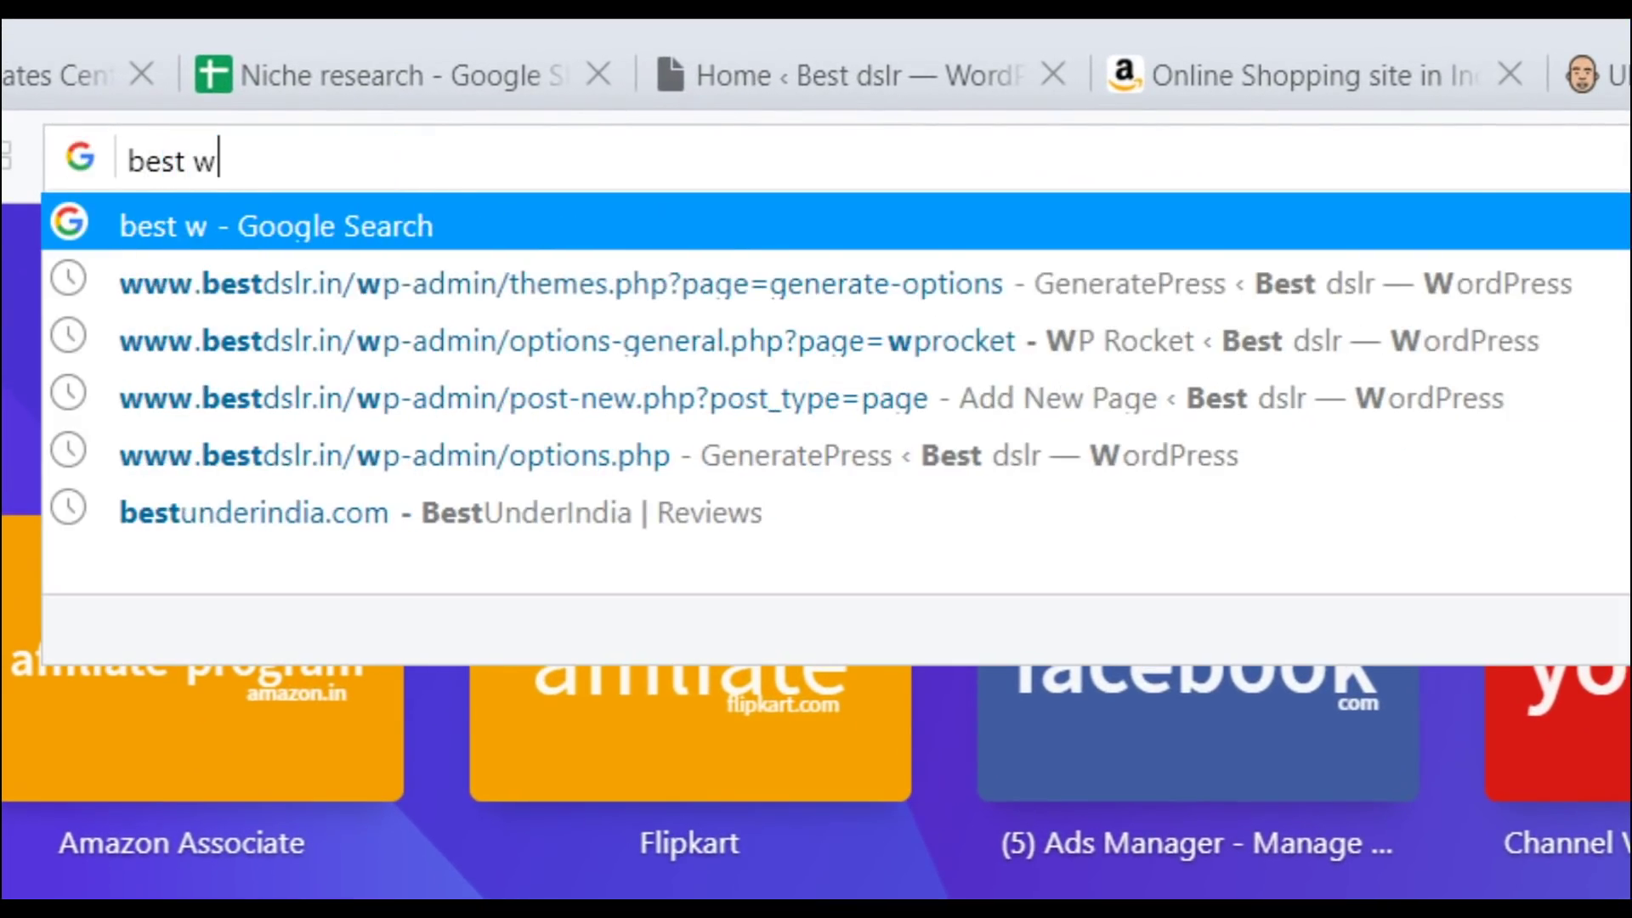
pyautogui.write('ashing machine in in')
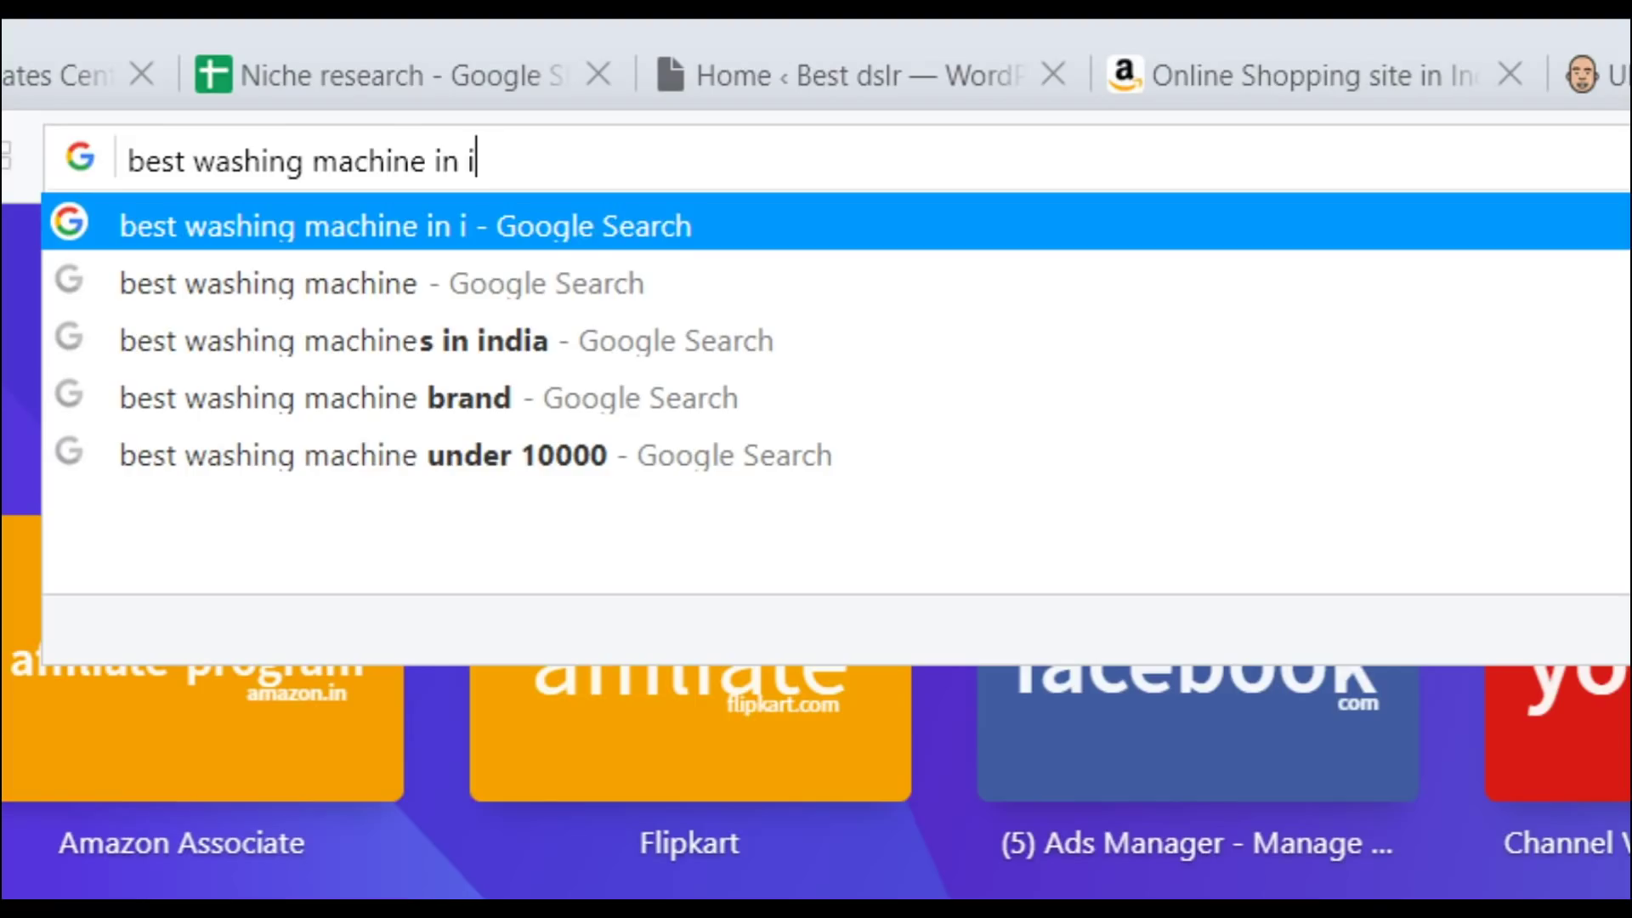
pyautogui.write('dia')
pyautogui.press('Return')
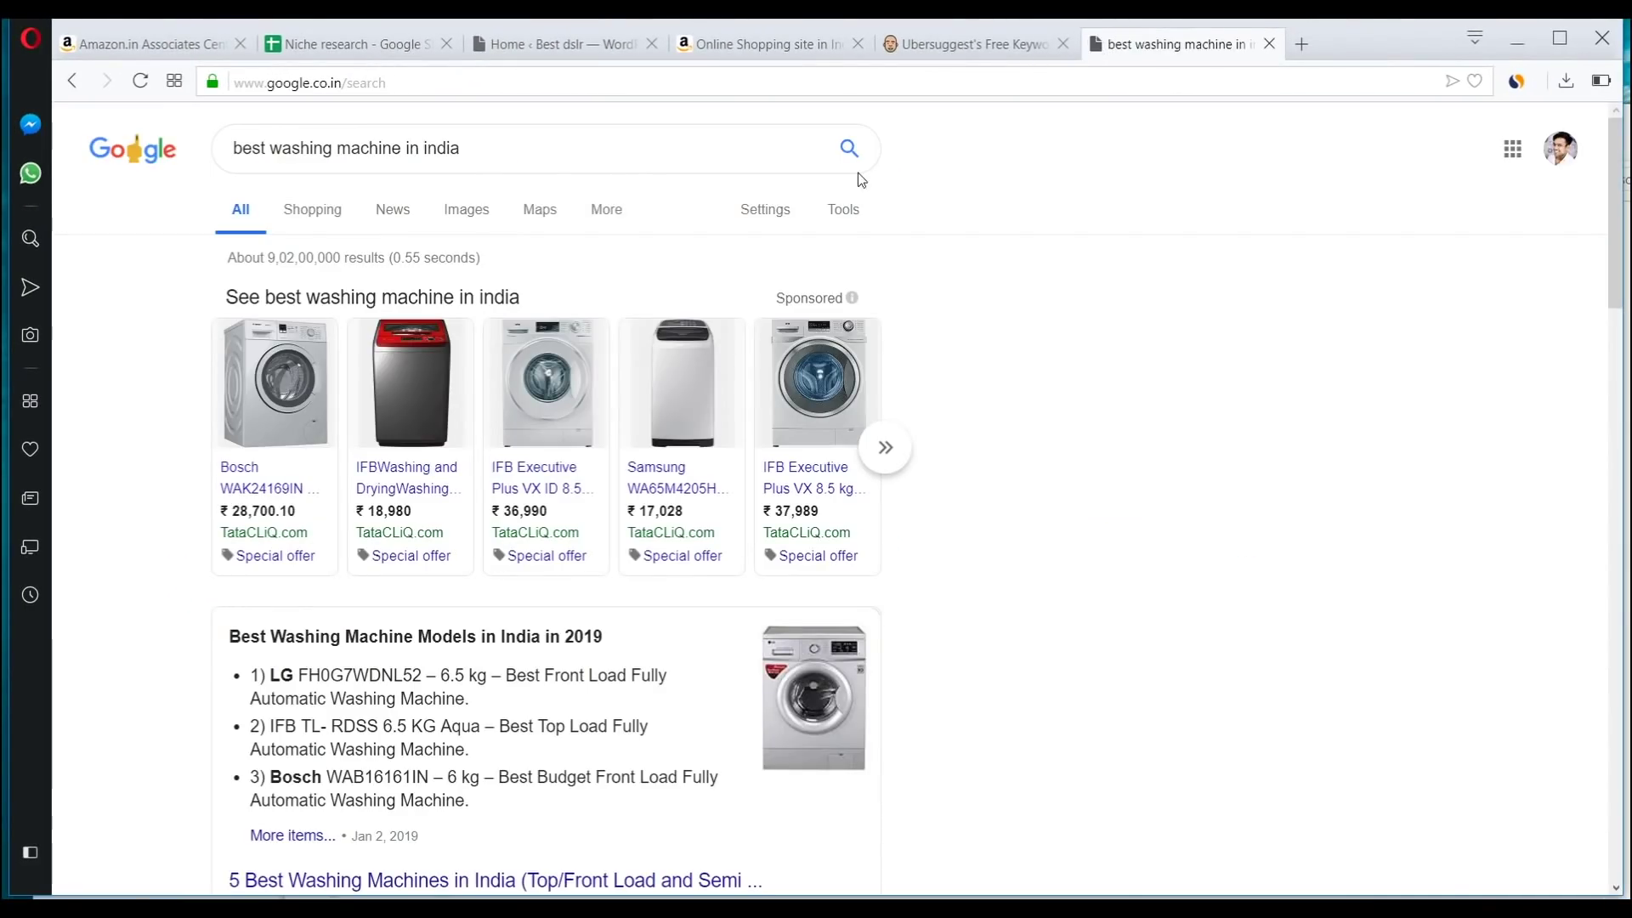
# Review the search results and open the bijlibachao.com article "5 Best Washing Machines in India"
pyautogui.scroll(-4, 493, 360)
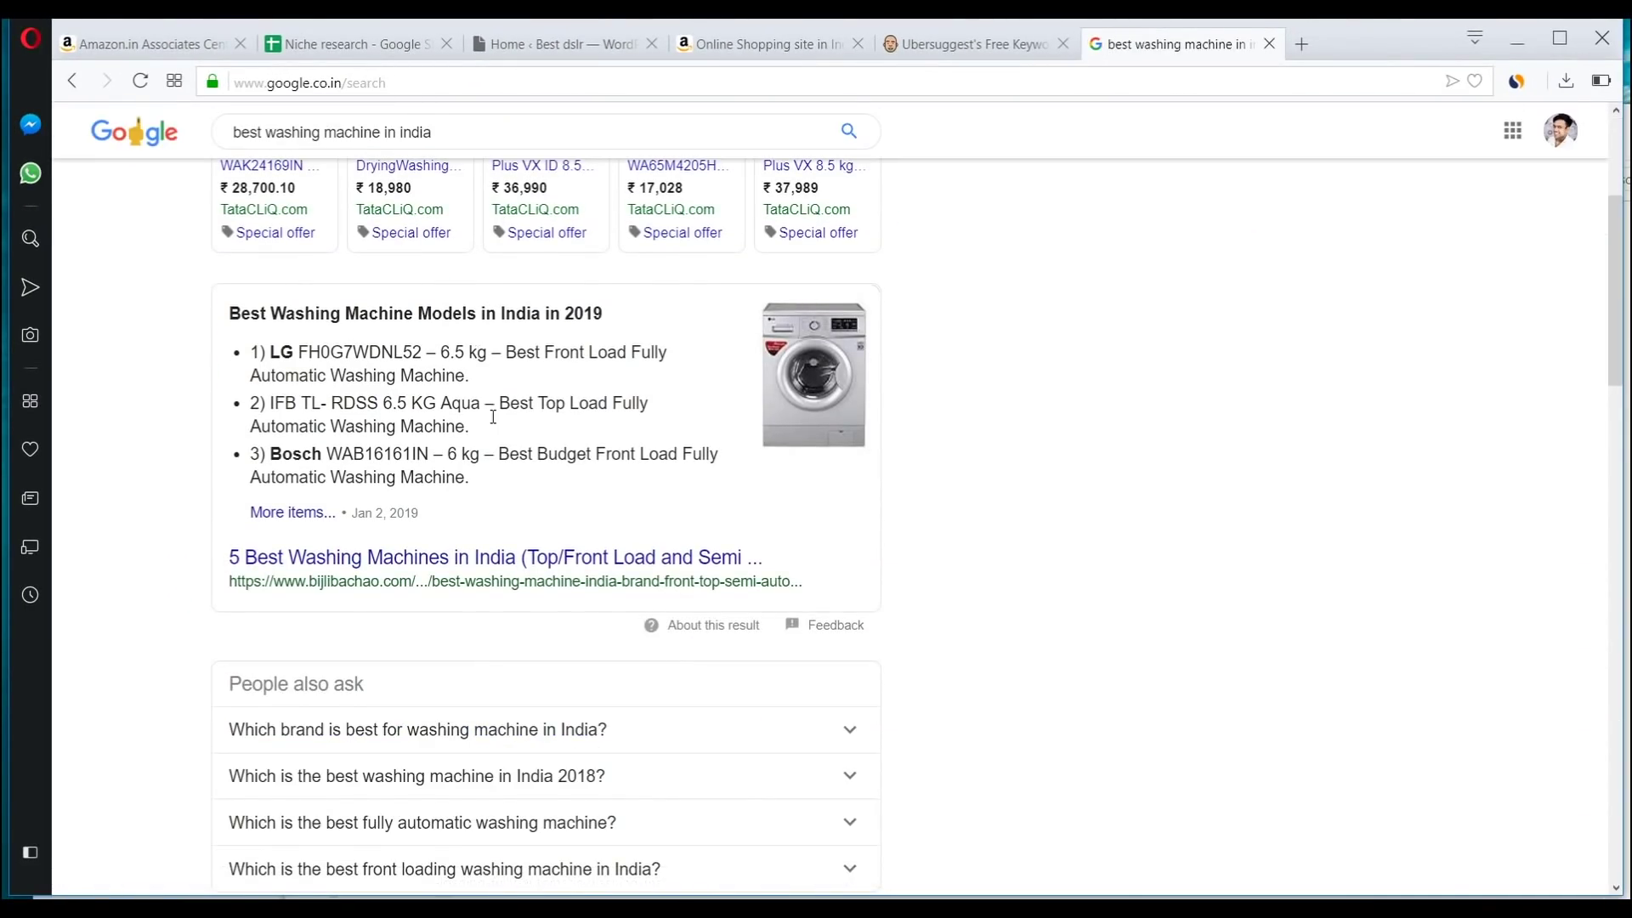
pyautogui.scroll(-8, 493, 416)
pyautogui.scroll(12, 493, 416)
pyautogui.scroll(-8, 496, 424)
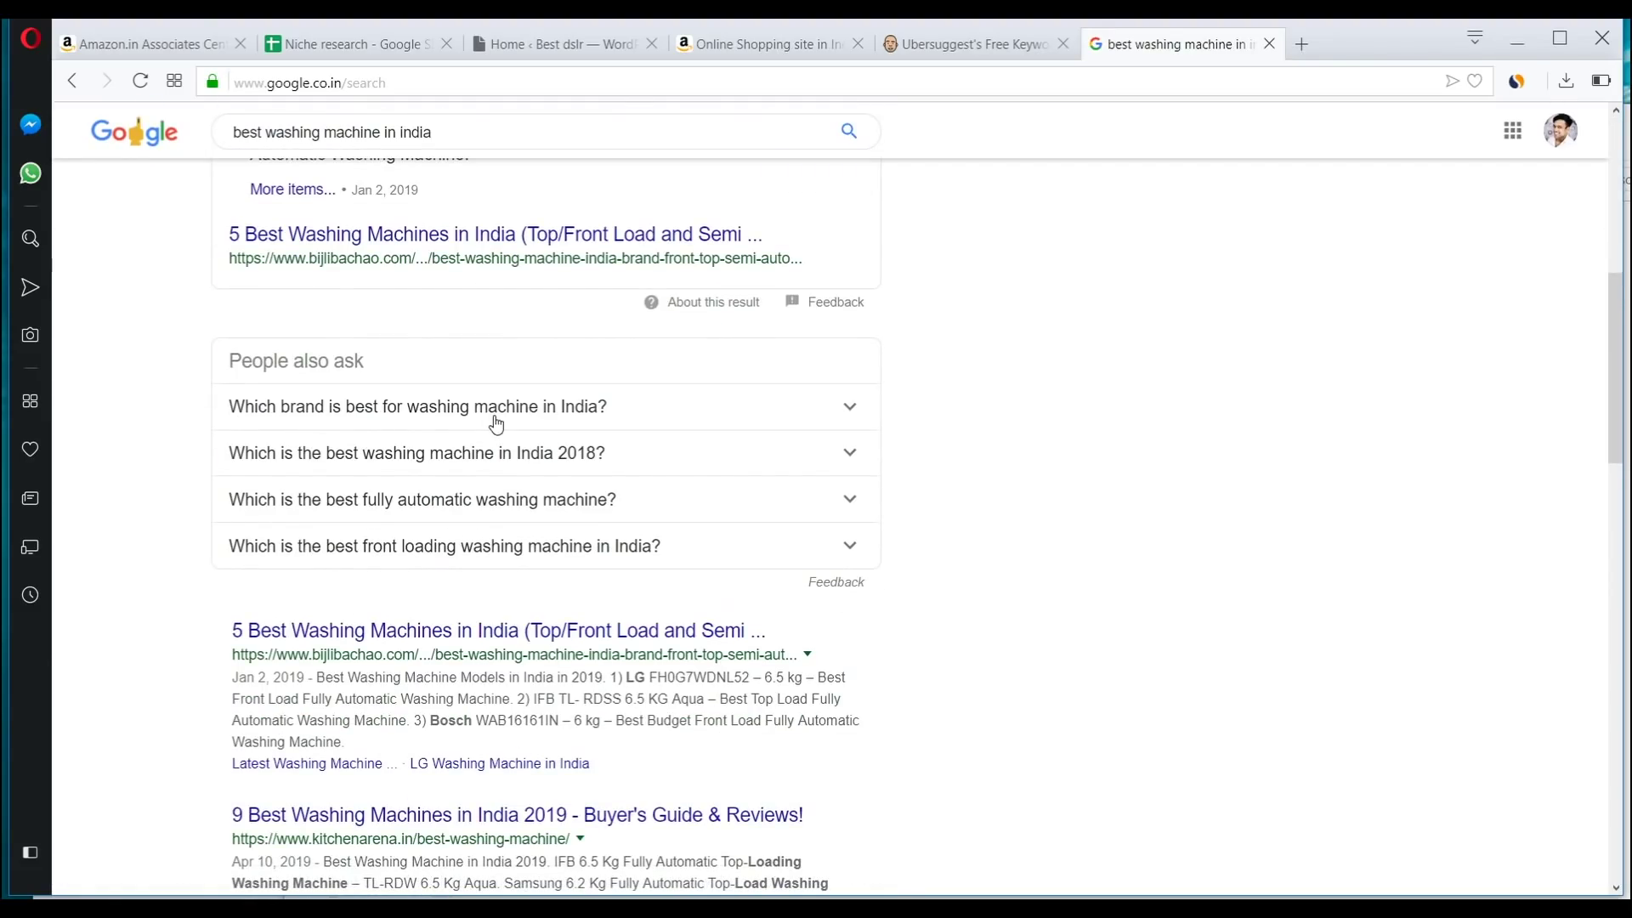
pyautogui.scroll(8, 496, 424)
pyautogui.scroll(-3, 500, 432)
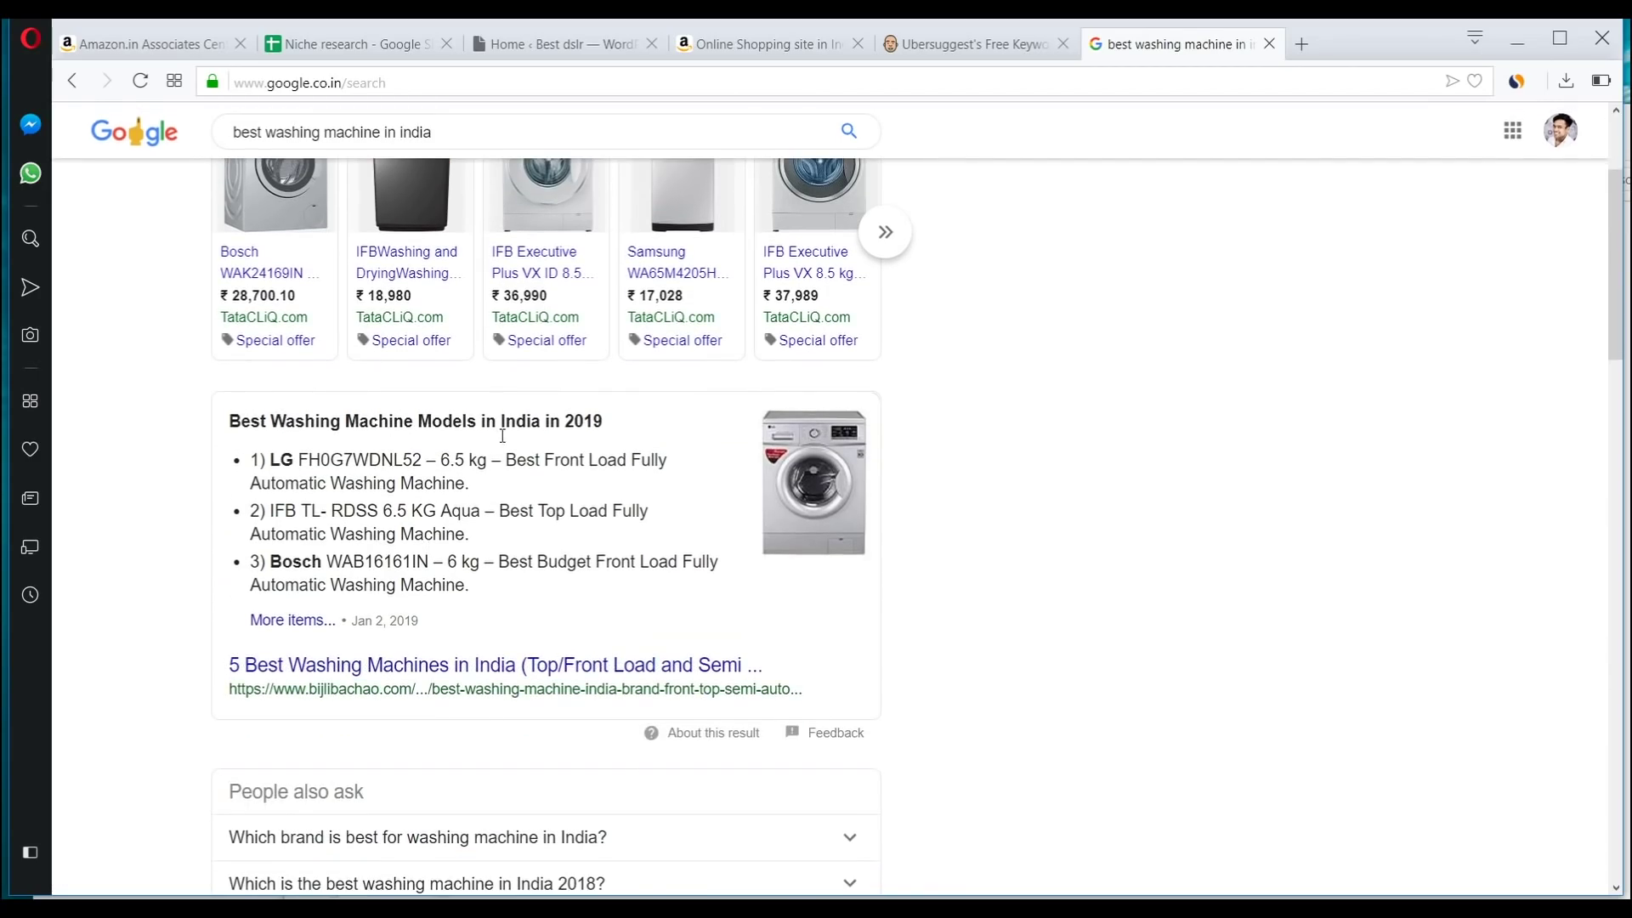
pyautogui.scroll(-8, 527, 309)
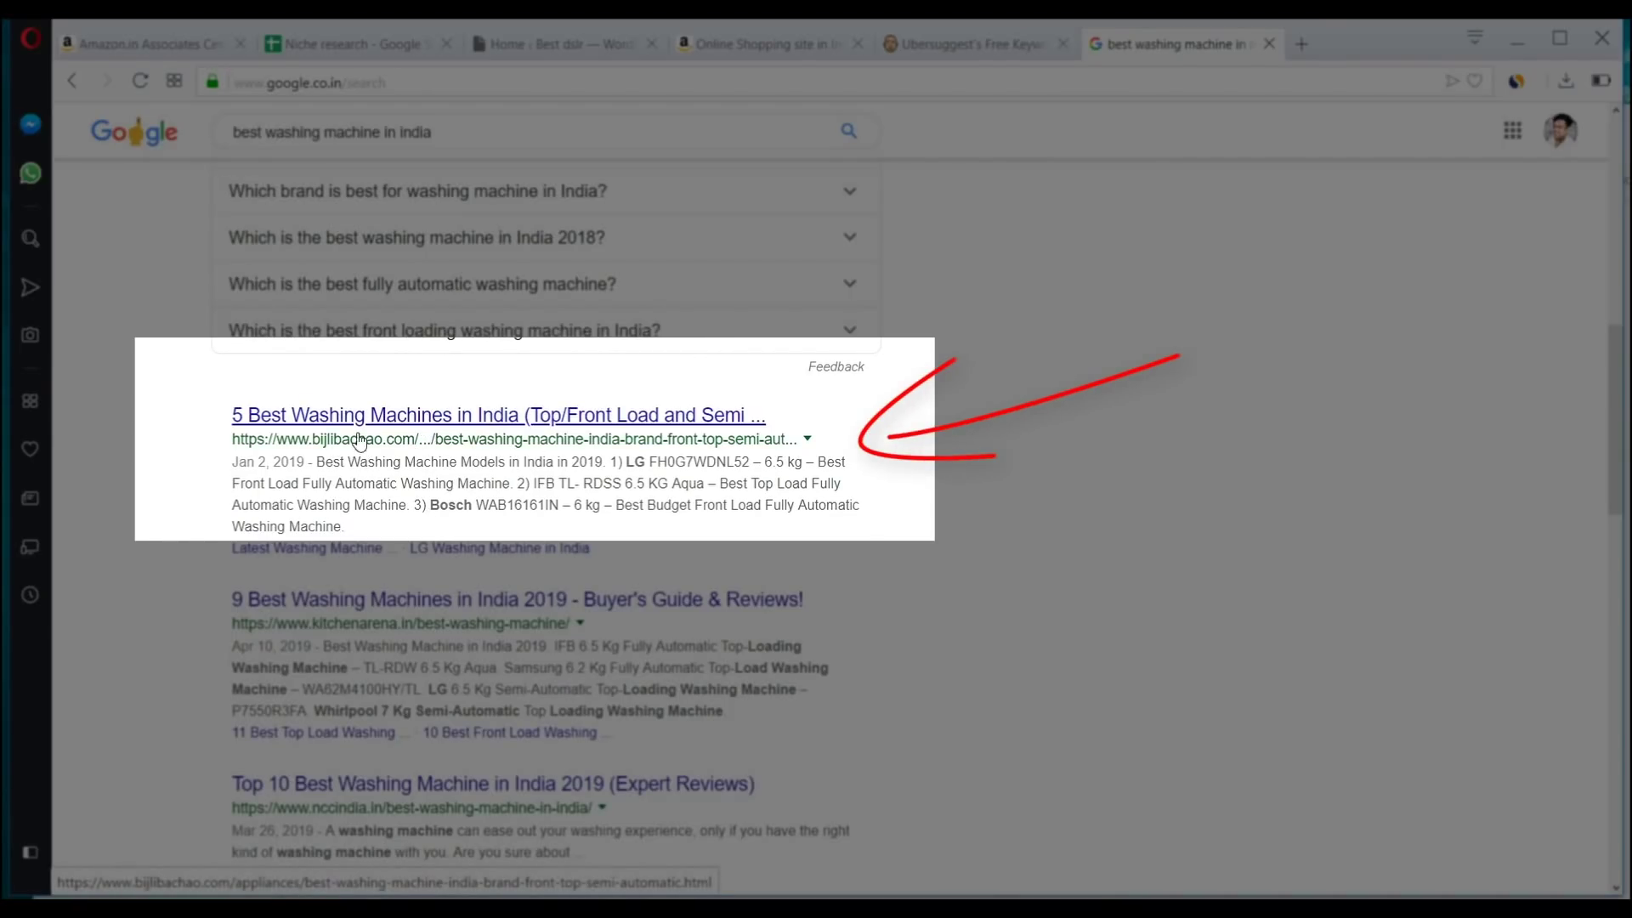
pyautogui.click(461, 422)
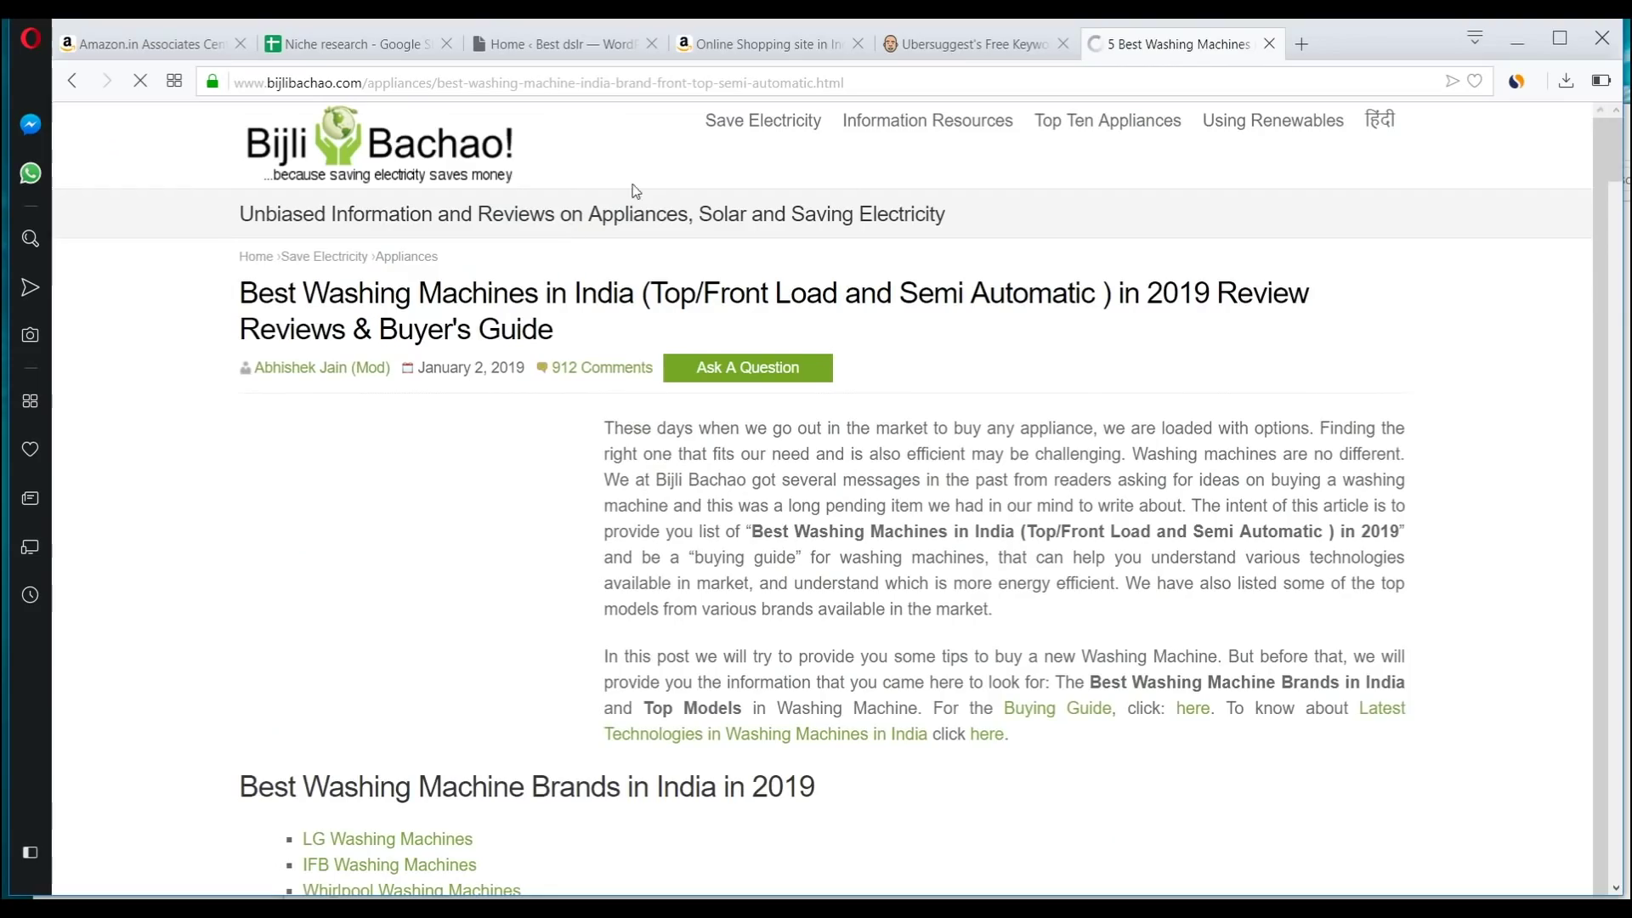
# Copy the bijlibachao.com article's web address and run an Ubersuggest search on it for English / India
pyautogui.moveTo(810, 132)
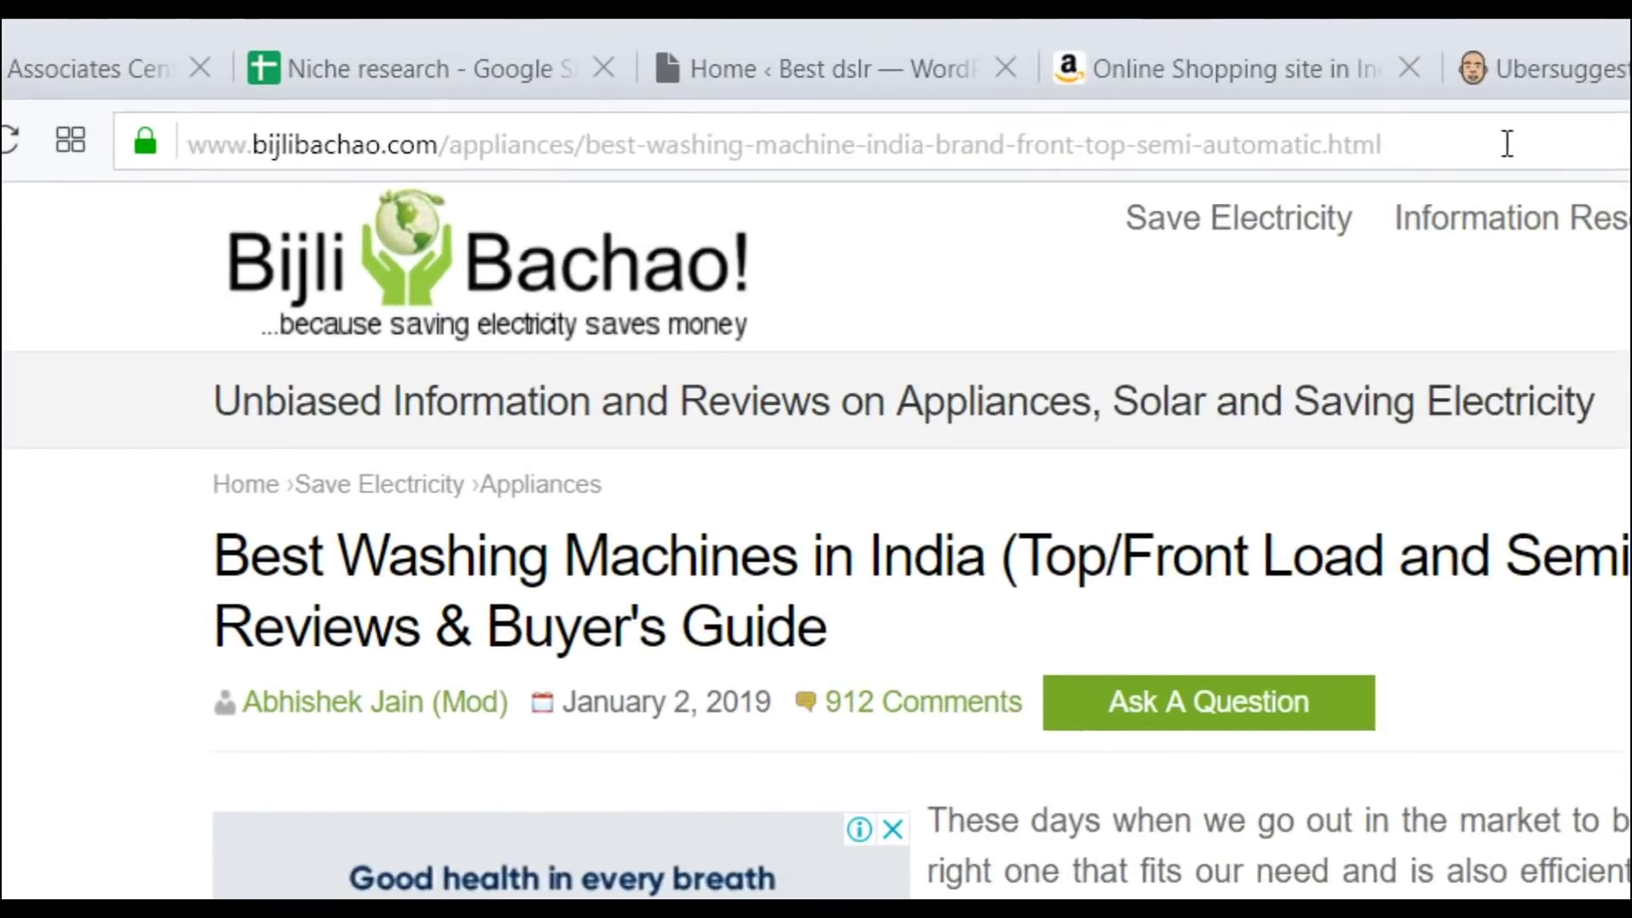
pyautogui.click(927, 82)
pyautogui.hotkey('ctrl', 'c')
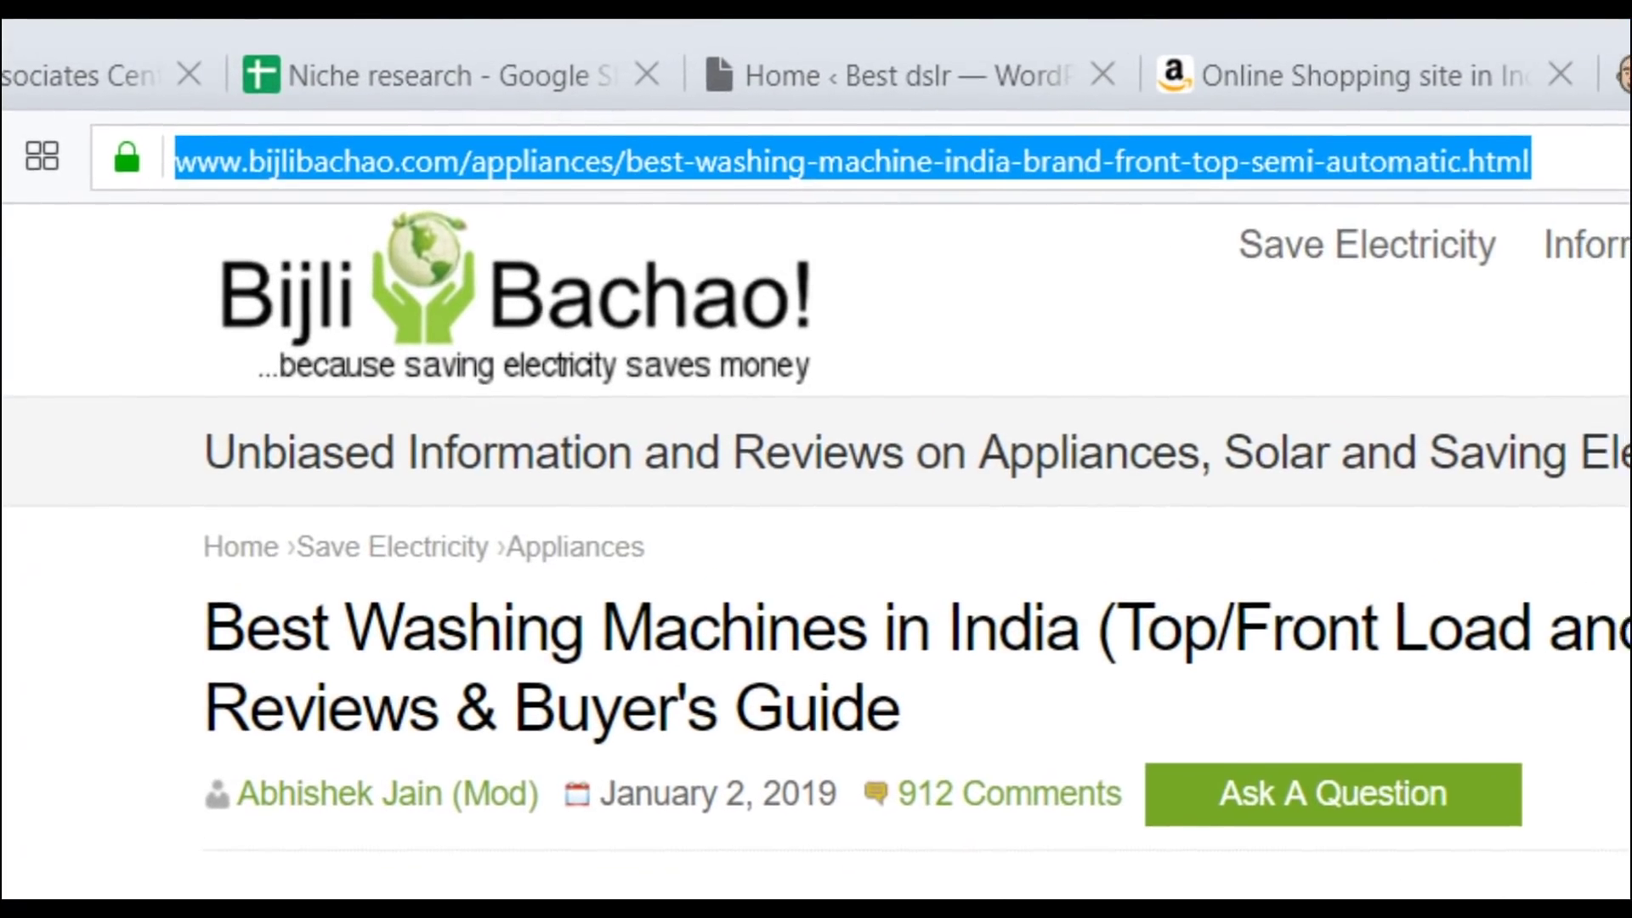
pyautogui.click(1314, 80)
pyautogui.click(535, 660)
pyautogui.hotkey('ctrl', 'v')
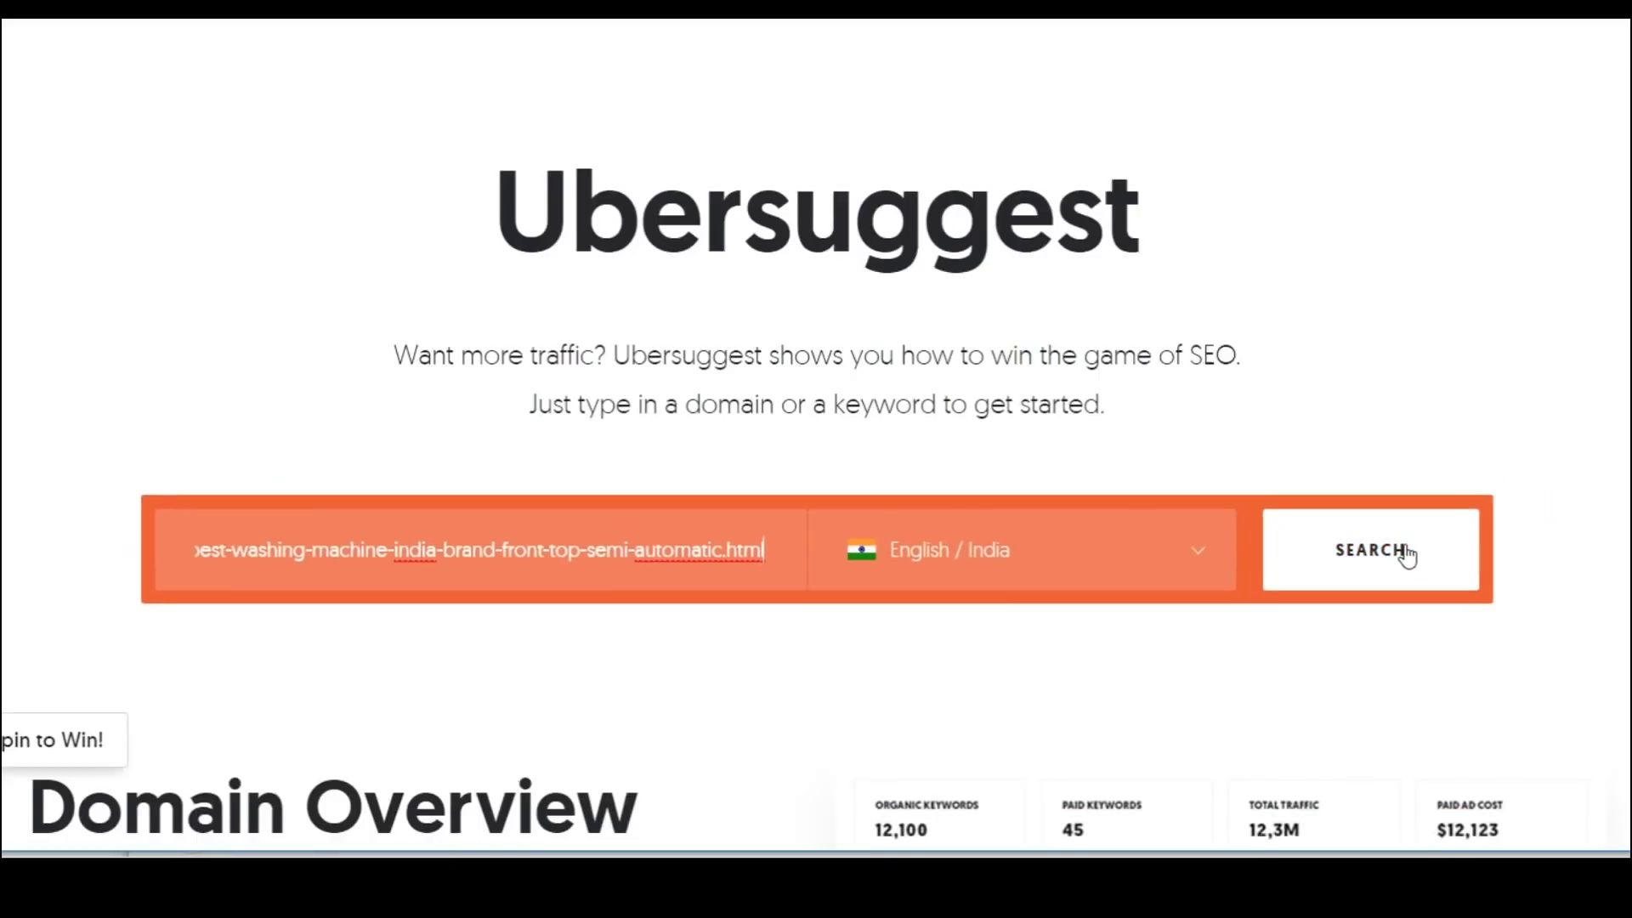
pyautogui.click(1406, 554)
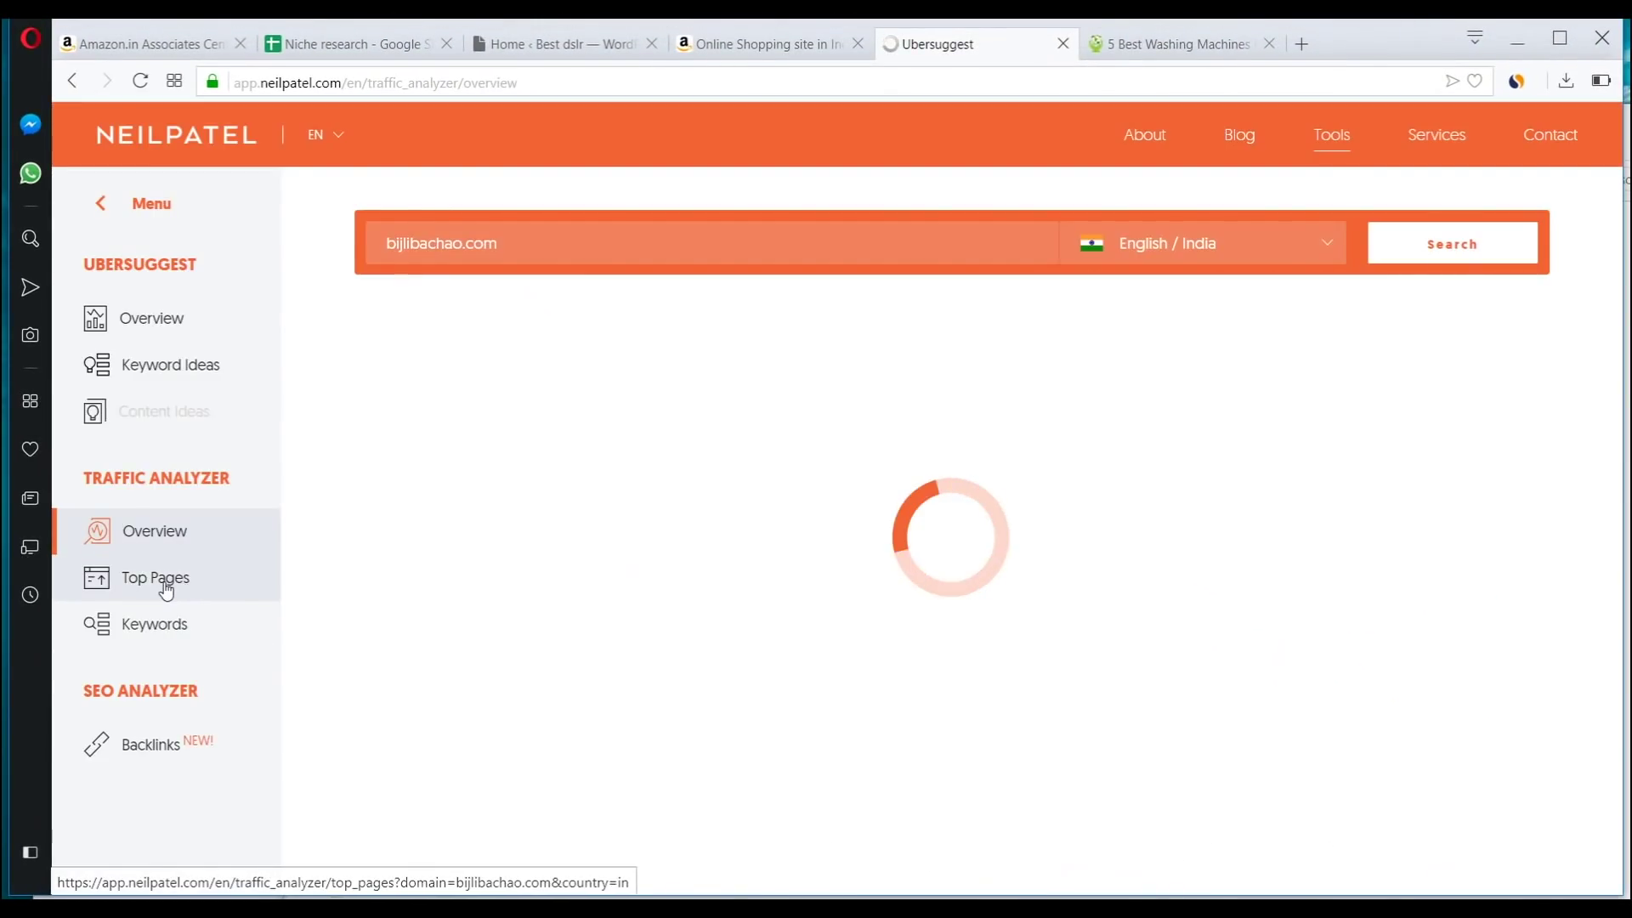
# Open the Top Pages report for bijlibachao.com and check the washing machine article's estimated visits
pyautogui.click(167, 591)
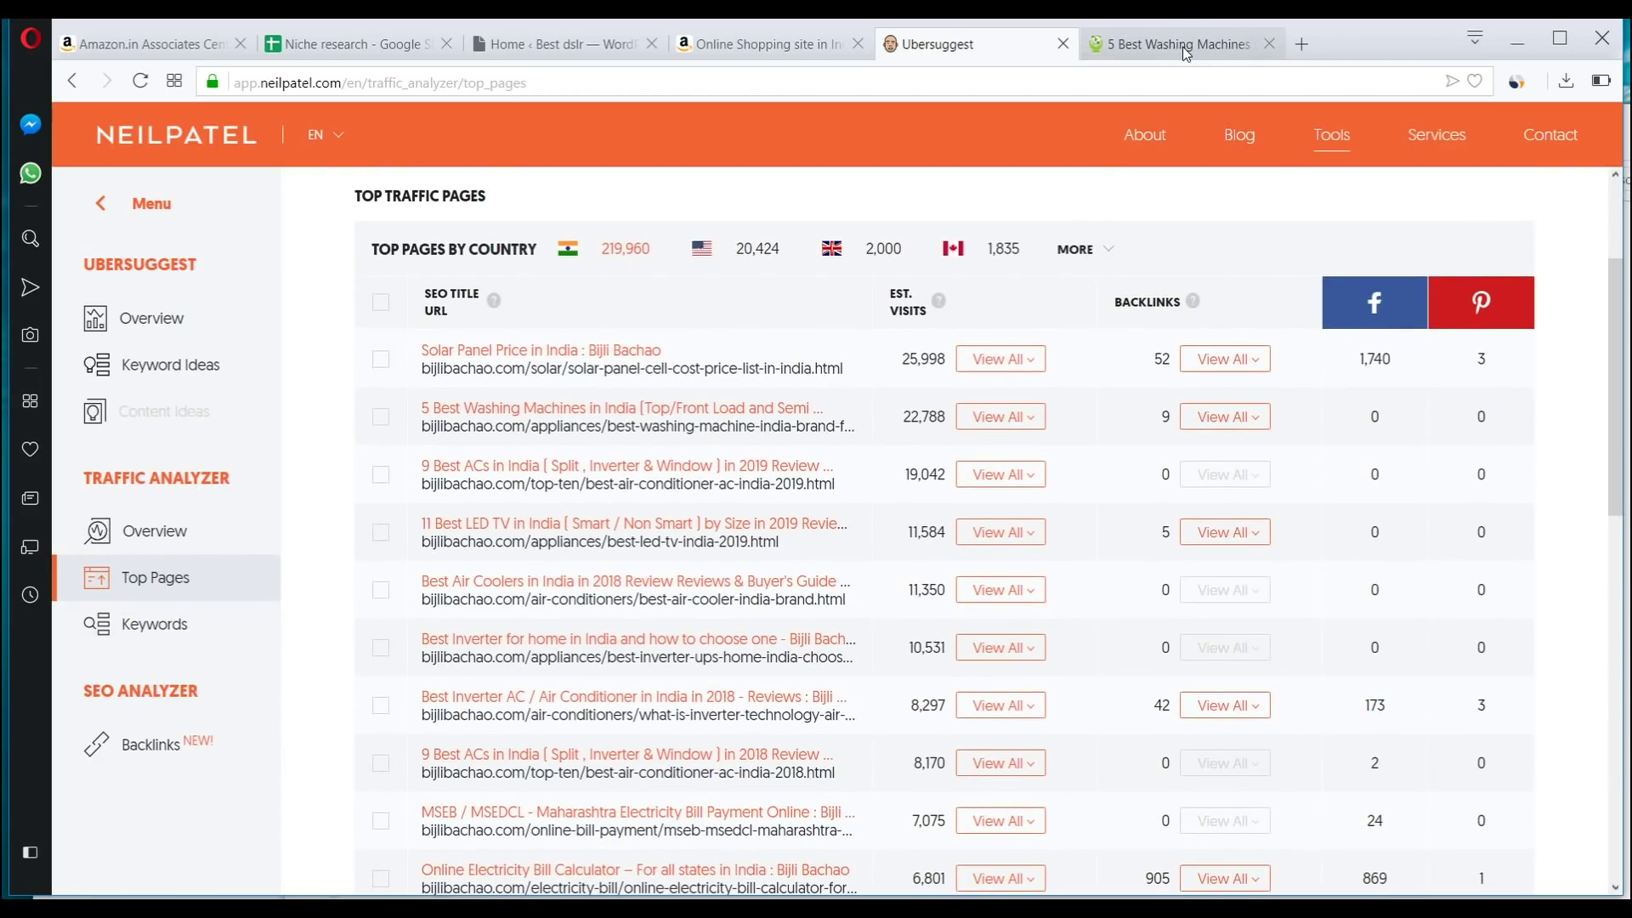
pyautogui.click(1186, 49)
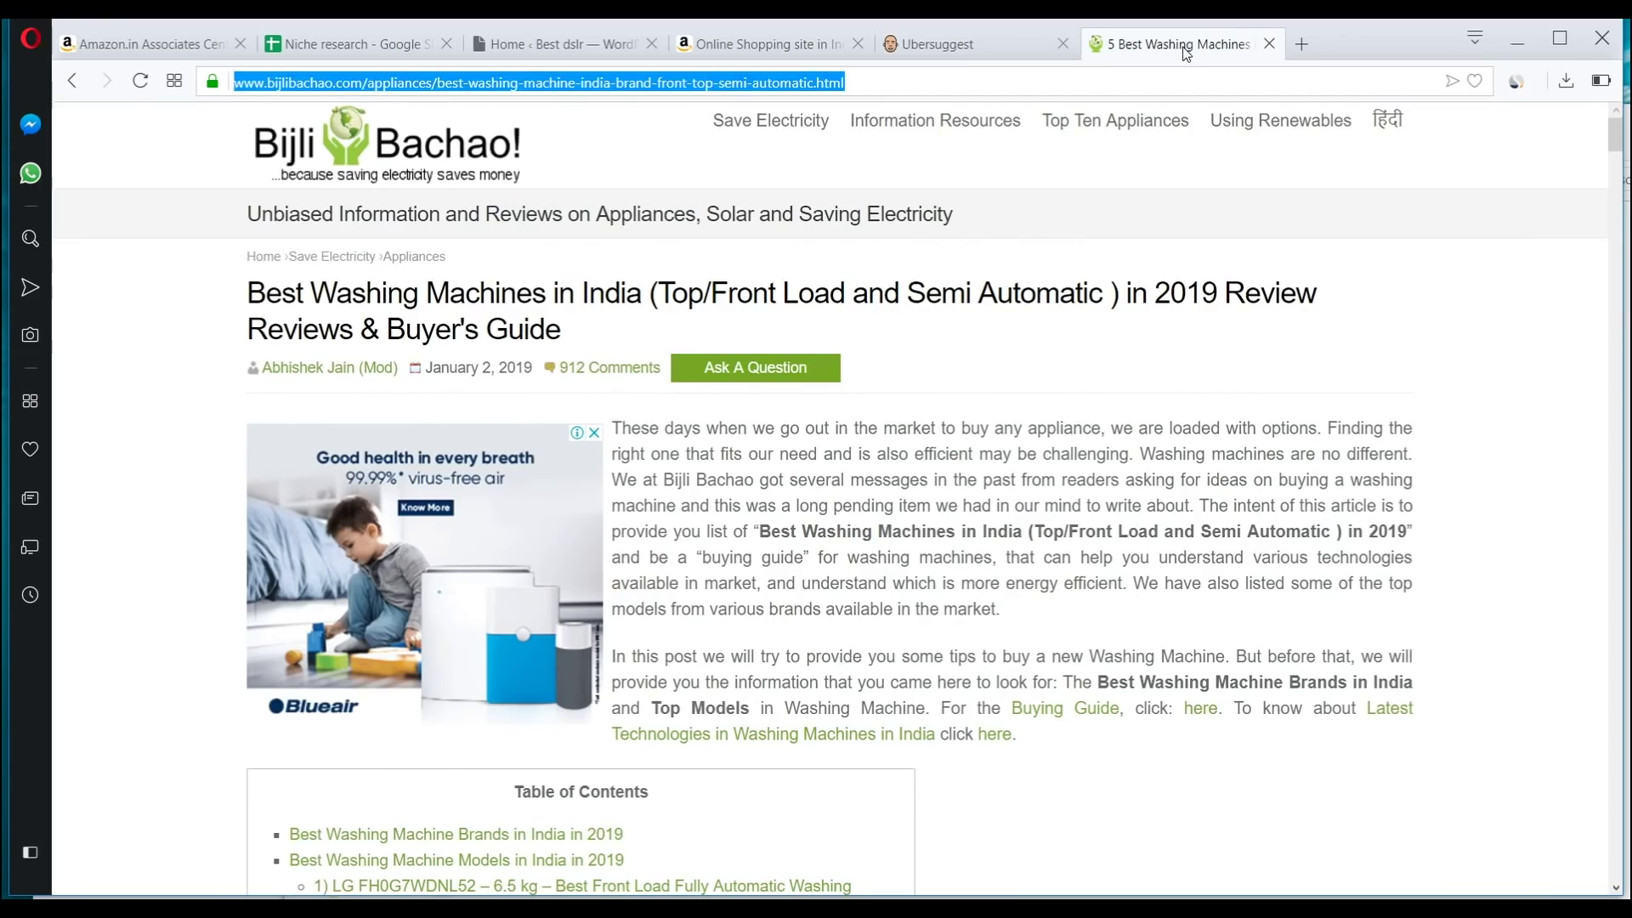
pyautogui.click(952, 50)
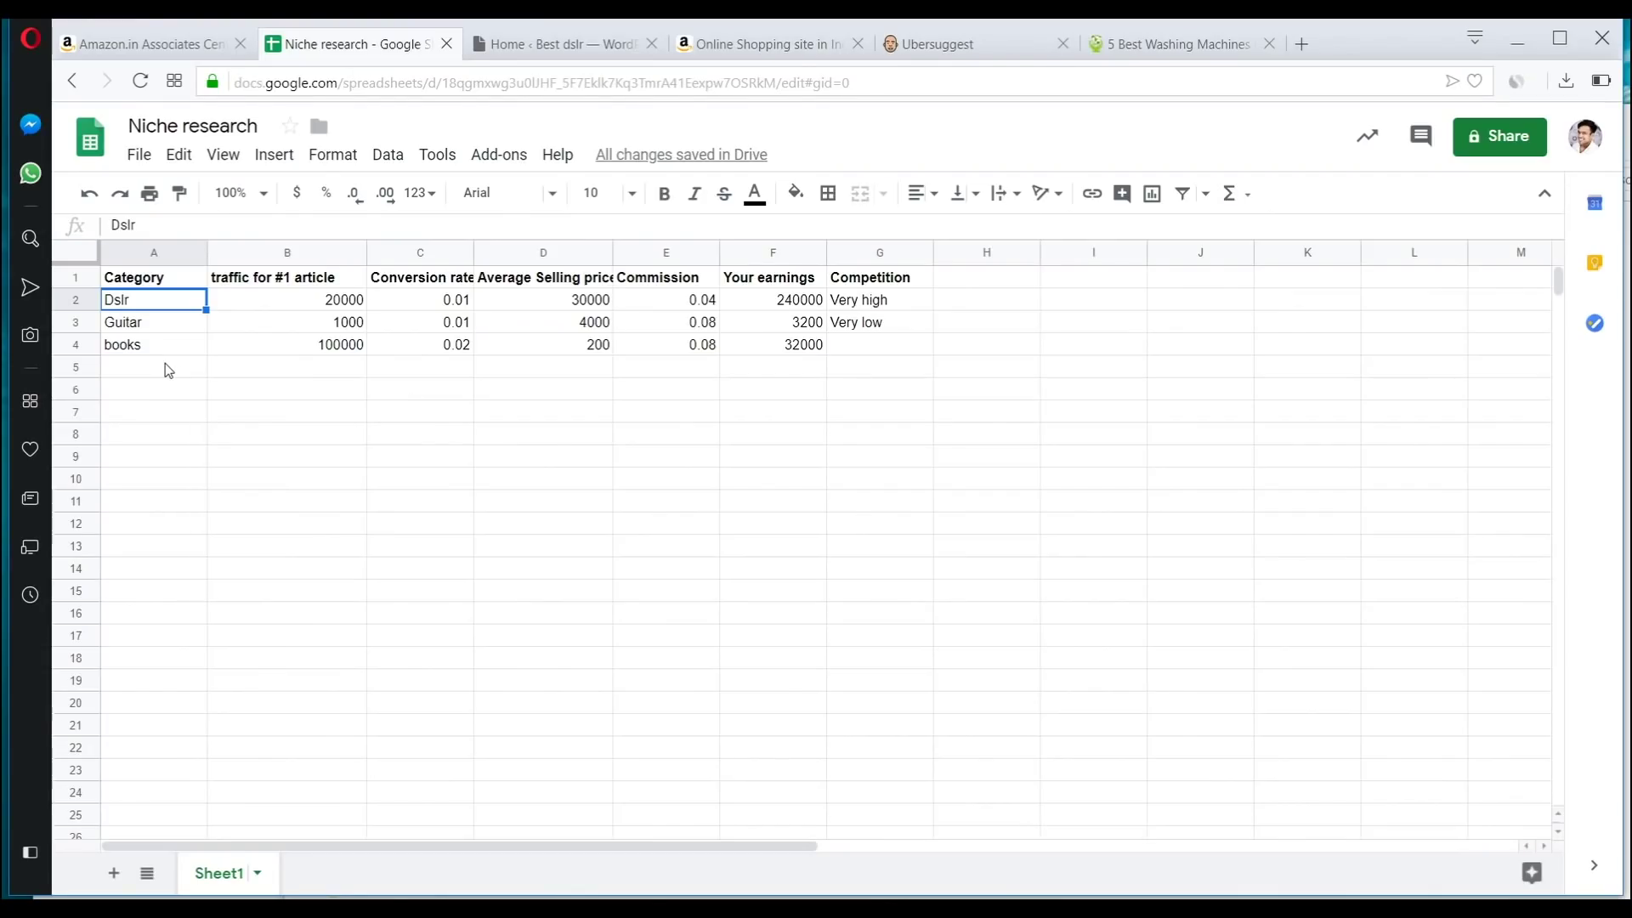
# In row 5 of the Niche research sheet, add the category "washing machine" with 22000 as traffic for #1 article
pyautogui.click(166, 369)
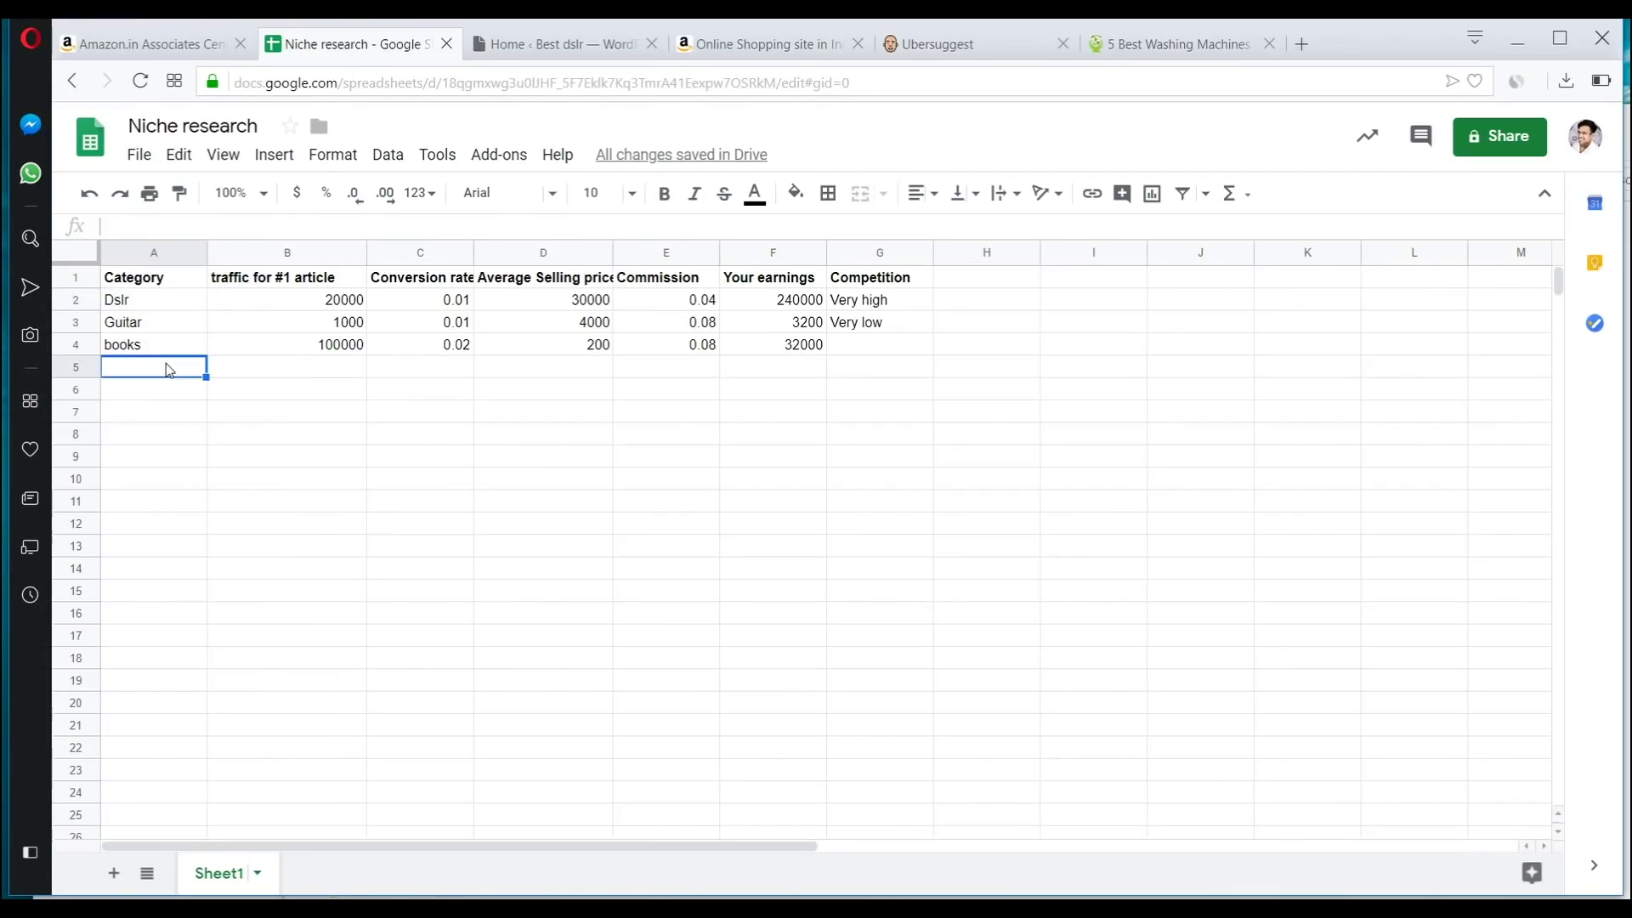
pyautogui.write('washing machine')
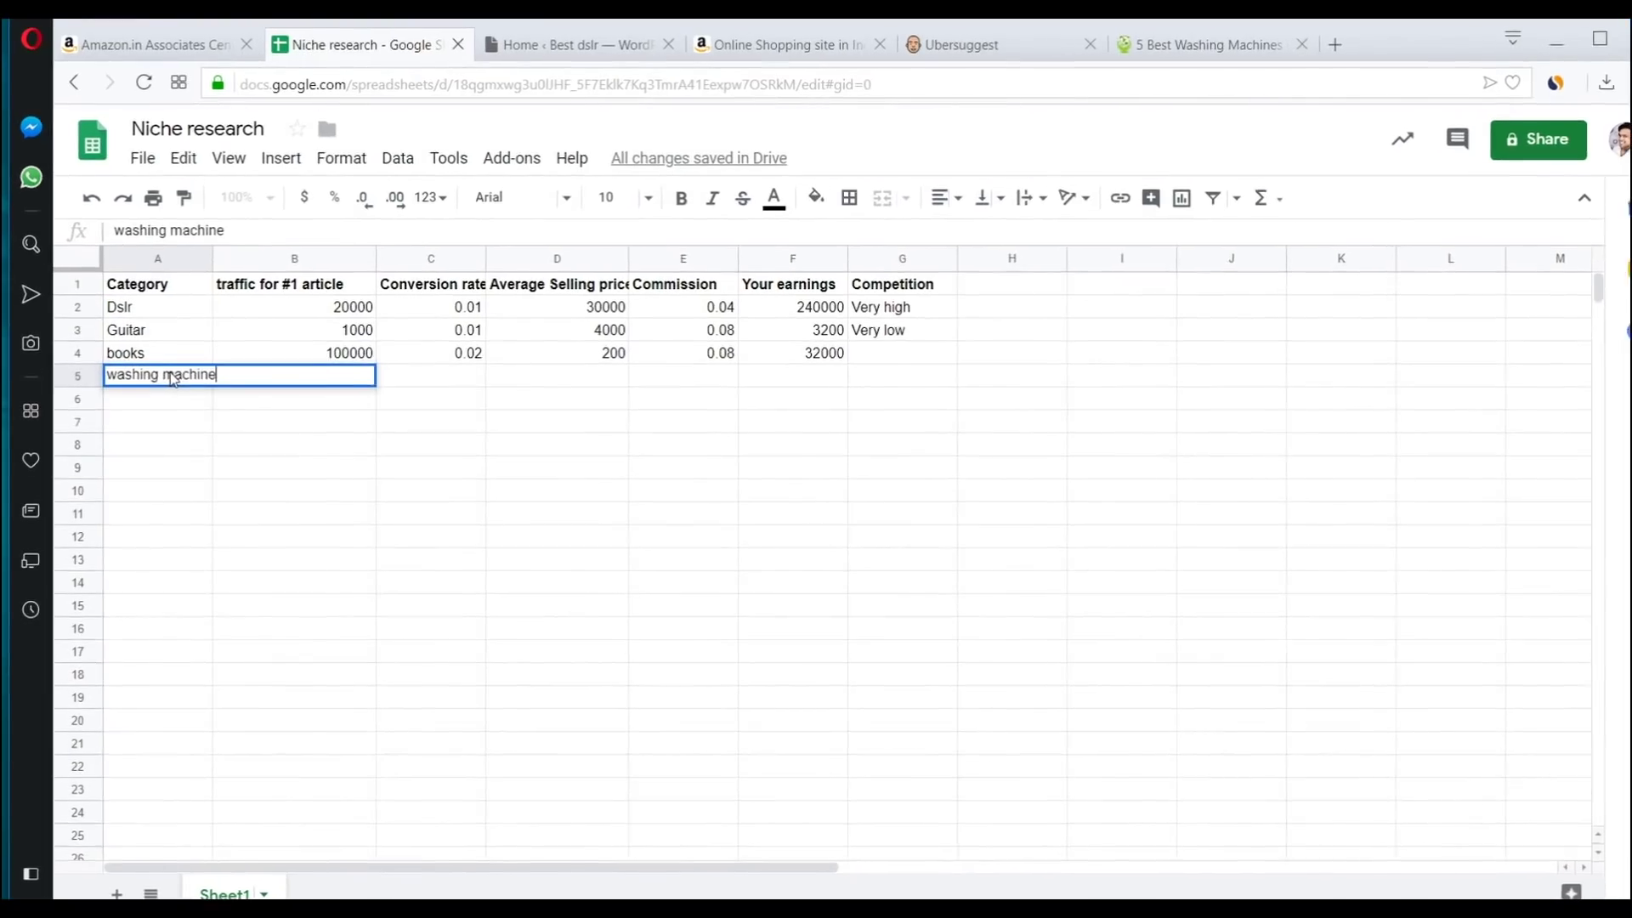
pyautogui.press('Tab')
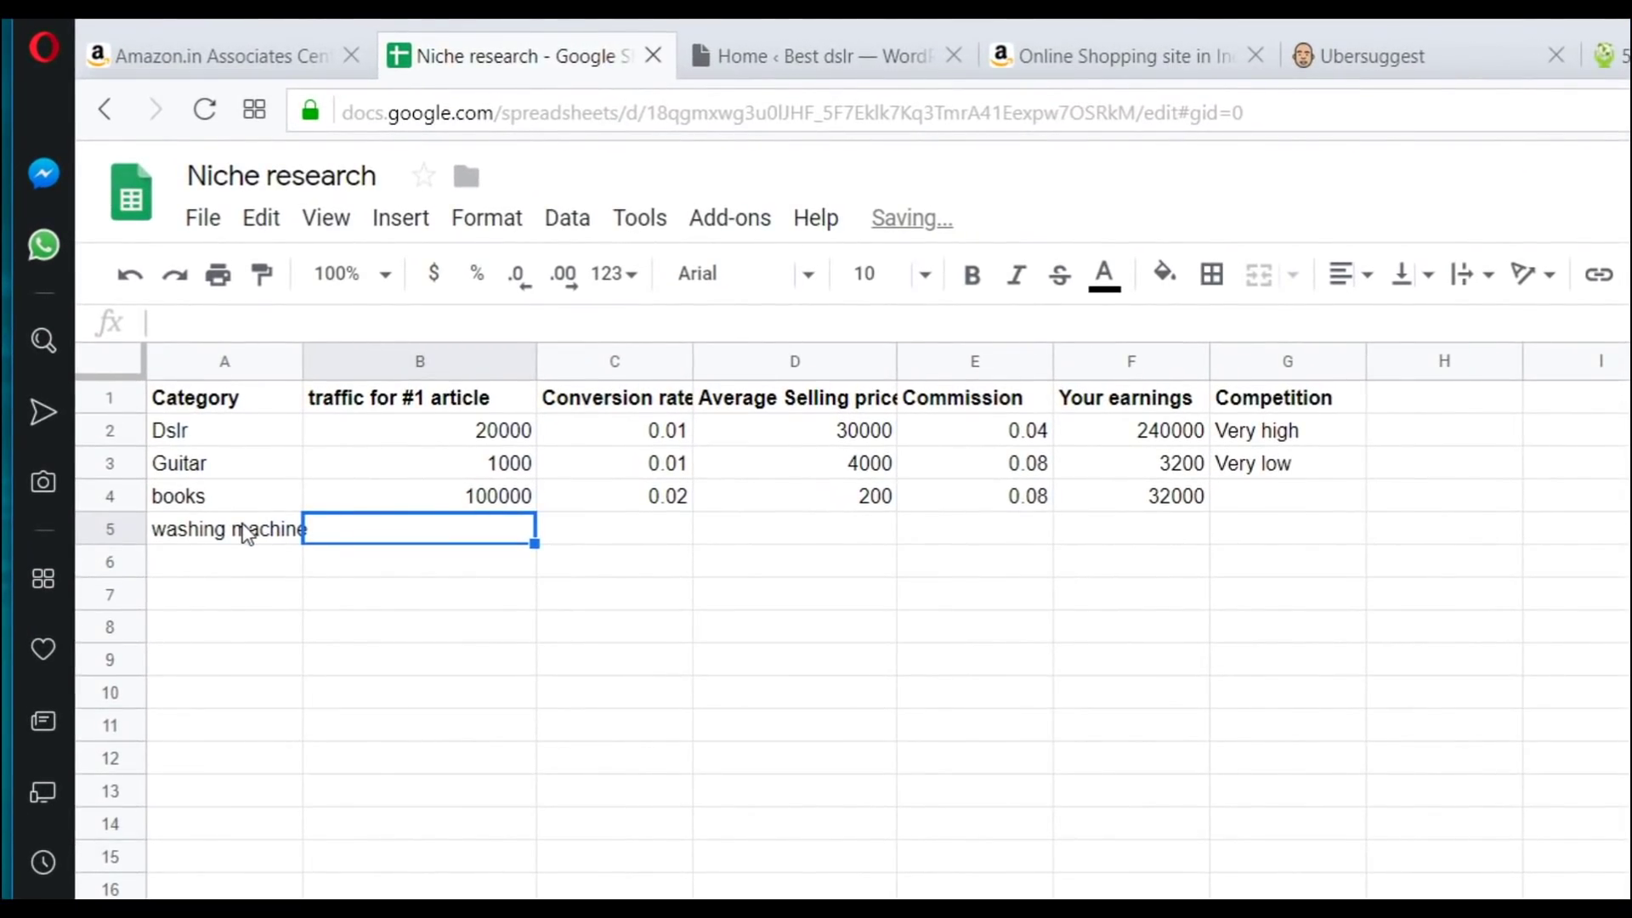
pyautogui.write('22000')
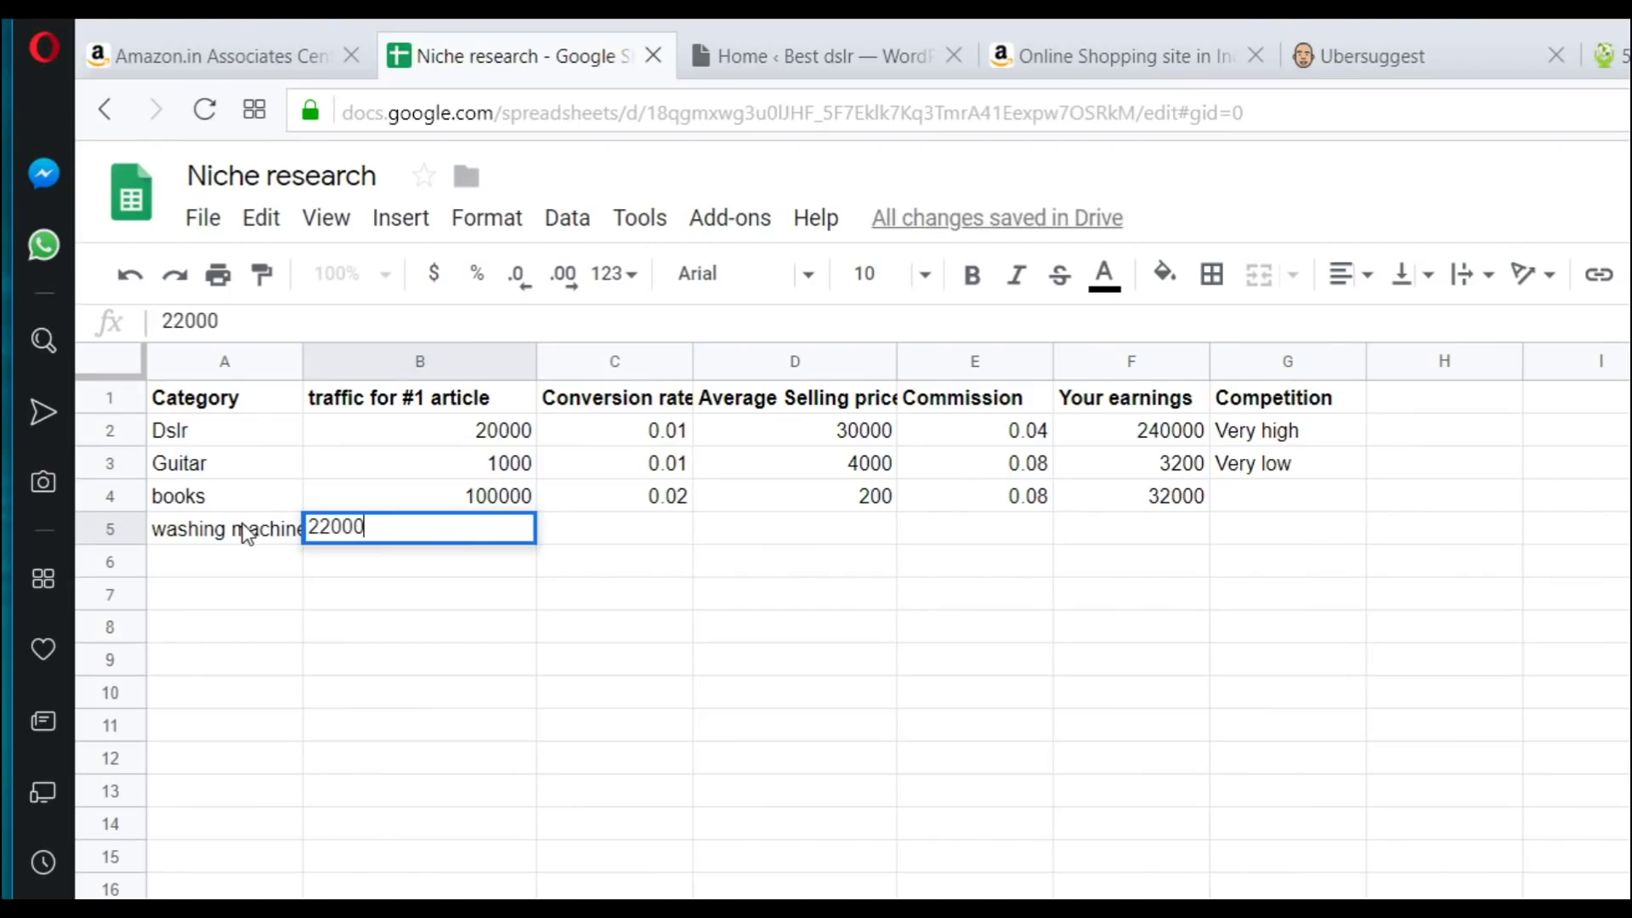
pyautogui.press('Return')
pyautogui.press('Up')
pyautogui.press('Right')
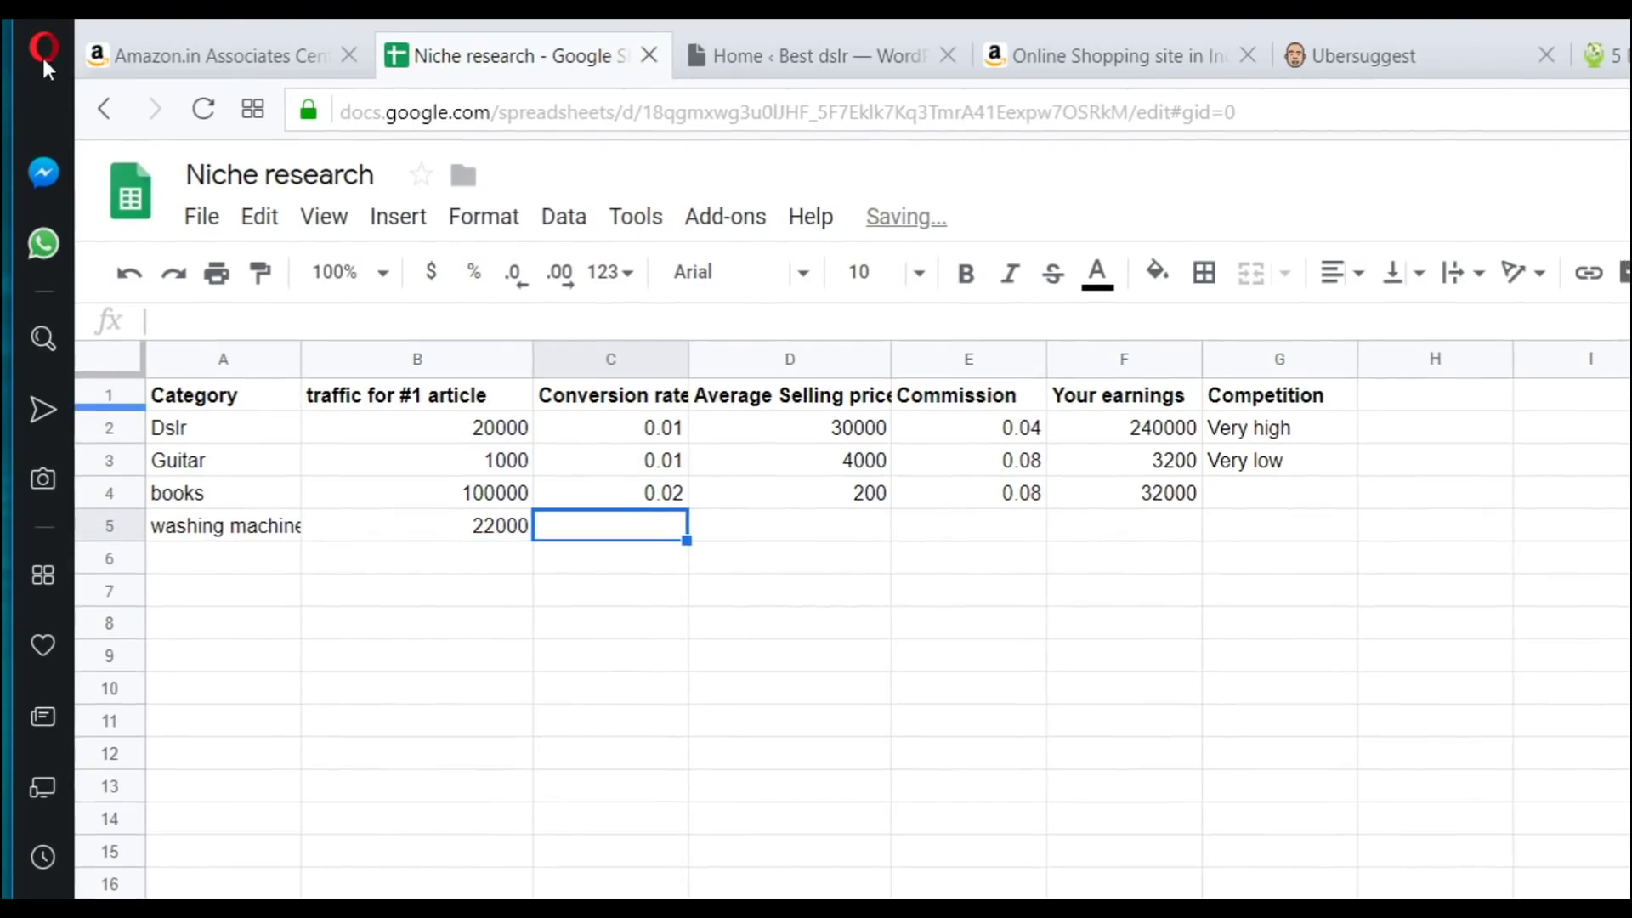
# Check Amazon's advertising rates table, and enter 0.01 as the washing machine conversion rate in the Niche research sheet
pyautogui.click(192, 49)
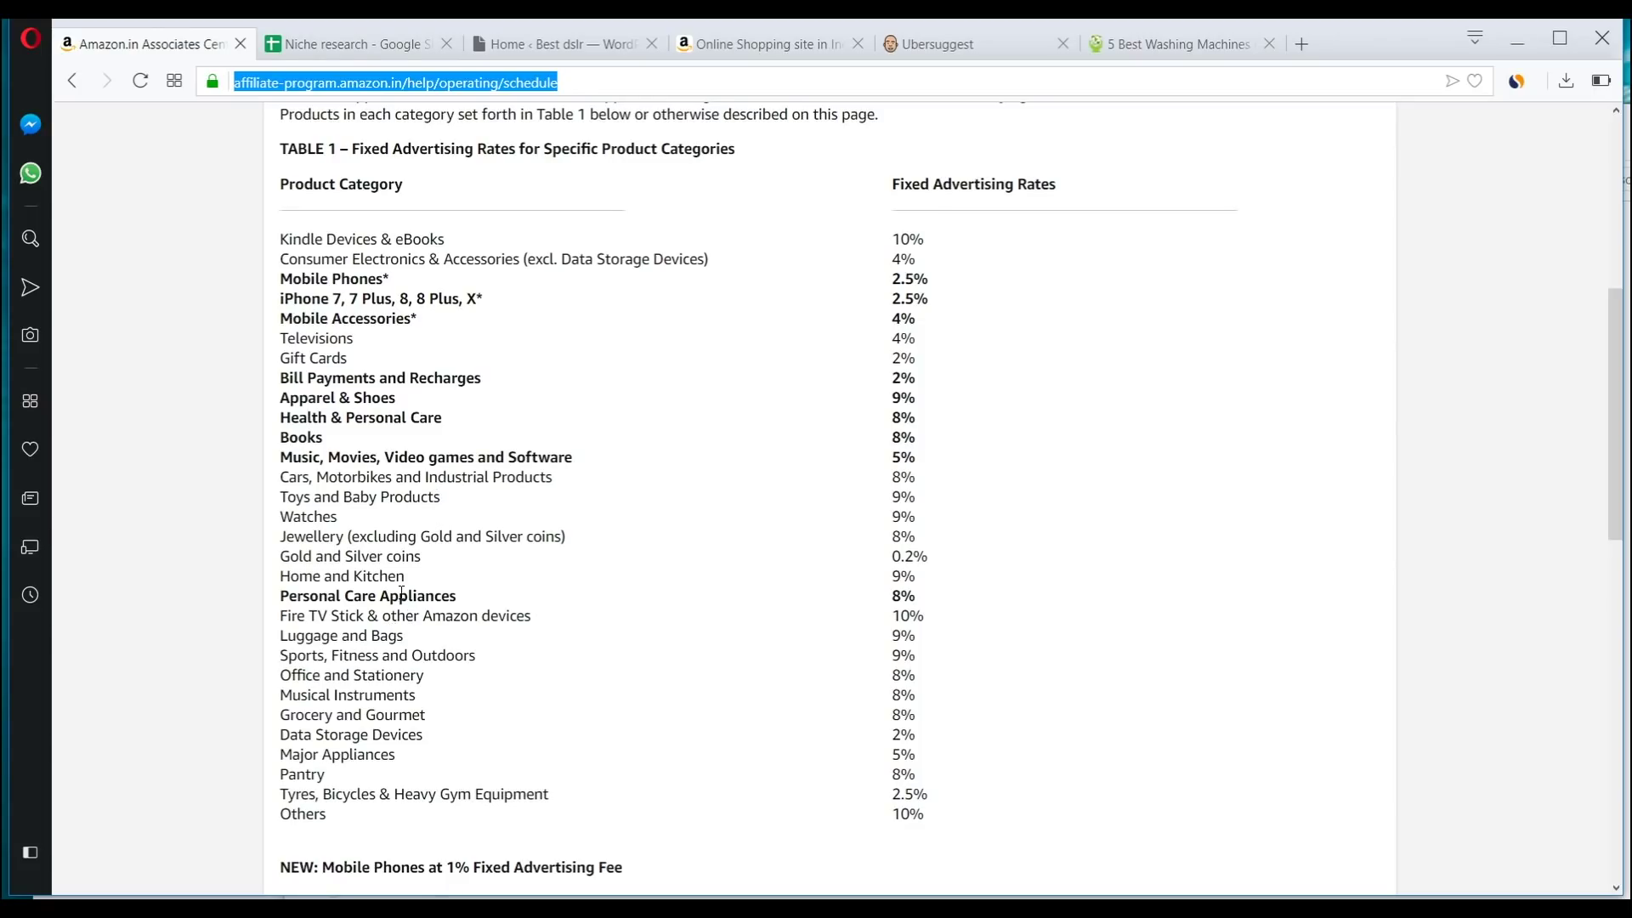
pyautogui.hotkey('ctrl', 'Tab')
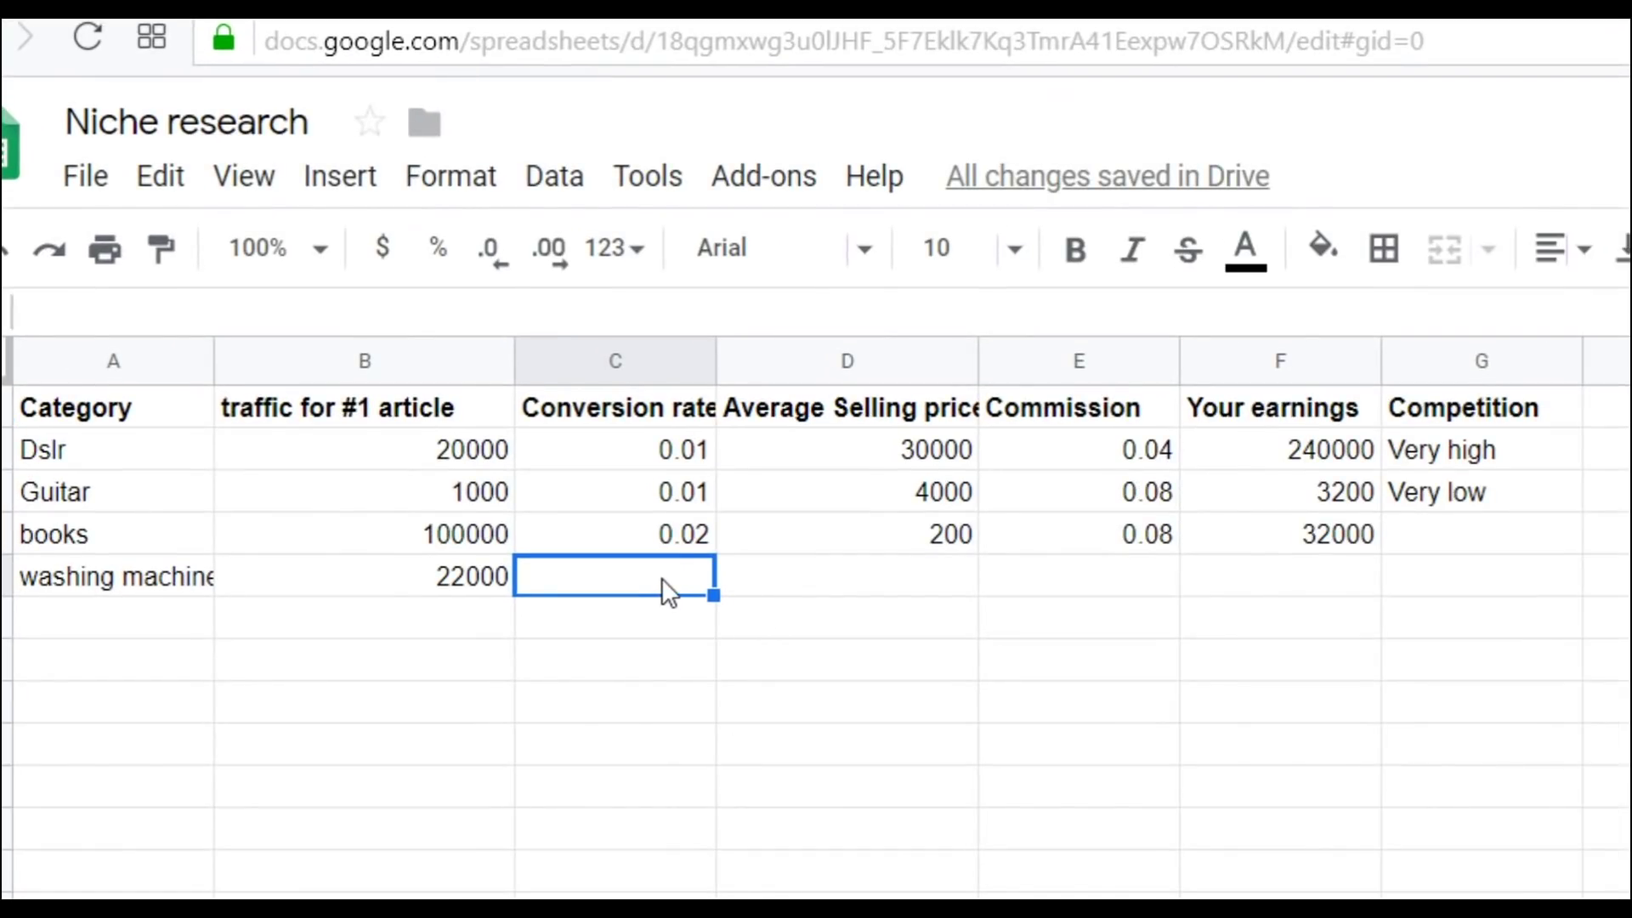
pyautogui.write('0.01')
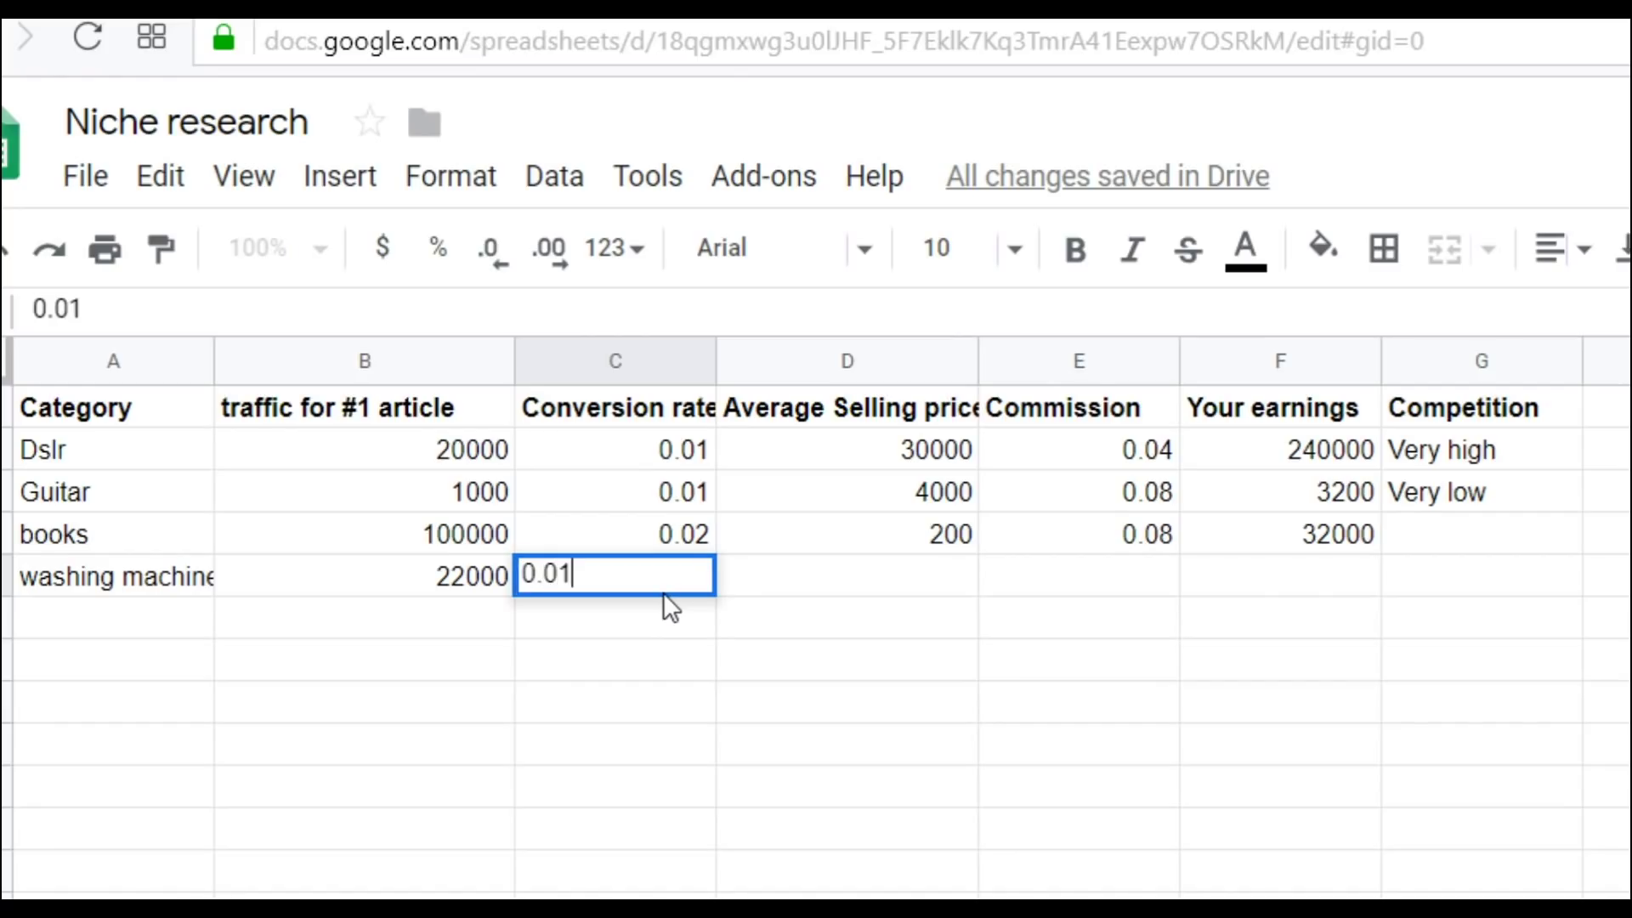
pyautogui.press('Return')
pyautogui.press('Up')
pyautogui.press('Right')
pyautogui.press('Left')
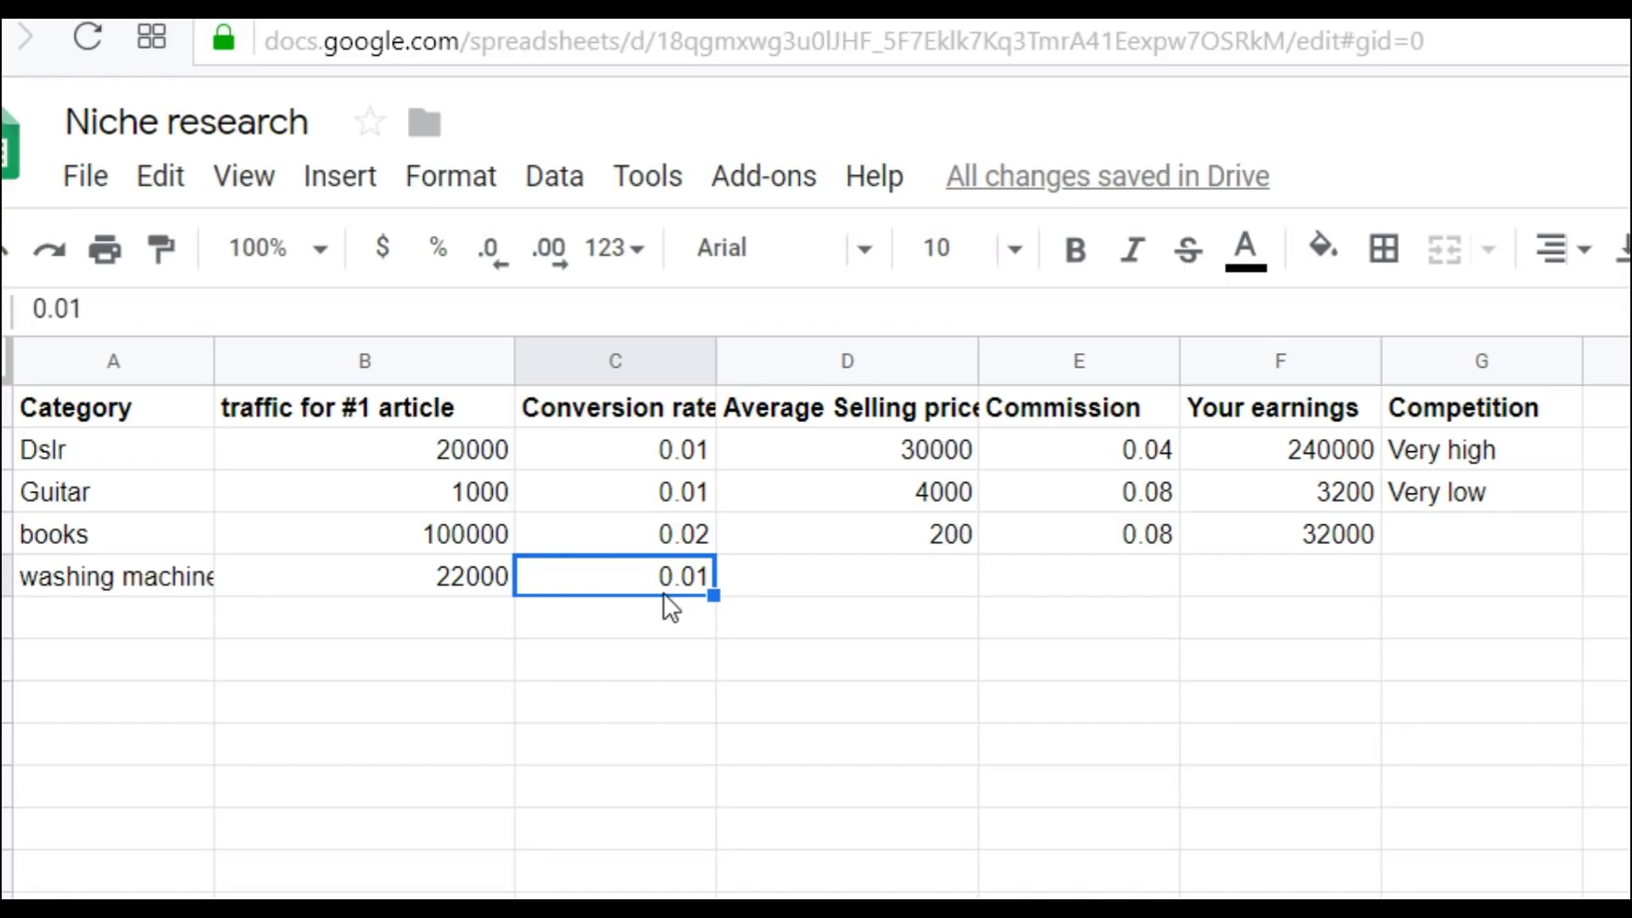
pyautogui.press('Right')
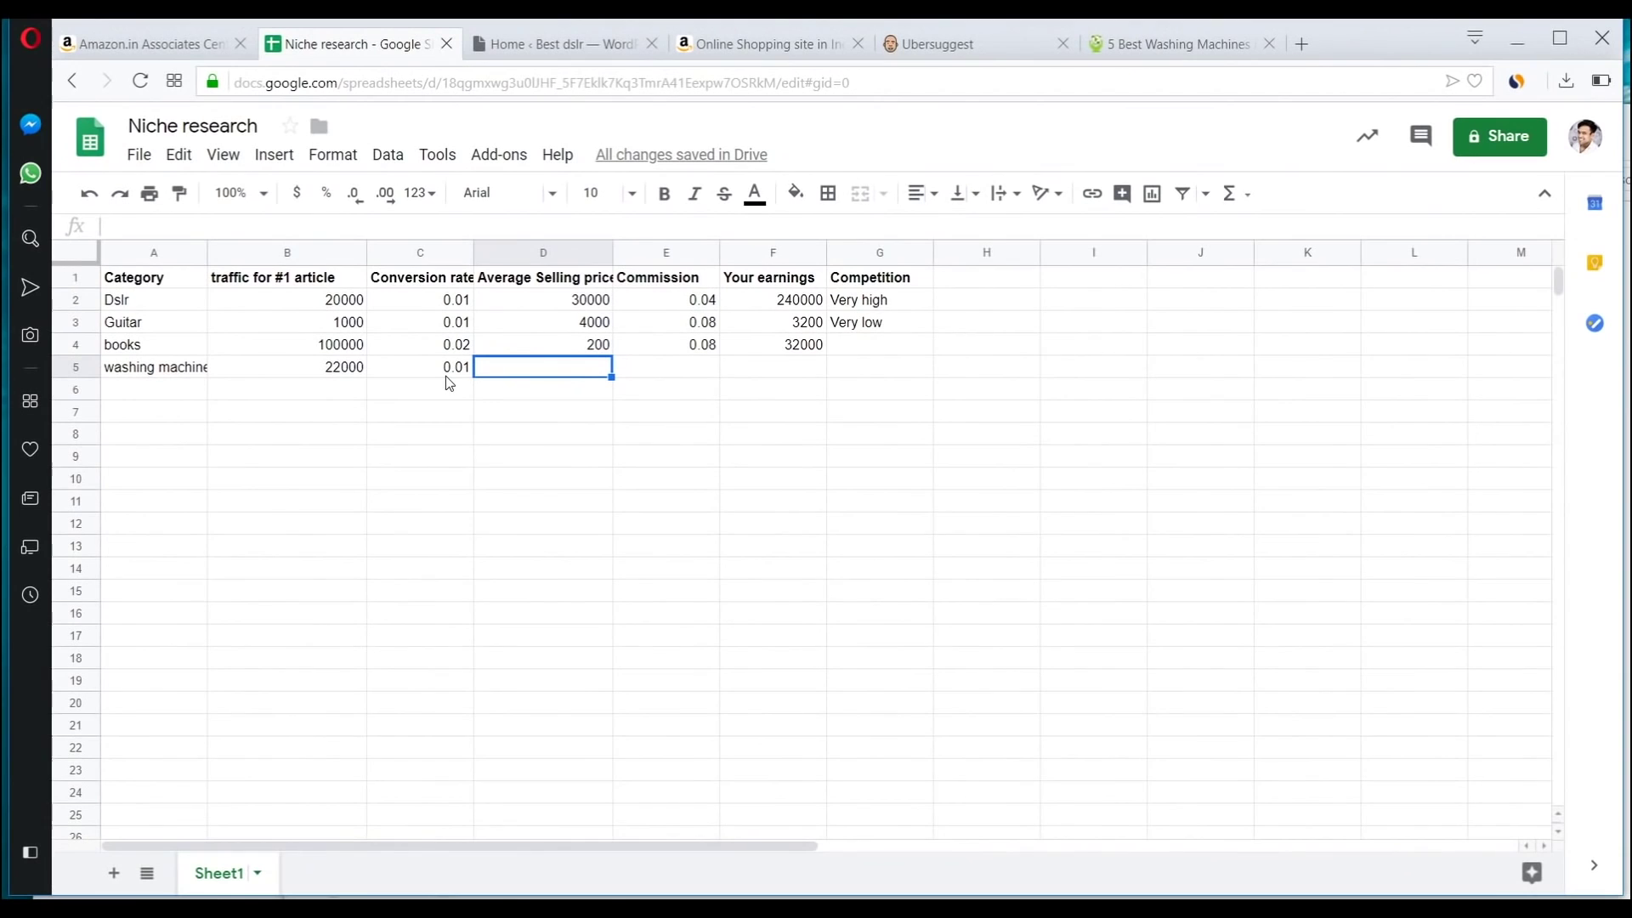
# Open amazon.in in a new tab and search the store for "washing machine"
pyautogui.click(170, 31)
pyautogui.scroll(7, 193, 320)
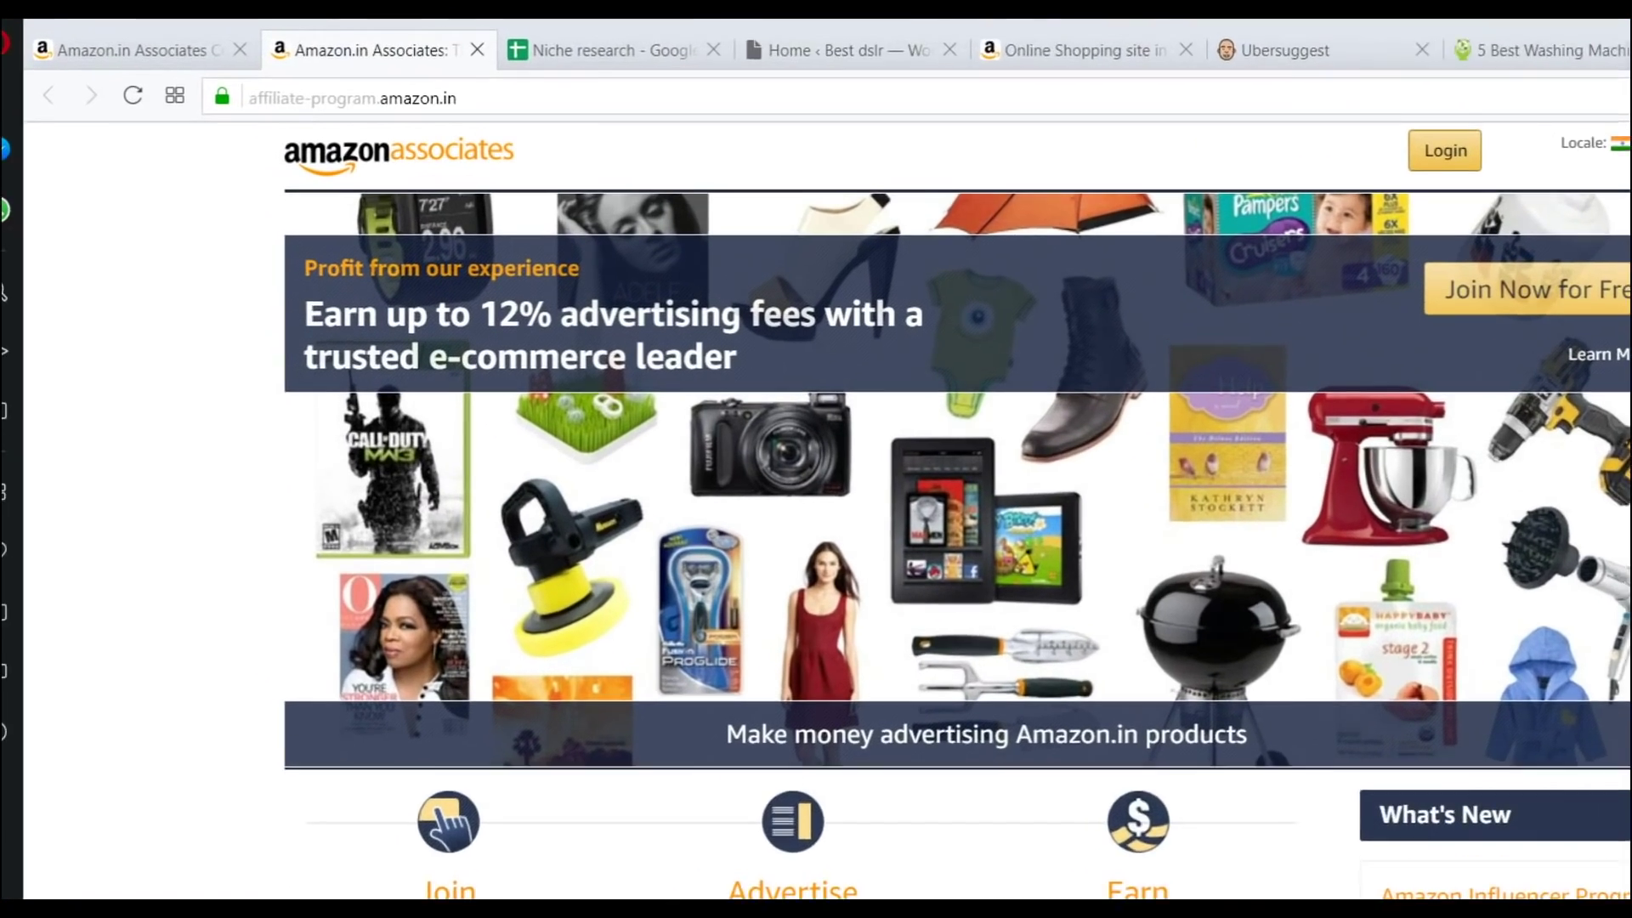
pyautogui.click(1404, 44)
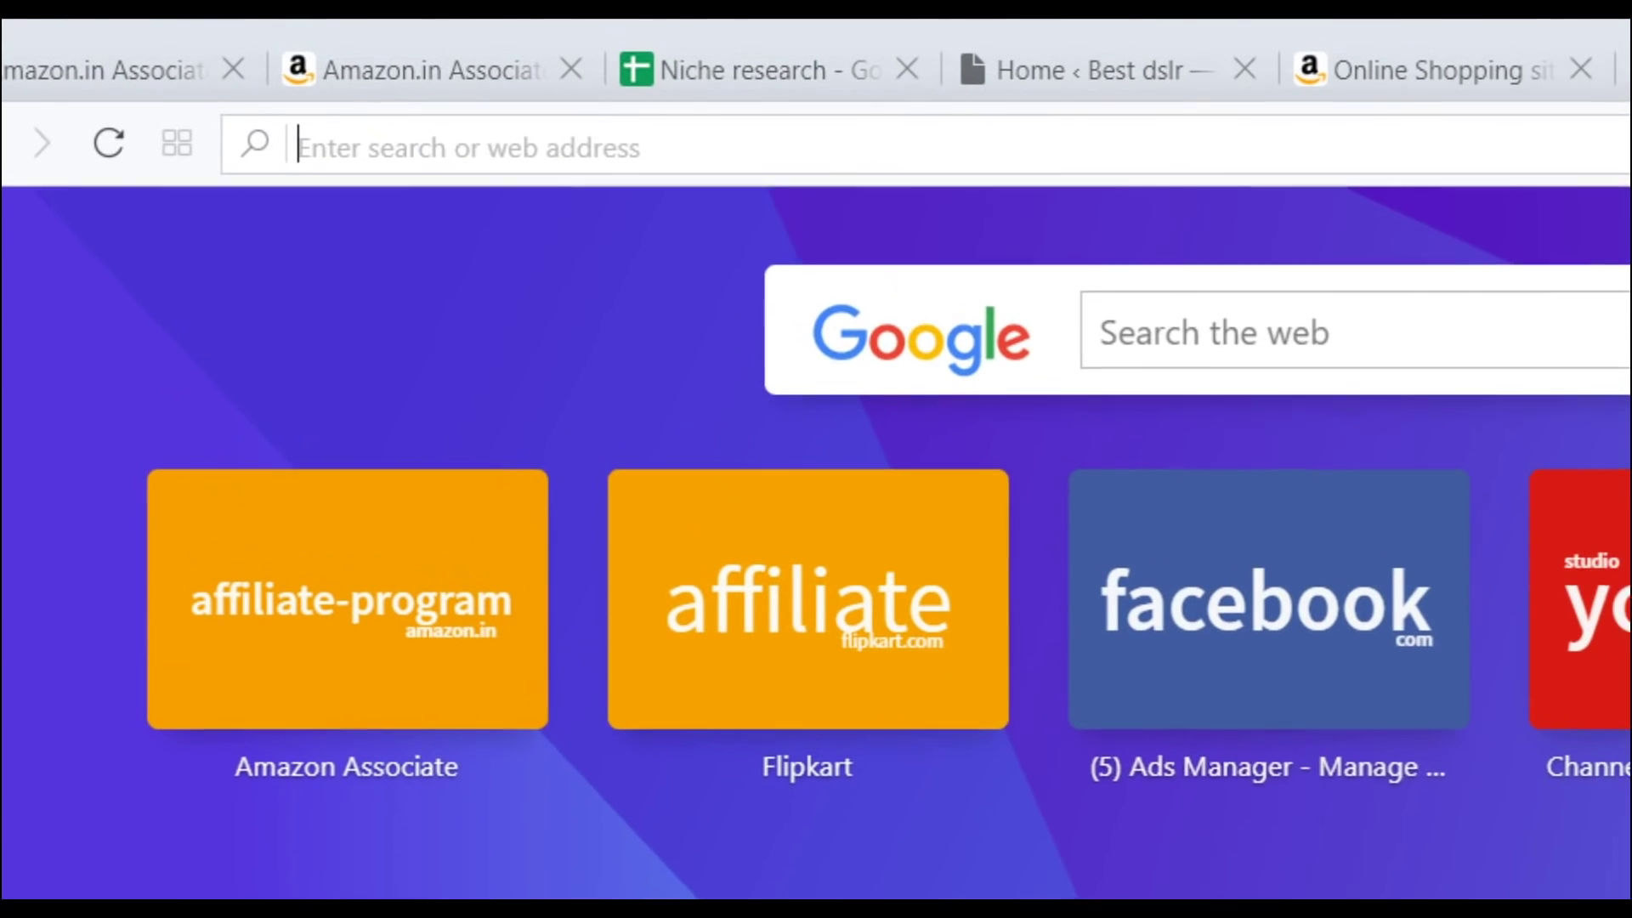
pyautogui.write('amazon.in')
pyautogui.press('Return')
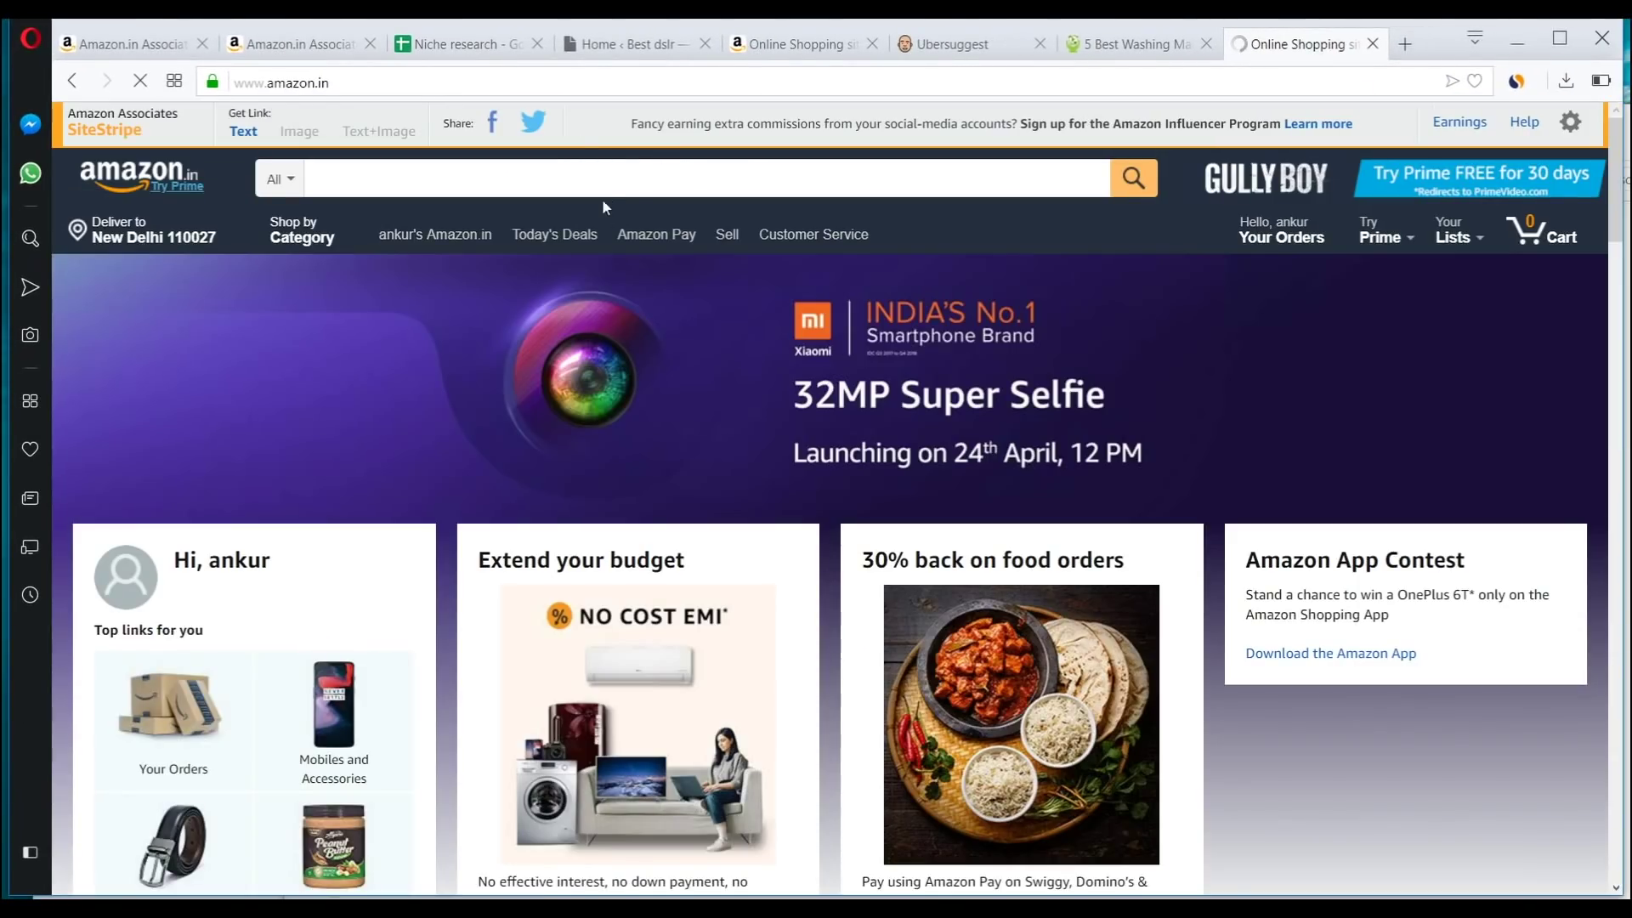
pyautogui.click(925, 307)
pyautogui.write('washing machine')
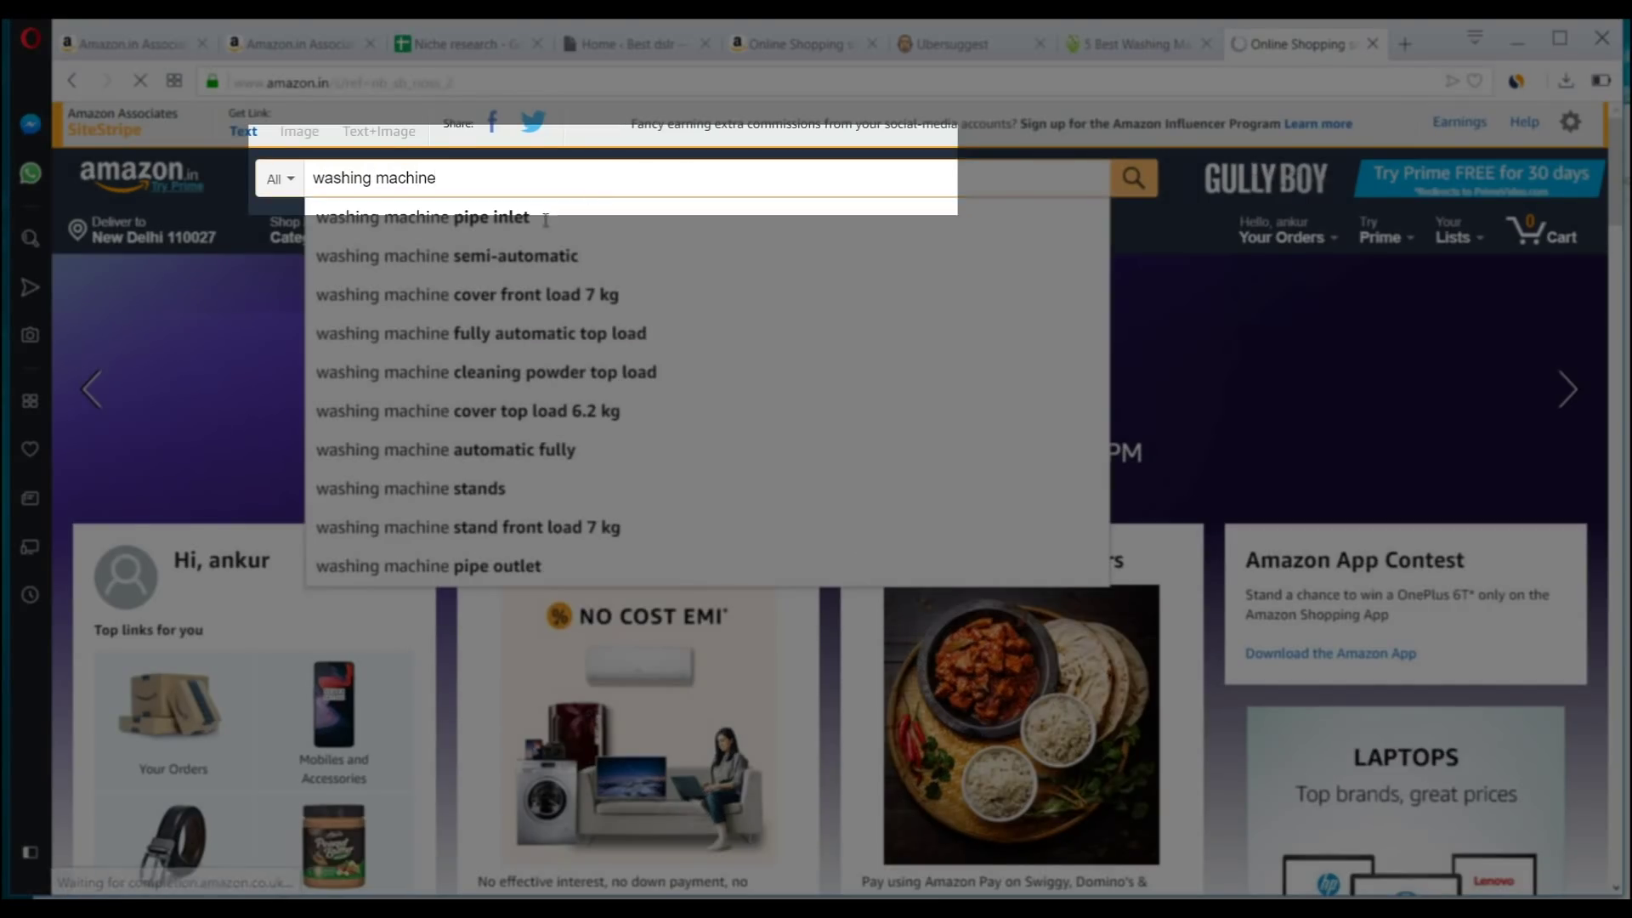
pyautogui.press('Return')
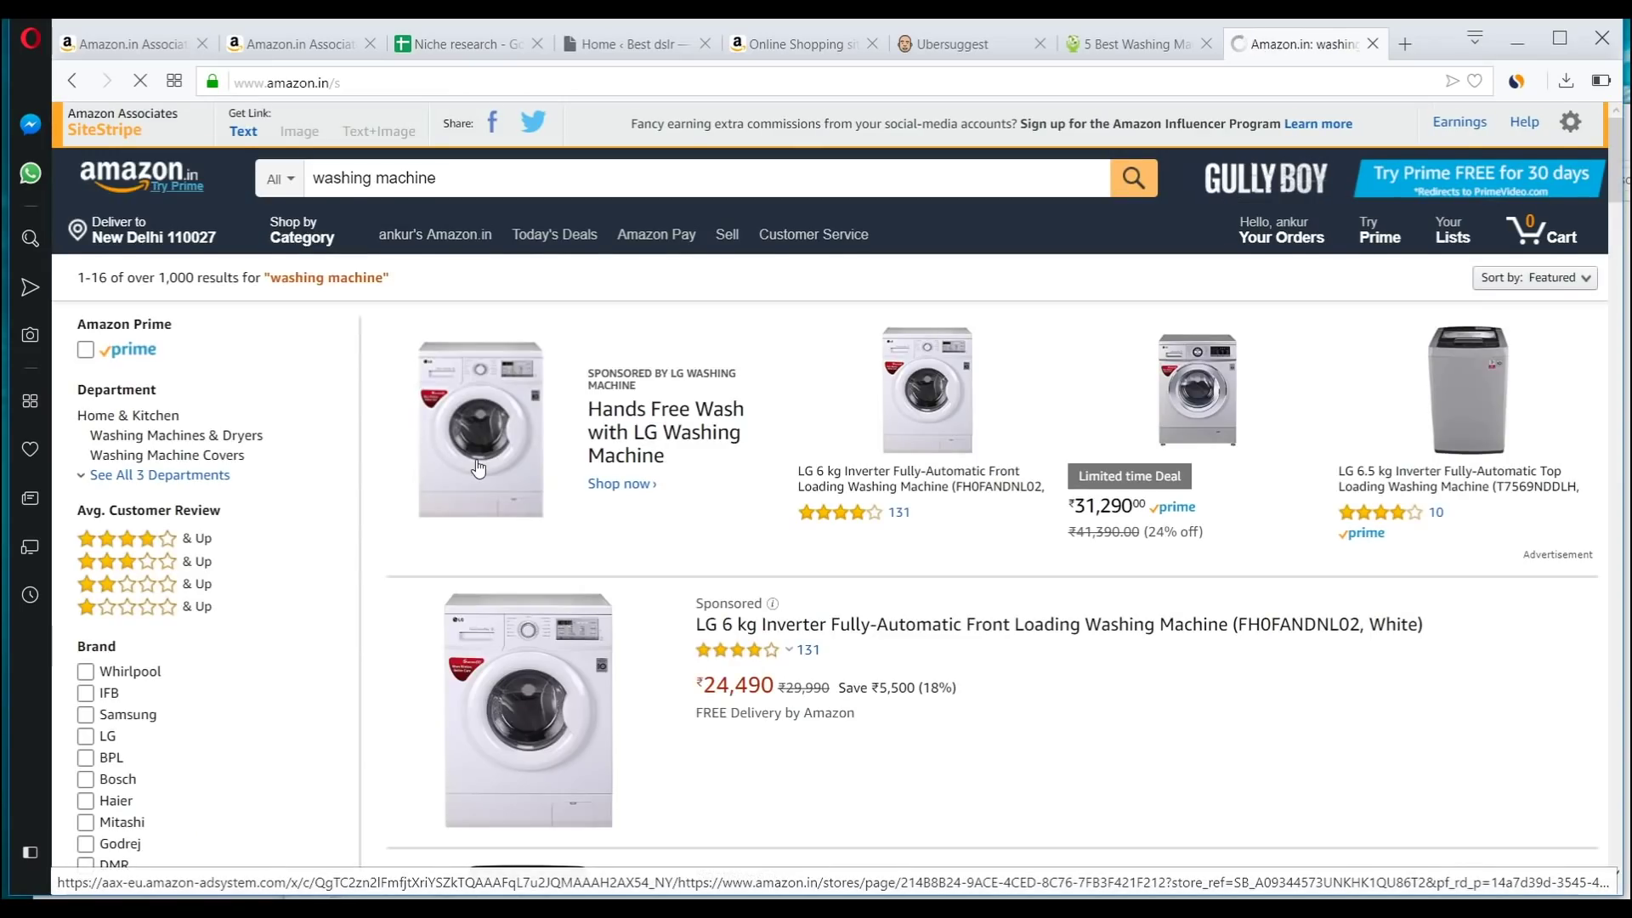
# Browse the washing machine prices on Amazon, and enter 13000 as the average selling price in the sheet's washing machine row
pyautogui.scroll(-8, 939, 373)
pyautogui.scroll(-15, 801, 364)
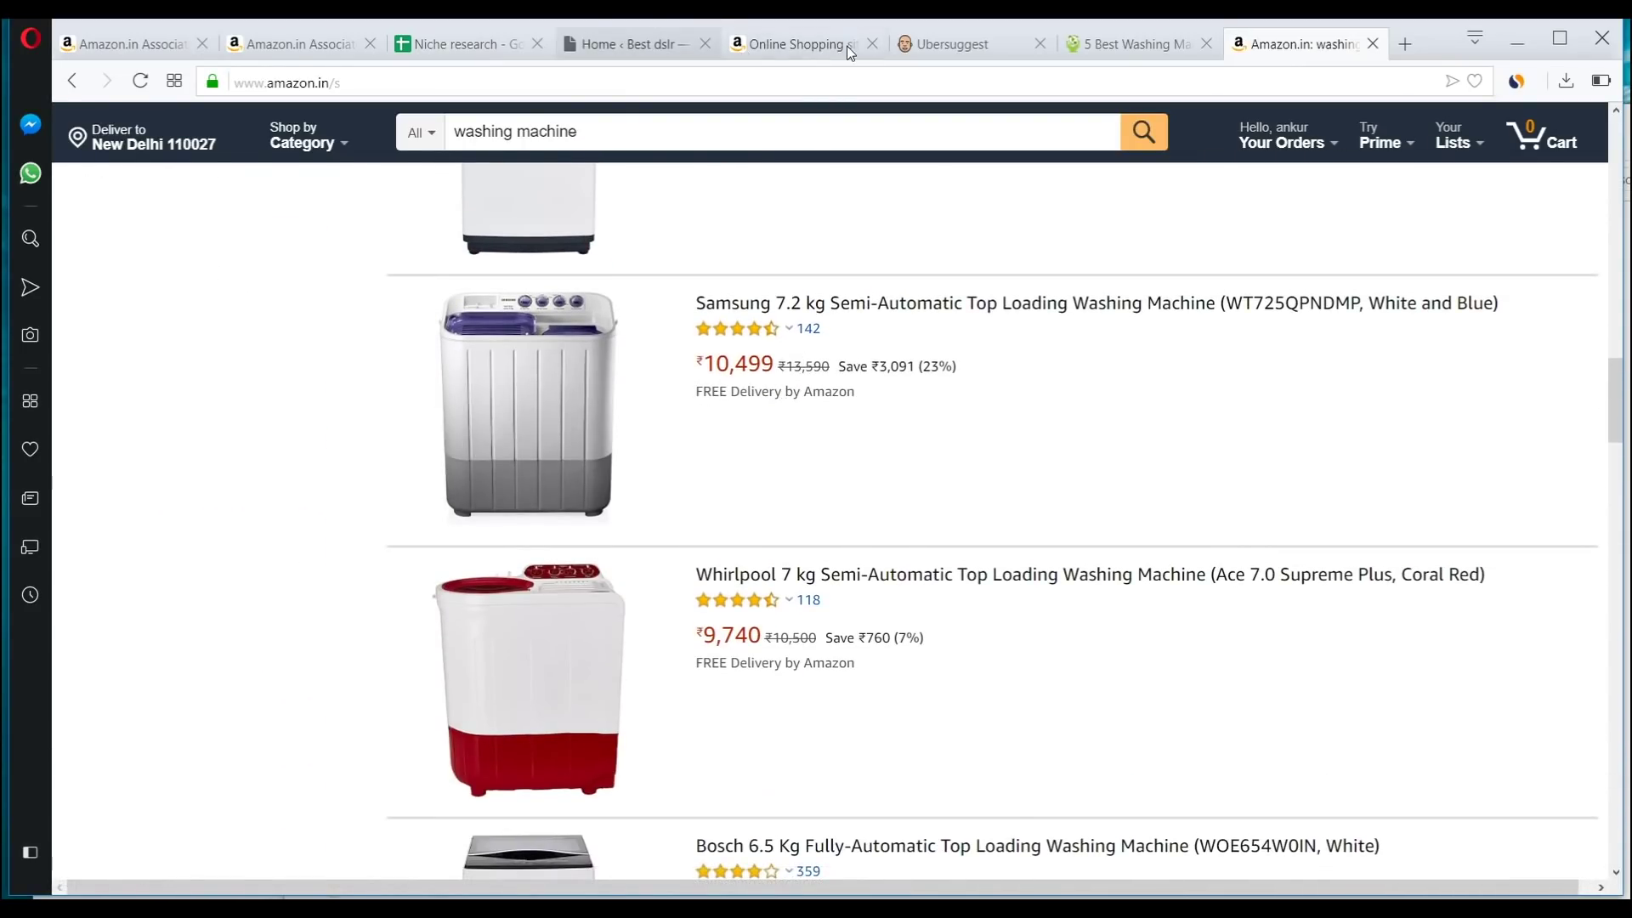
pyautogui.click(517, 34)
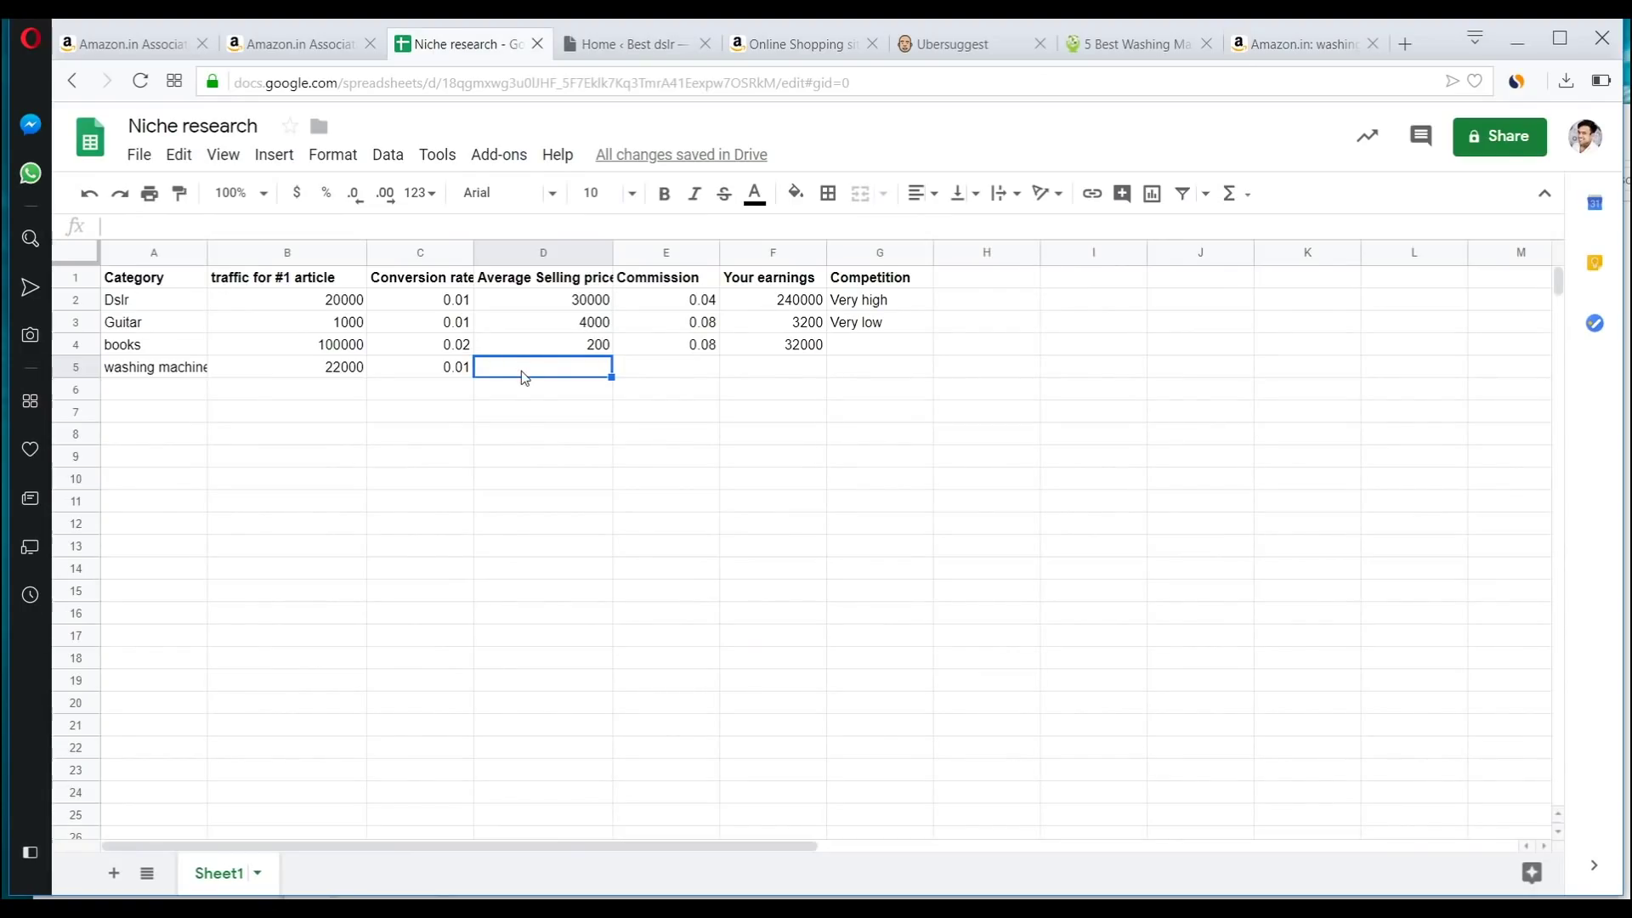
pyautogui.write('13000')
pyautogui.press('Tab')
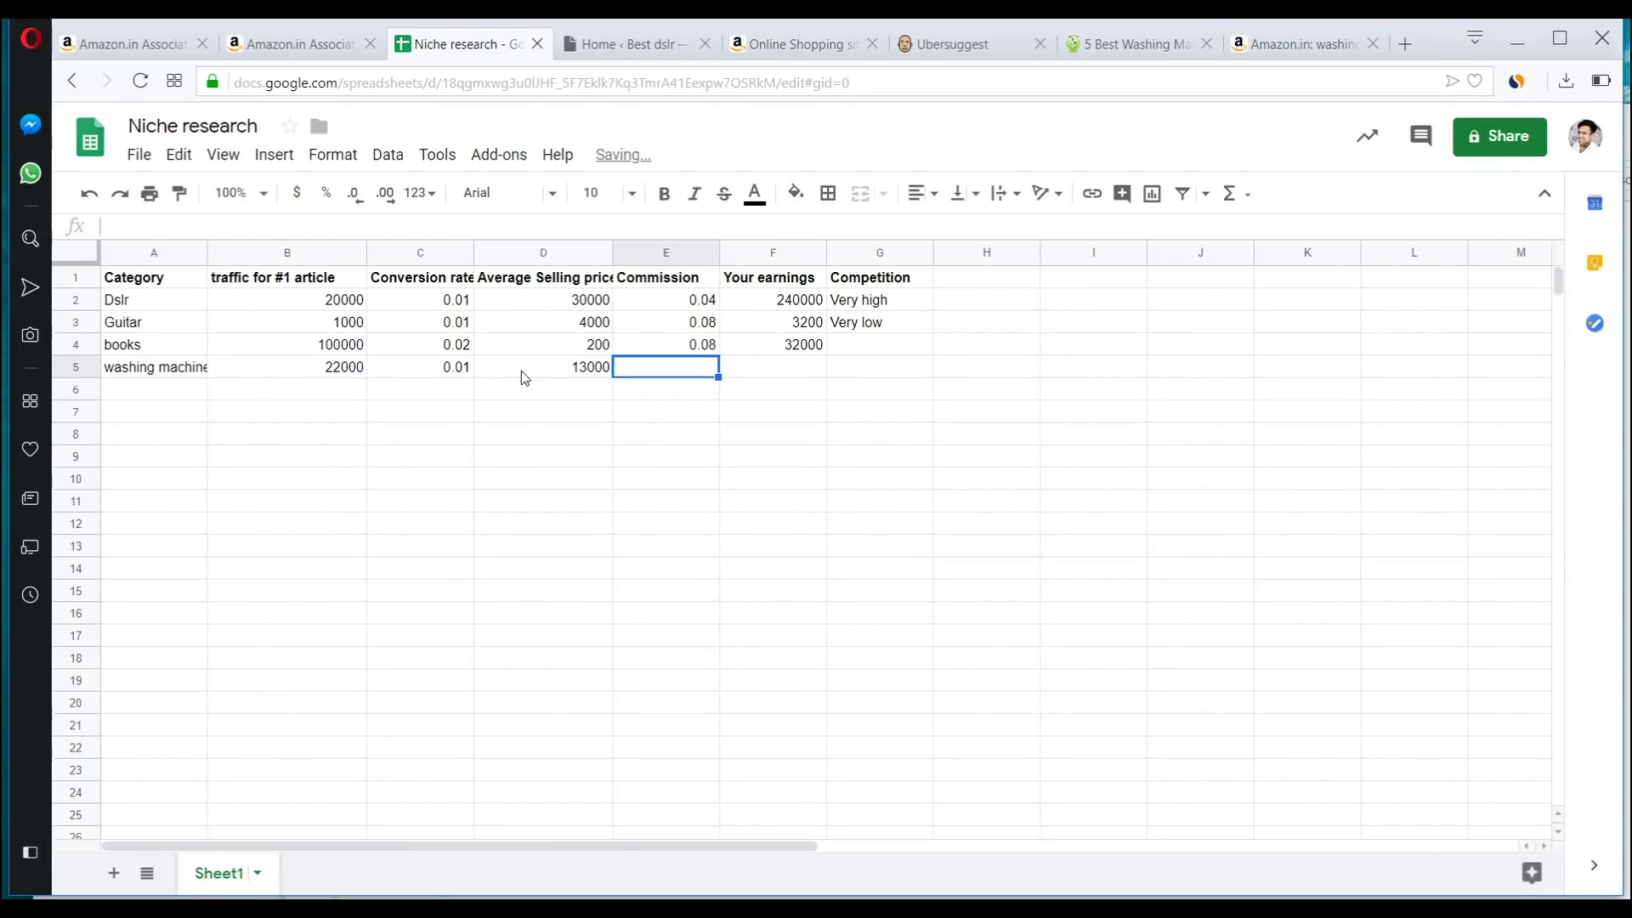
# Enter 0.08 as the commission in the washing machine row of the Niche research sheet
pyautogui.write('0.08')
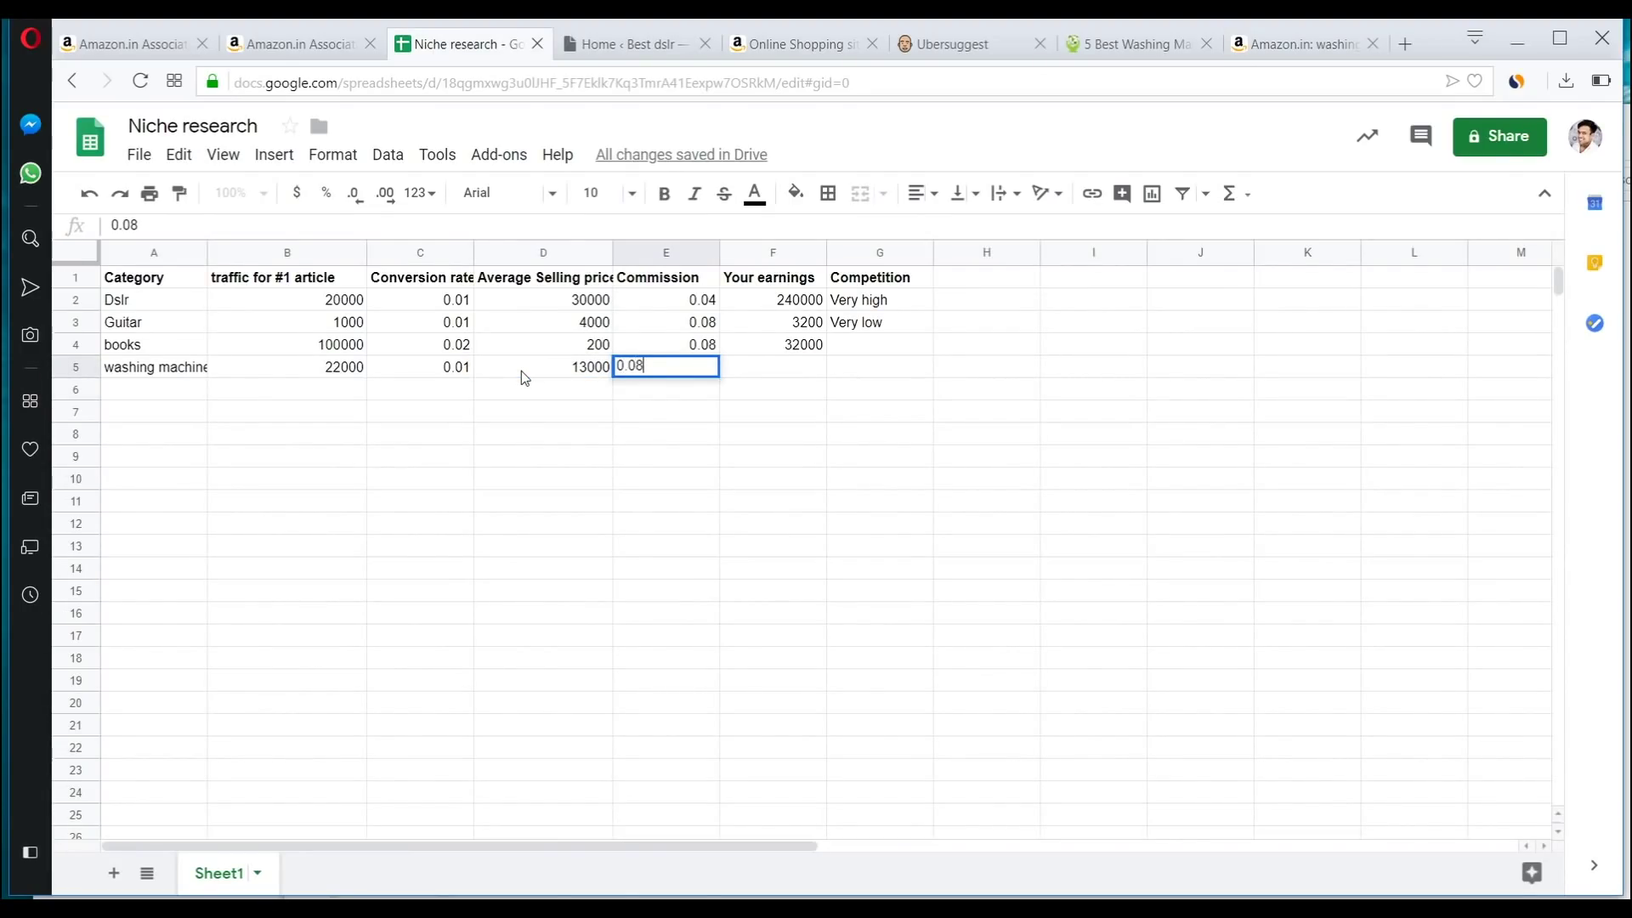
pyautogui.press('Return')
pyautogui.press('Up')
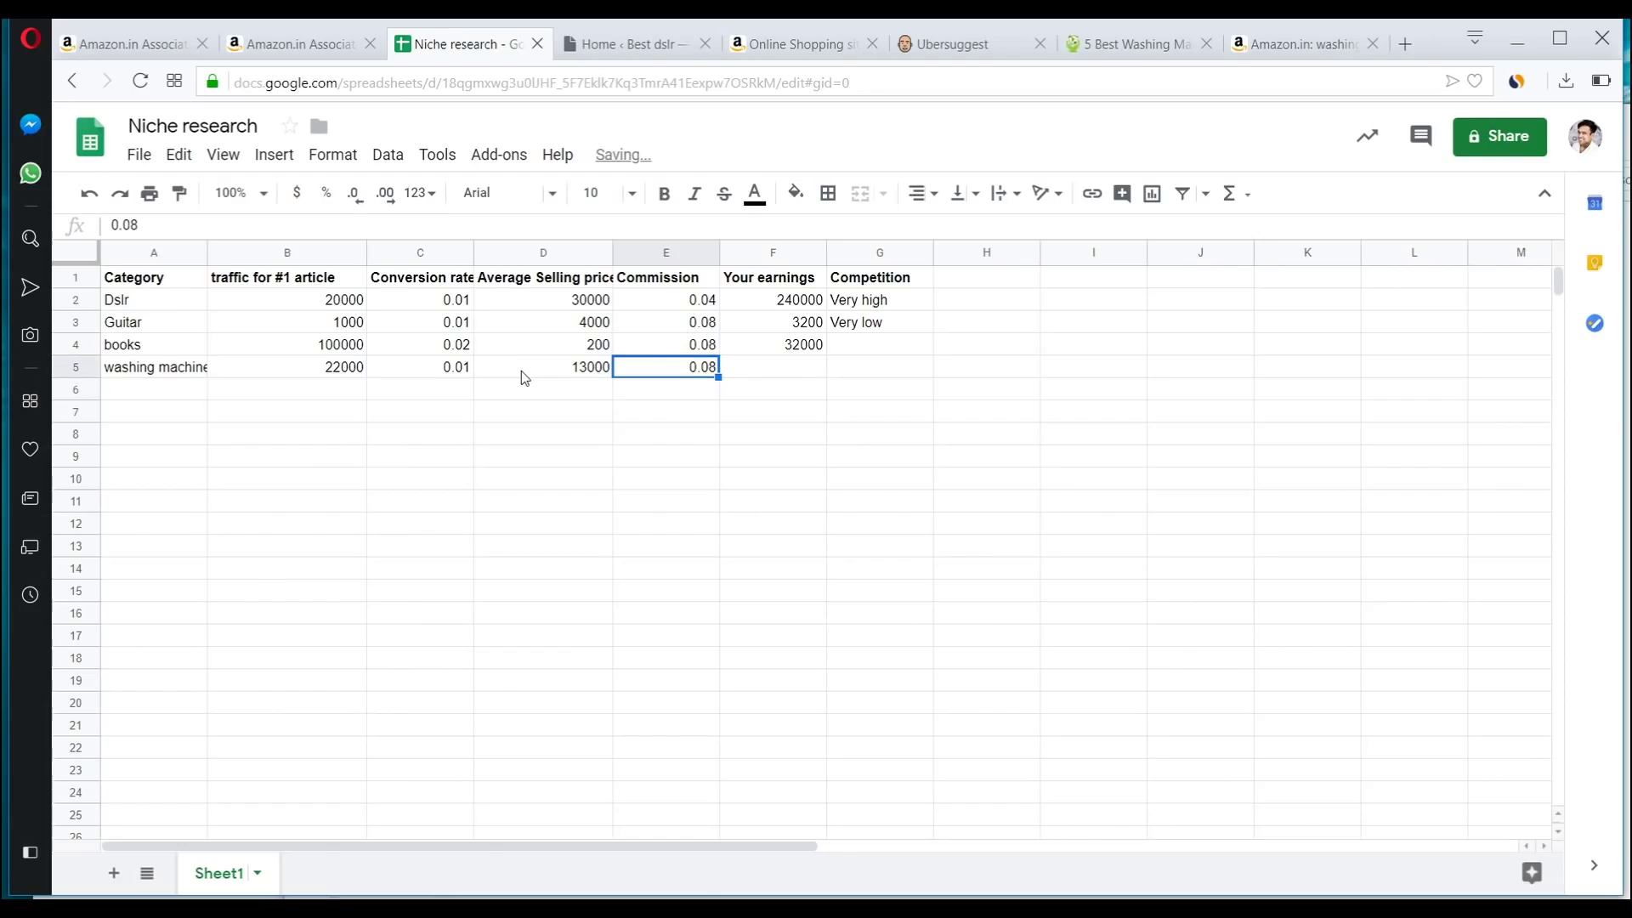
# Extend the Your earnings formula down to the washing machine row so it multiplies traffic, conversion rate, selling price and commission
pyautogui.click(797, 336)
pyautogui.click(818, 348)
pyautogui.moveTo(822, 355); pyautogui.dragTo(799, 375)
pyautogui.click(806, 376)
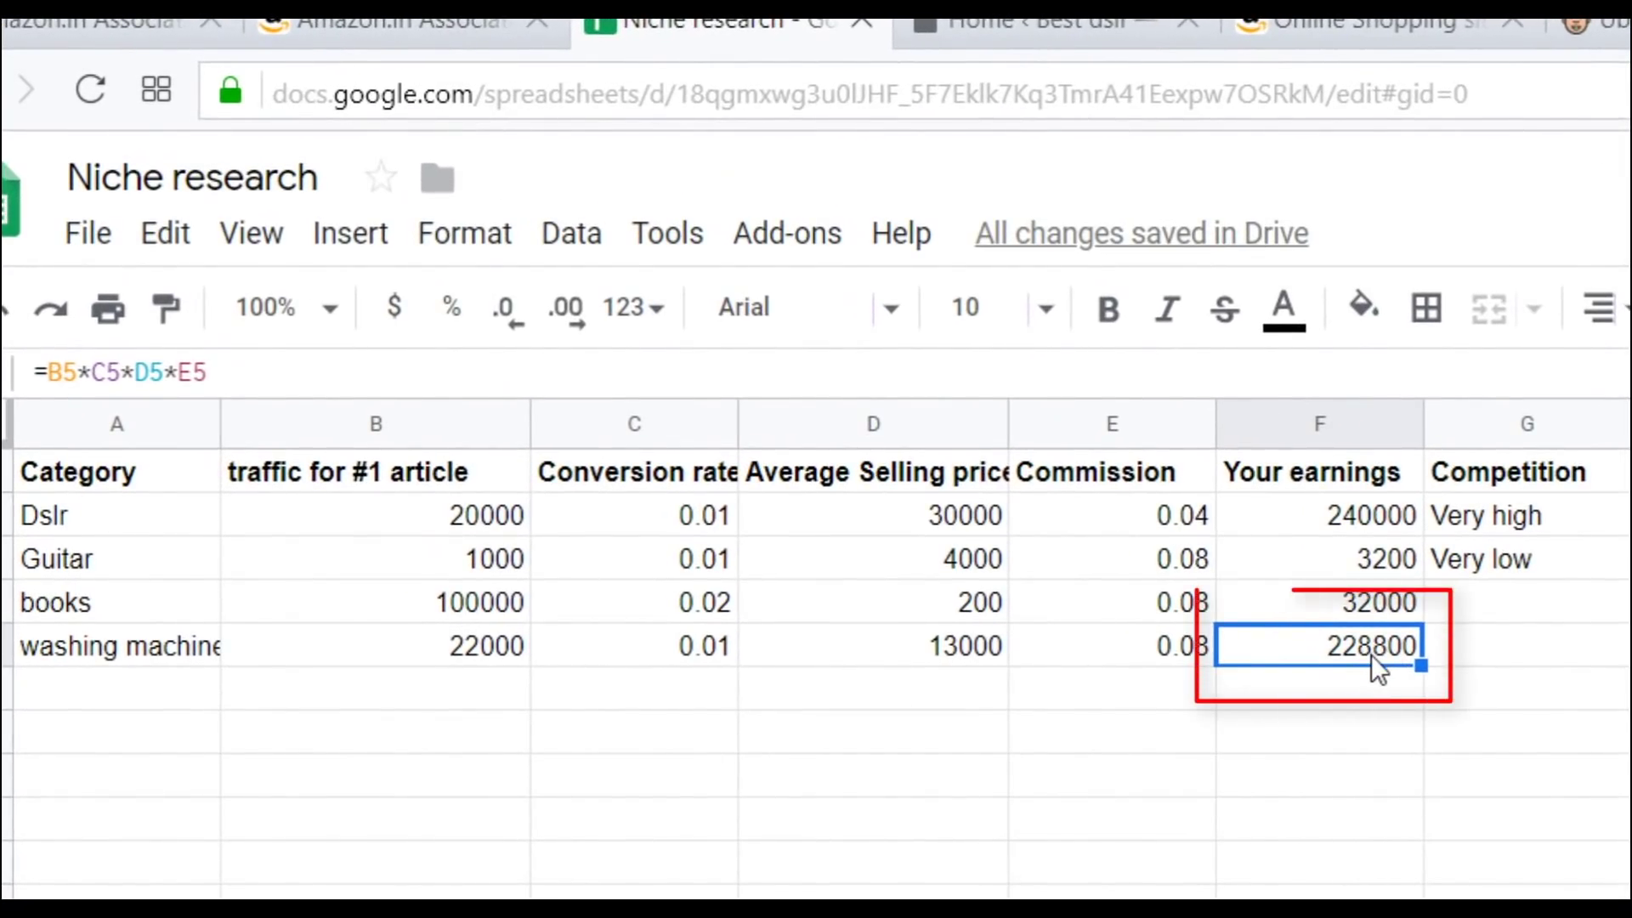
pyautogui.click(1523, 652)
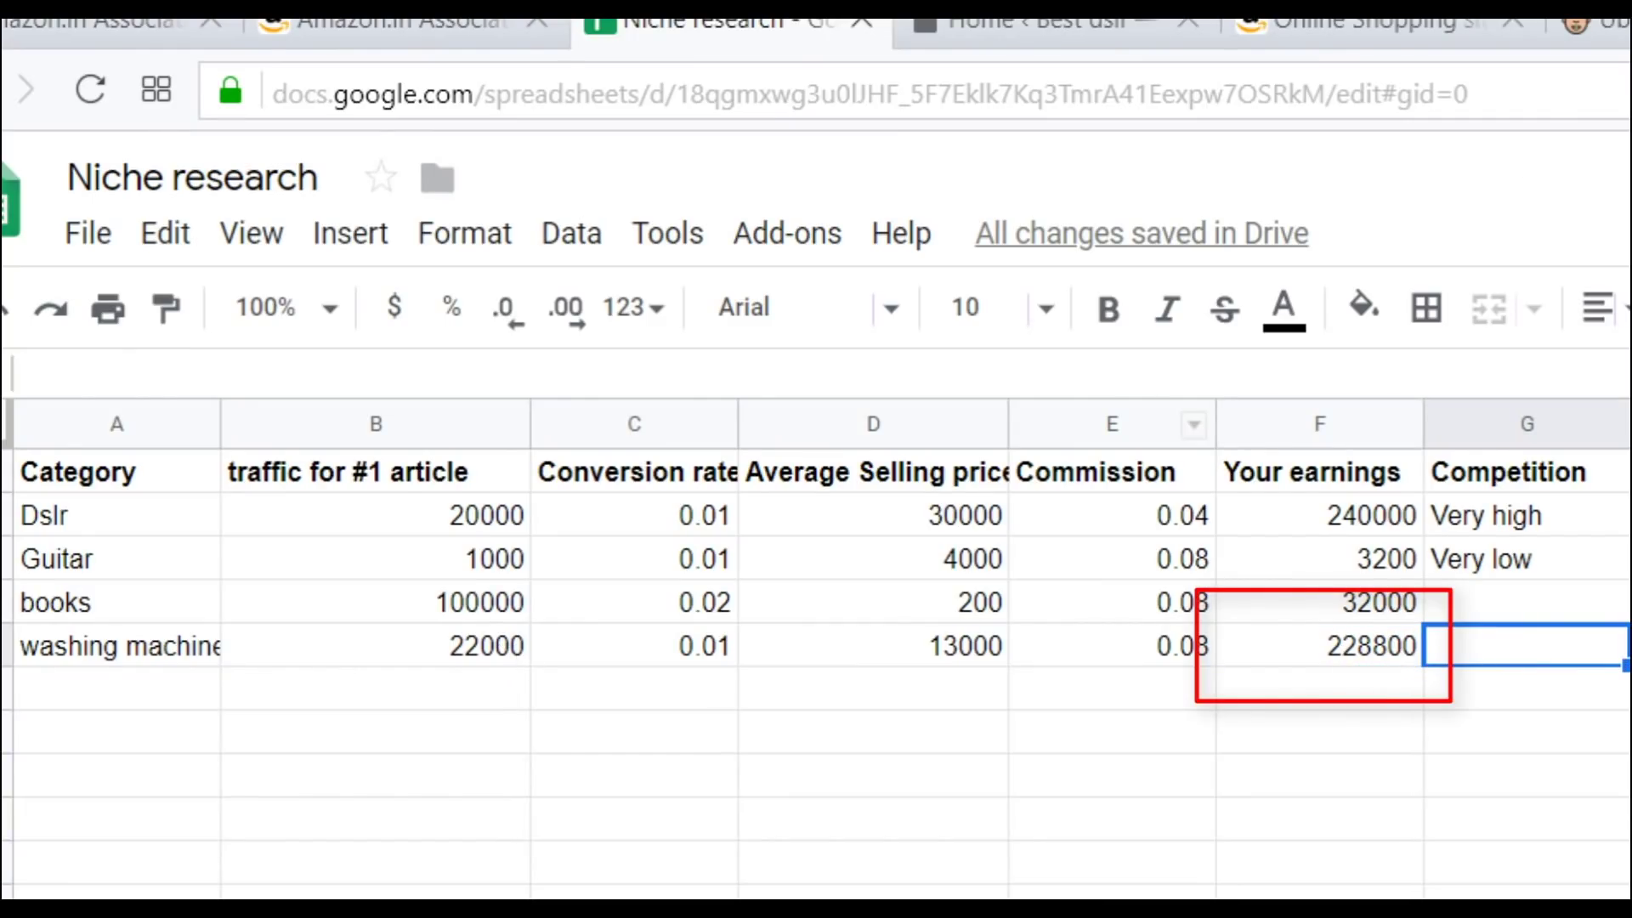
# In Ubersuggest's top pages for bijlibachao.com, expand the keywords of the "5 Best Washing Machines in India" page and review them
pyautogui.click(952, 43)
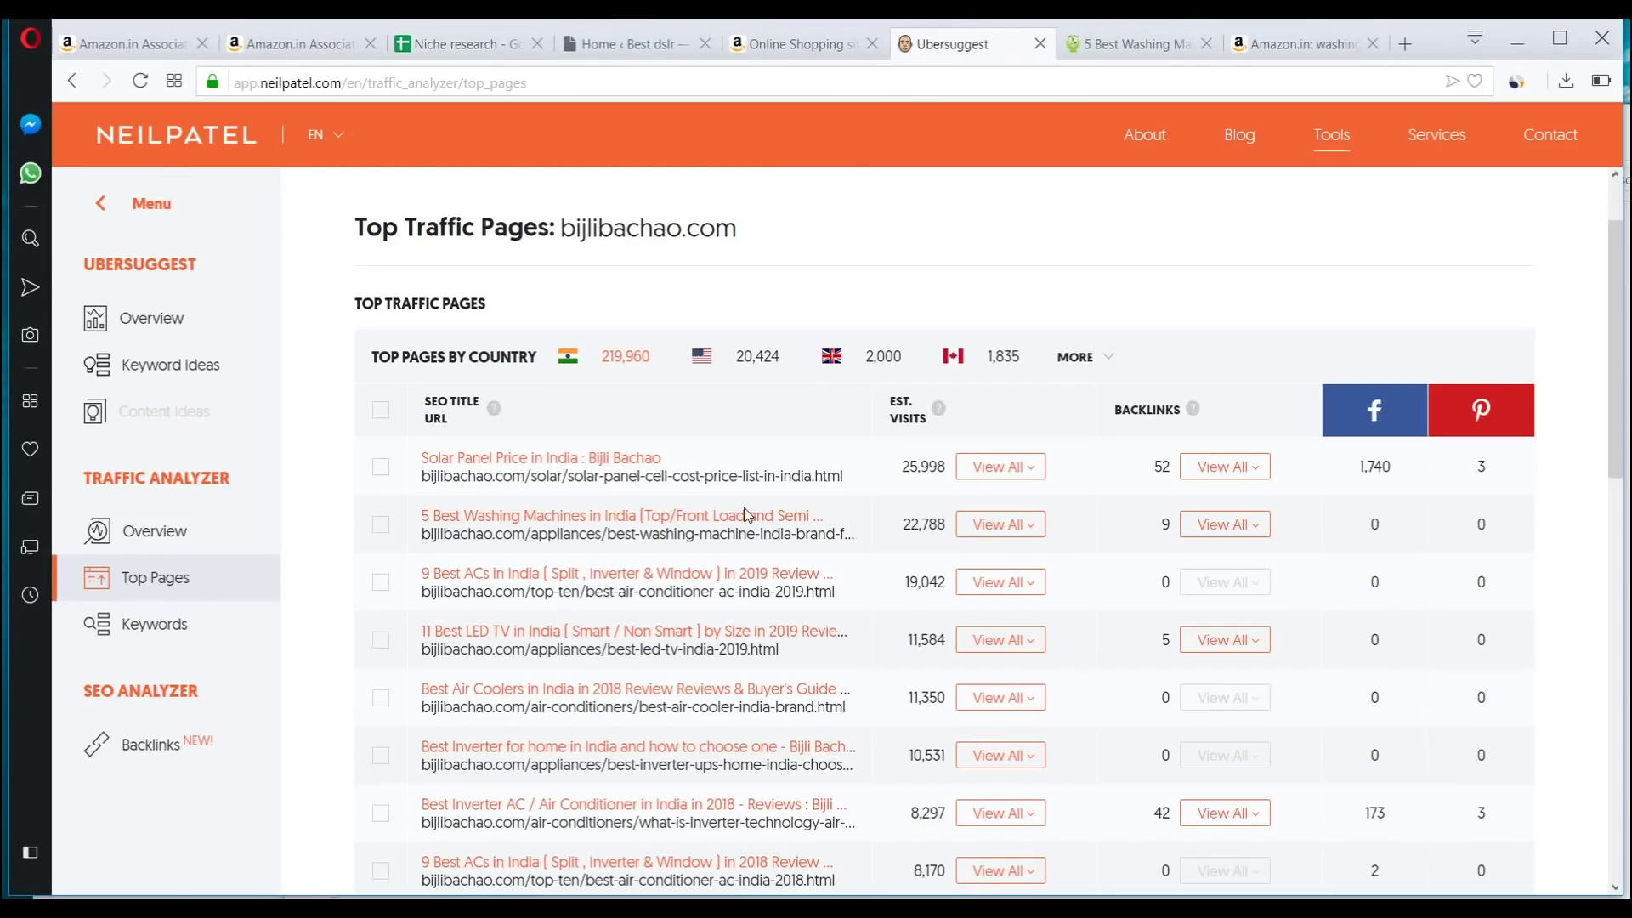
pyautogui.scroll(-2, 907, 459)
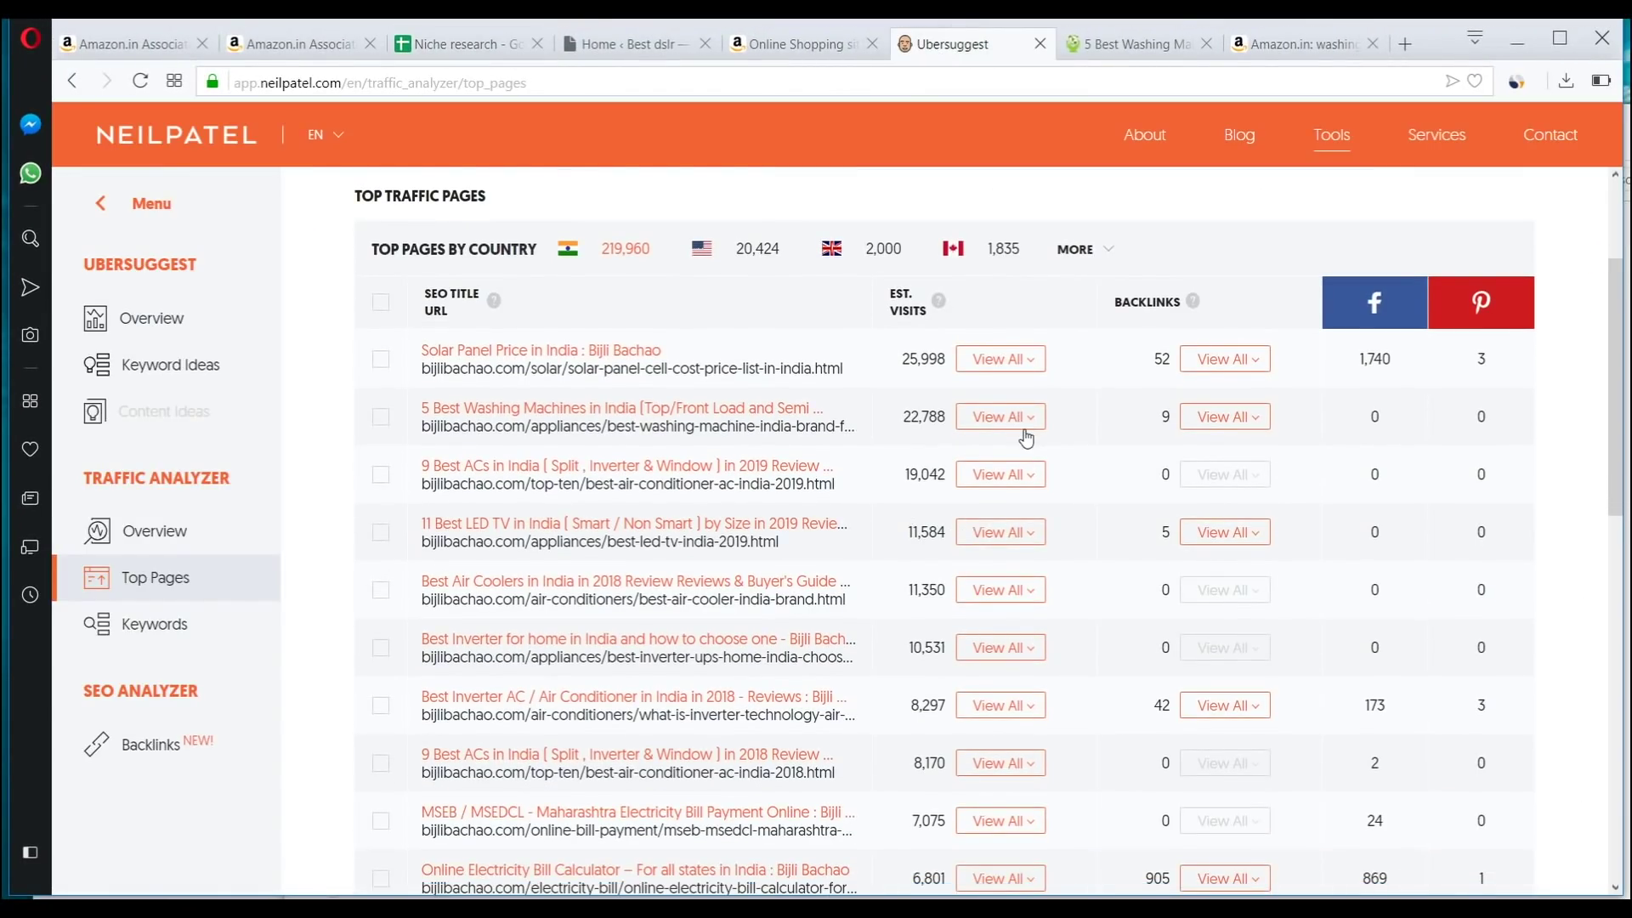
pyautogui.click(1001, 416)
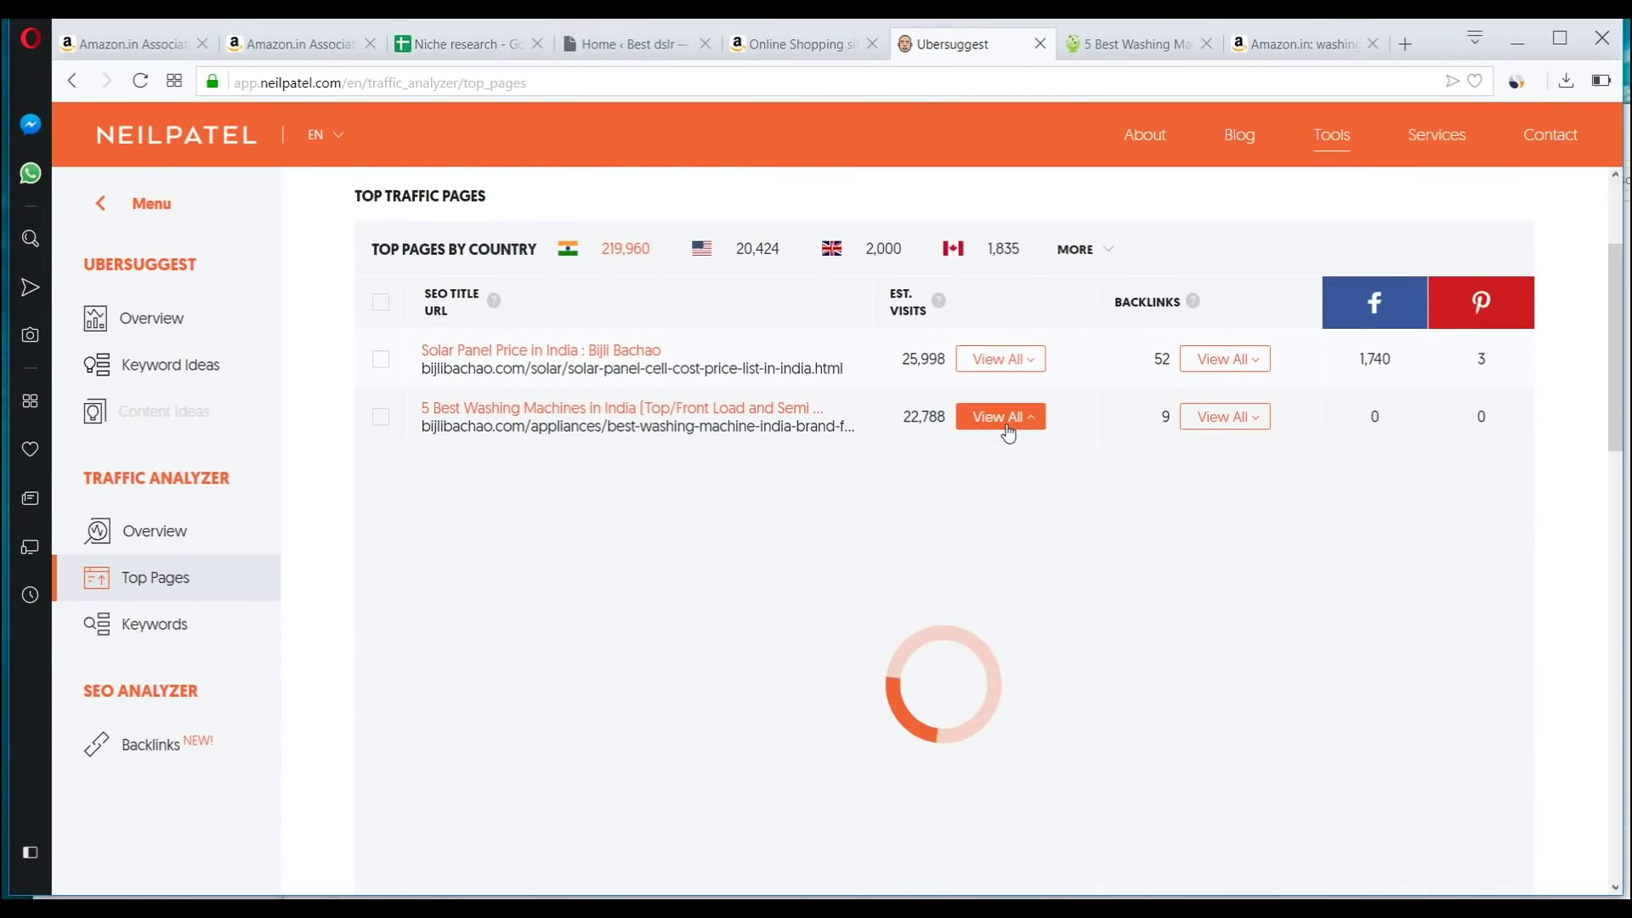
pyautogui.scroll(-6, 1016, 451)
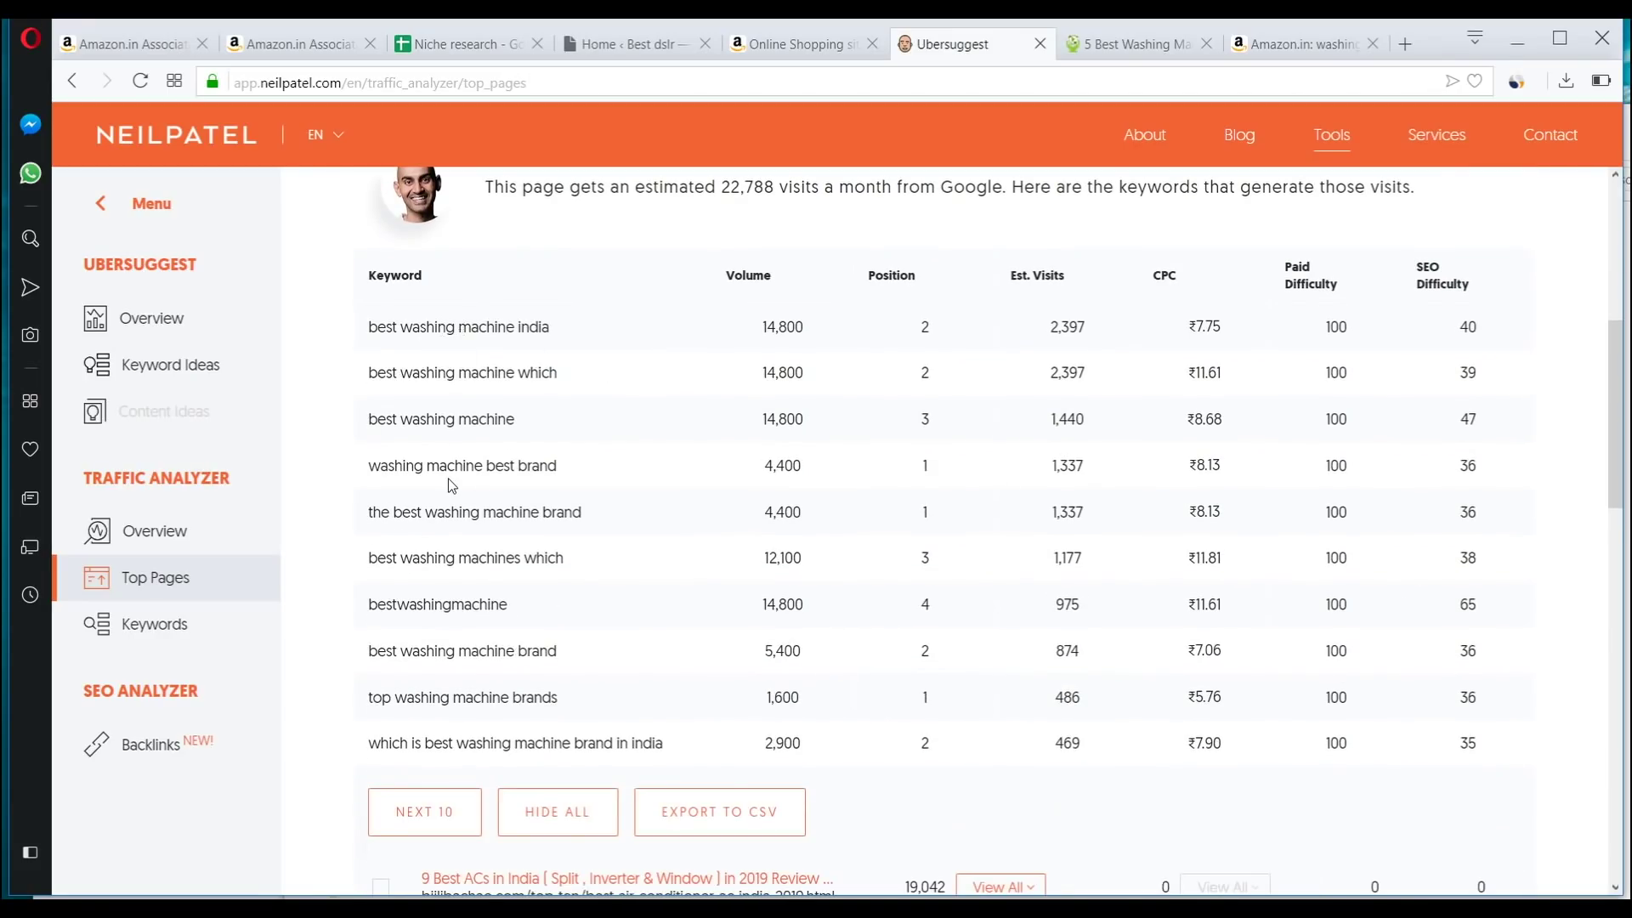
pyautogui.scroll(4, 666, 365)
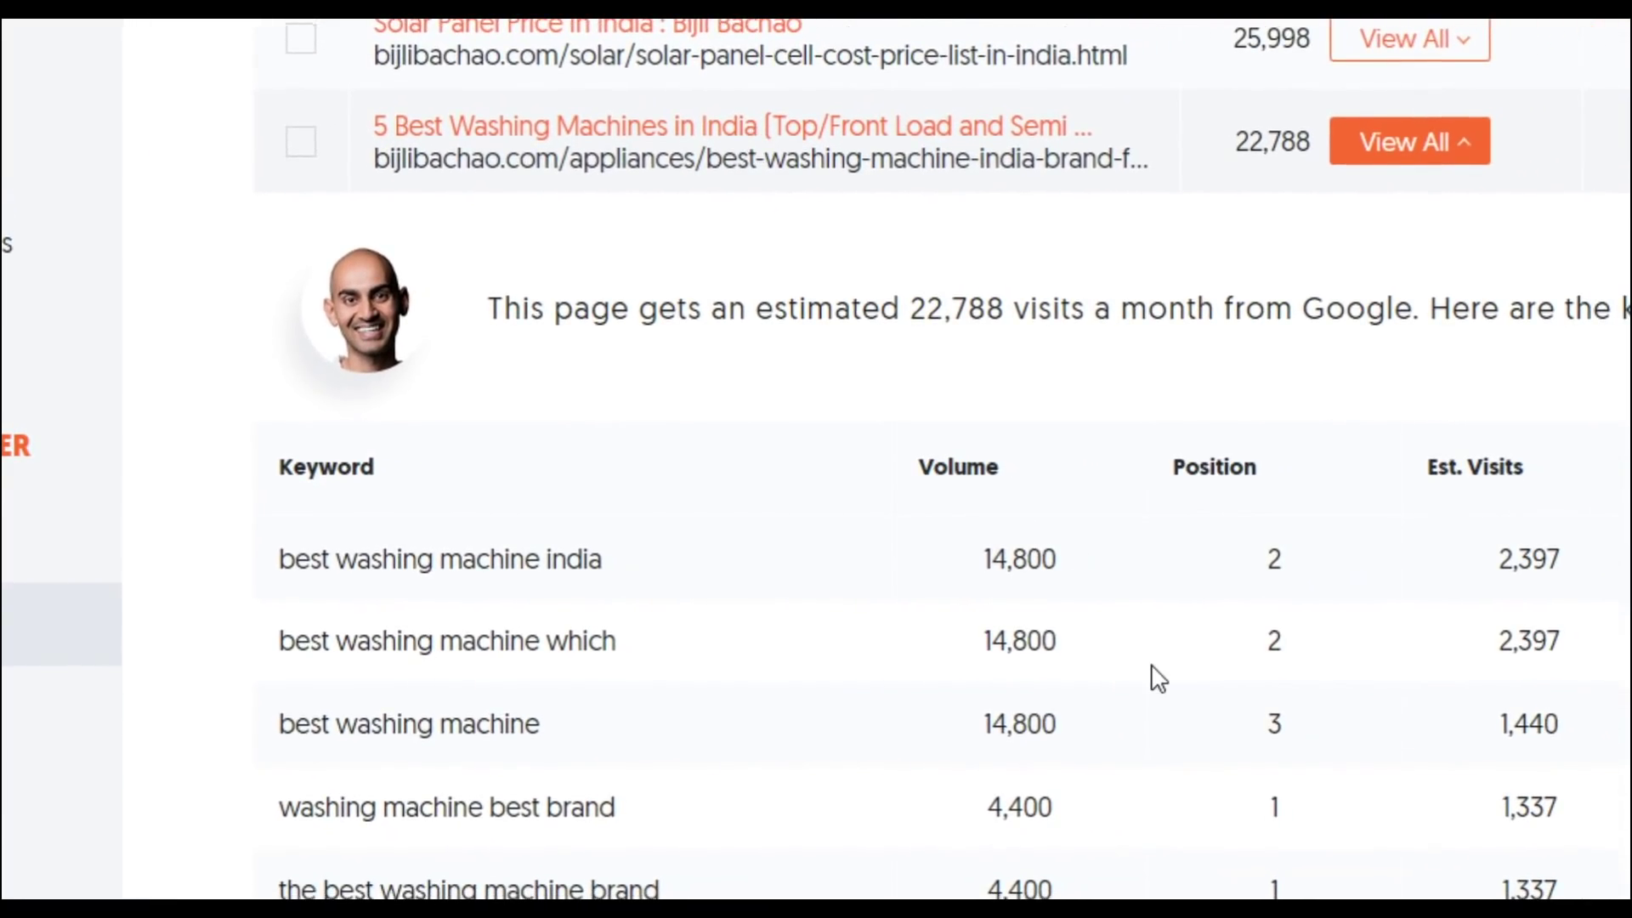
pyautogui.scroll(-4, 1157, 677)
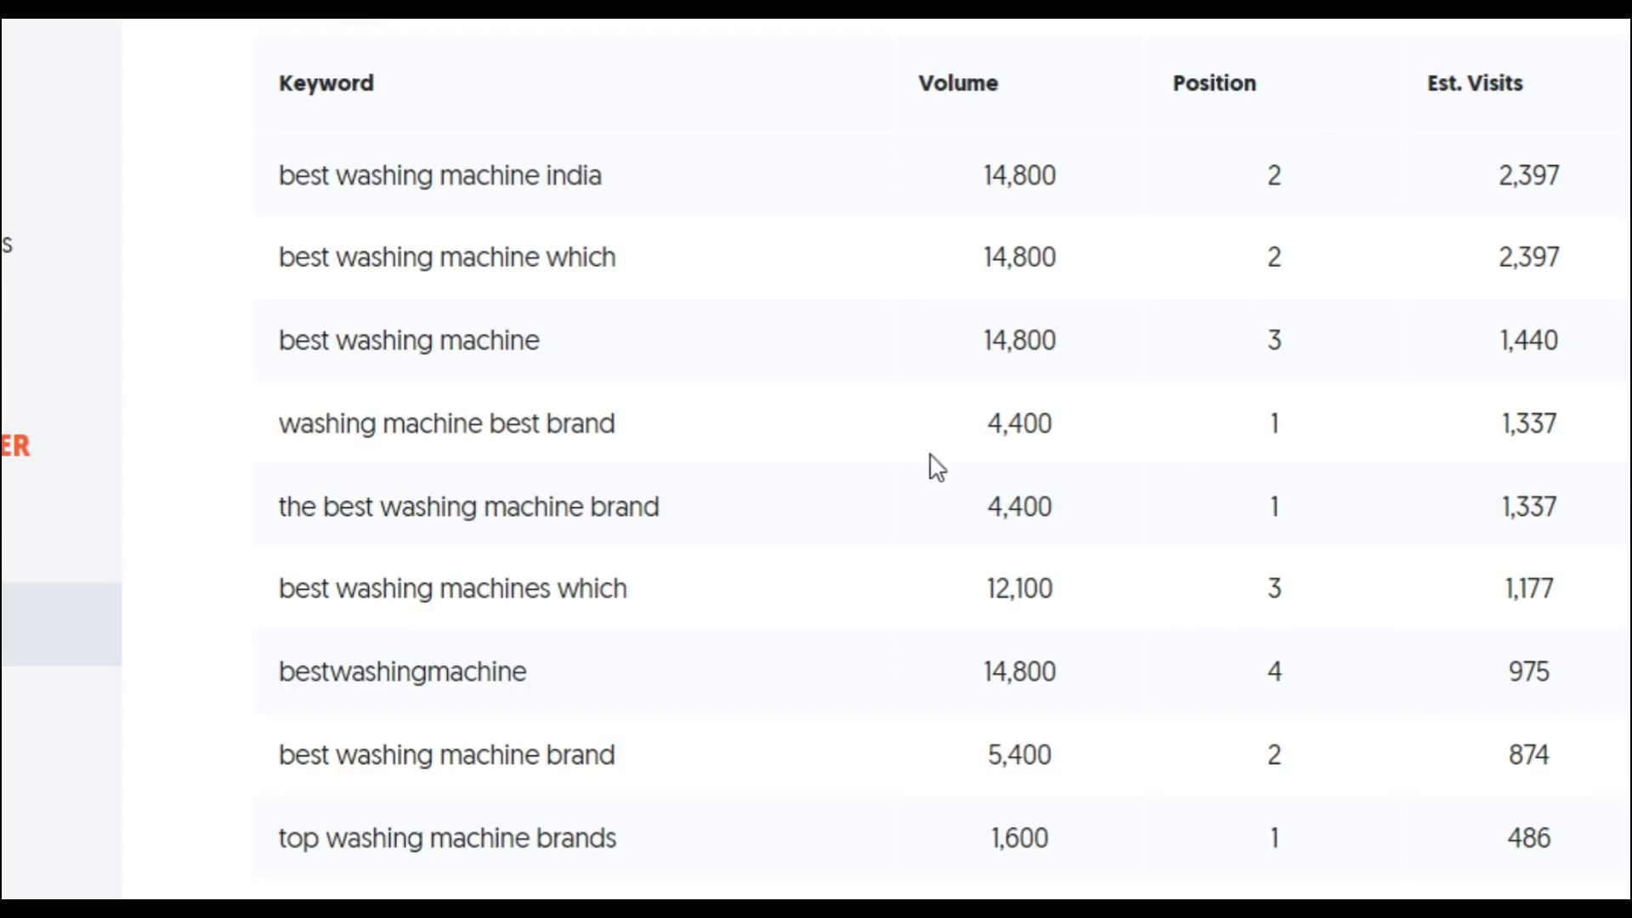
pyautogui.scroll(-3, 839, 774)
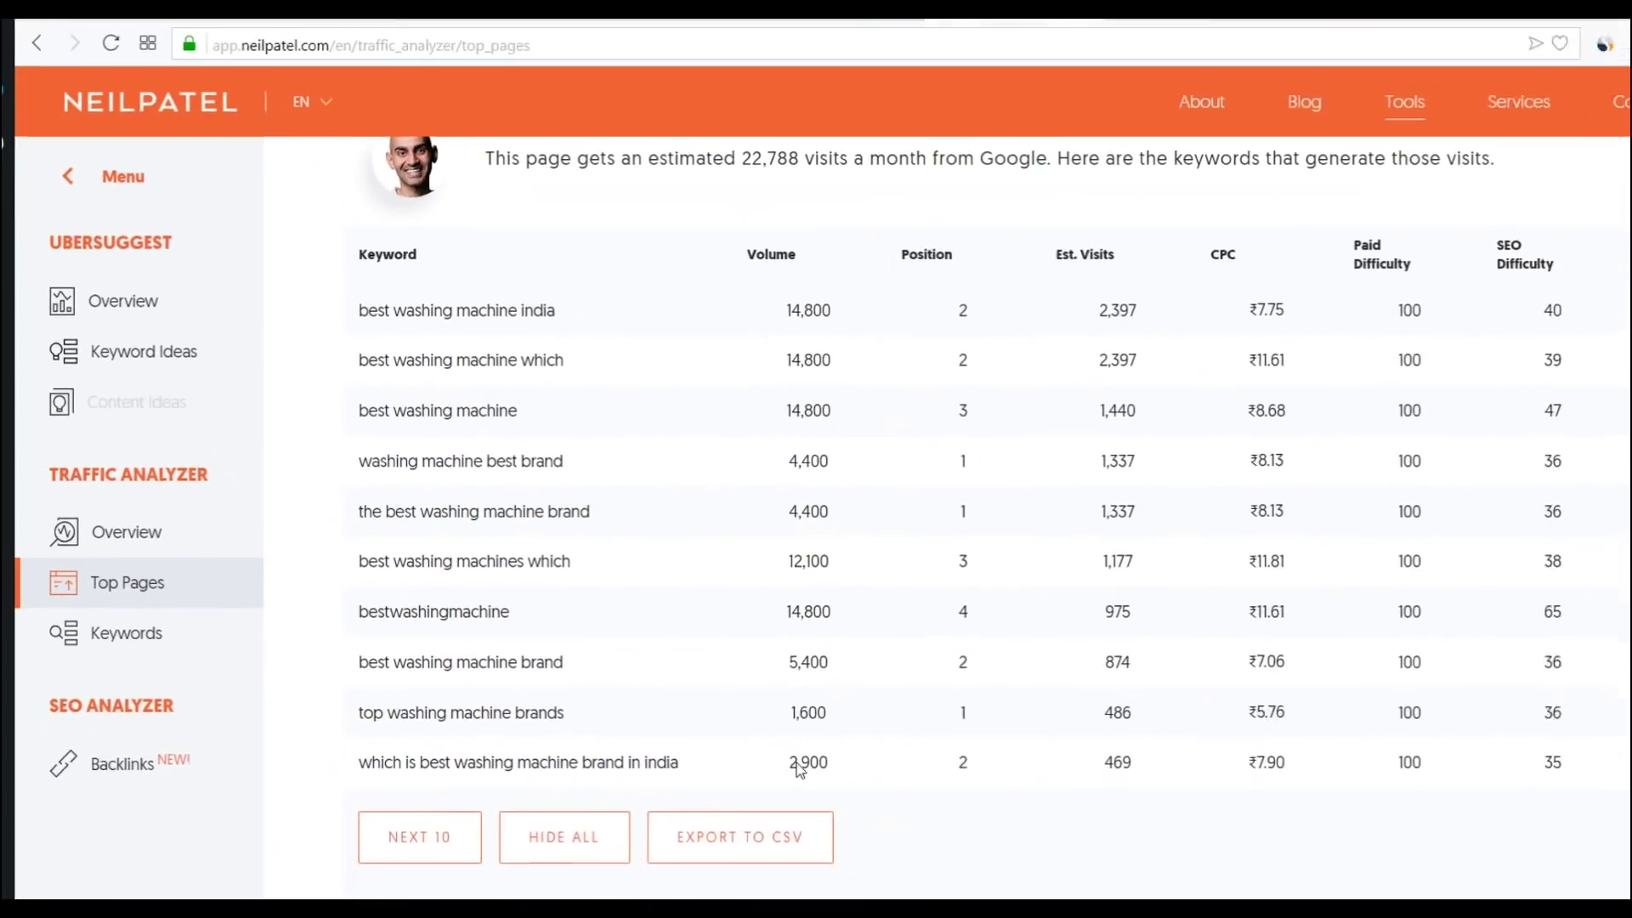
# Export the washing machine page's keywords to CSV and look through the full list in Excel
pyautogui.click(733, 811)
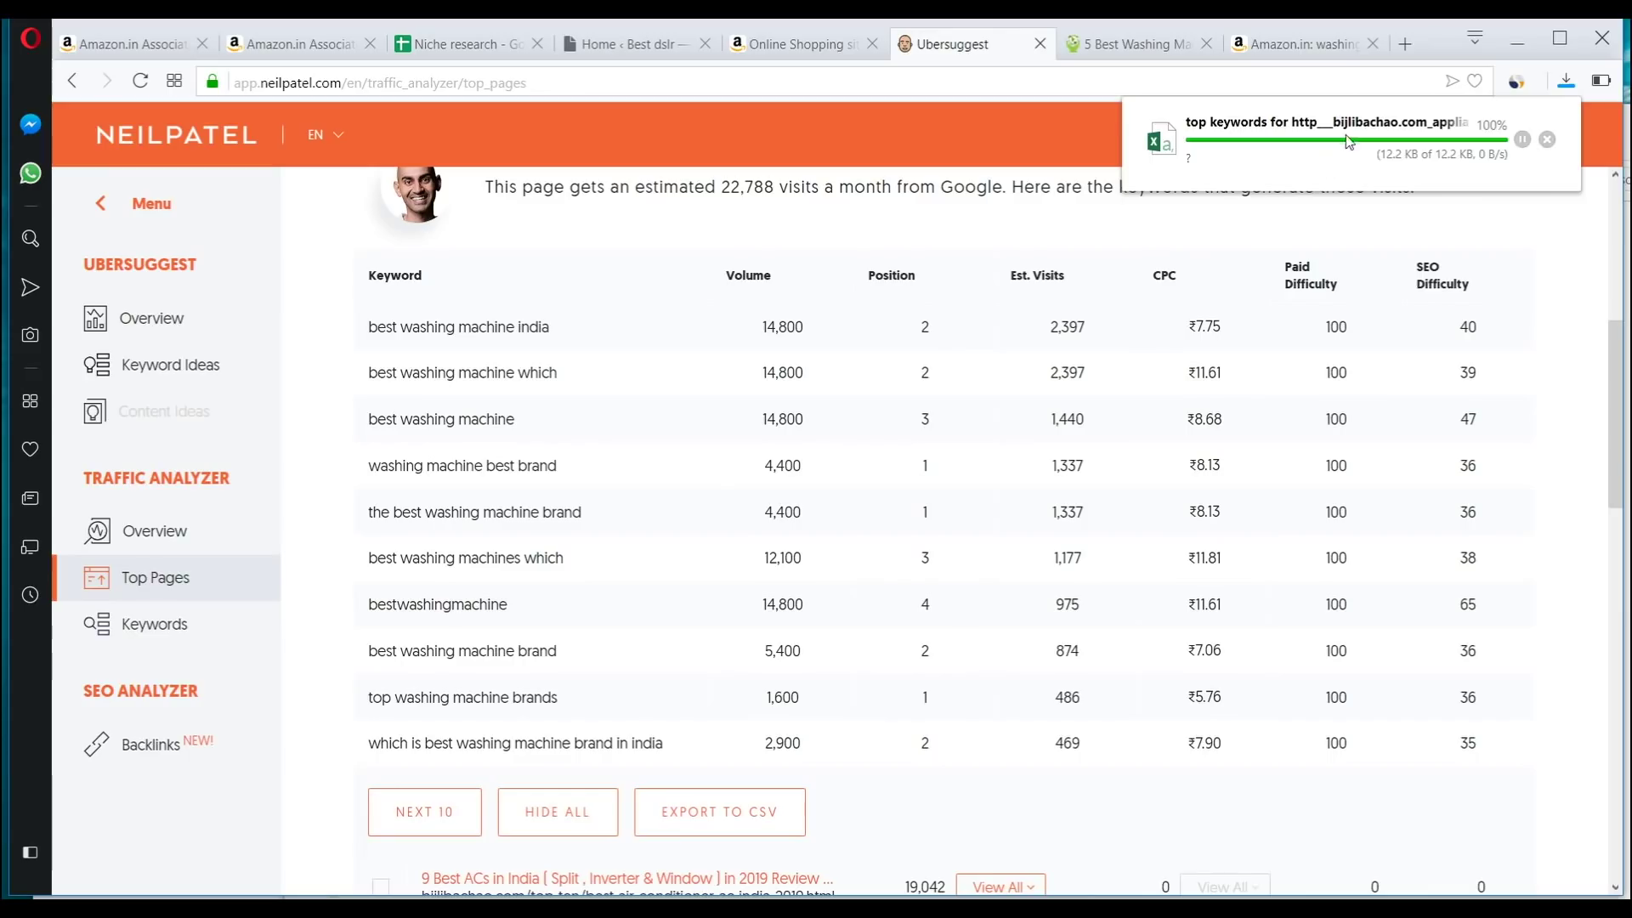
pyautogui.moveTo(1322, 135)
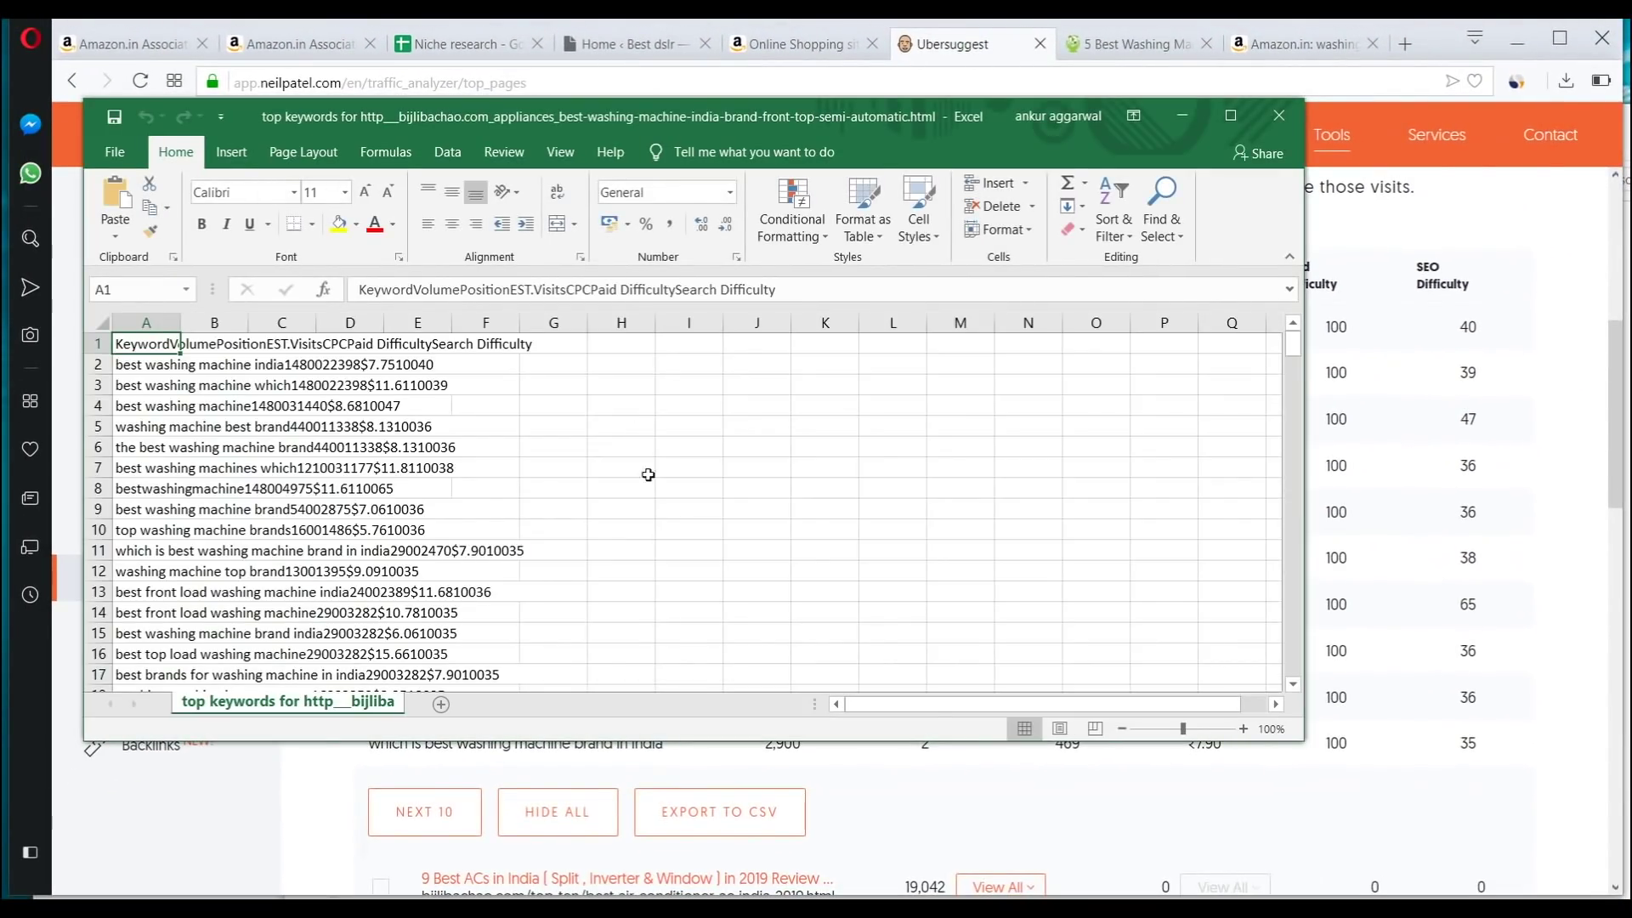
pyautogui.moveTo(1300, 746); pyautogui.dragTo(1581, 884)
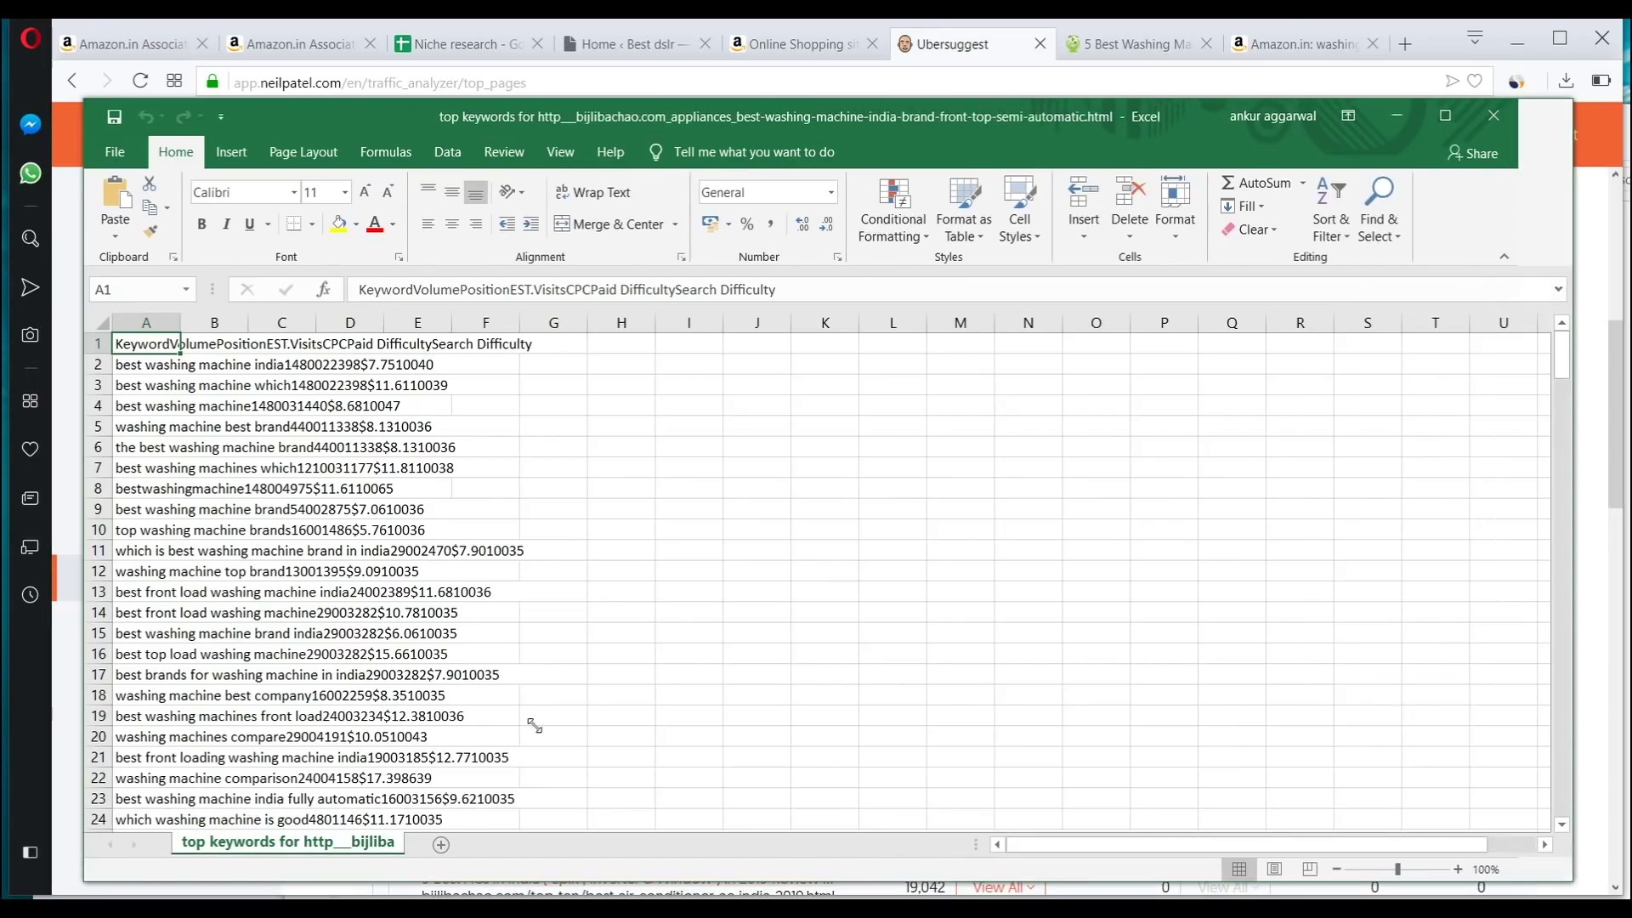
pyautogui.scroll(-14, 328, 657)
pyautogui.scroll(-20, 328, 657)
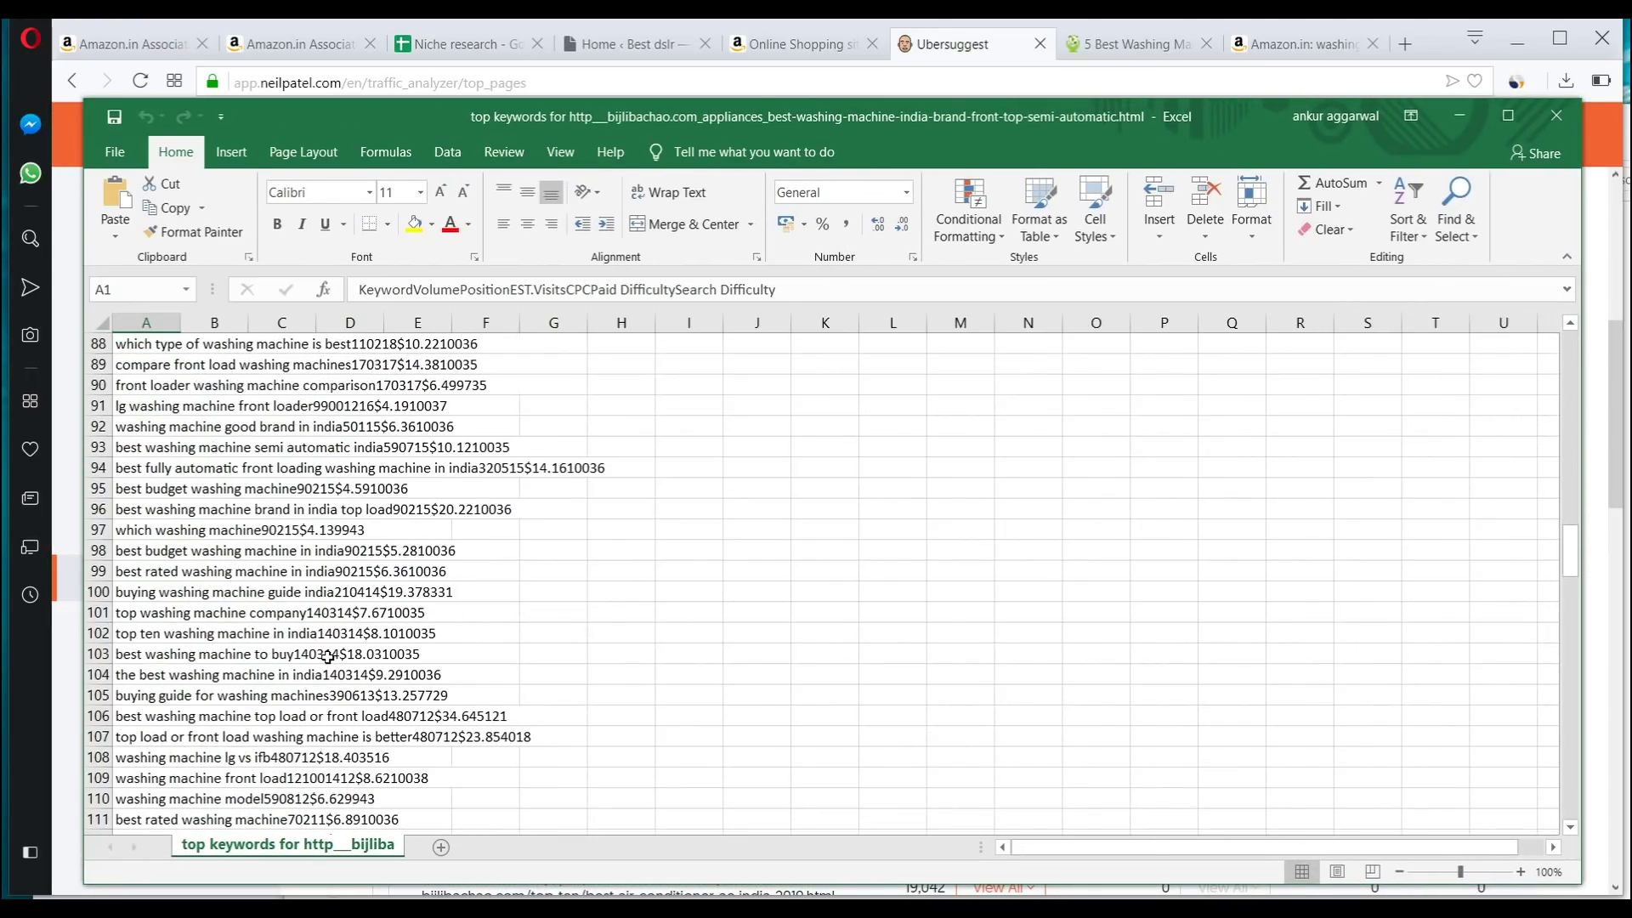
pyautogui.scroll(20, 409, 722)
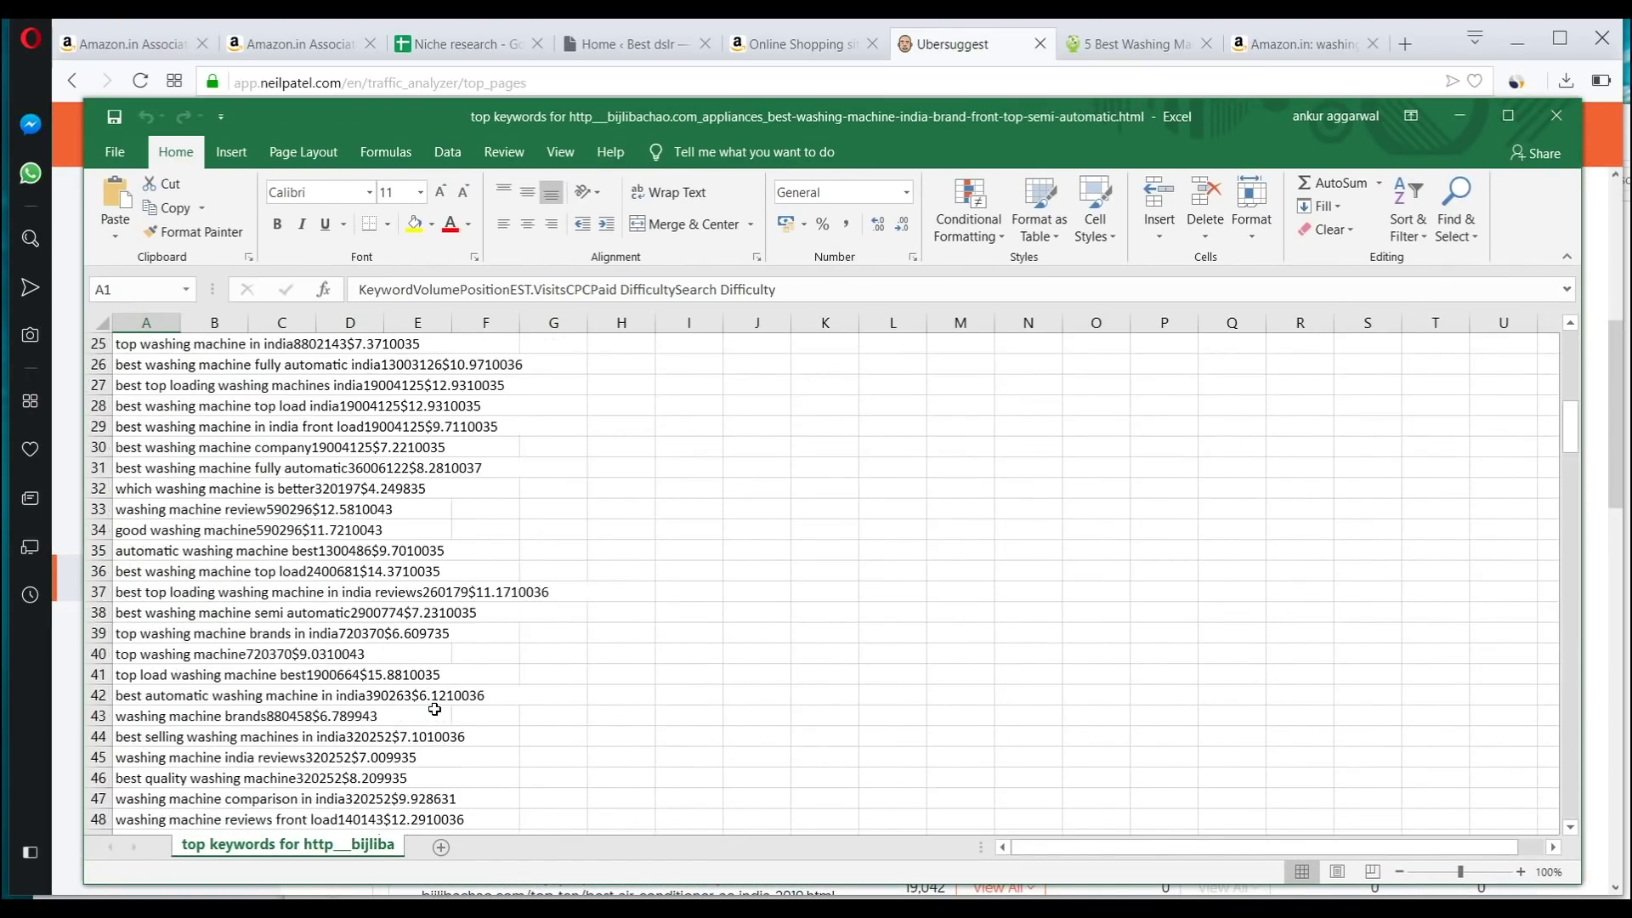
pyautogui.click(1560, 113)
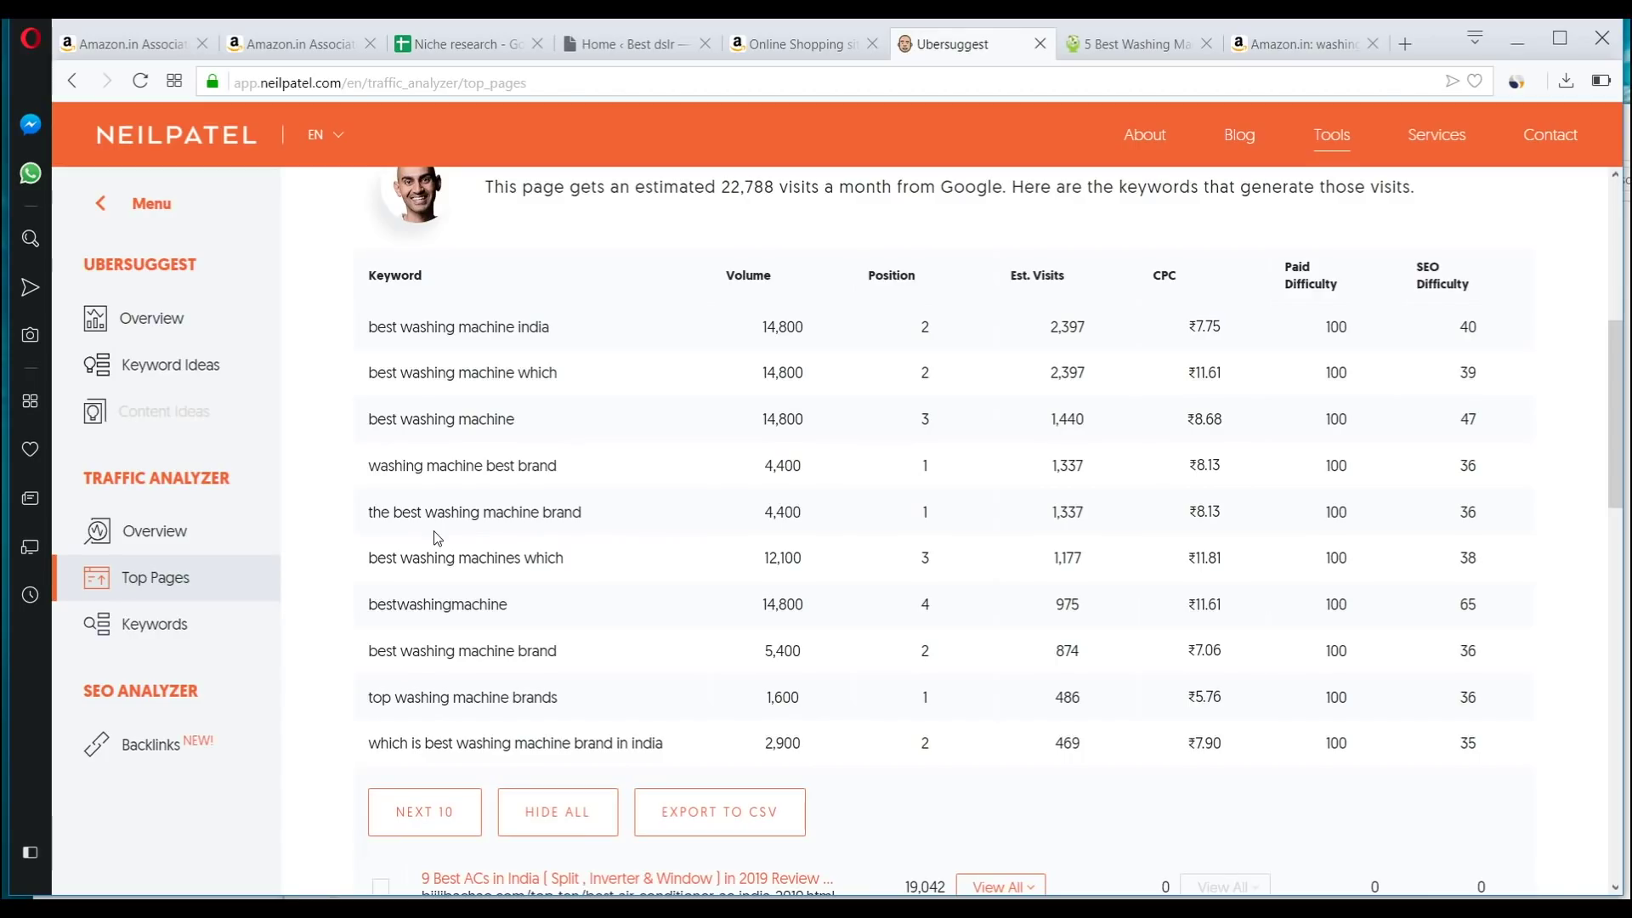
# Examine the search volume, position and estimated visits of the washing machine page's keywords in Ubersuggest
pyautogui.scroll(3, 435, 529)
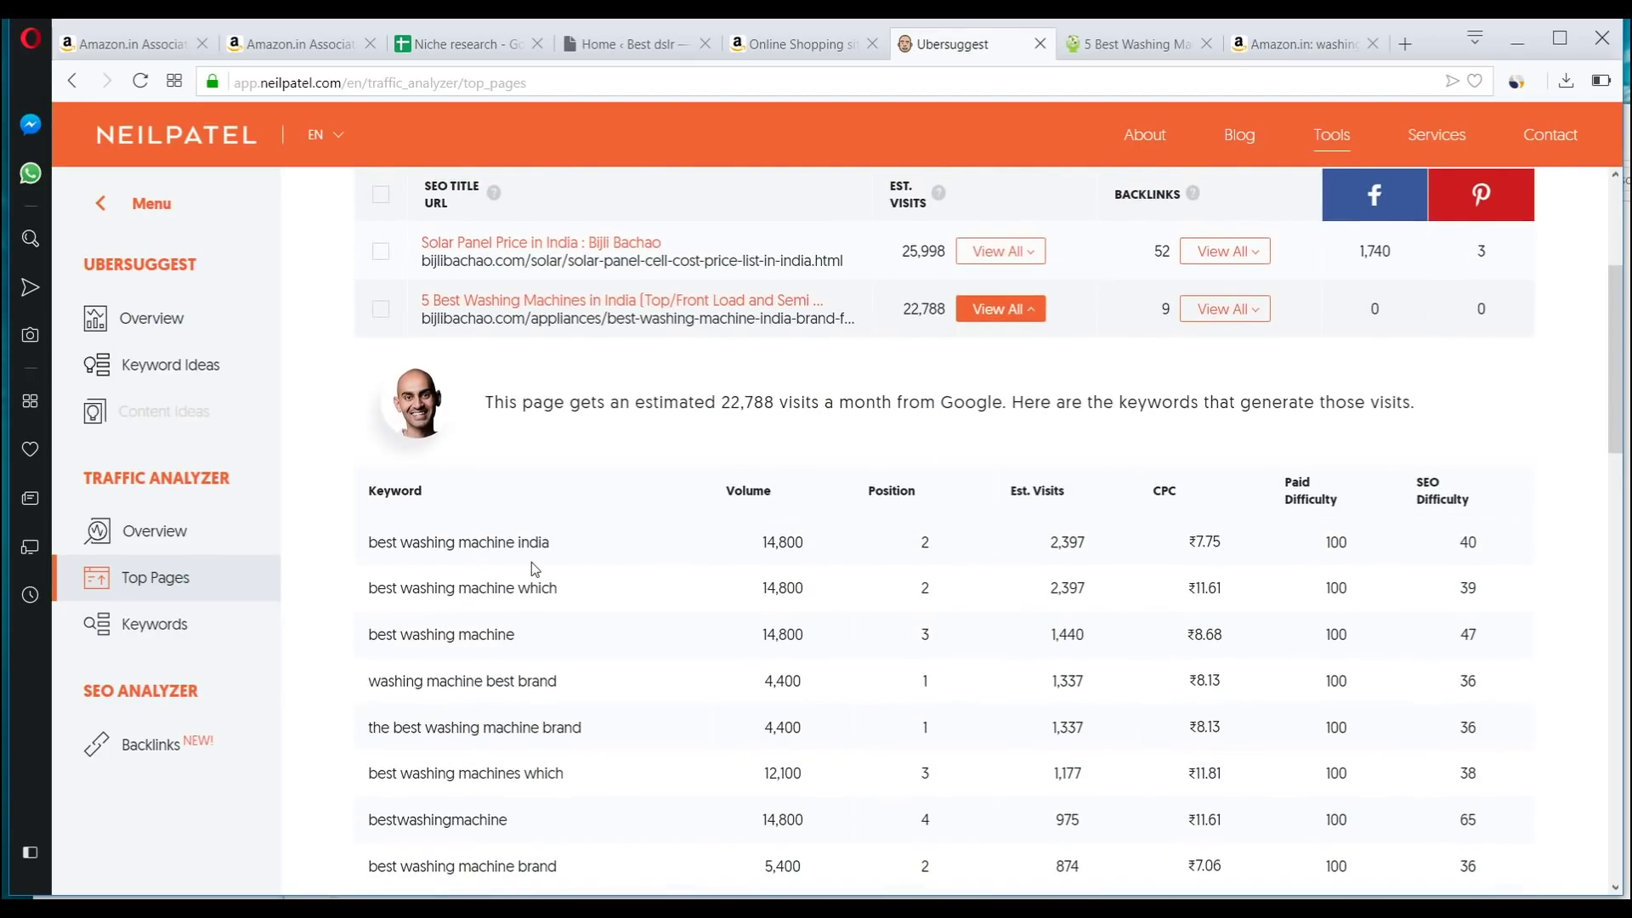
pyautogui.scroll(-2, 532, 562)
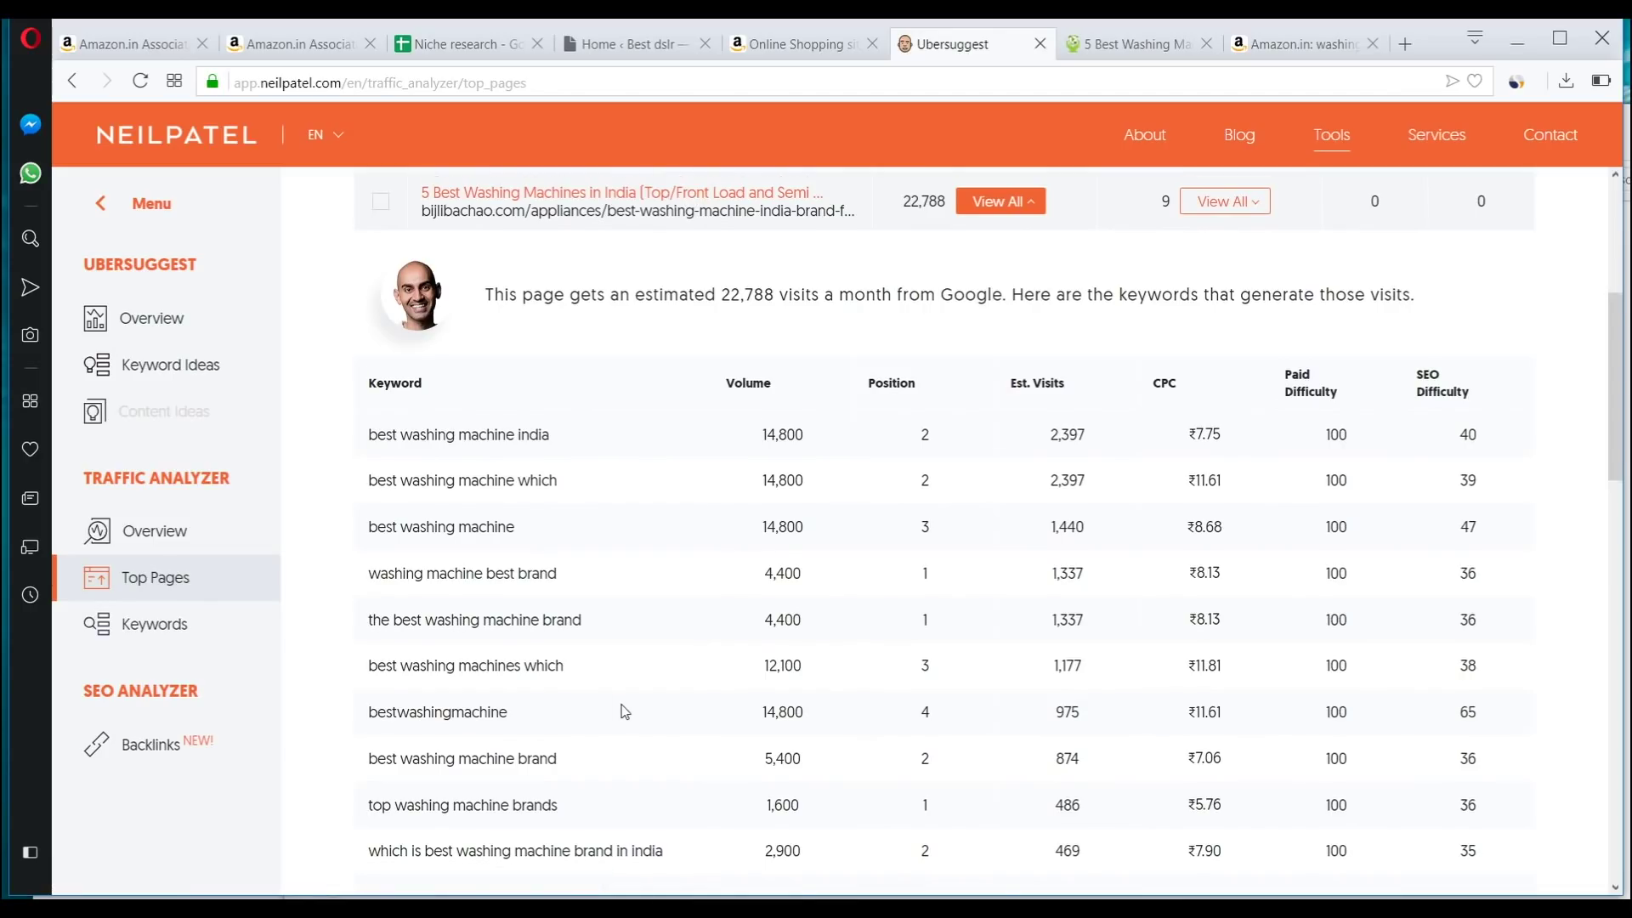
pyautogui.scroll(-2, 625, 711)
pyautogui.scroll(2, 620, 565)
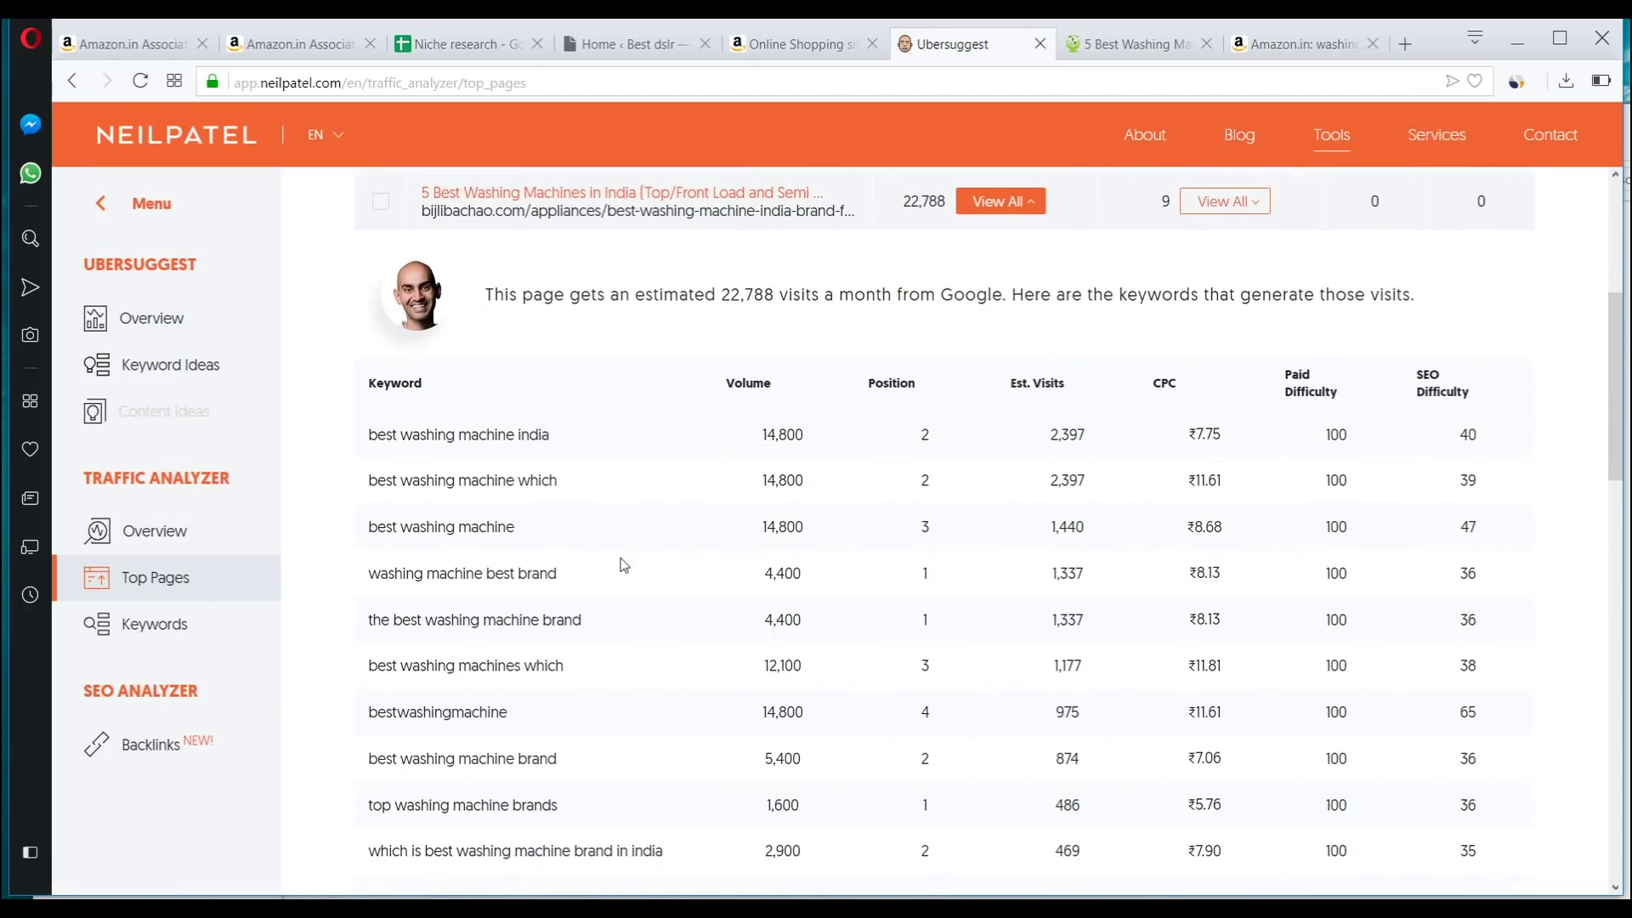
pyautogui.click(1145, 38)
pyautogui.click(998, 49)
pyautogui.scroll(-2, 527, 525)
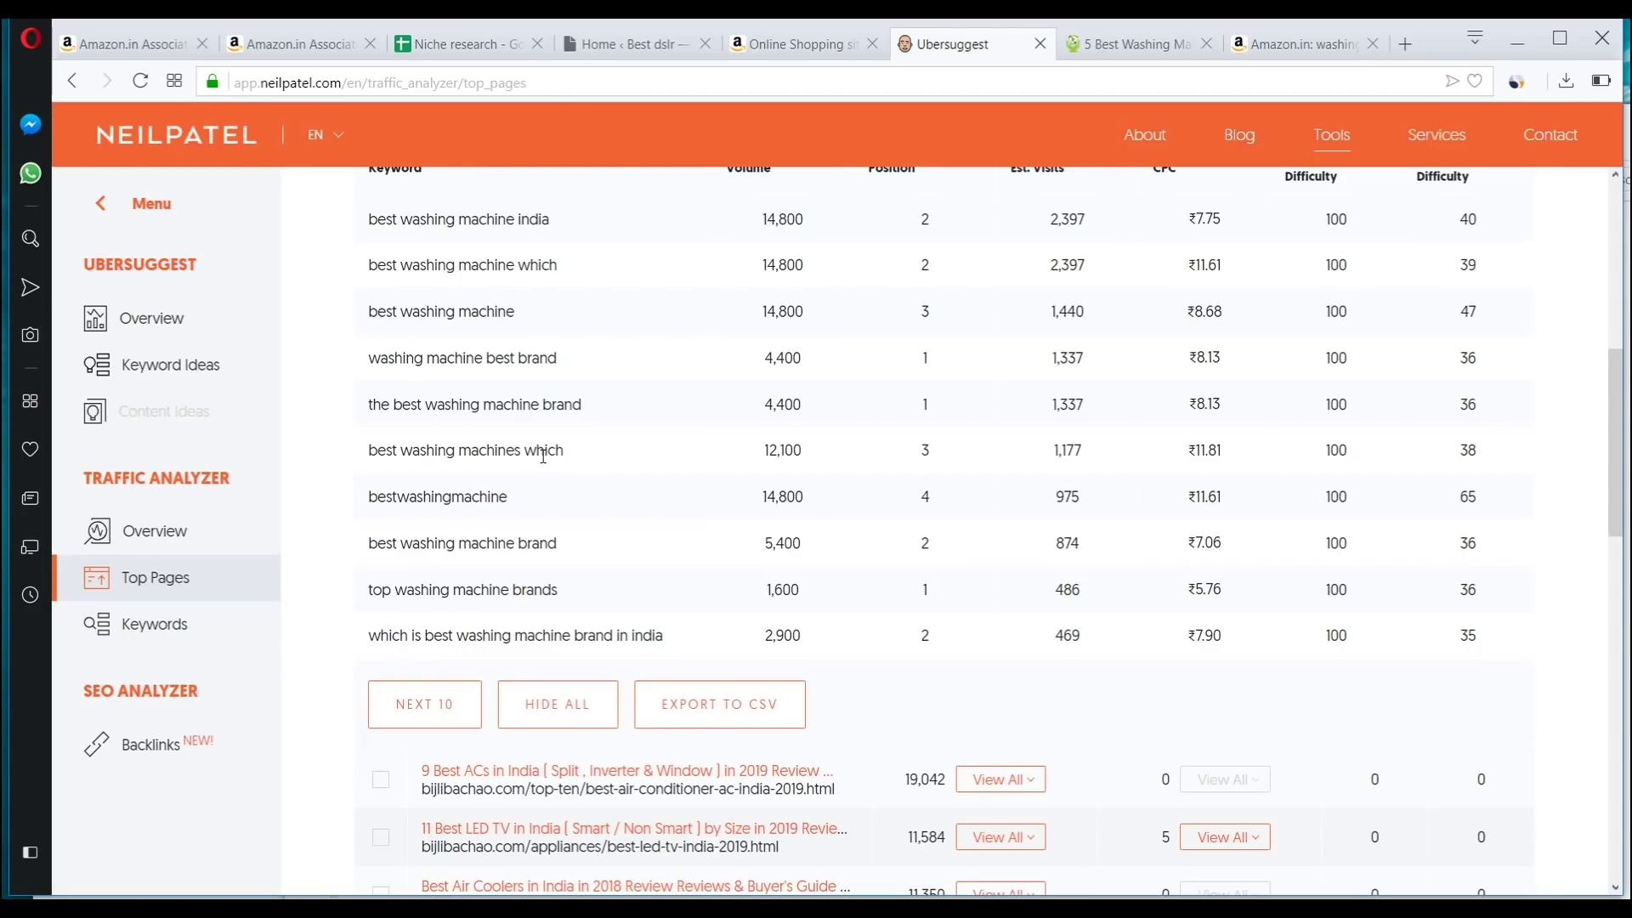
pyautogui.scroll(4, 553, 383)
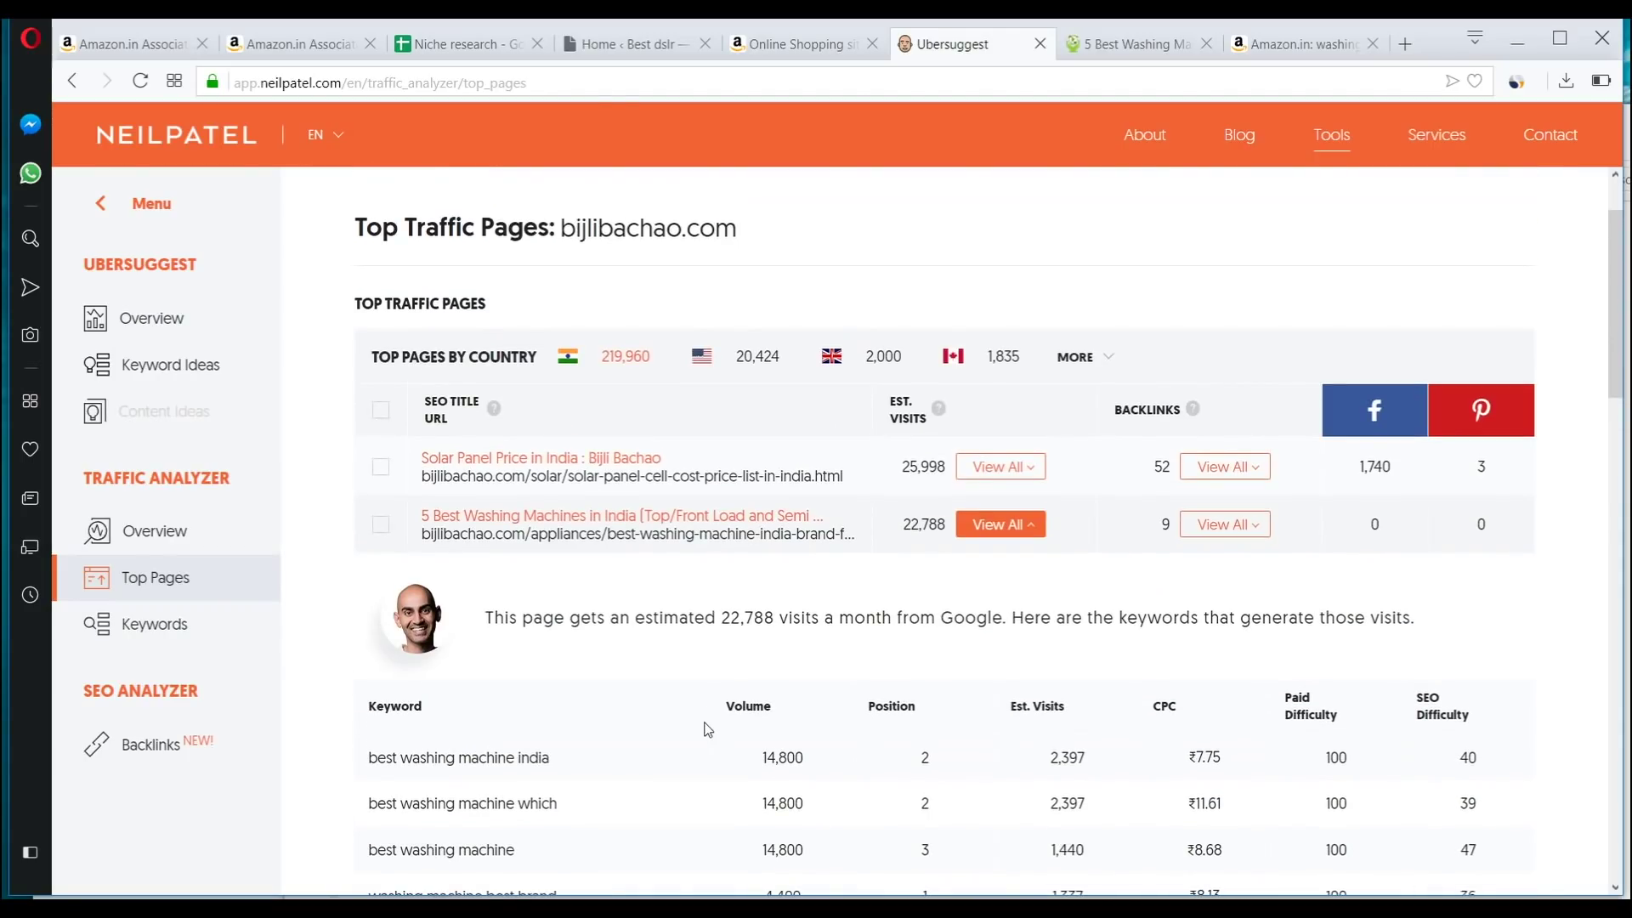
pyautogui.scroll(-3, 601, 536)
pyautogui.scroll(-1, 603, 539)
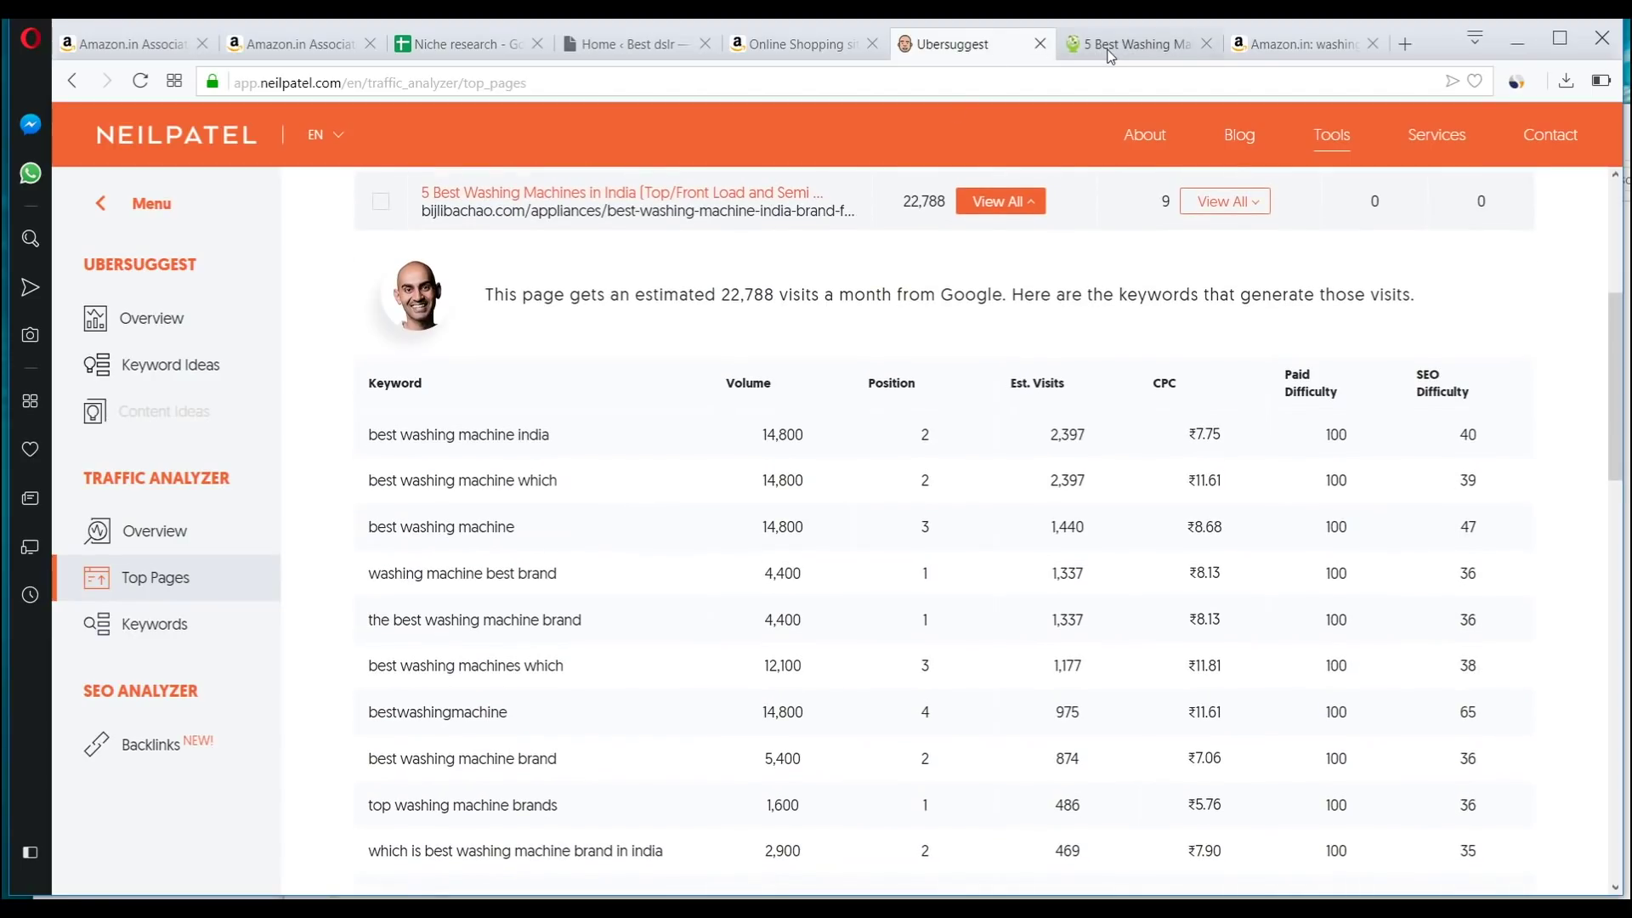
# Check the Bijli Bachao washing machine article against its keyword table in Ubersuggest
pyautogui.click(1131, 43)
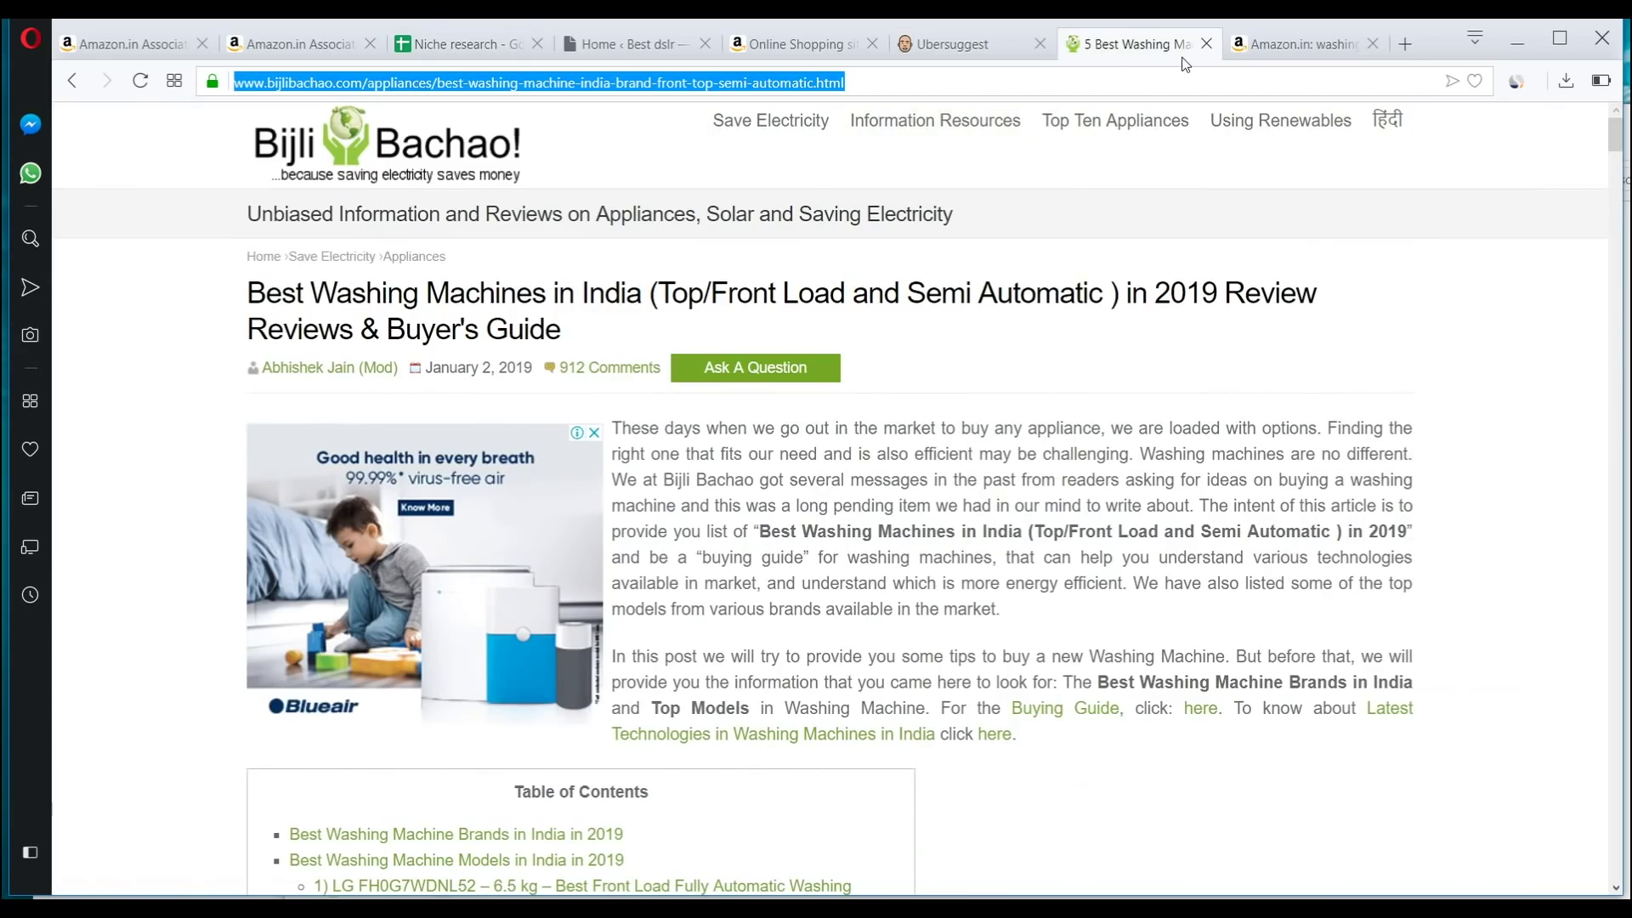
pyautogui.click(958, 49)
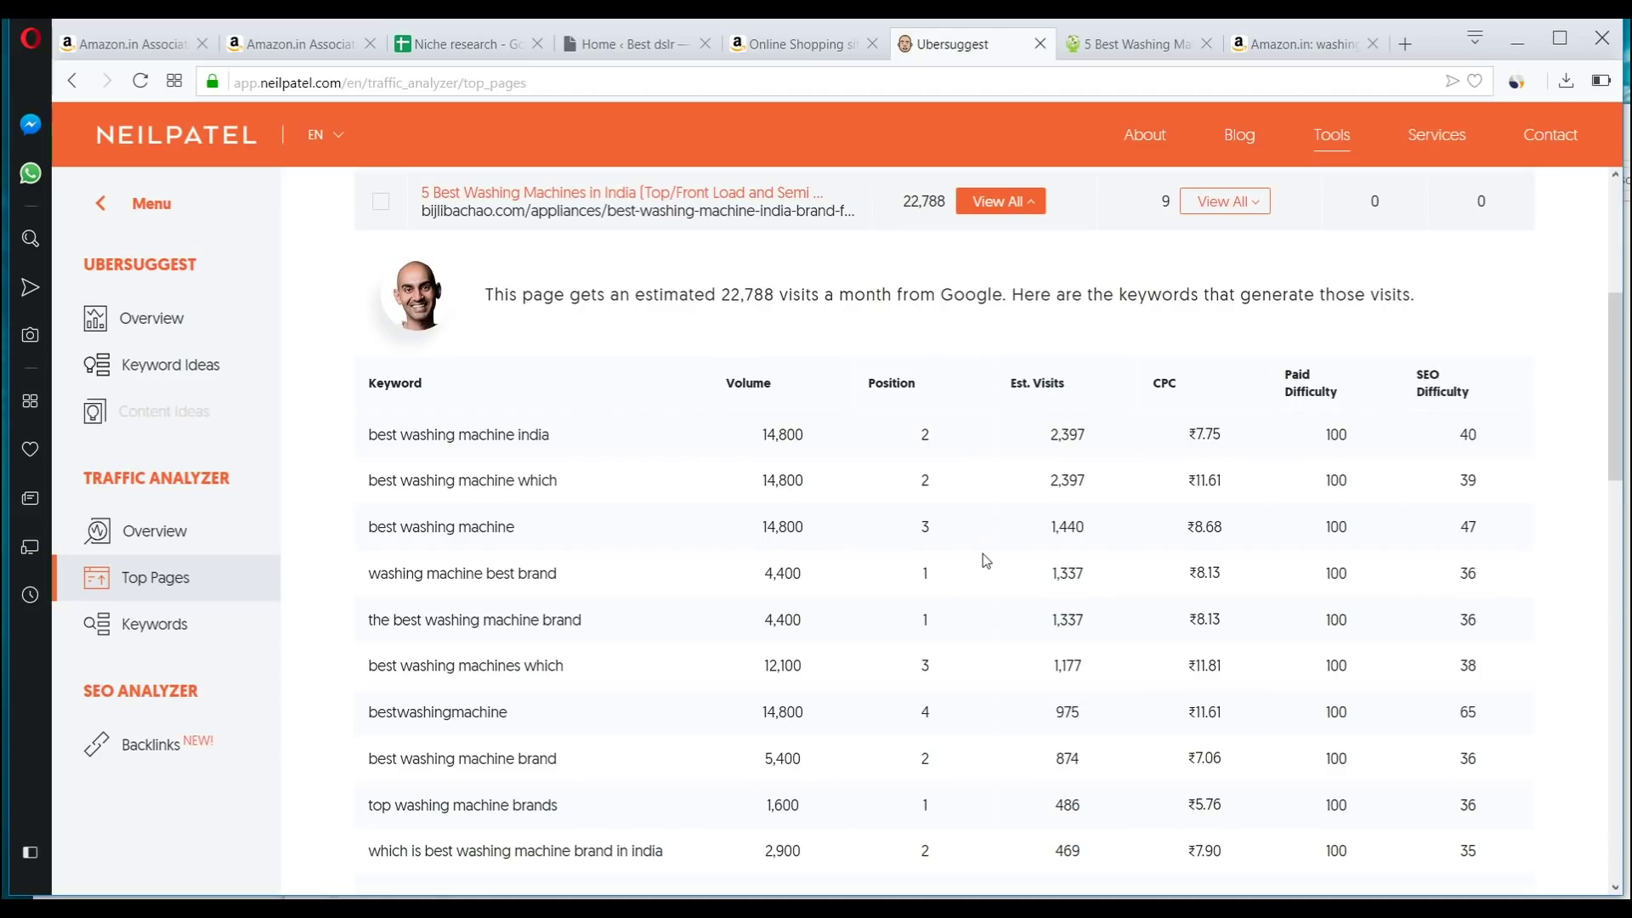
pyautogui.scroll(-2, 983, 554)
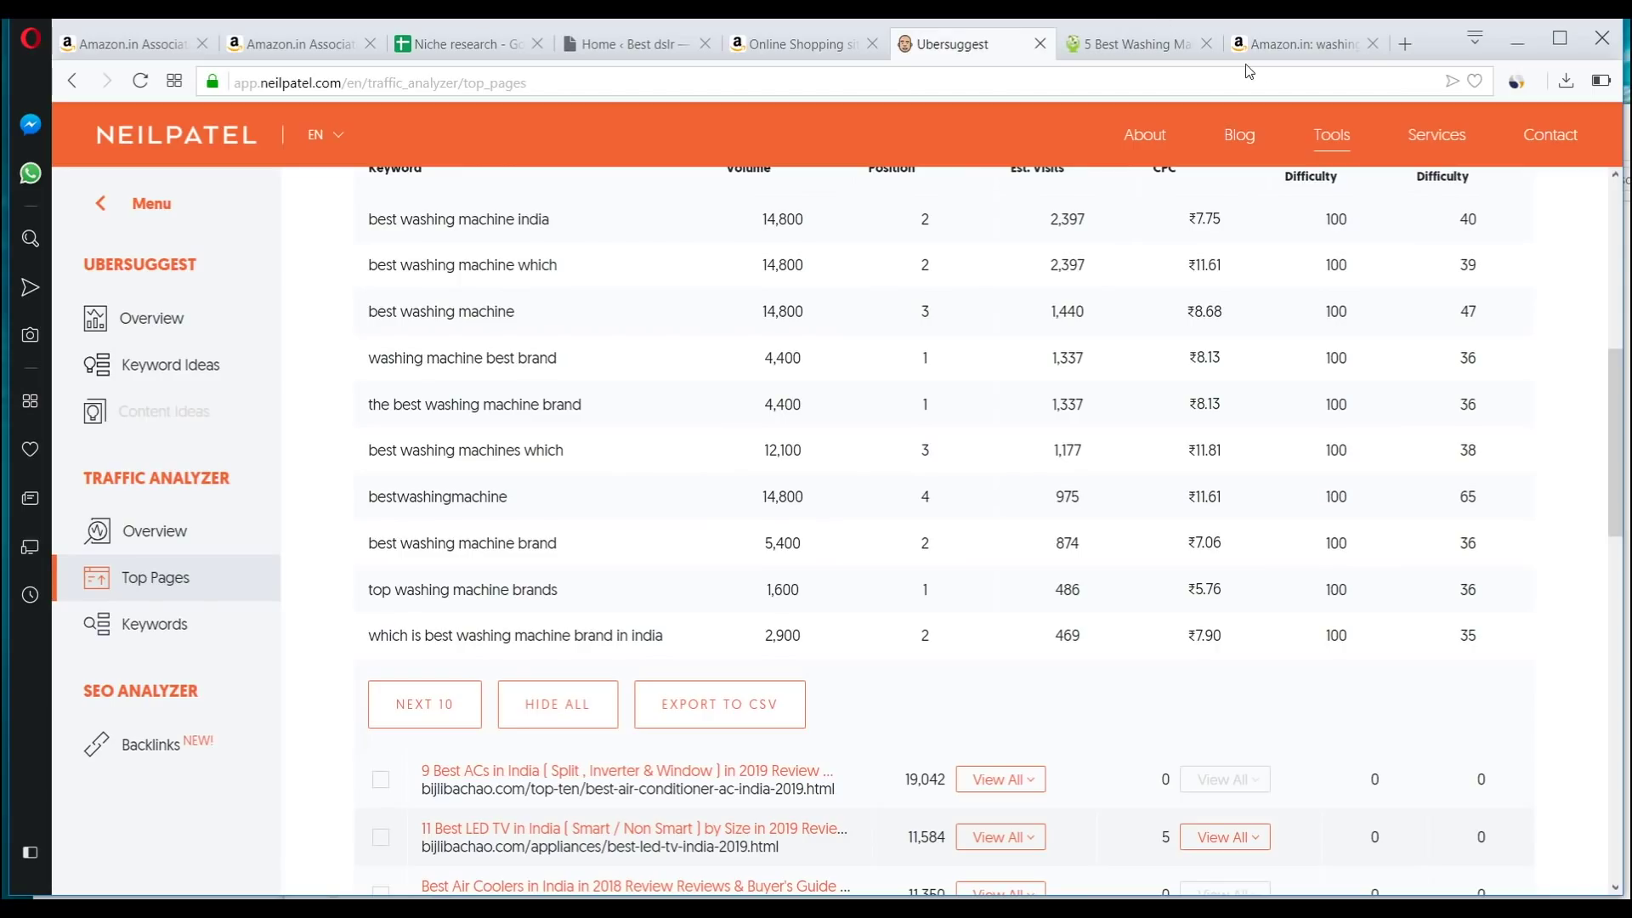
# Go back from the Bijli Bachao article to the Google results for "best washing machine in india"
pyautogui.click(1134, 44)
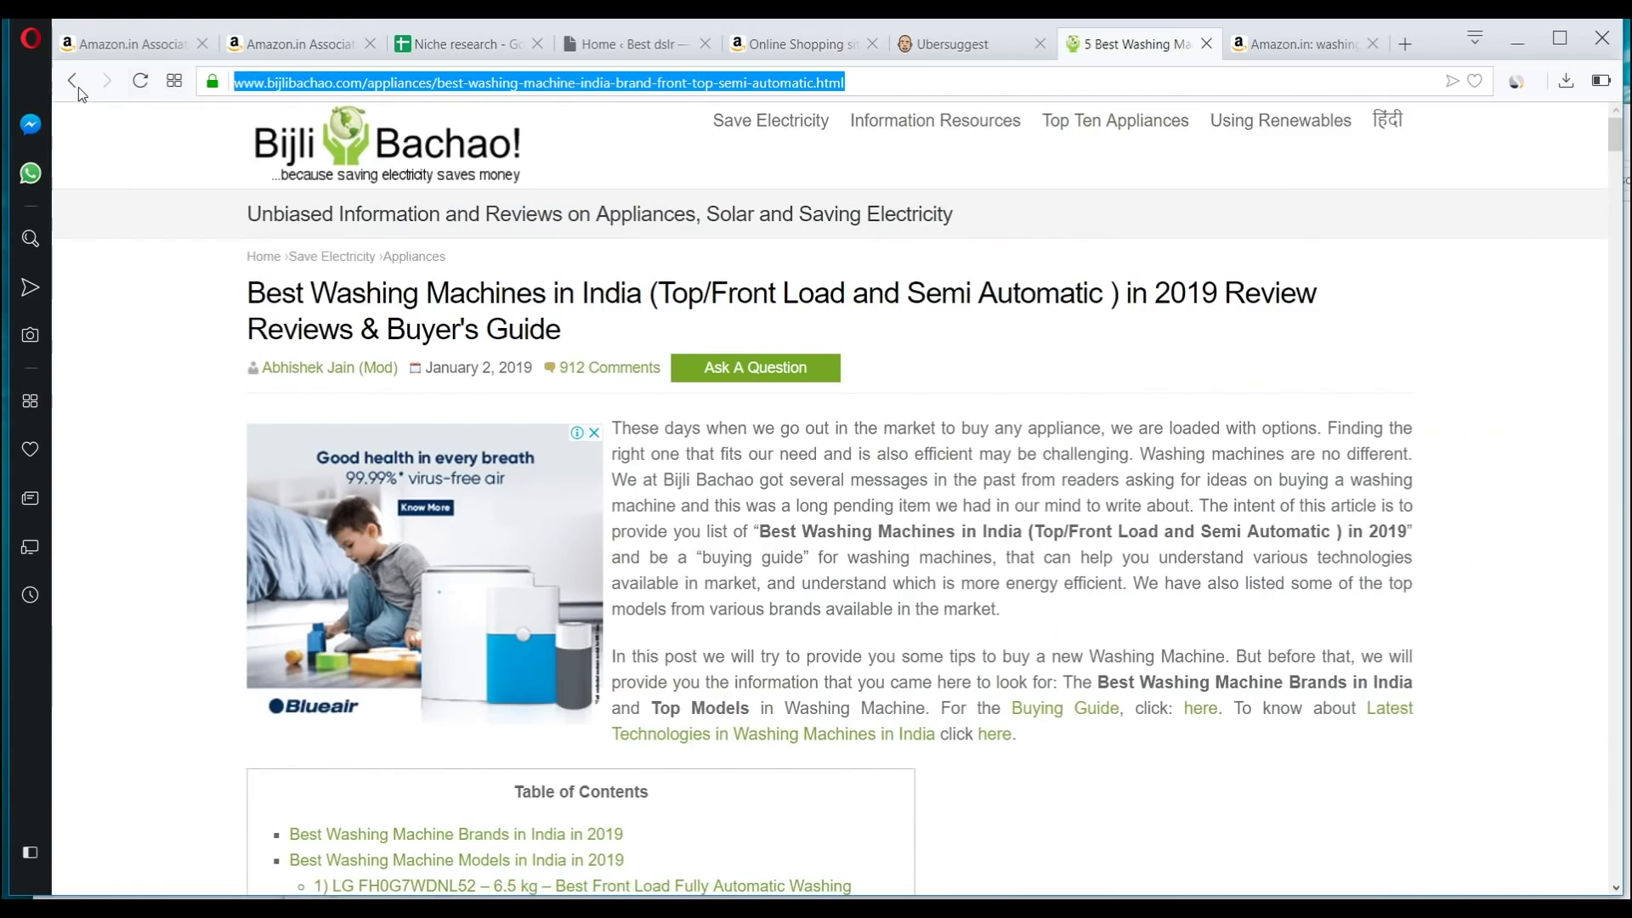
pyautogui.click(75, 83)
pyautogui.click(293, 44)
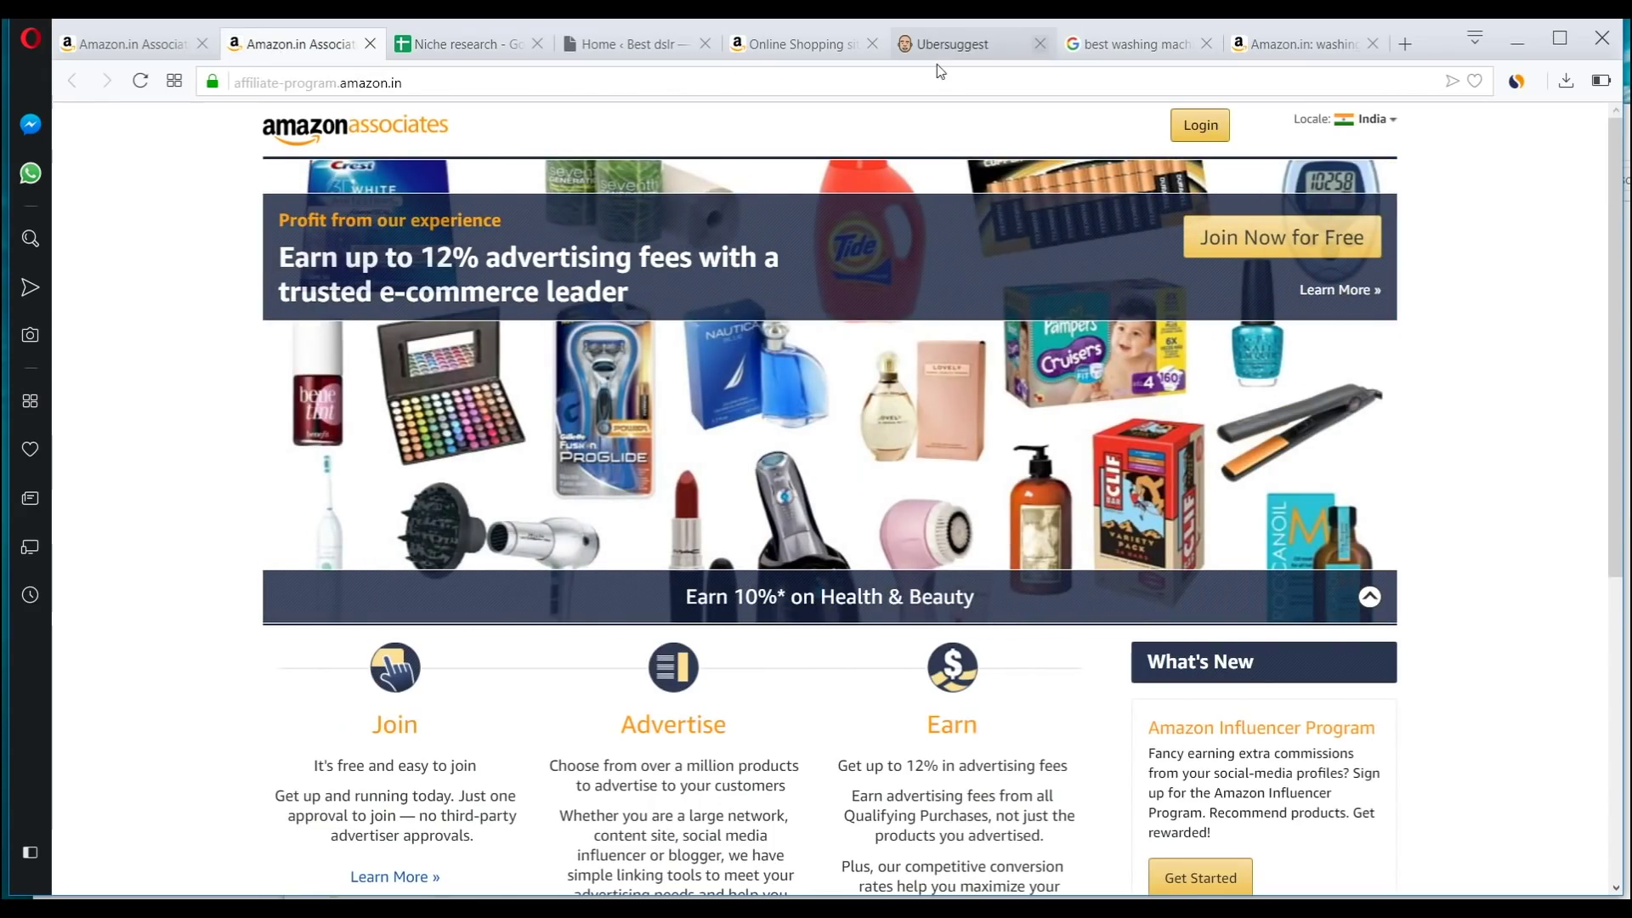
pyautogui.click(1314, 51)
pyautogui.click(1114, 41)
pyautogui.scroll(10, 351, 279)
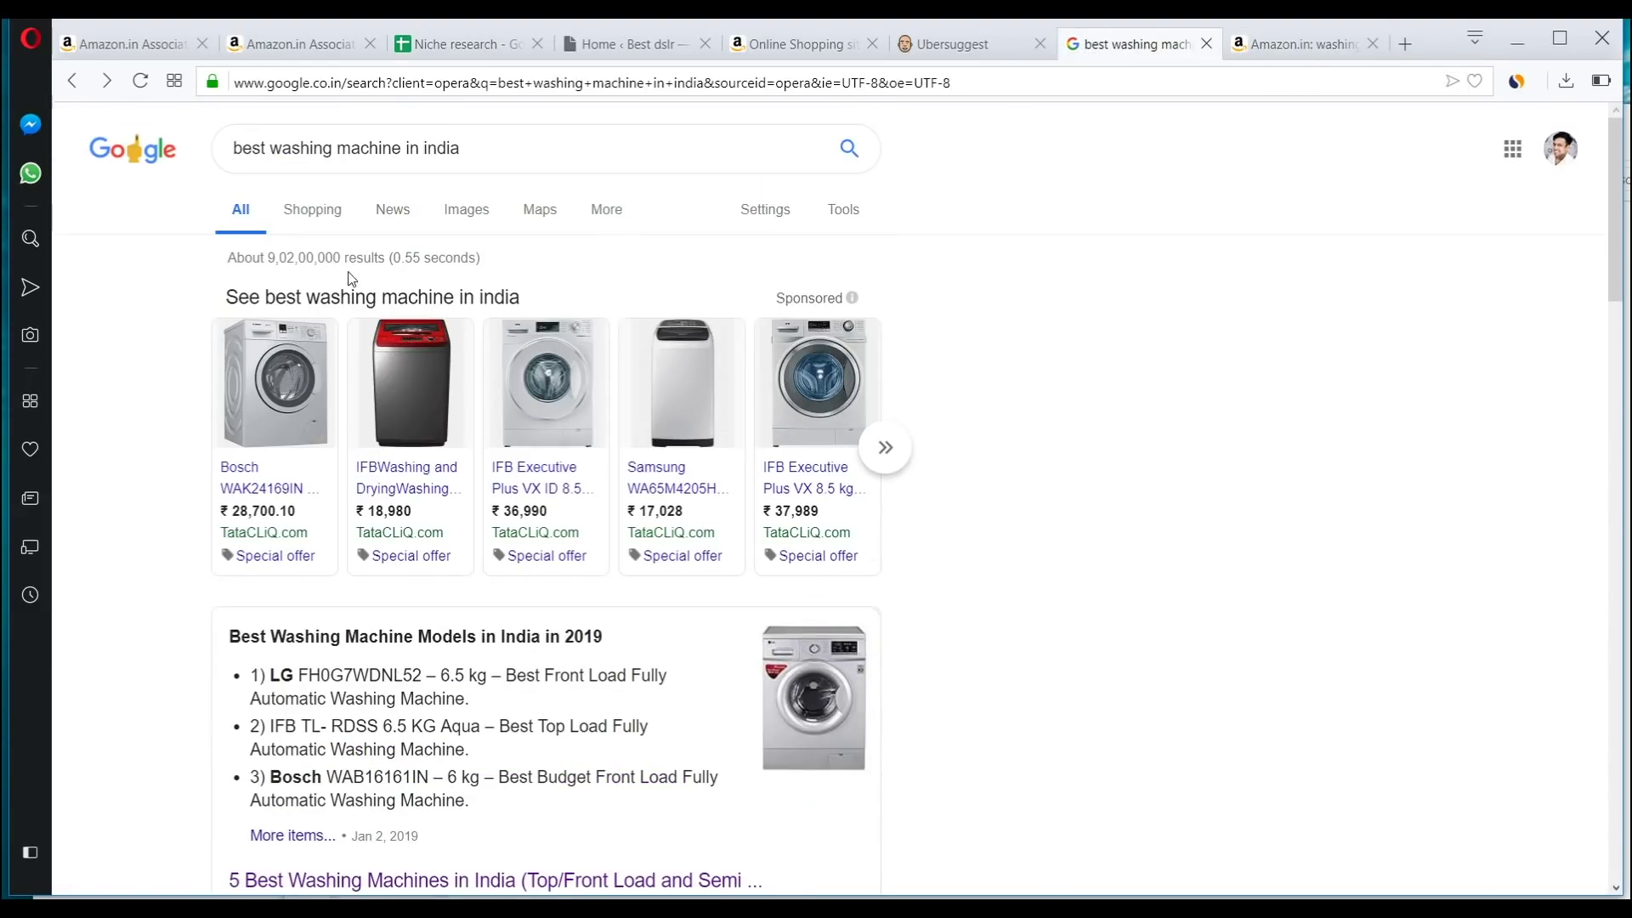
# Search Google for "best mobile phone under 10000" and look through the ranking websites
pyautogui.moveTo(266, 149); pyautogui.dragTo(519, 158)
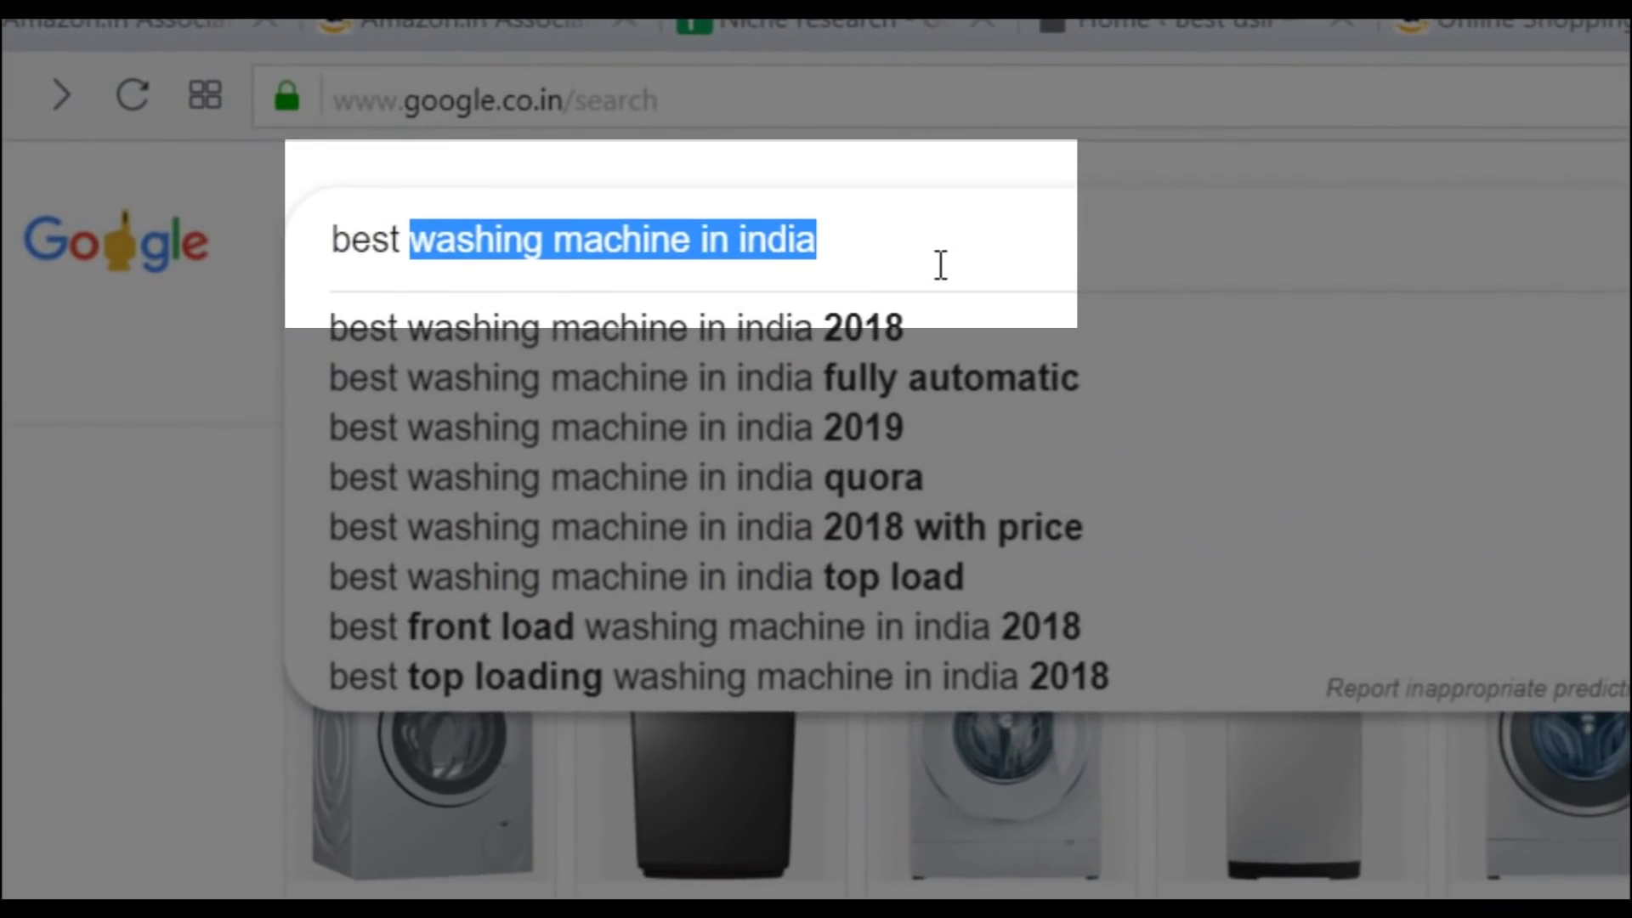
pyautogui.write('mobile phone ')
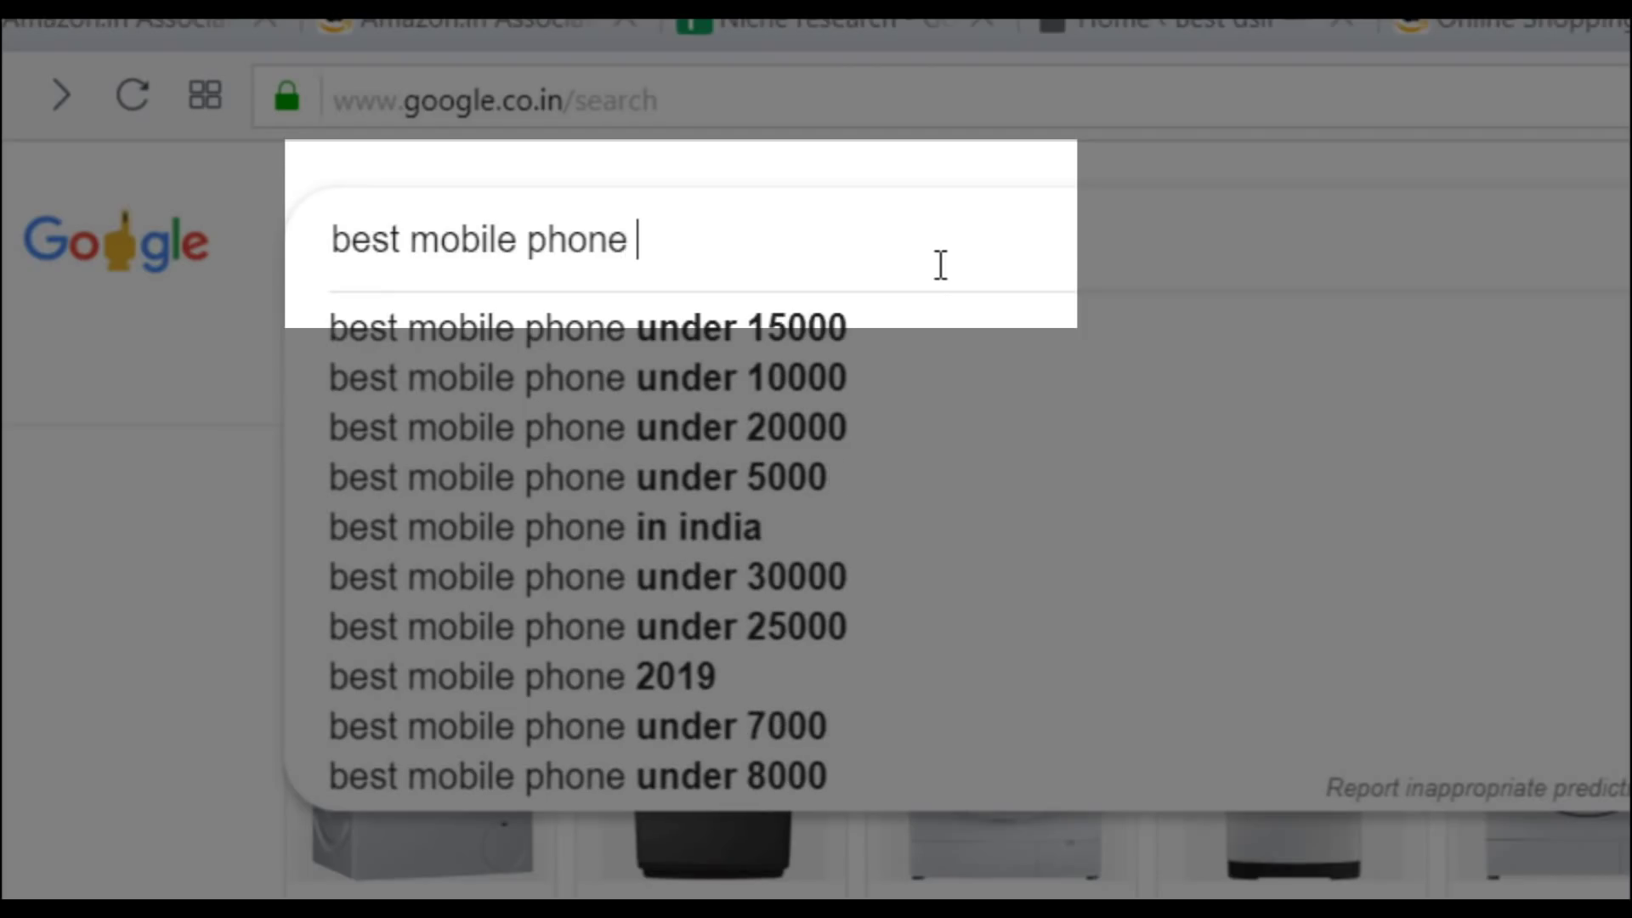
pyautogui.write('under ')
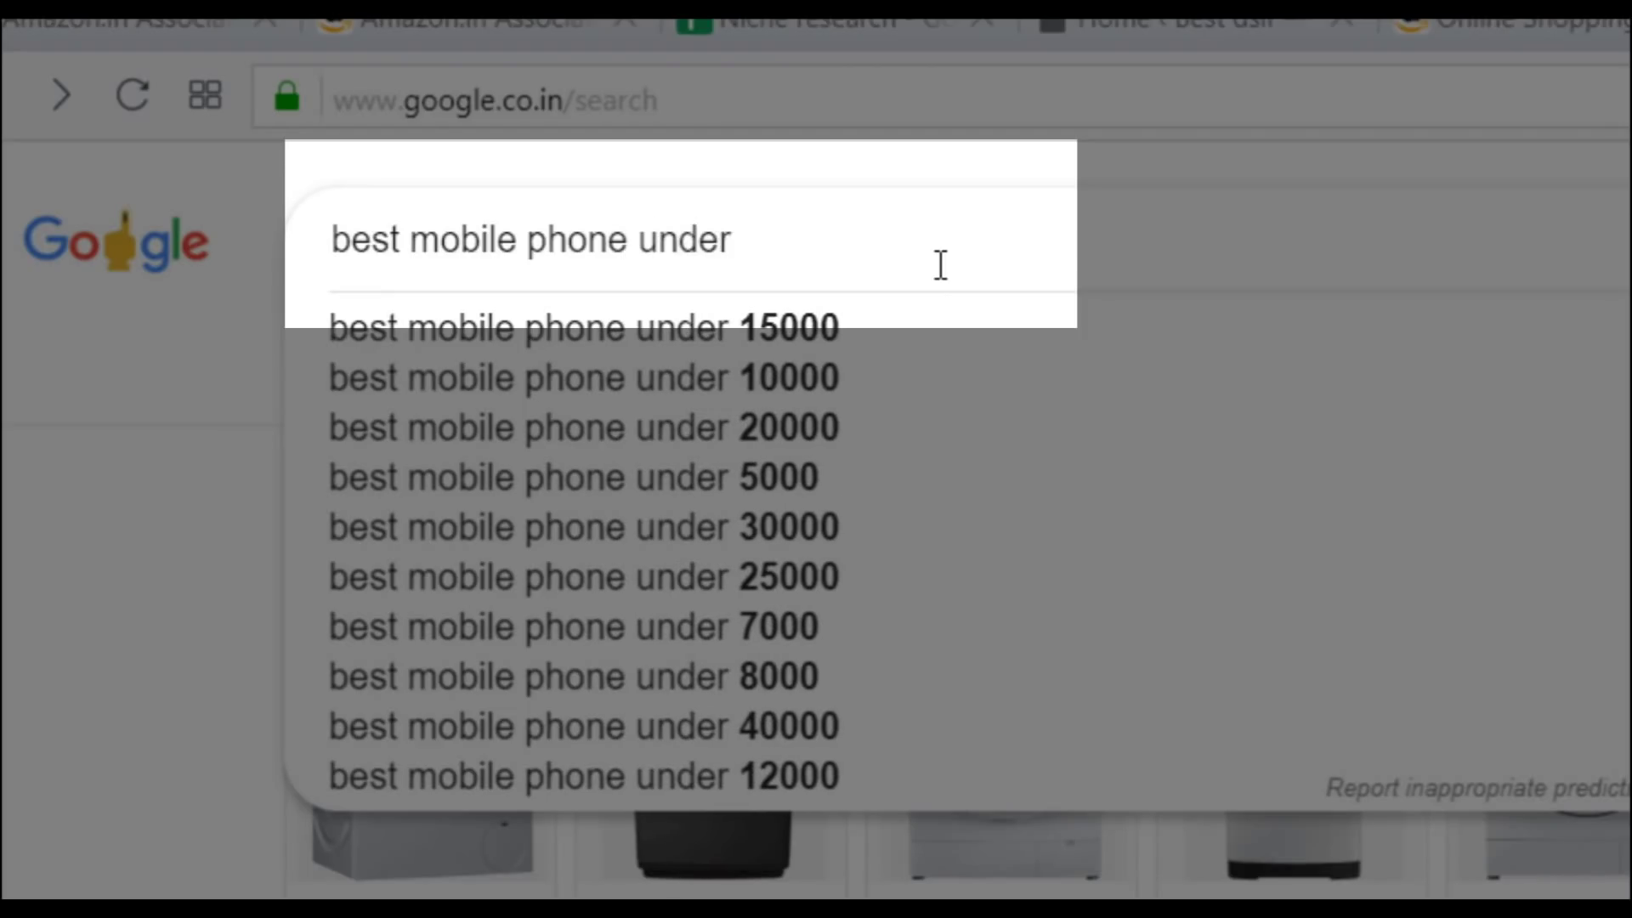
pyautogui.write('10000')
pyautogui.press('Return')
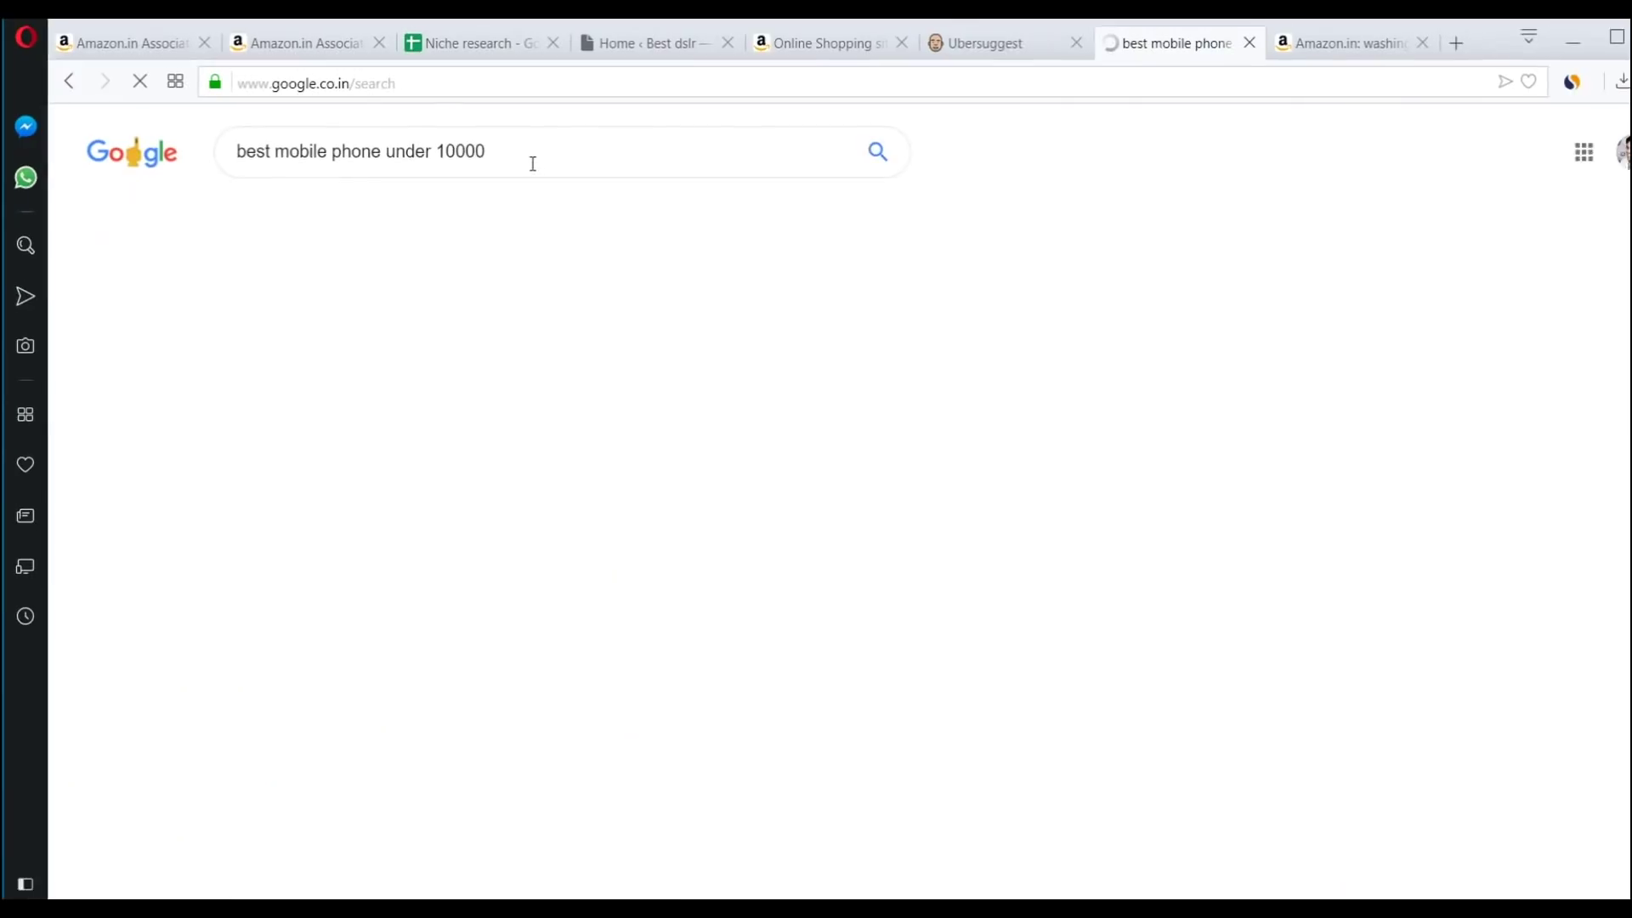
pyautogui.scroll(-7, 476, 434)
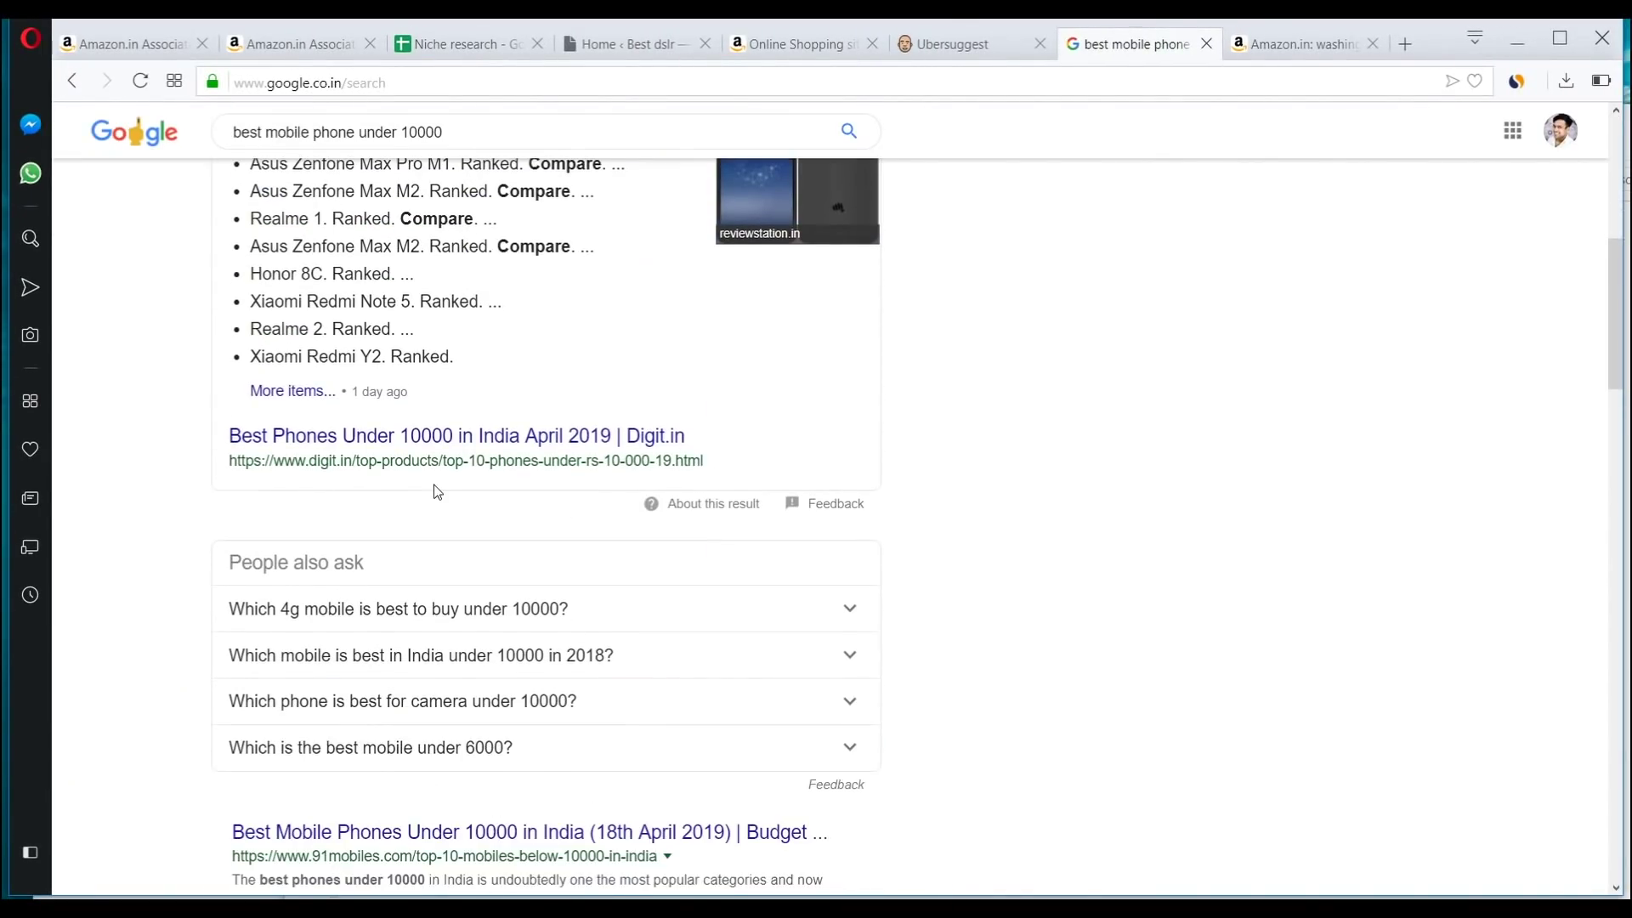
pyautogui.scroll(-5, 394, 510)
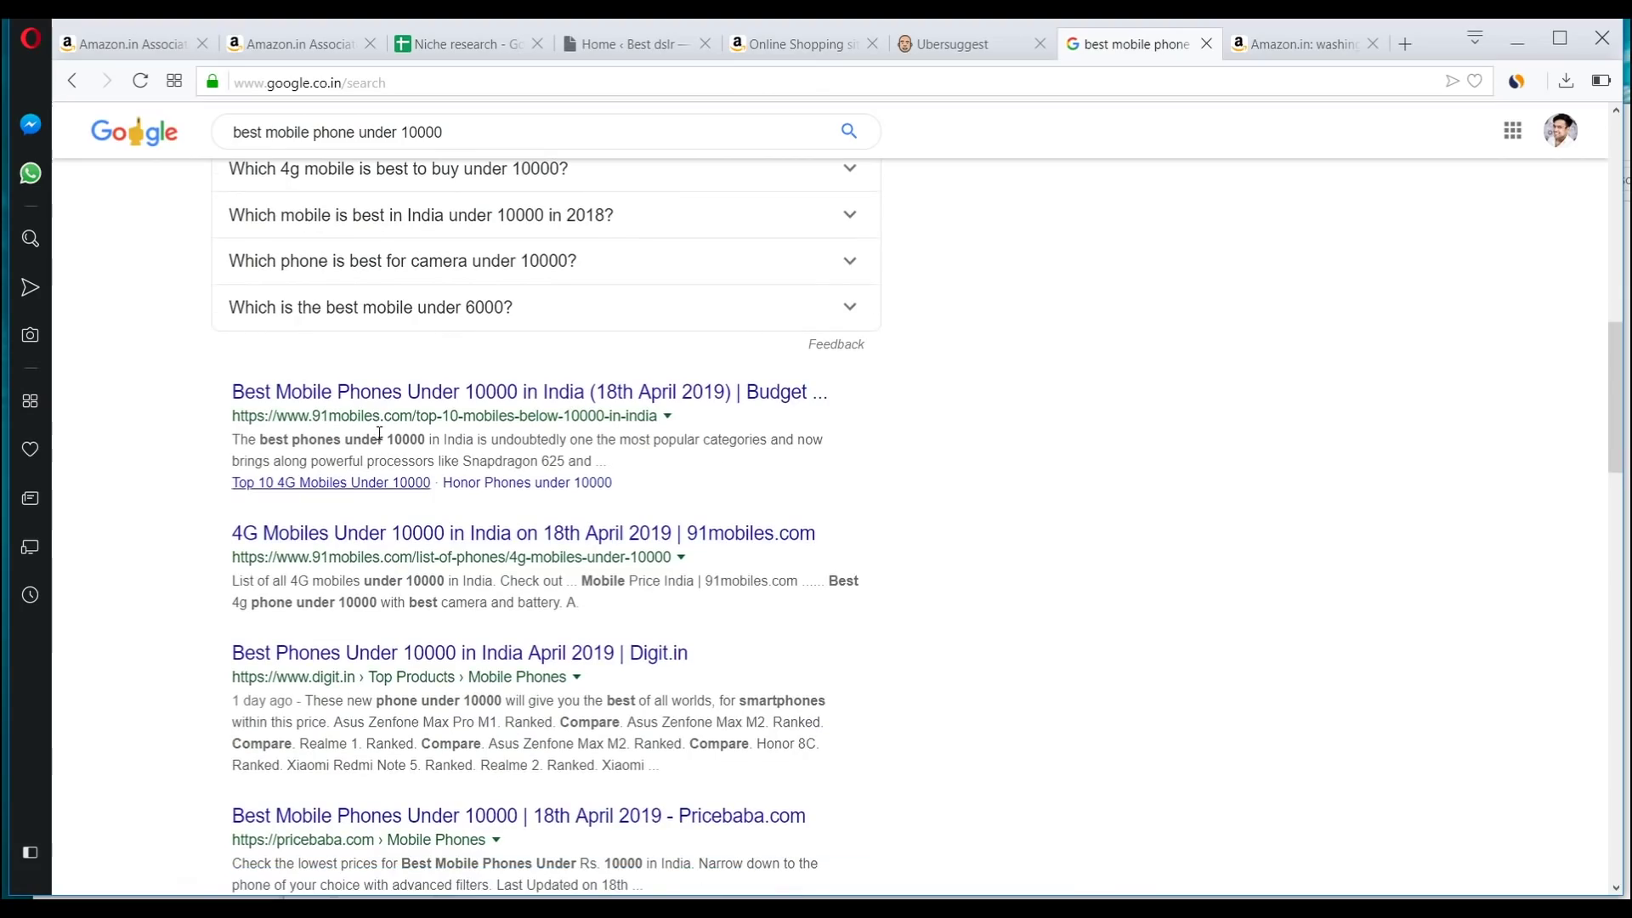
pyautogui.click(405, 392)
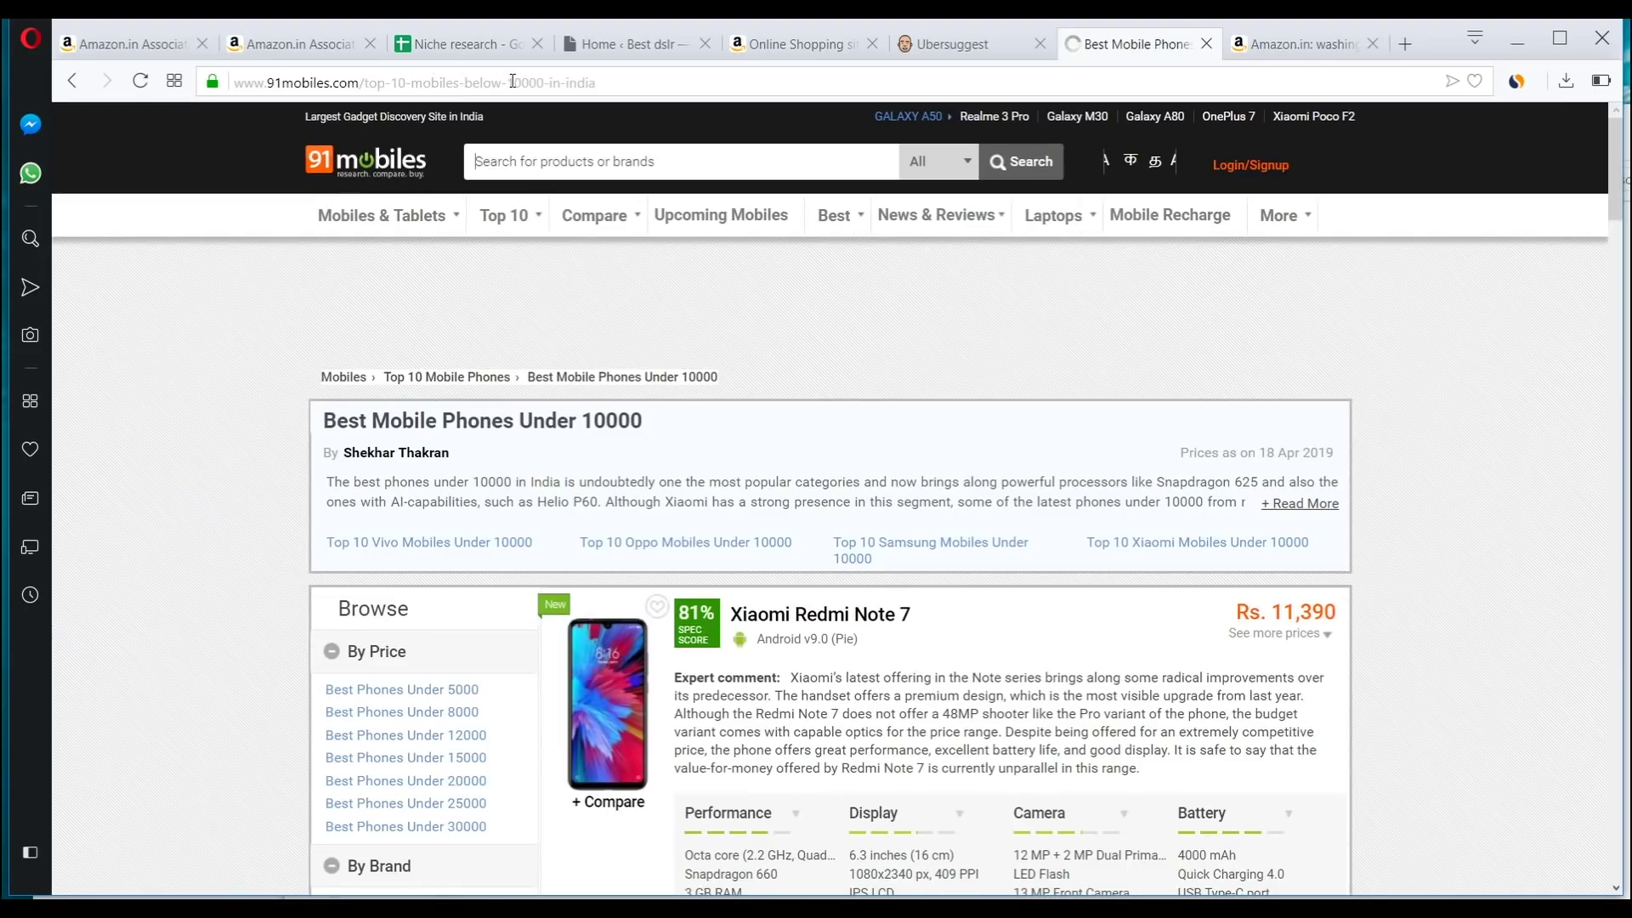
pyautogui.click(947, 47)
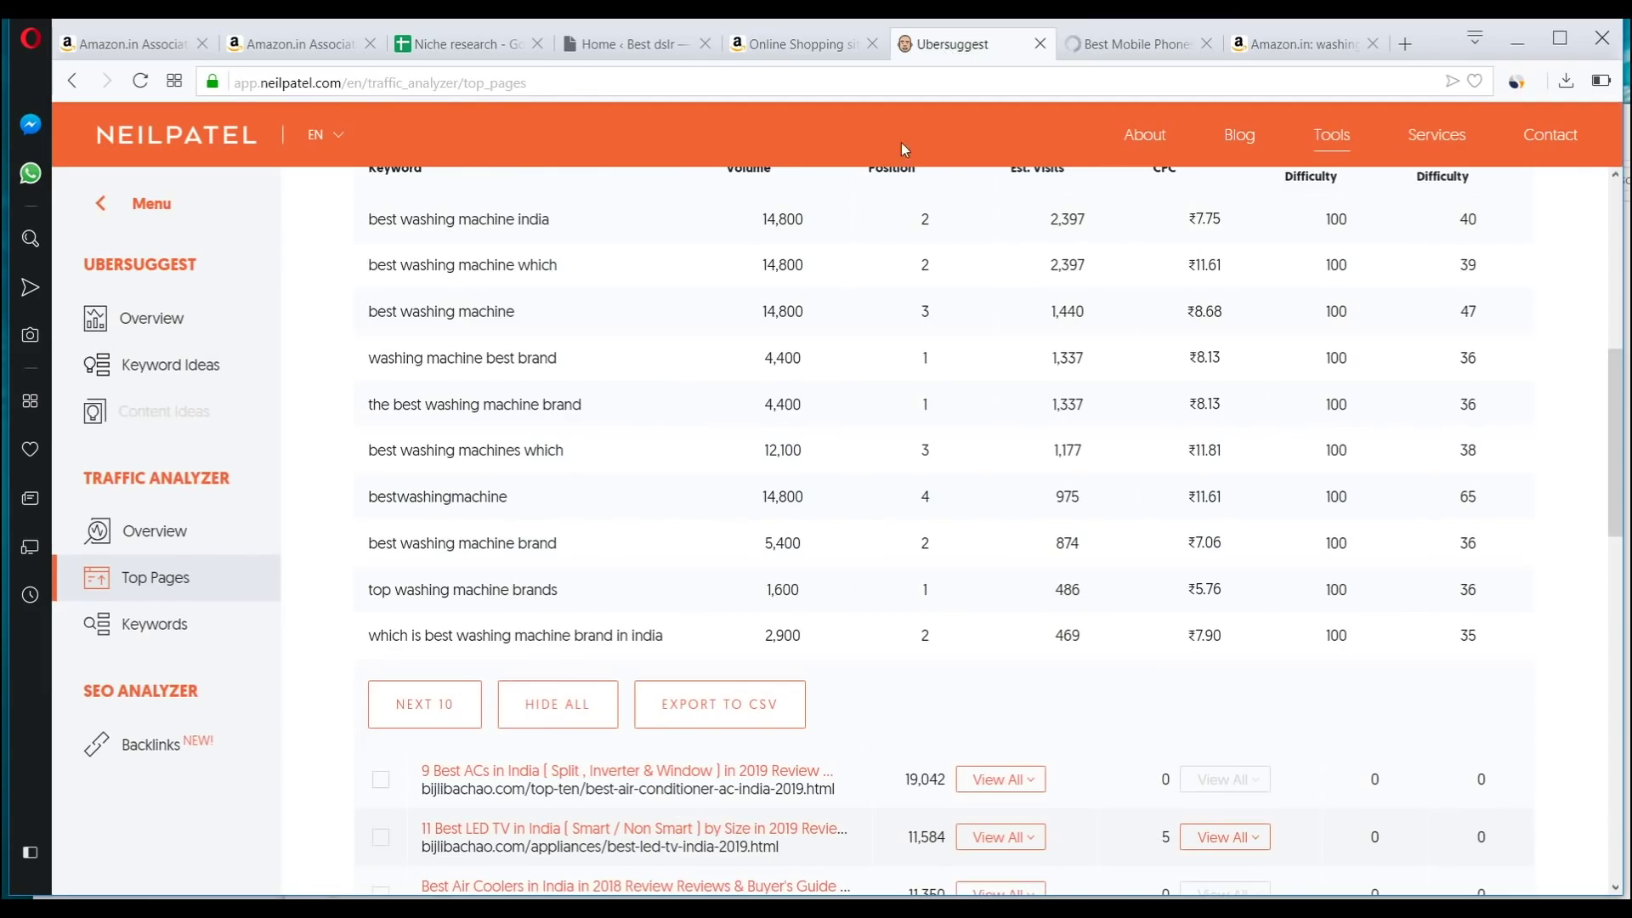
pyautogui.scroll(10, 901, 141)
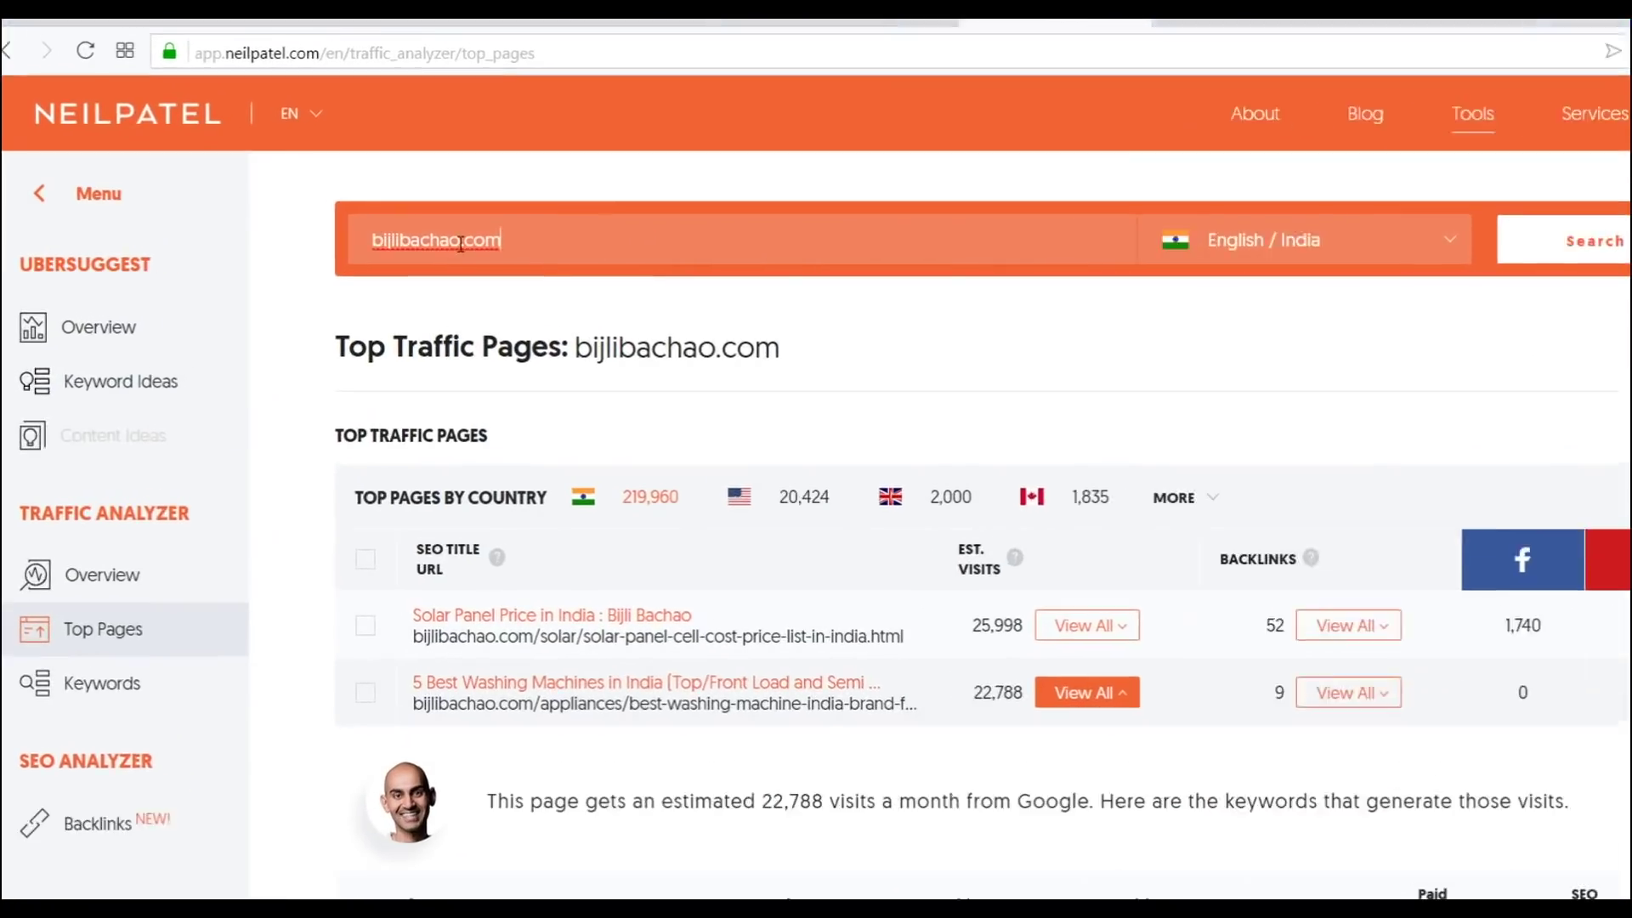
pyautogui.moveTo(497, 245); pyautogui.dragTo(364, 252)
pyautogui.write('https://www.91mobiles.com/top-10-mobiles-below-10000-in-india')
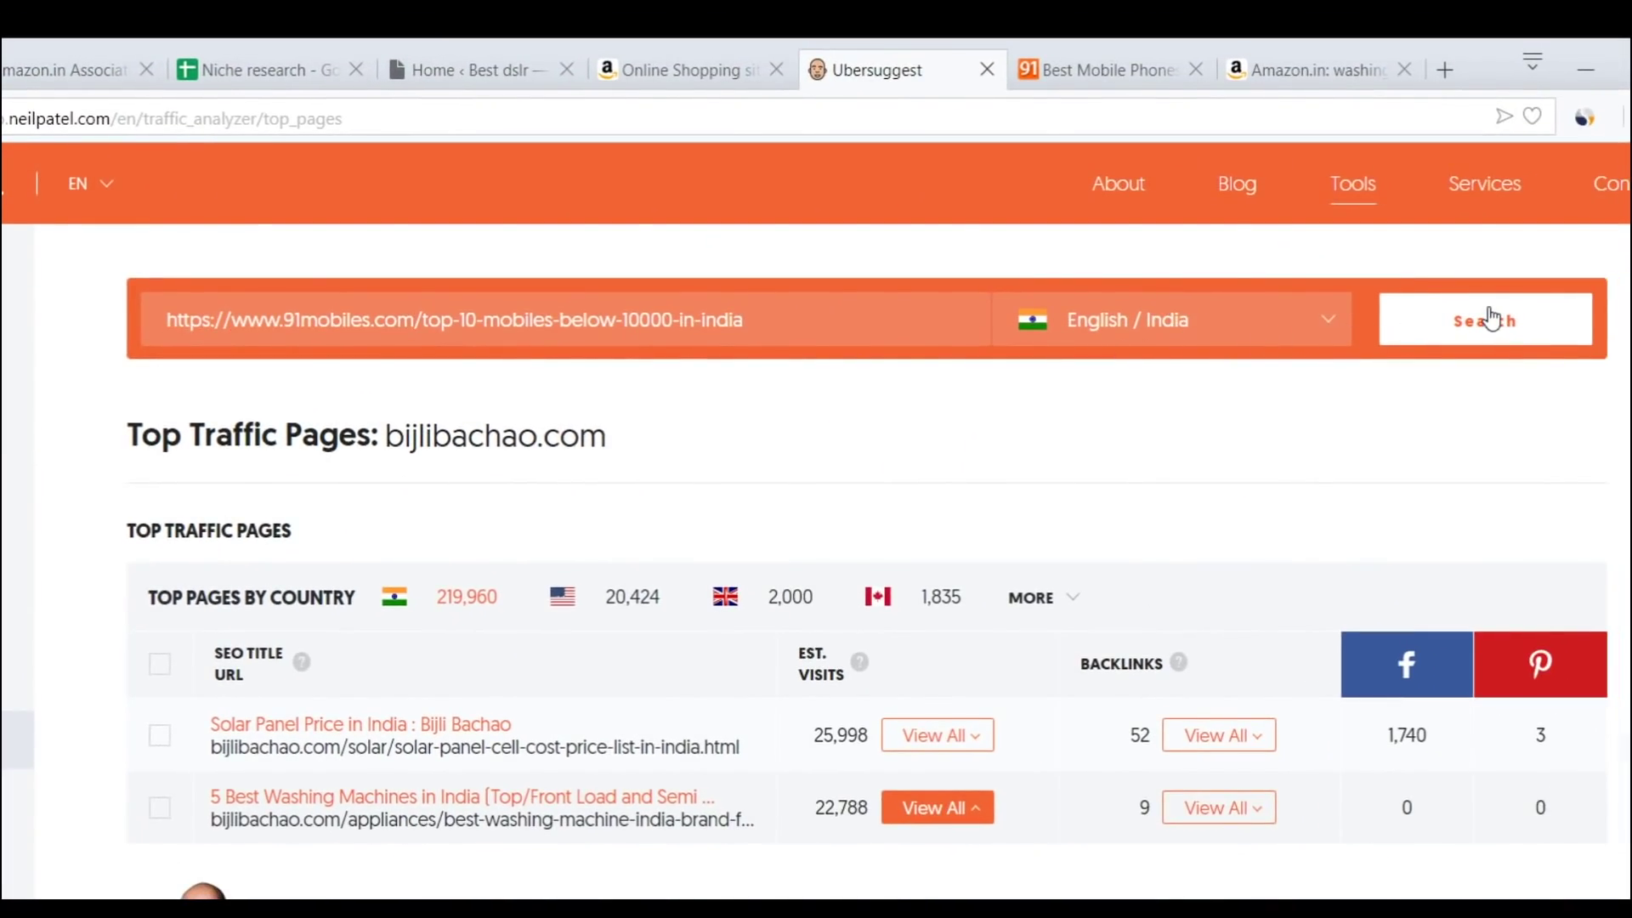
pyautogui.click(1489, 319)
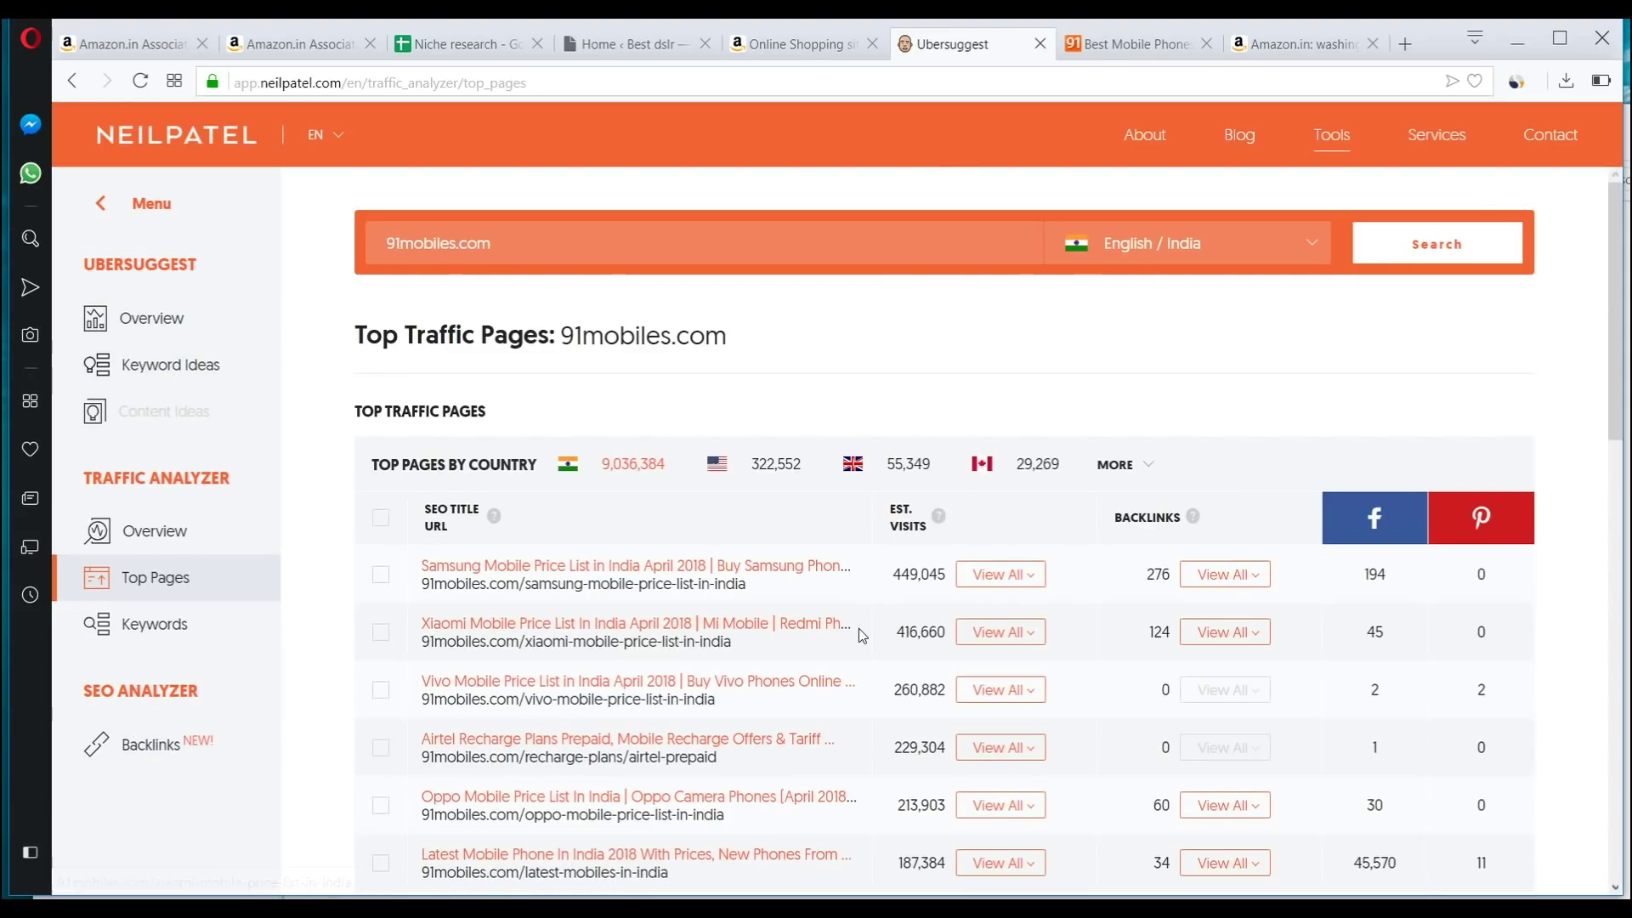
# Find "Best Mobile Phones Under Rs. 10000 in India" among the 91mobiles.com top pages and examine the keywords generating its visits
pyautogui.scroll(-3, 858, 629)
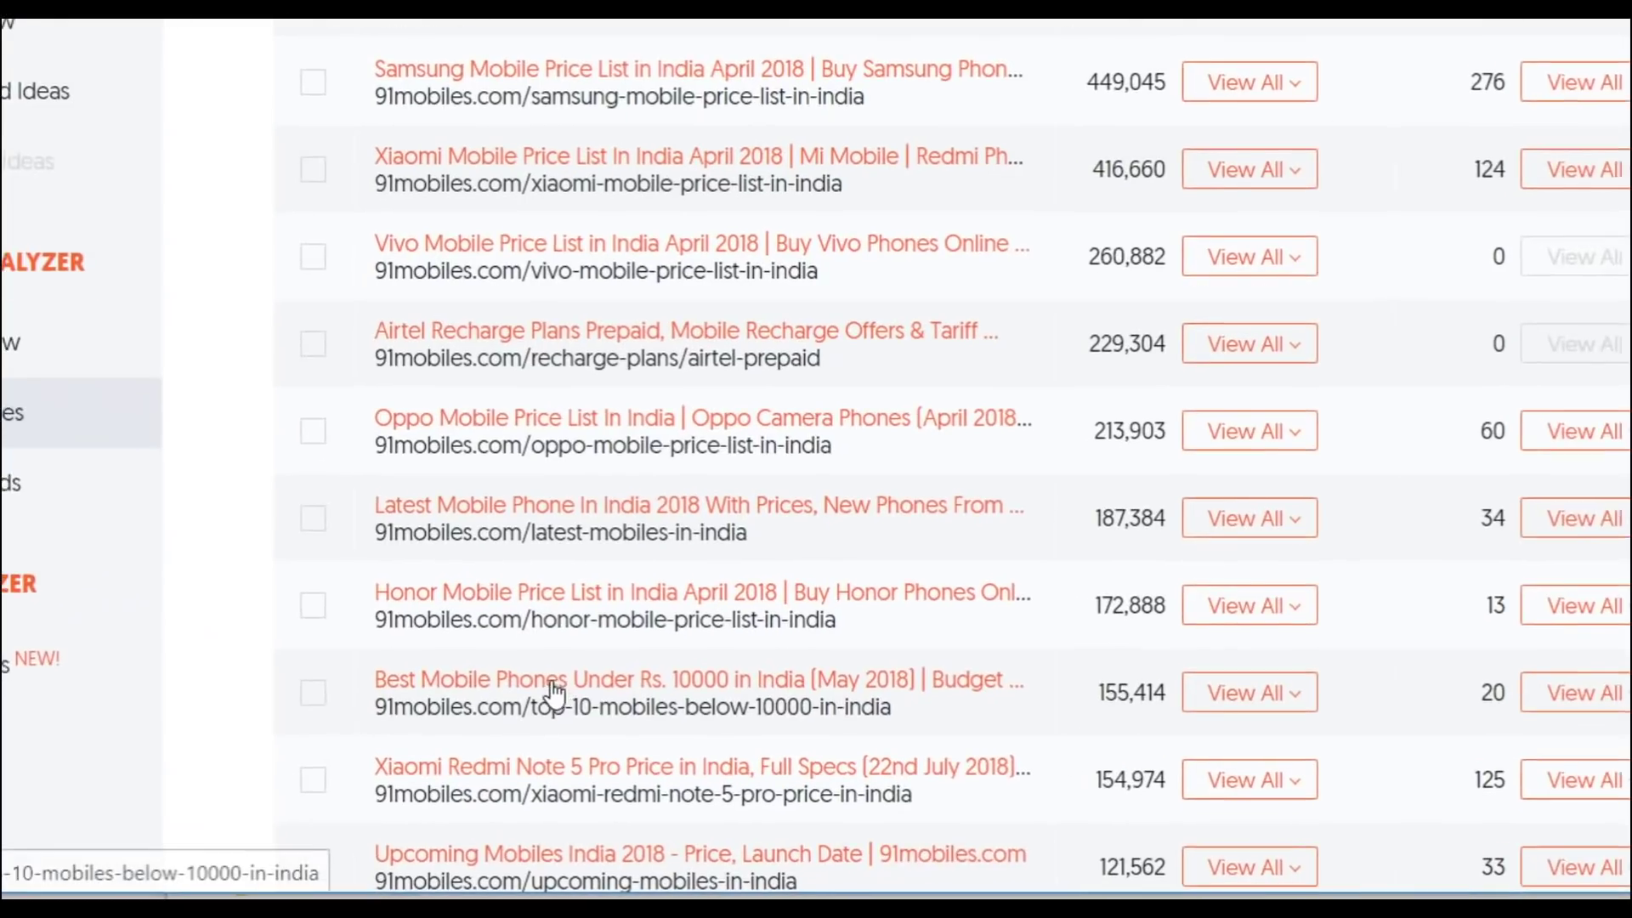
pyautogui.scroll(-3, 748, 649)
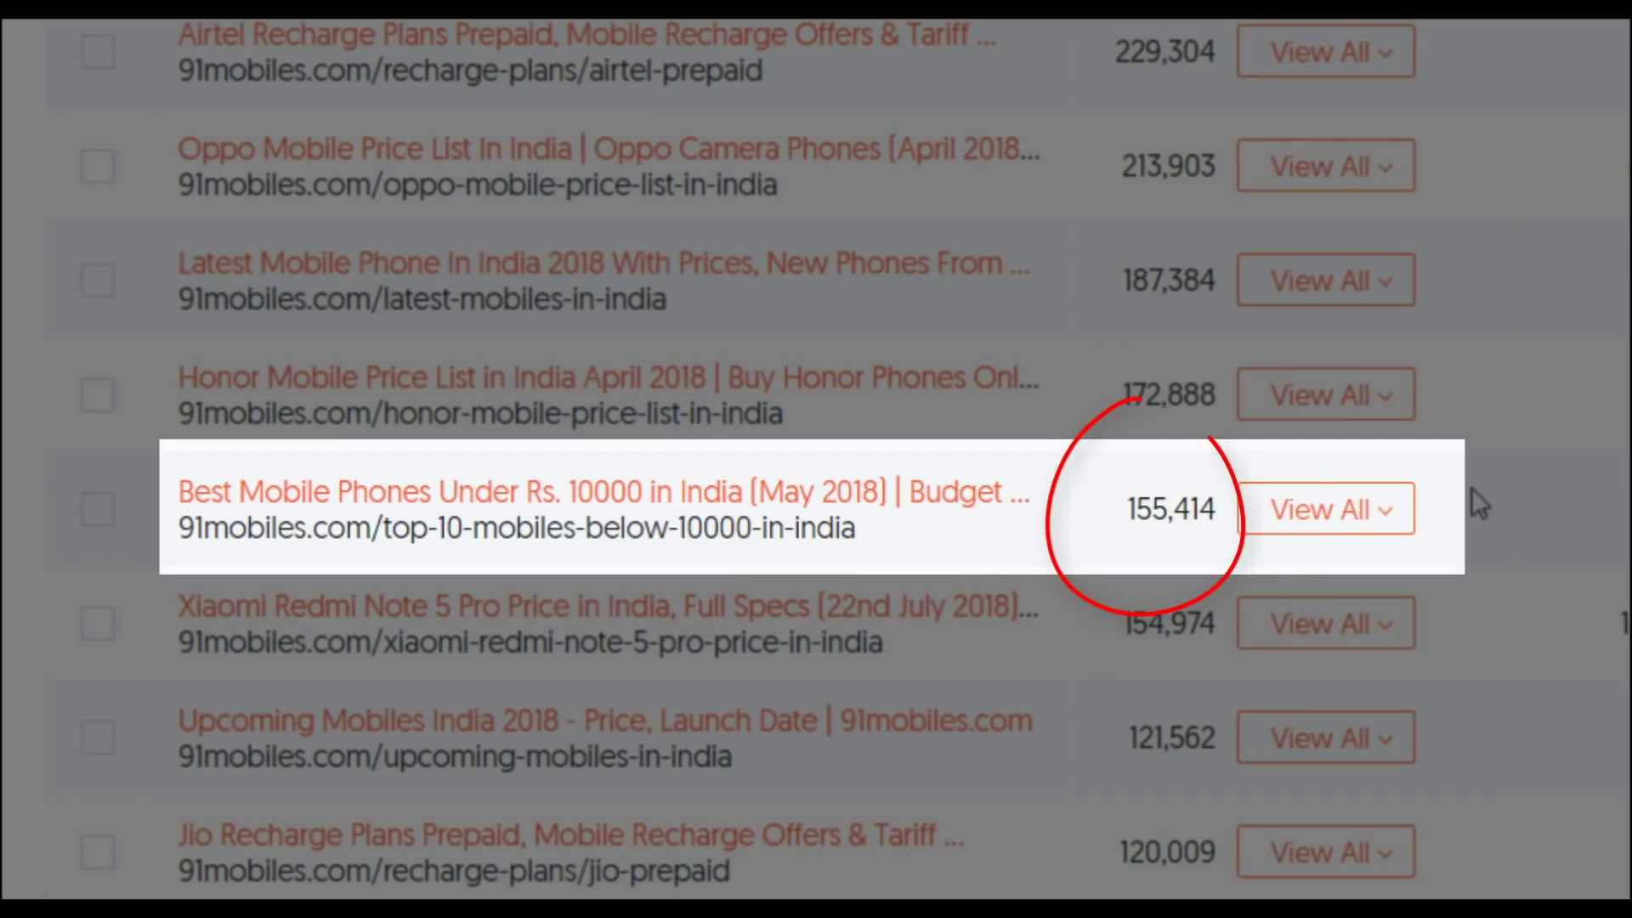
pyautogui.click(1300, 515)
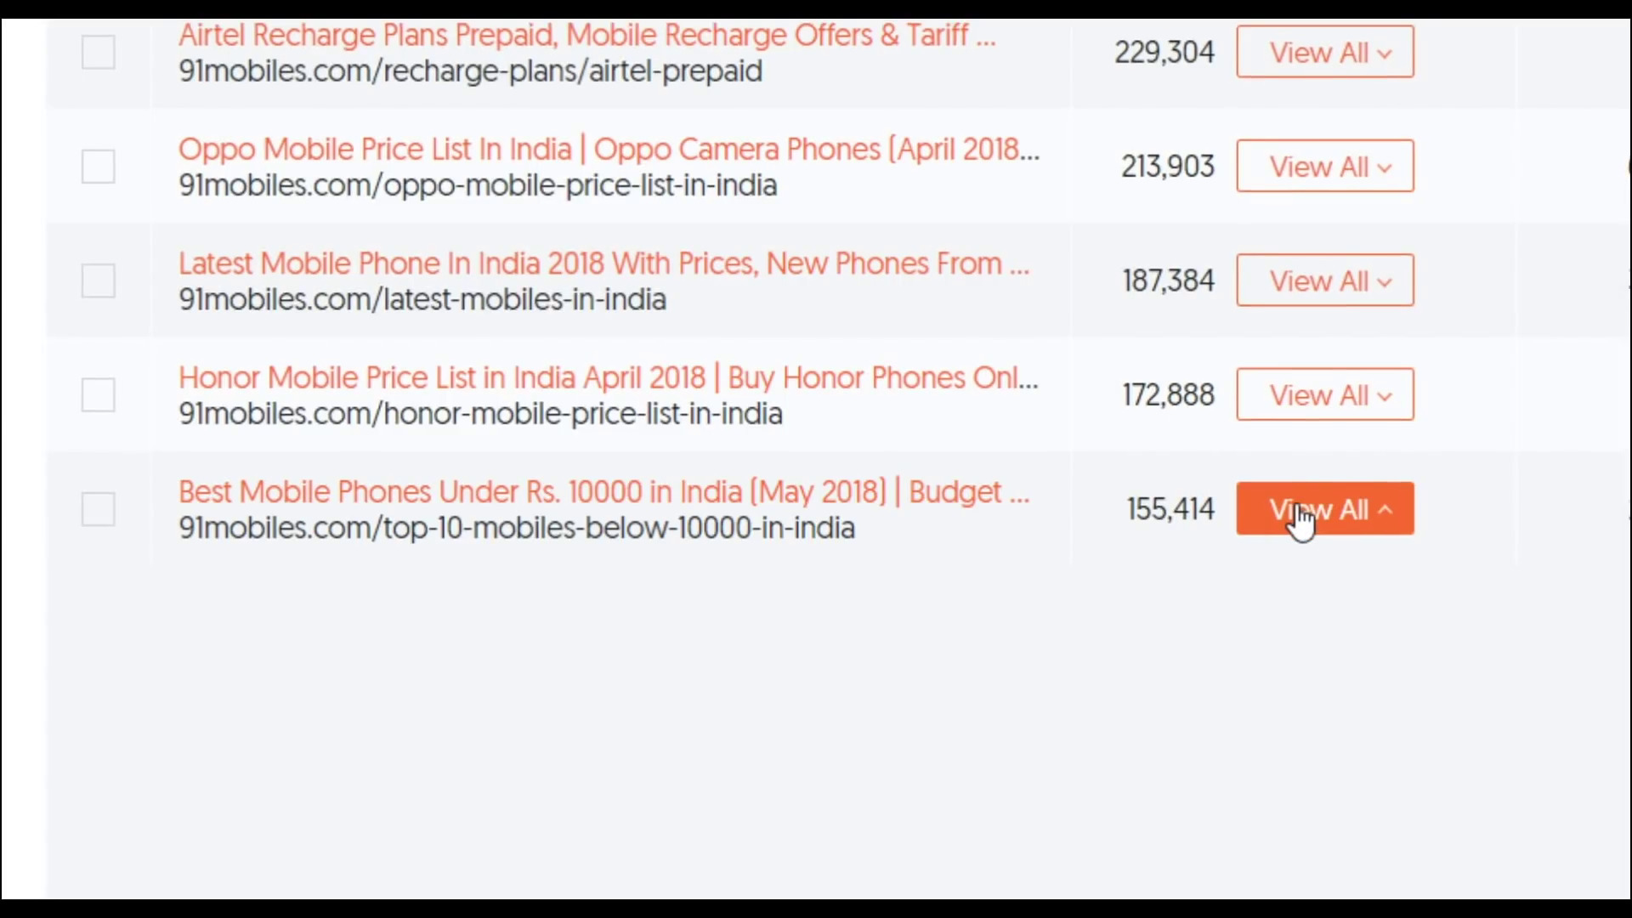
pyautogui.scroll(-3, 987, 552)
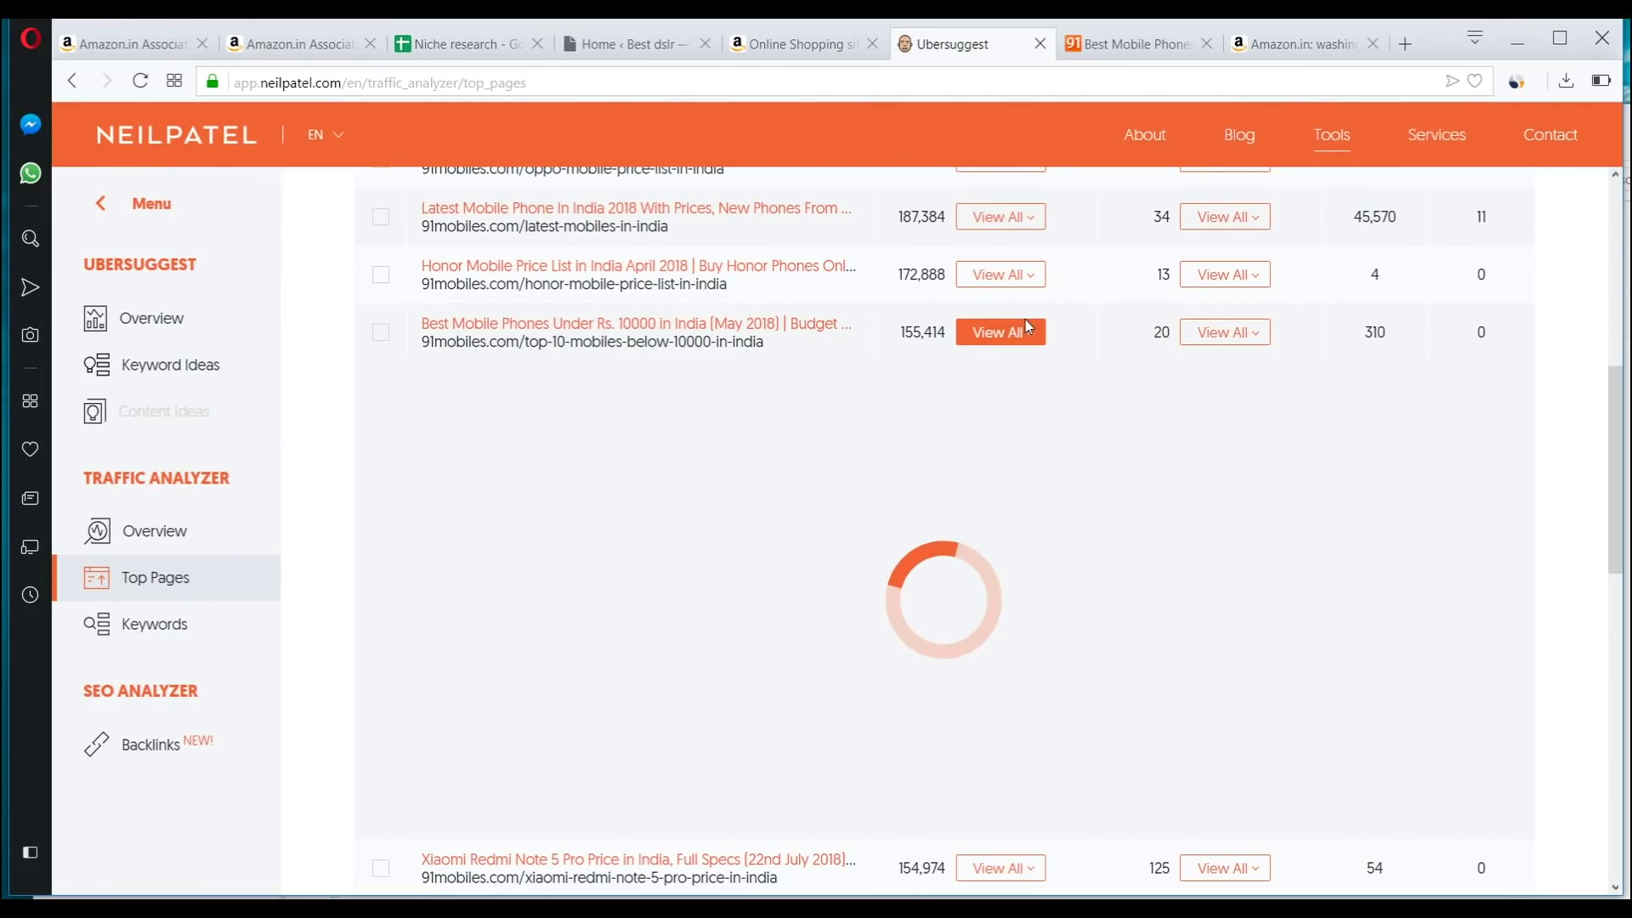
pyautogui.scroll(-1, 1038, 448)
pyautogui.scroll(-1, 1038, 448)
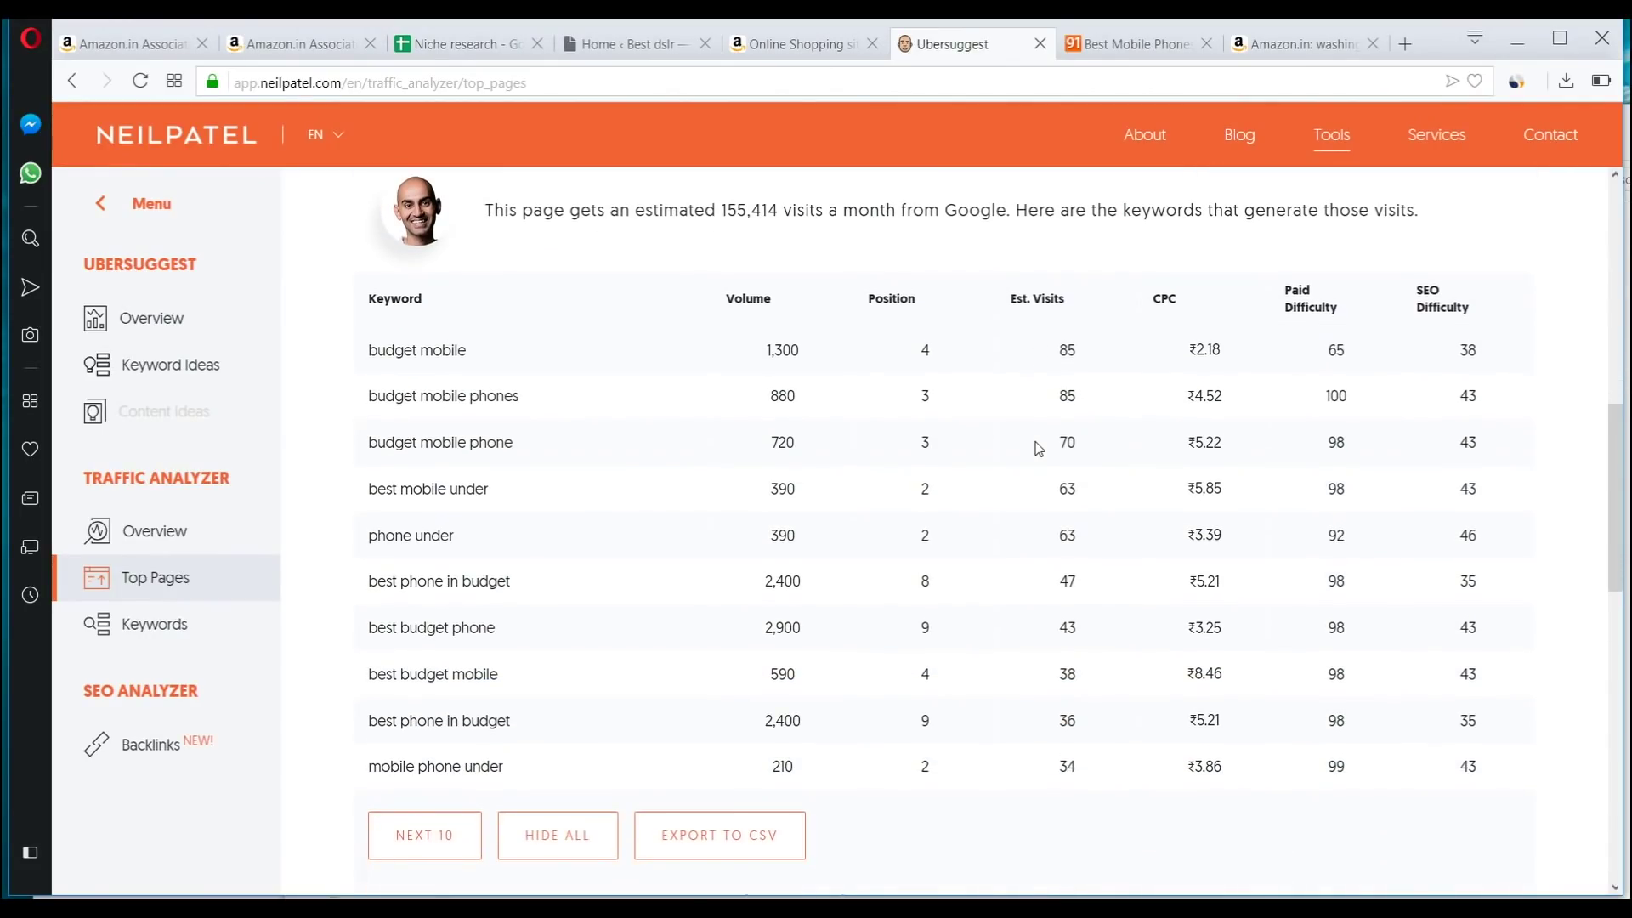
pyautogui.scroll(3, 1038, 448)
pyautogui.scroll(-5, 1037, 449)
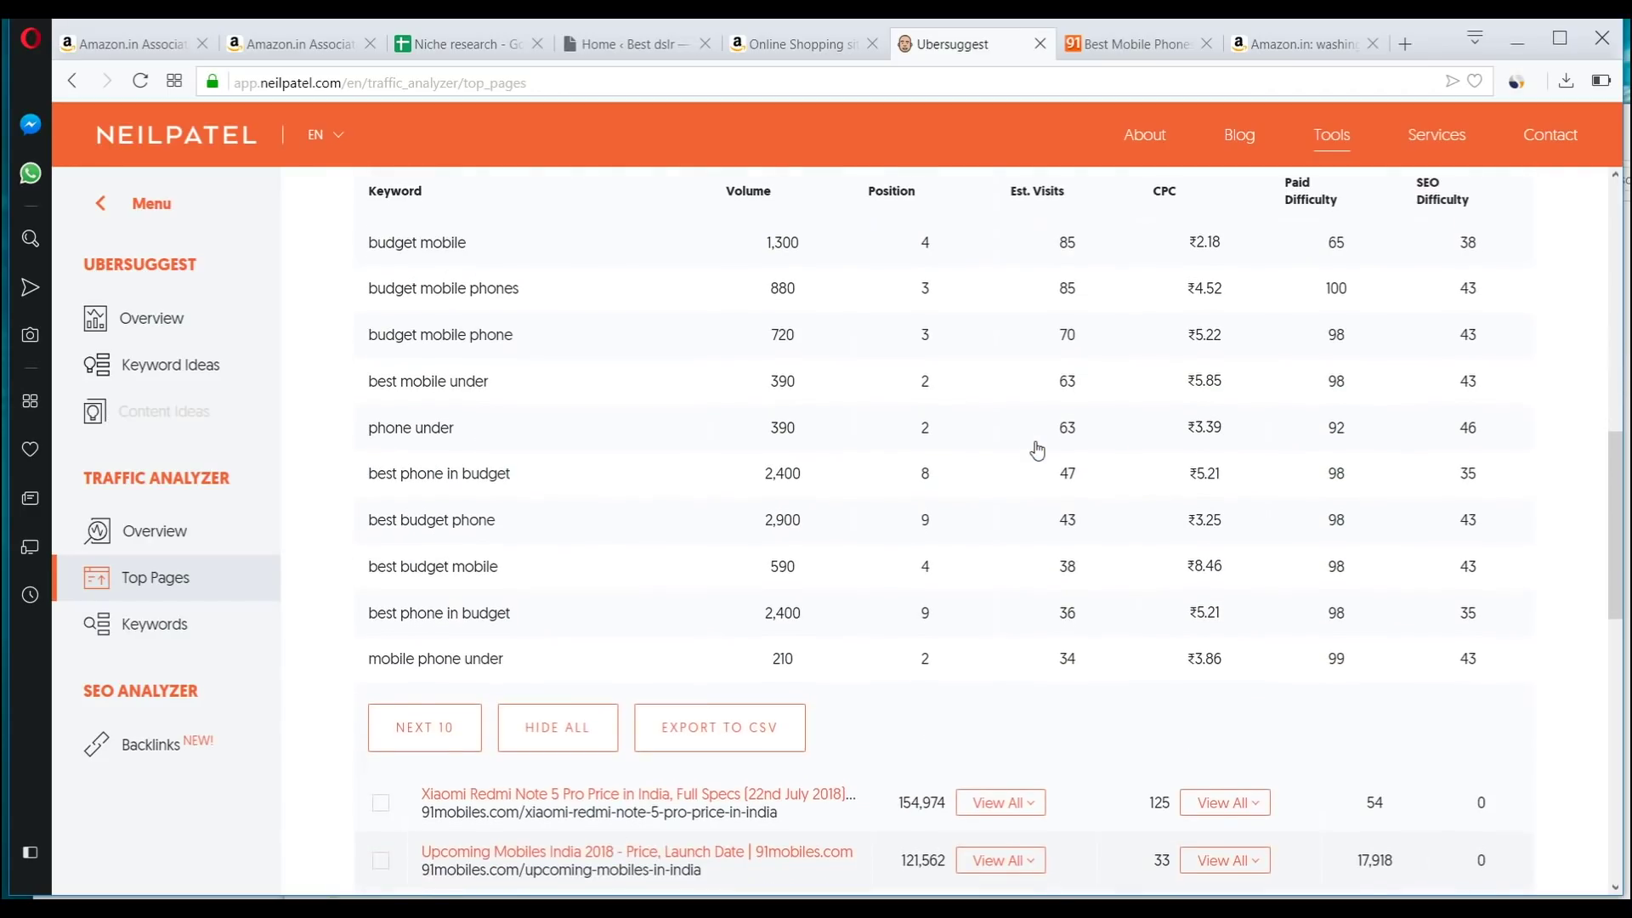
pyautogui.scroll(3, 1037, 449)
pyautogui.scroll(-3, 1036, 448)
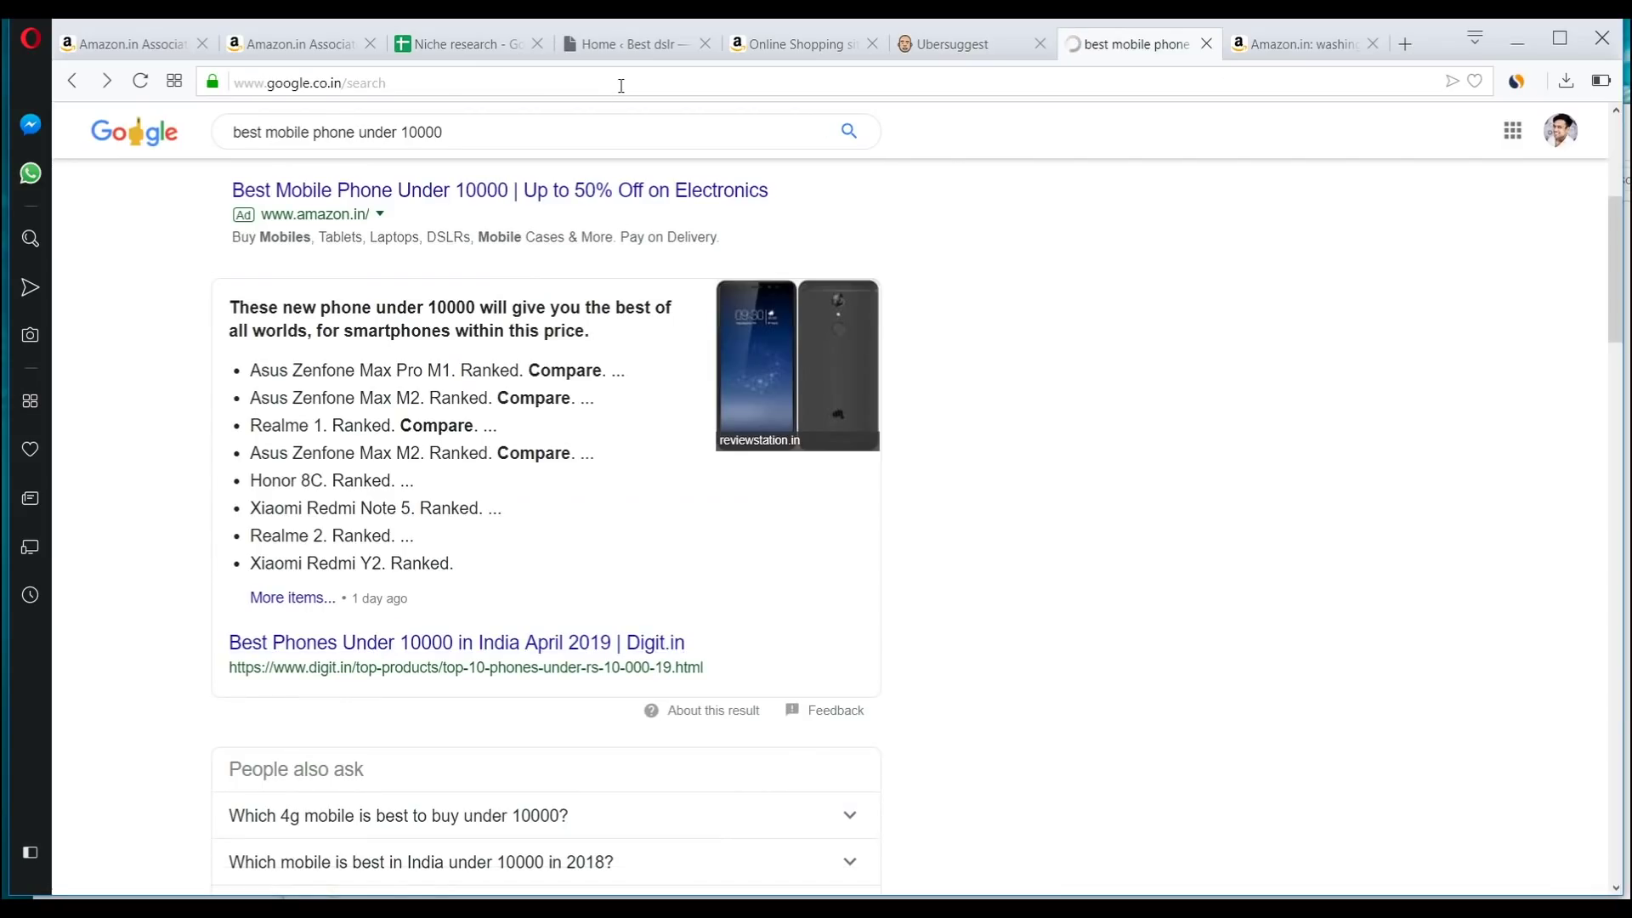
pyautogui.click(948, 34)
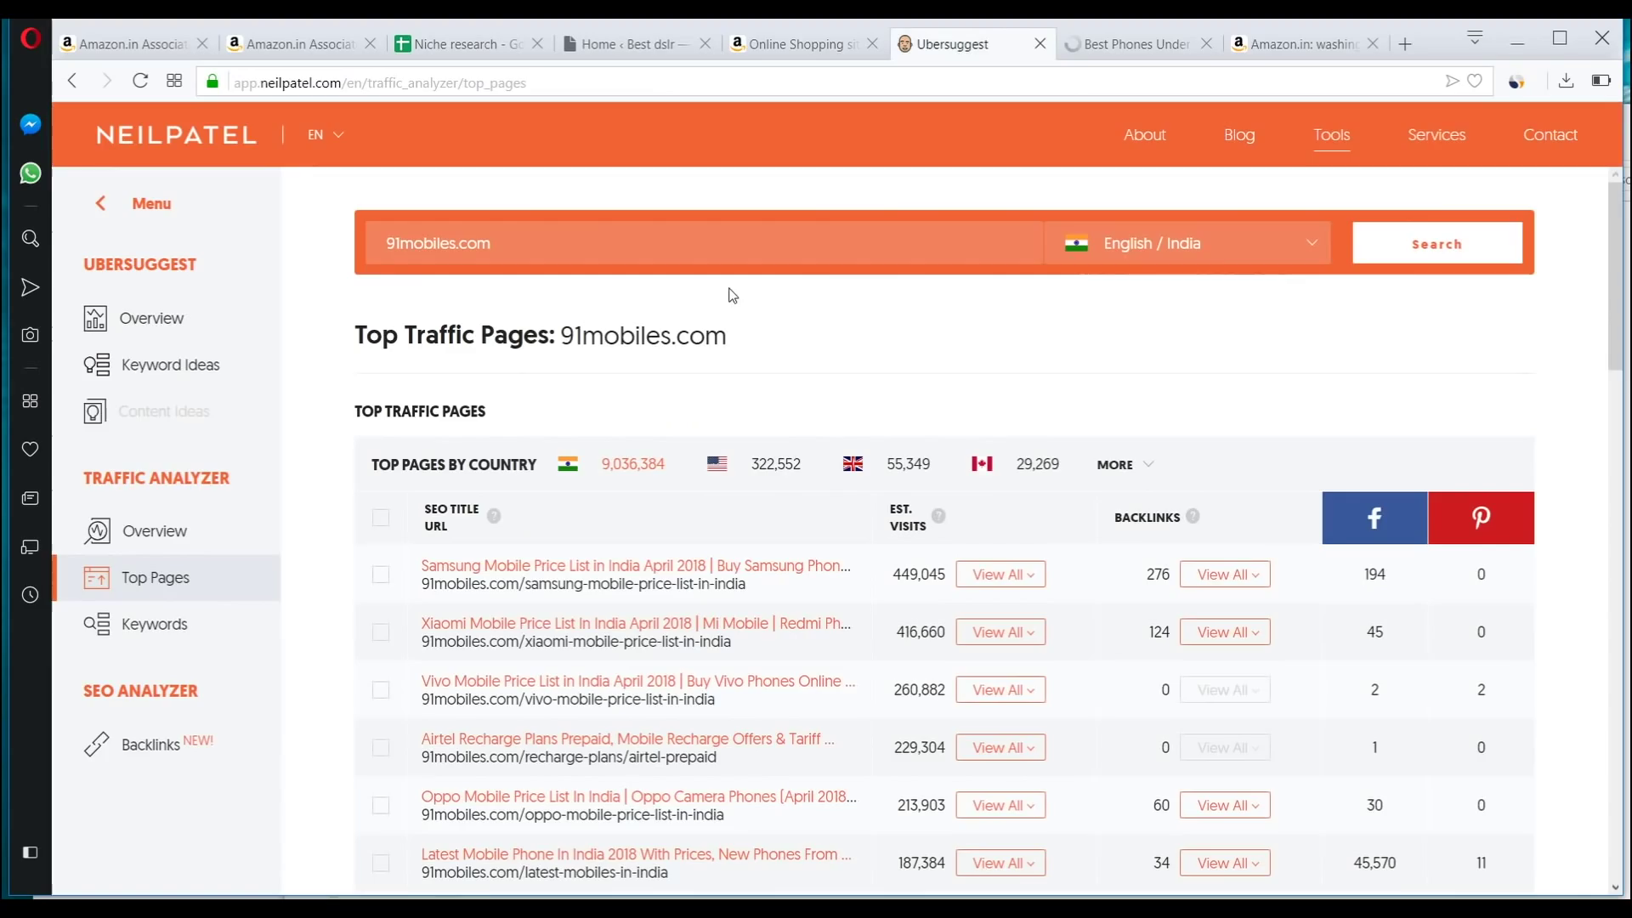
pyautogui.hotkey('ctrl', 'a')
pyautogui.write('https://www.digit.in/top-products/top-10-phones-under-rs-10-000-19.html')
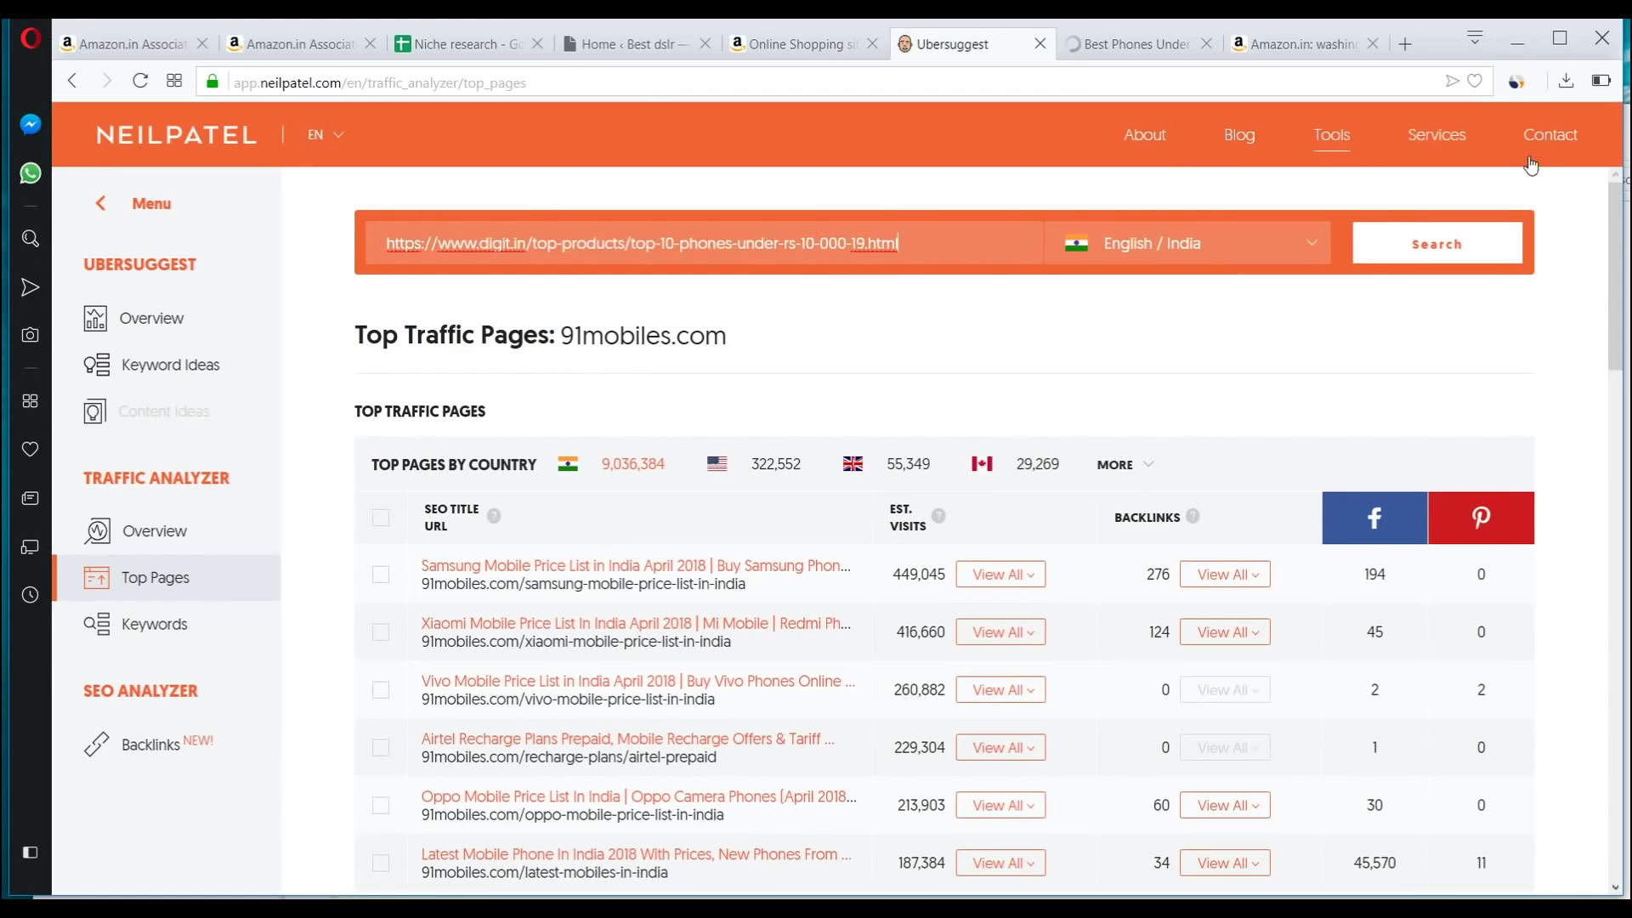
pyautogui.click(1492, 235)
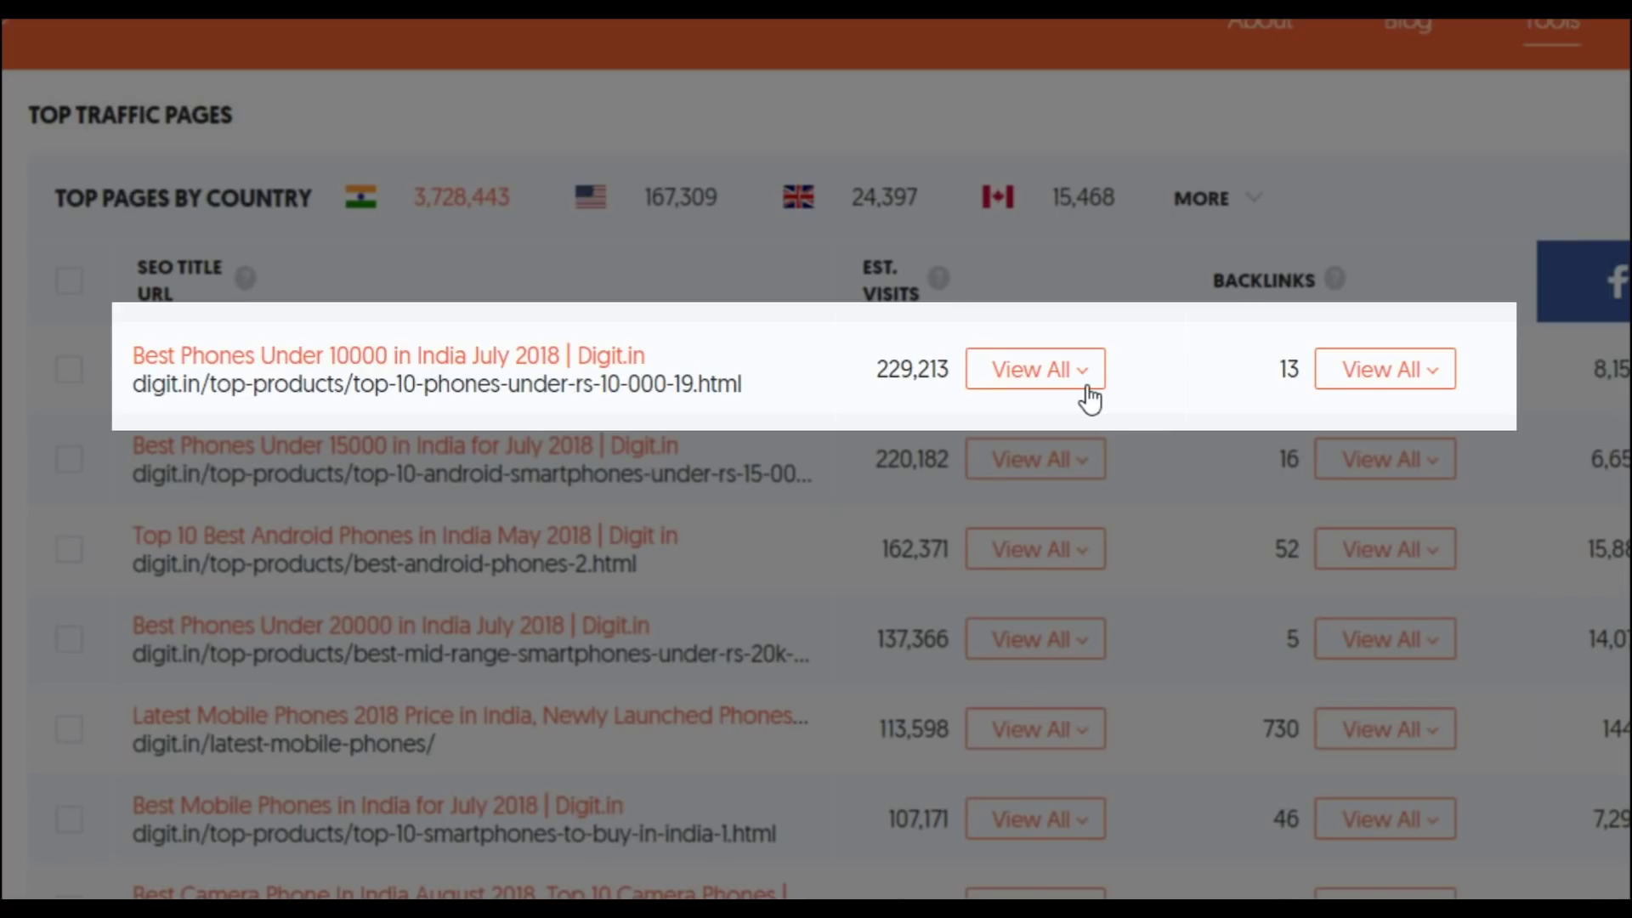
# List the keywords of Digit's "Best Phones Under 10000" page and examine their volume, position and estimated visits
pyautogui.click(1075, 386)
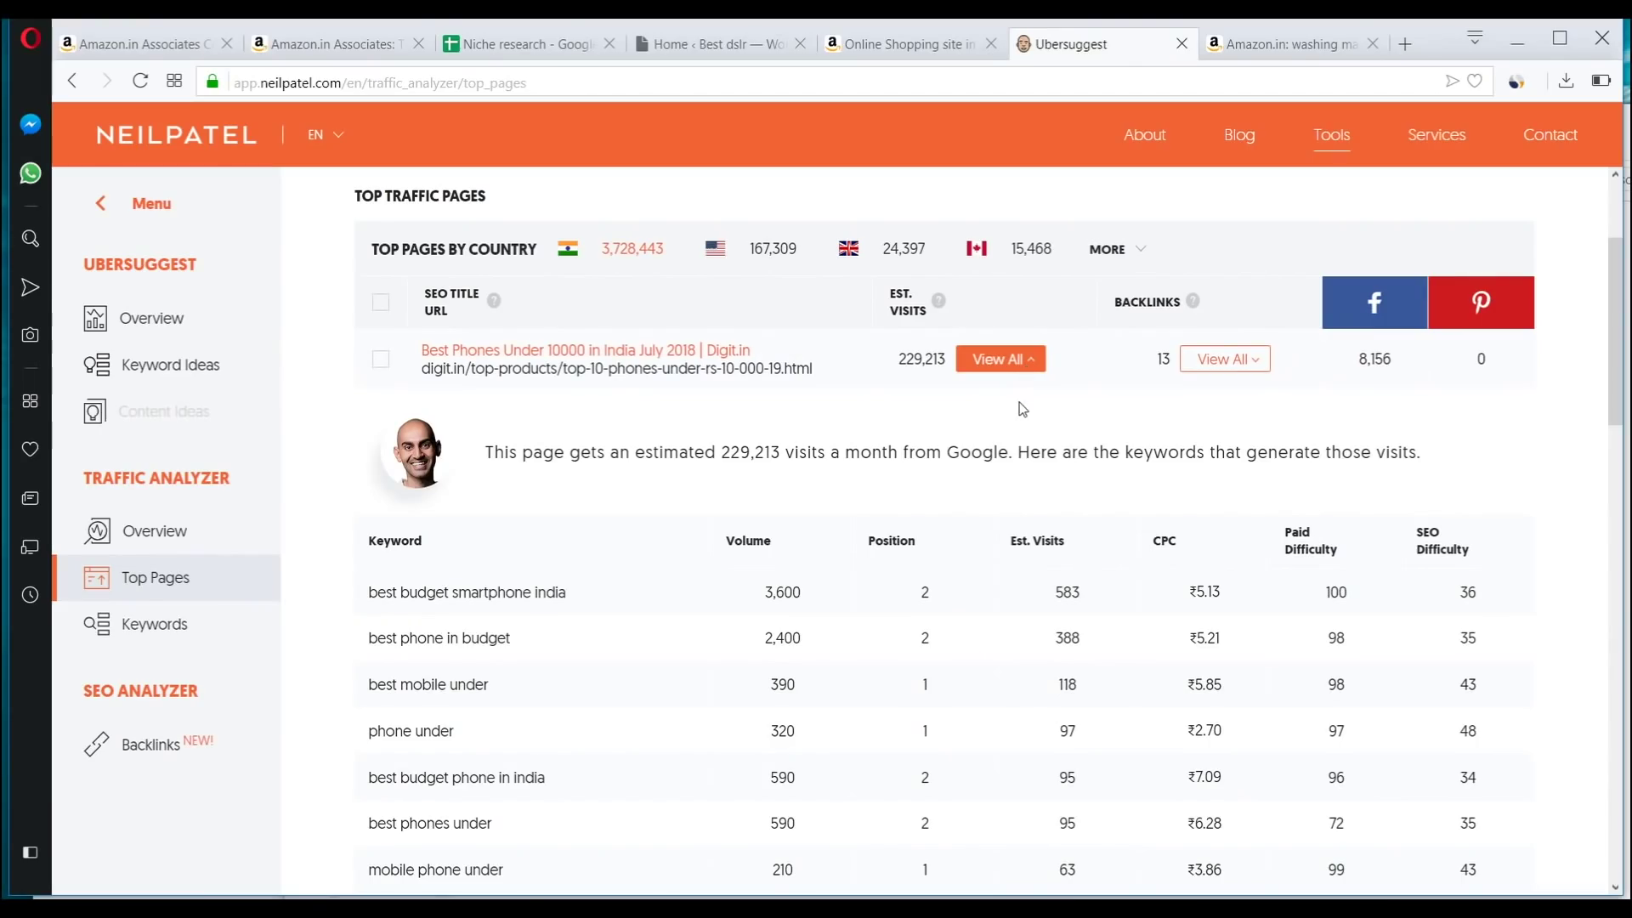
pyautogui.scroll(-1, 1023, 408)
pyautogui.scroll(-2, 584, 546)
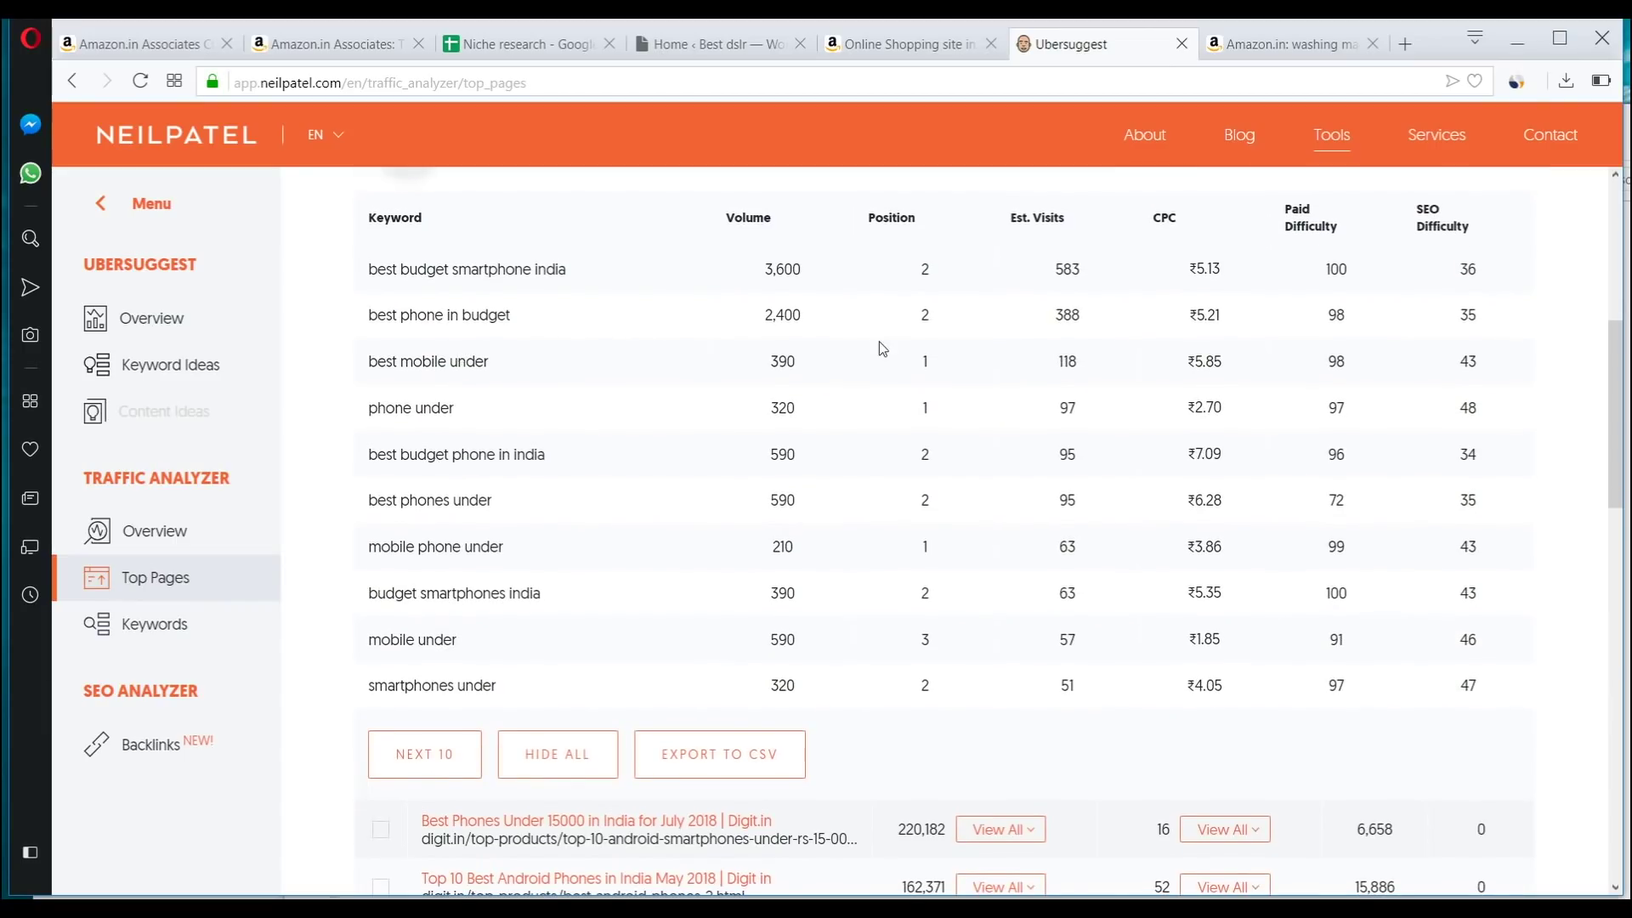
pyautogui.scroll(-3, 812, 637)
pyautogui.scroll(3, 649, 431)
# Look through the other mobile phone pages in the digit.in top pages list and compare their estimated visits
pyautogui.scroll(-8, 748, 552)
pyautogui.scroll(3, 729, 552)
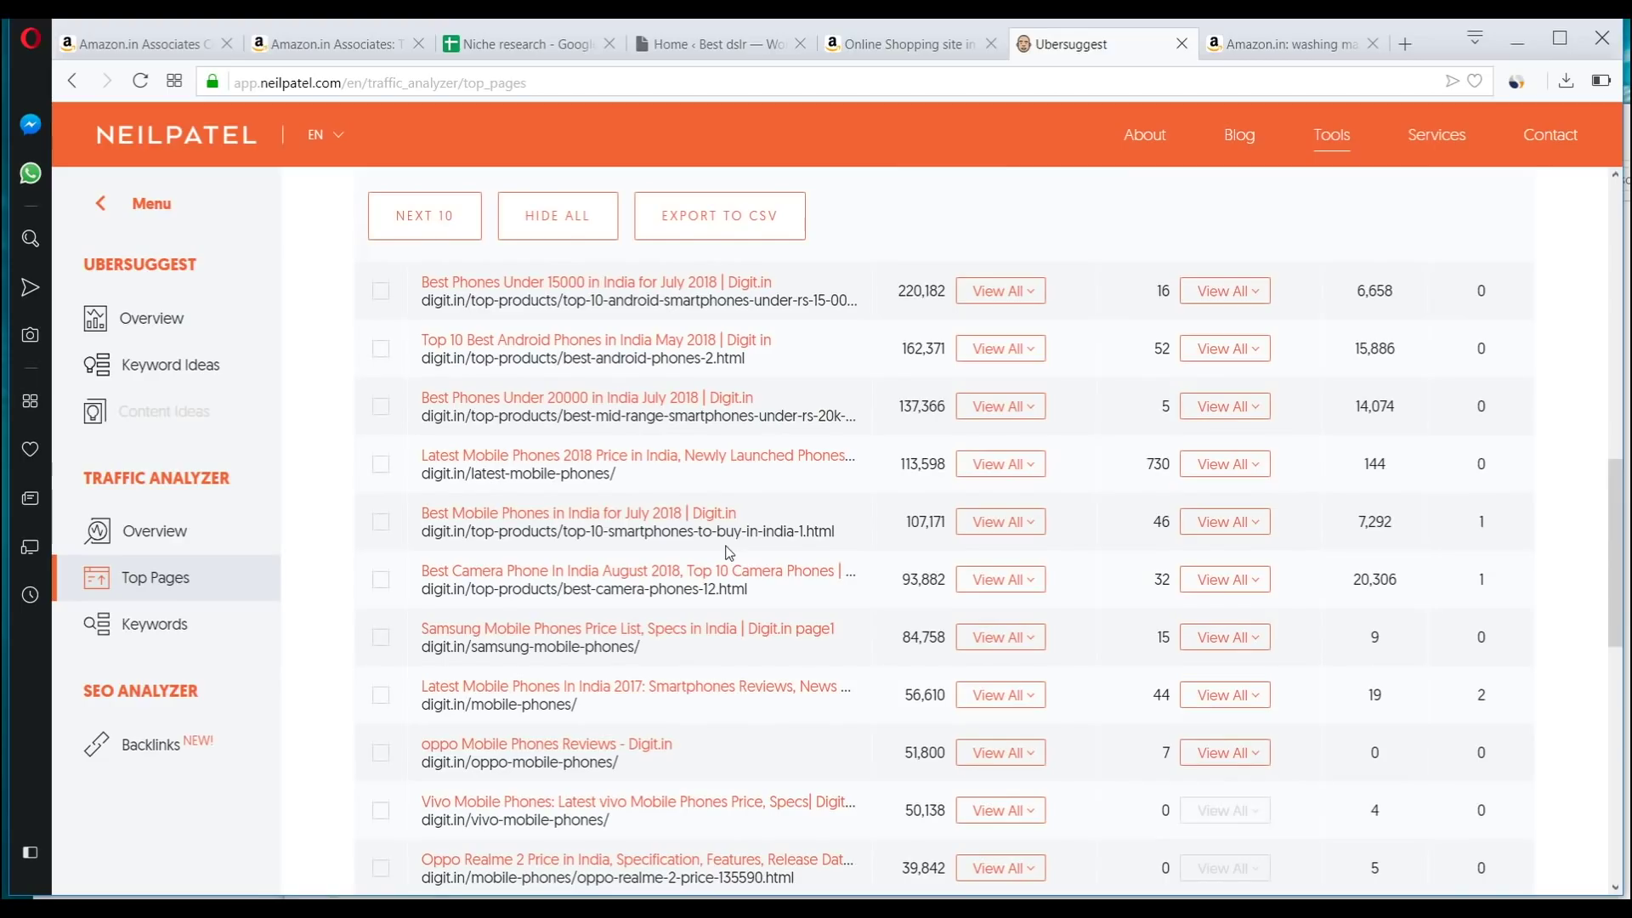
pyautogui.scroll(1, 729, 552)
pyautogui.scroll(-3, 1020, 408)
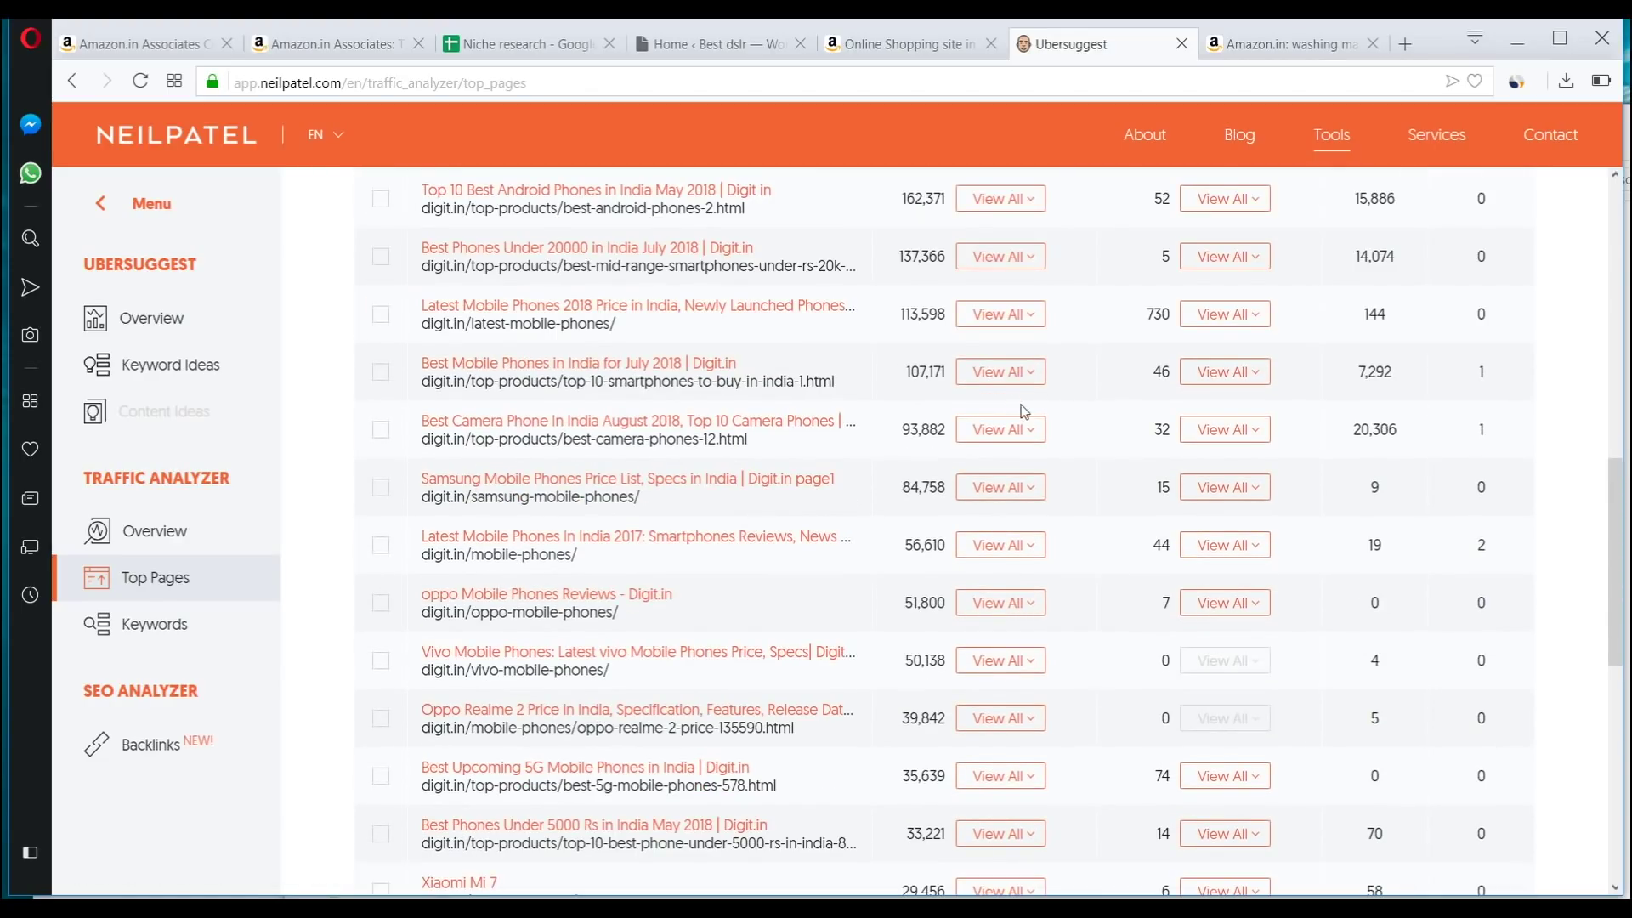
pyautogui.scroll(2, 1022, 405)
# List the keywords of Digit's "Best Phones Under 15000" page and examine them along with the remaining top pages
pyautogui.click(801, 501)
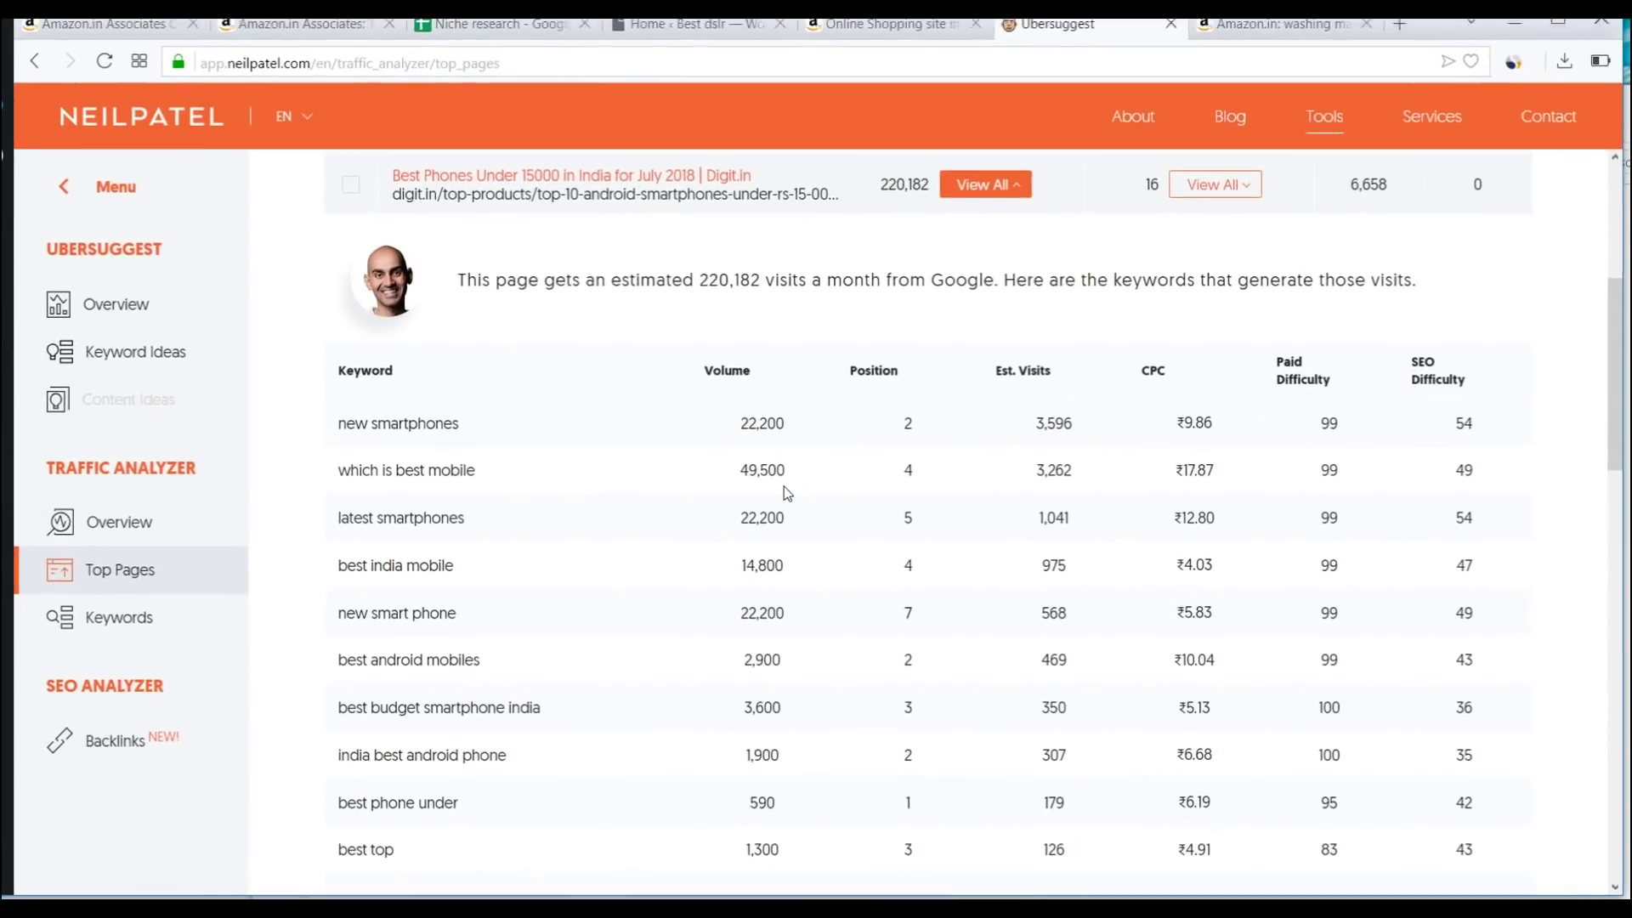
pyautogui.scroll(-3, 565, 706)
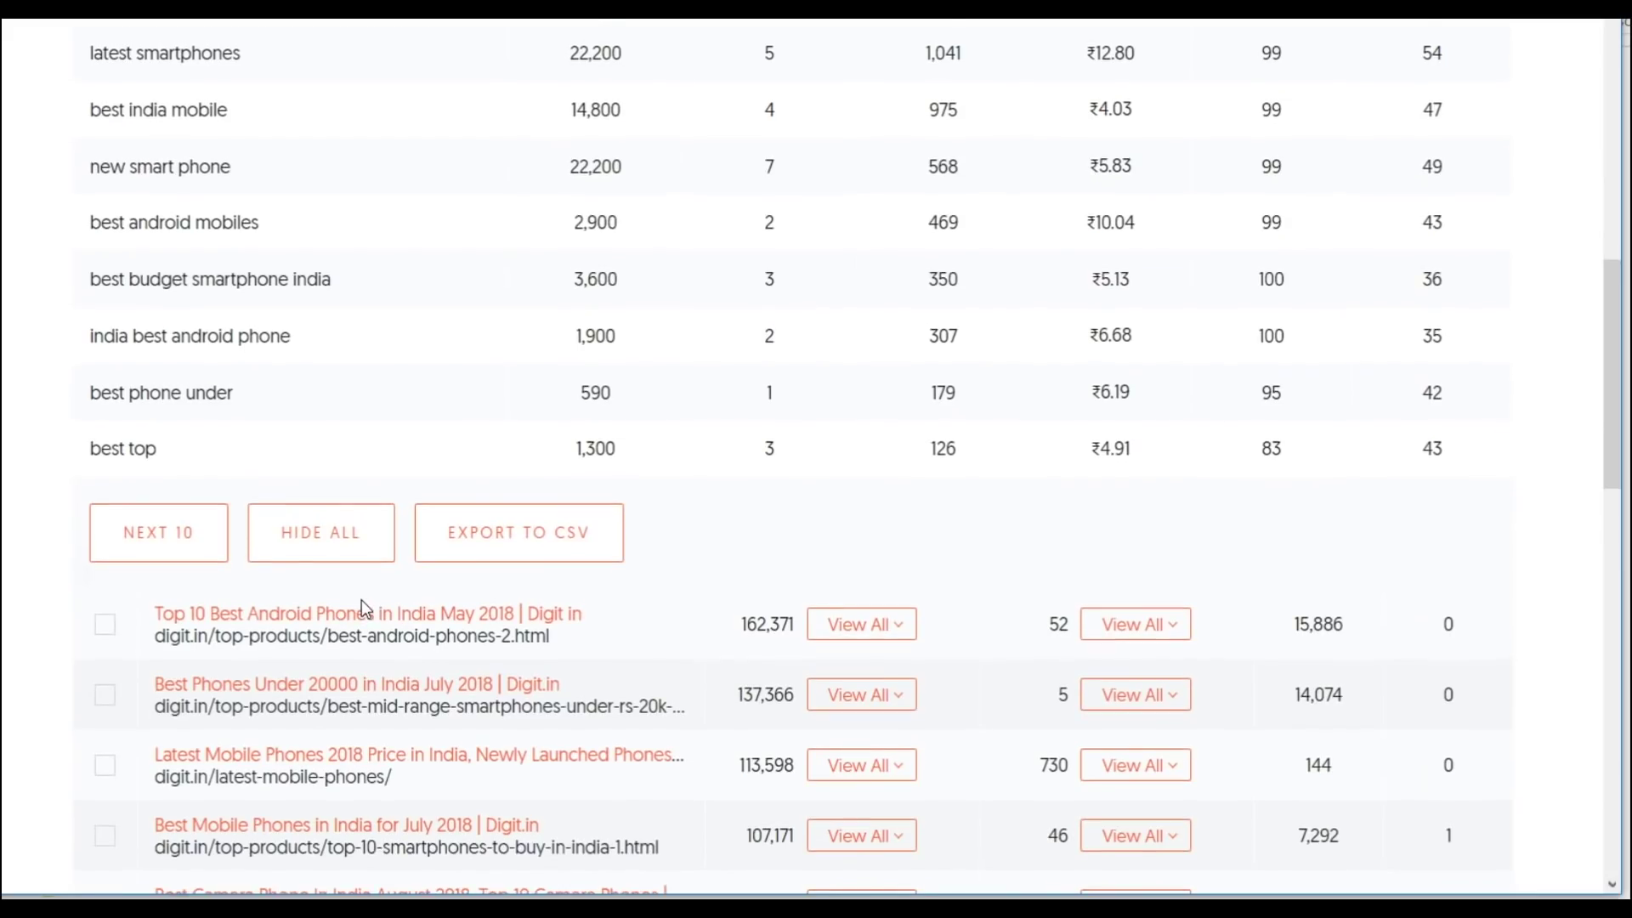
pyautogui.scroll(5, 360, 599)
pyautogui.scroll(-6, 361, 599)
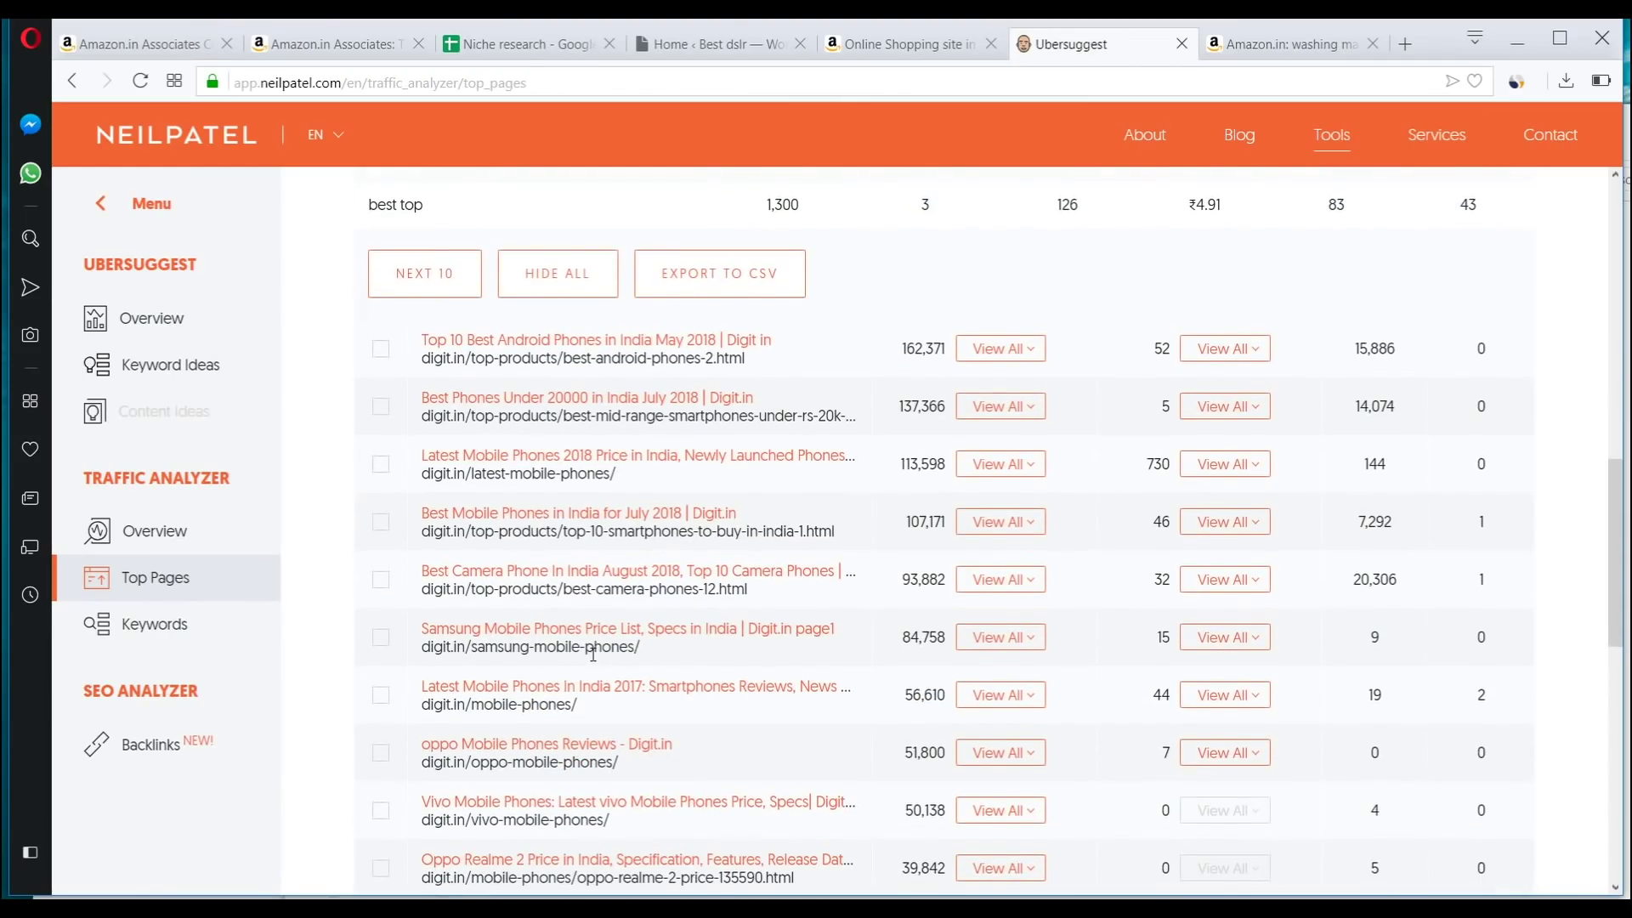
pyautogui.scroll(-4, 592, 653)
pyautogui.scroll(10, 599, 651)
pyautogui.scroll(-1, 644, 777)
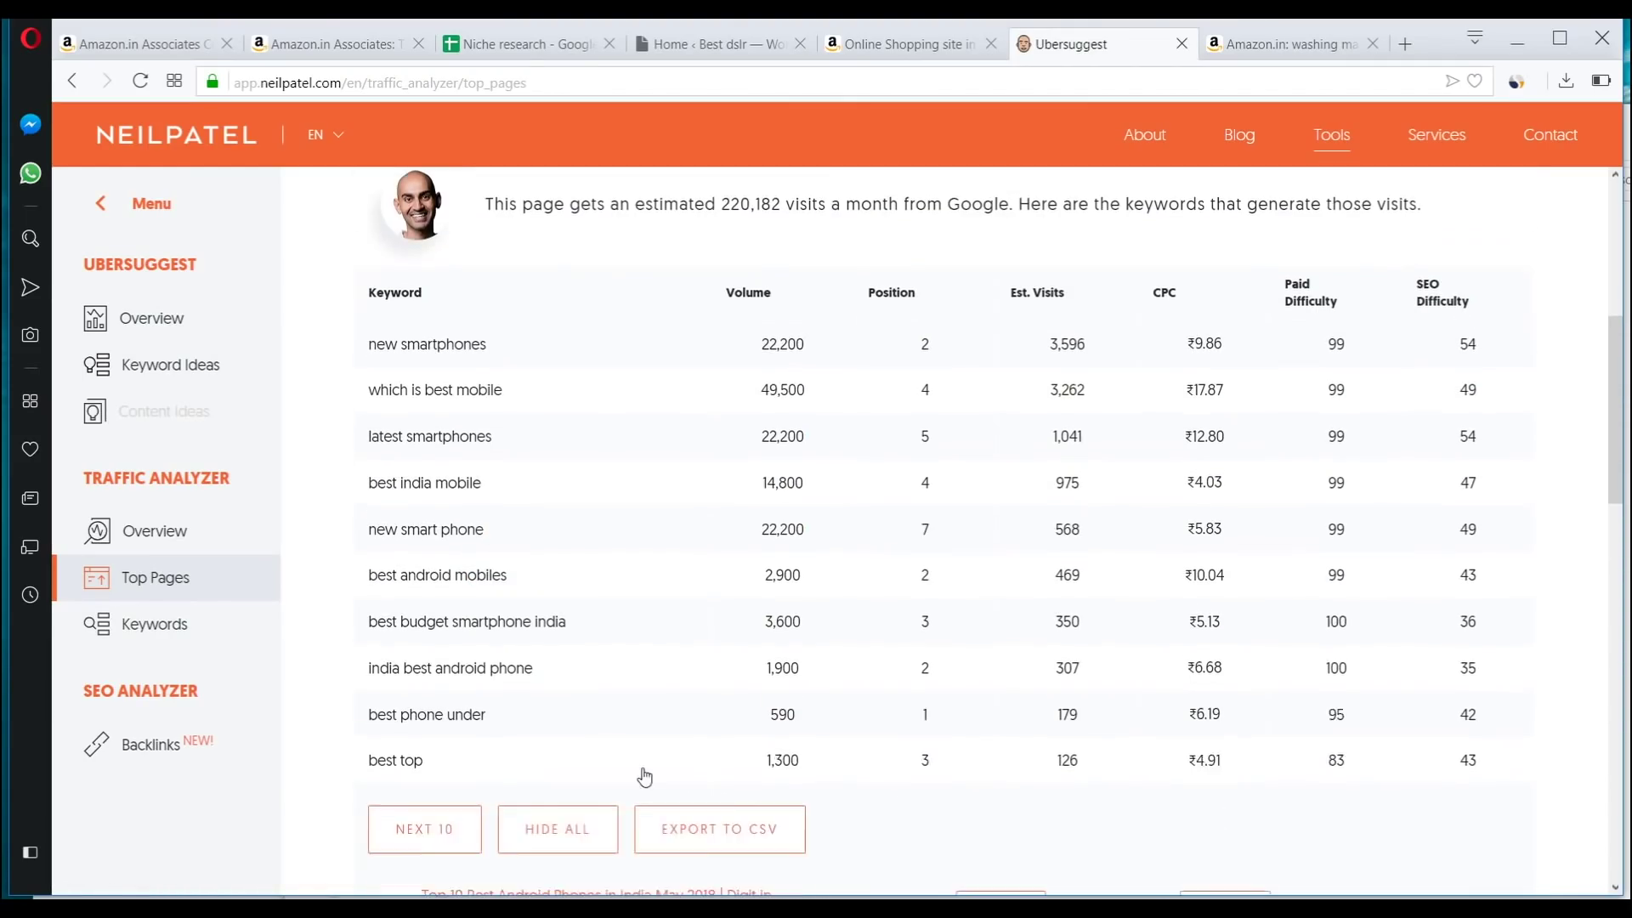
pyautogui.scroll(-1, 644, 777)
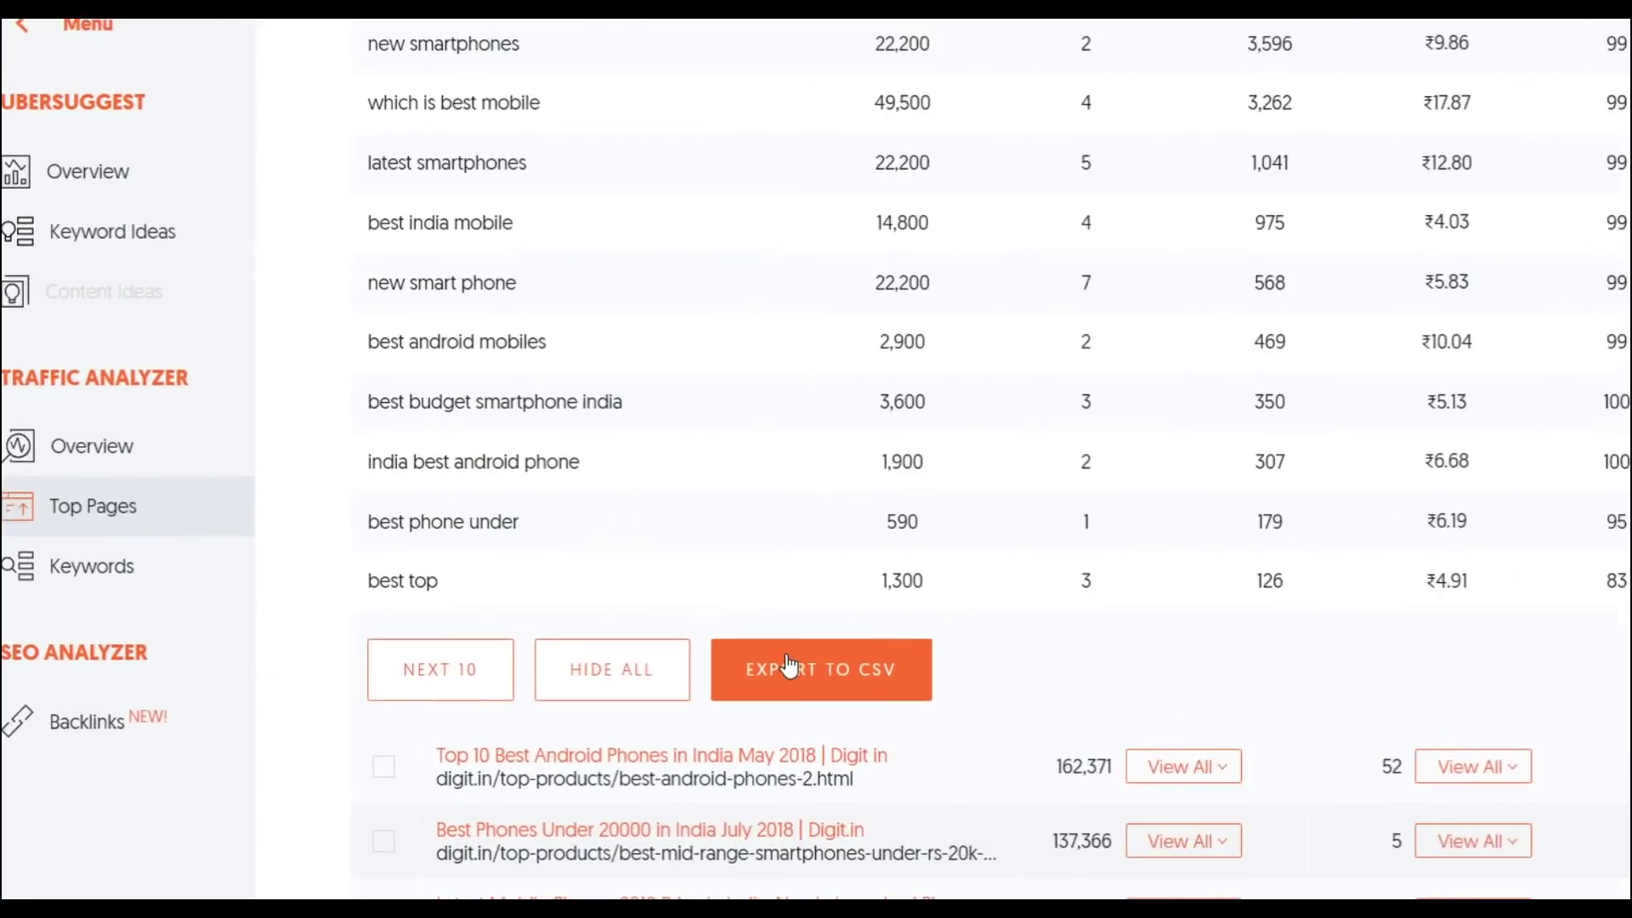
# Search Ubersuggest's keyword ideas for "best mobiles" in English / India
pyautogui.click(237, 299)
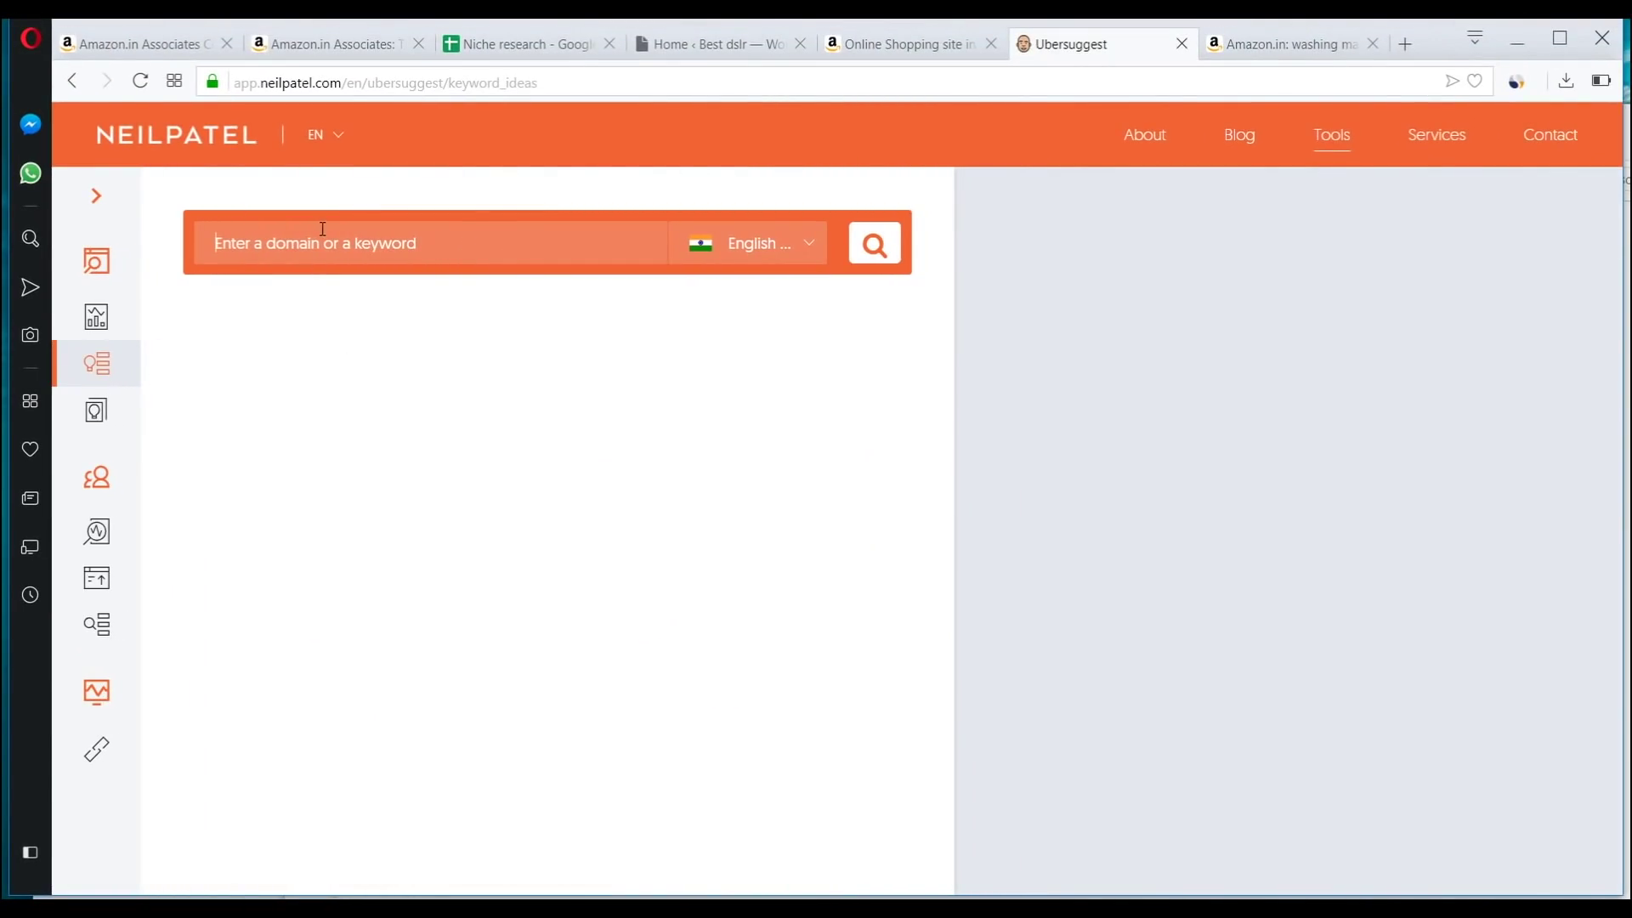
pyautogui.write('best mobiles')
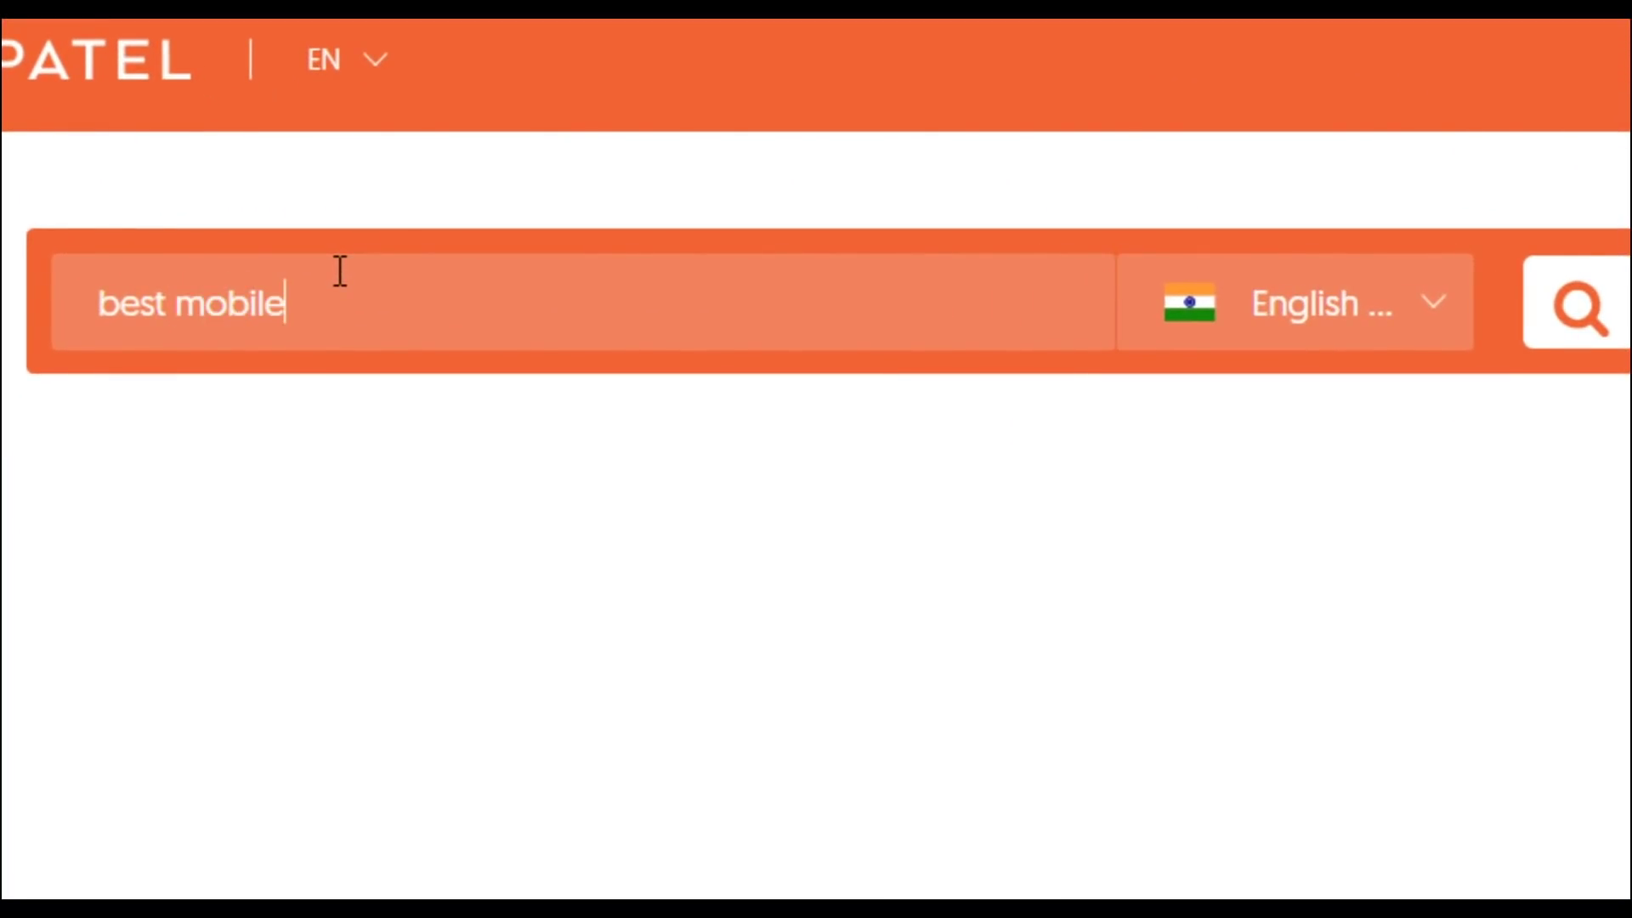
pyautogui.click(1404, 317)
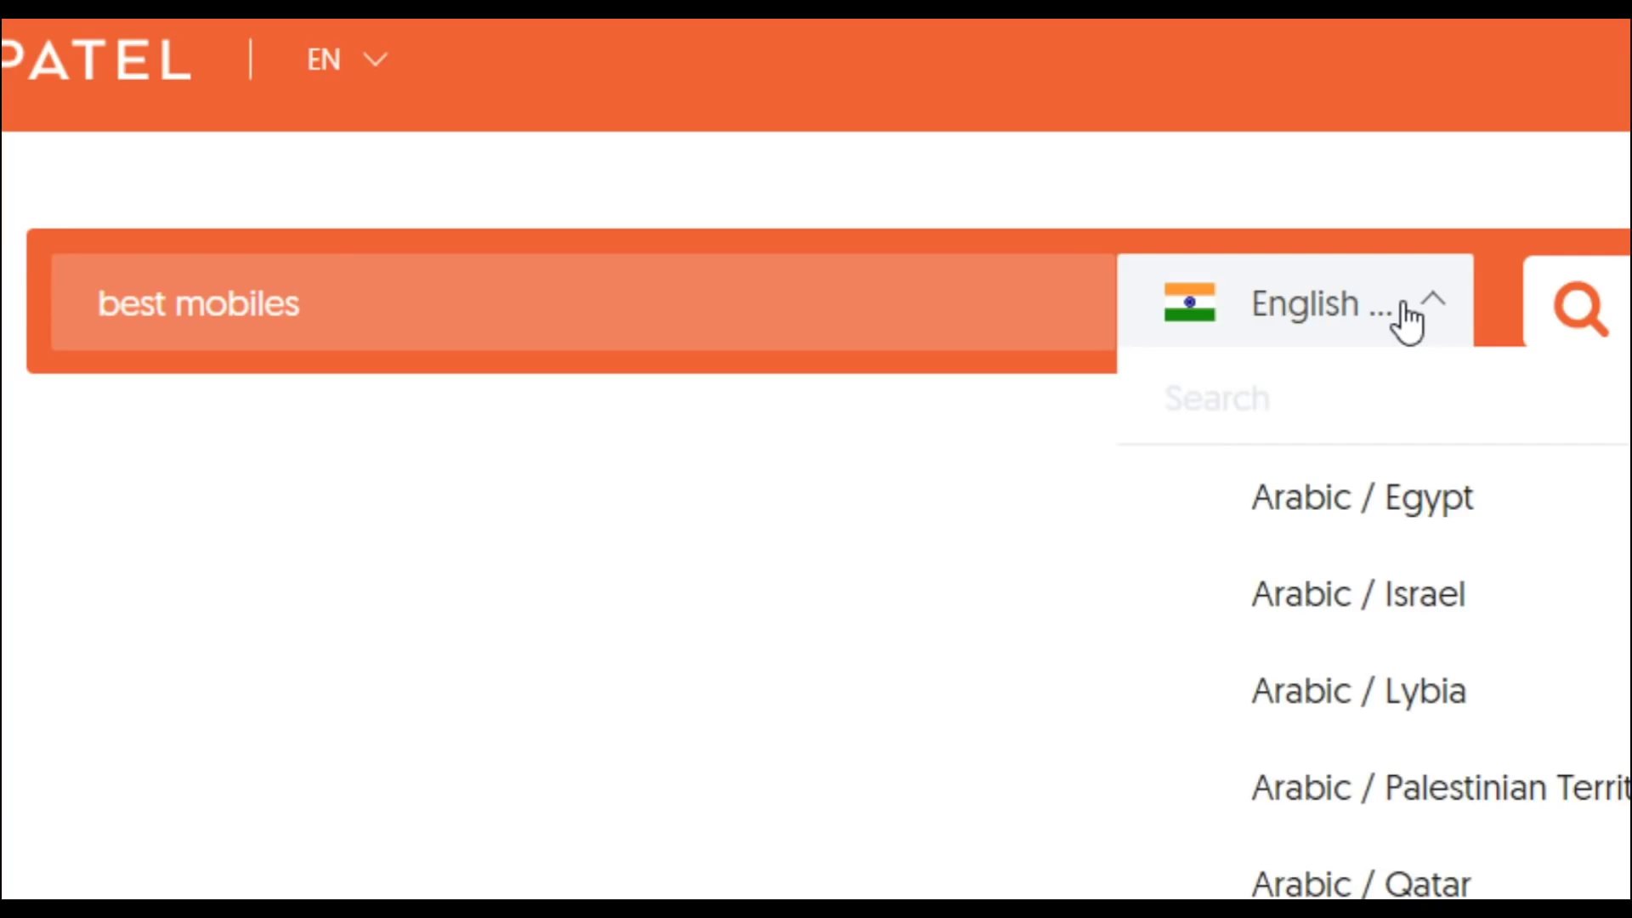
pyautogui.click(1505, 314)
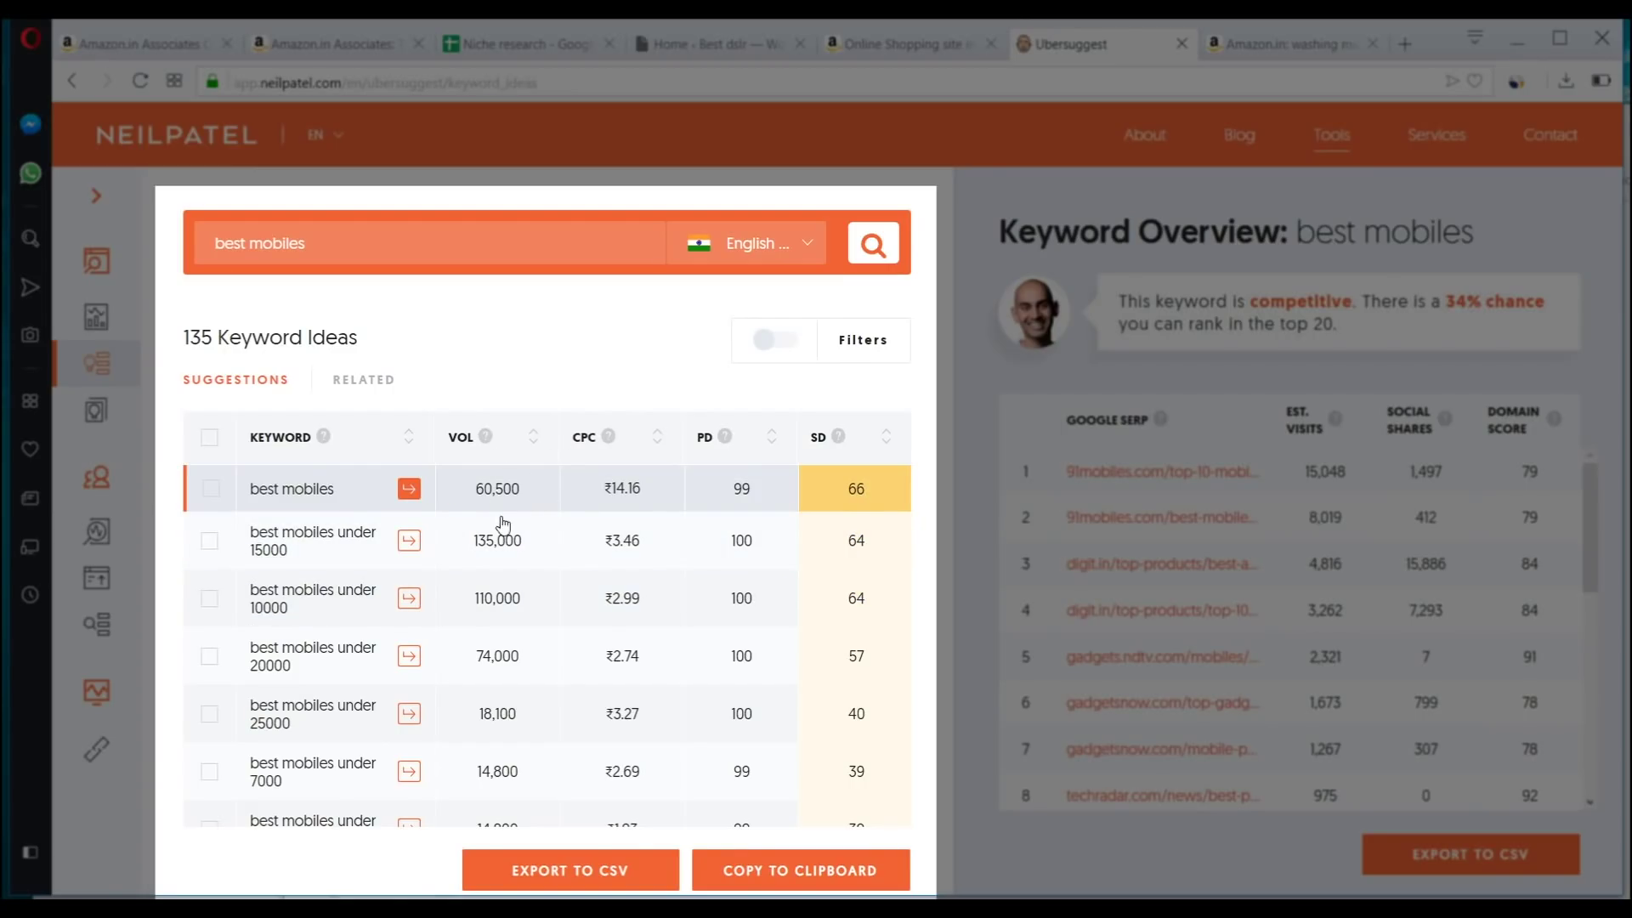
# Examine the search volume and SEO difficulty of the keyword suggestions for "best mobiles", including the phone price ranges and brands
pyautogui.scroll(-3, 776, 666)
pyautogui.scroll(3, 776, 667)
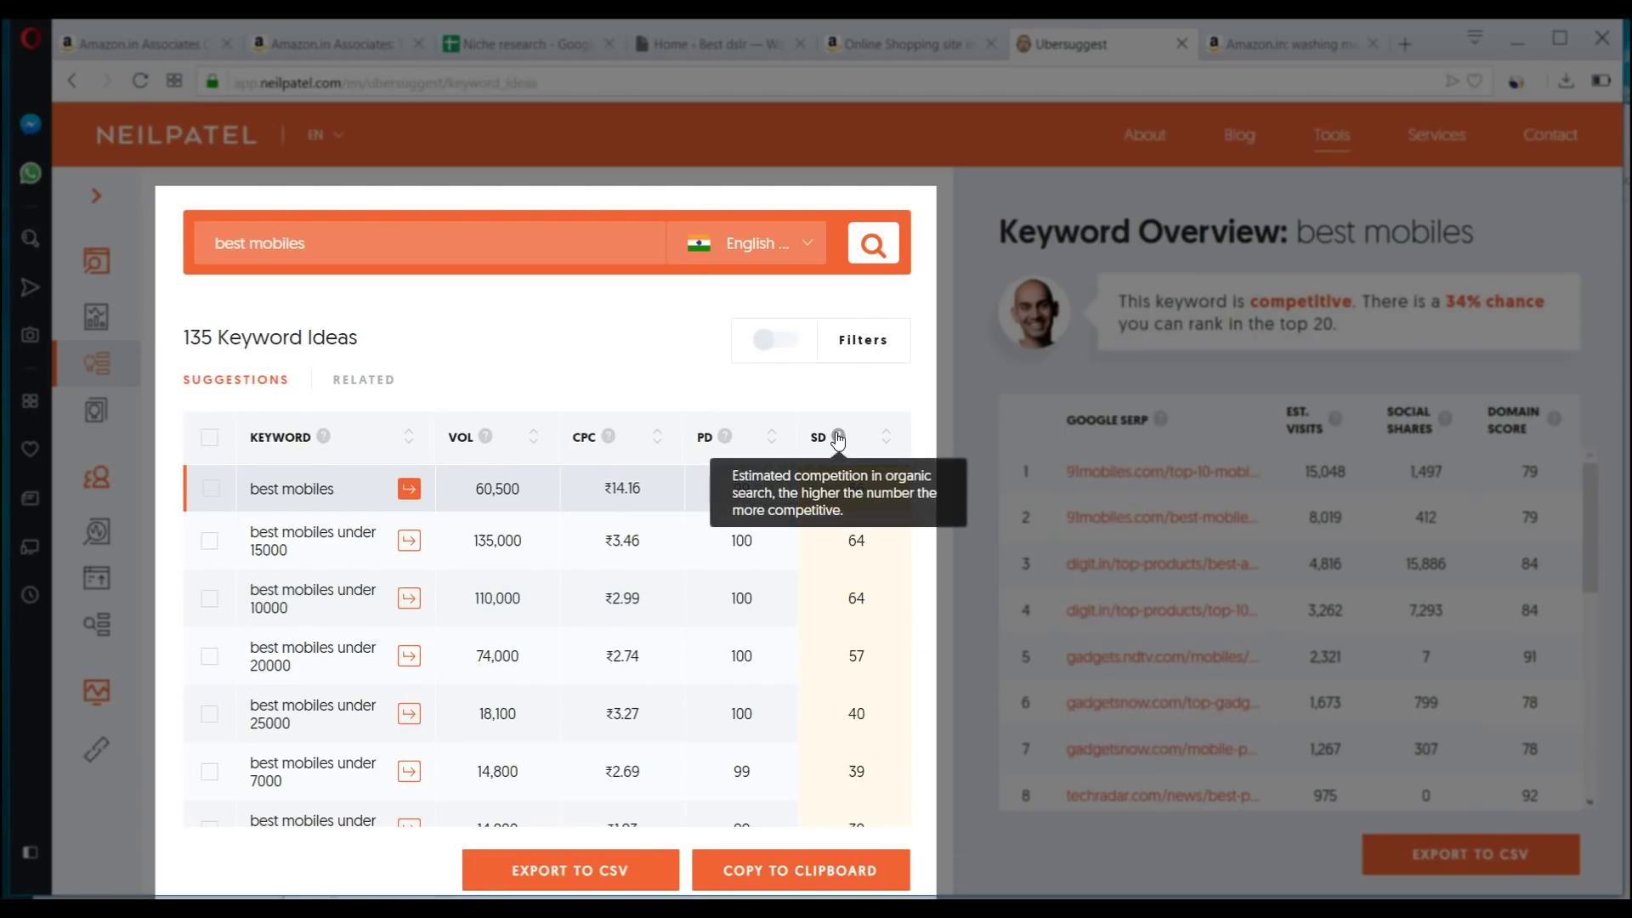
pyautogui.scroll(-2, 464, 620)
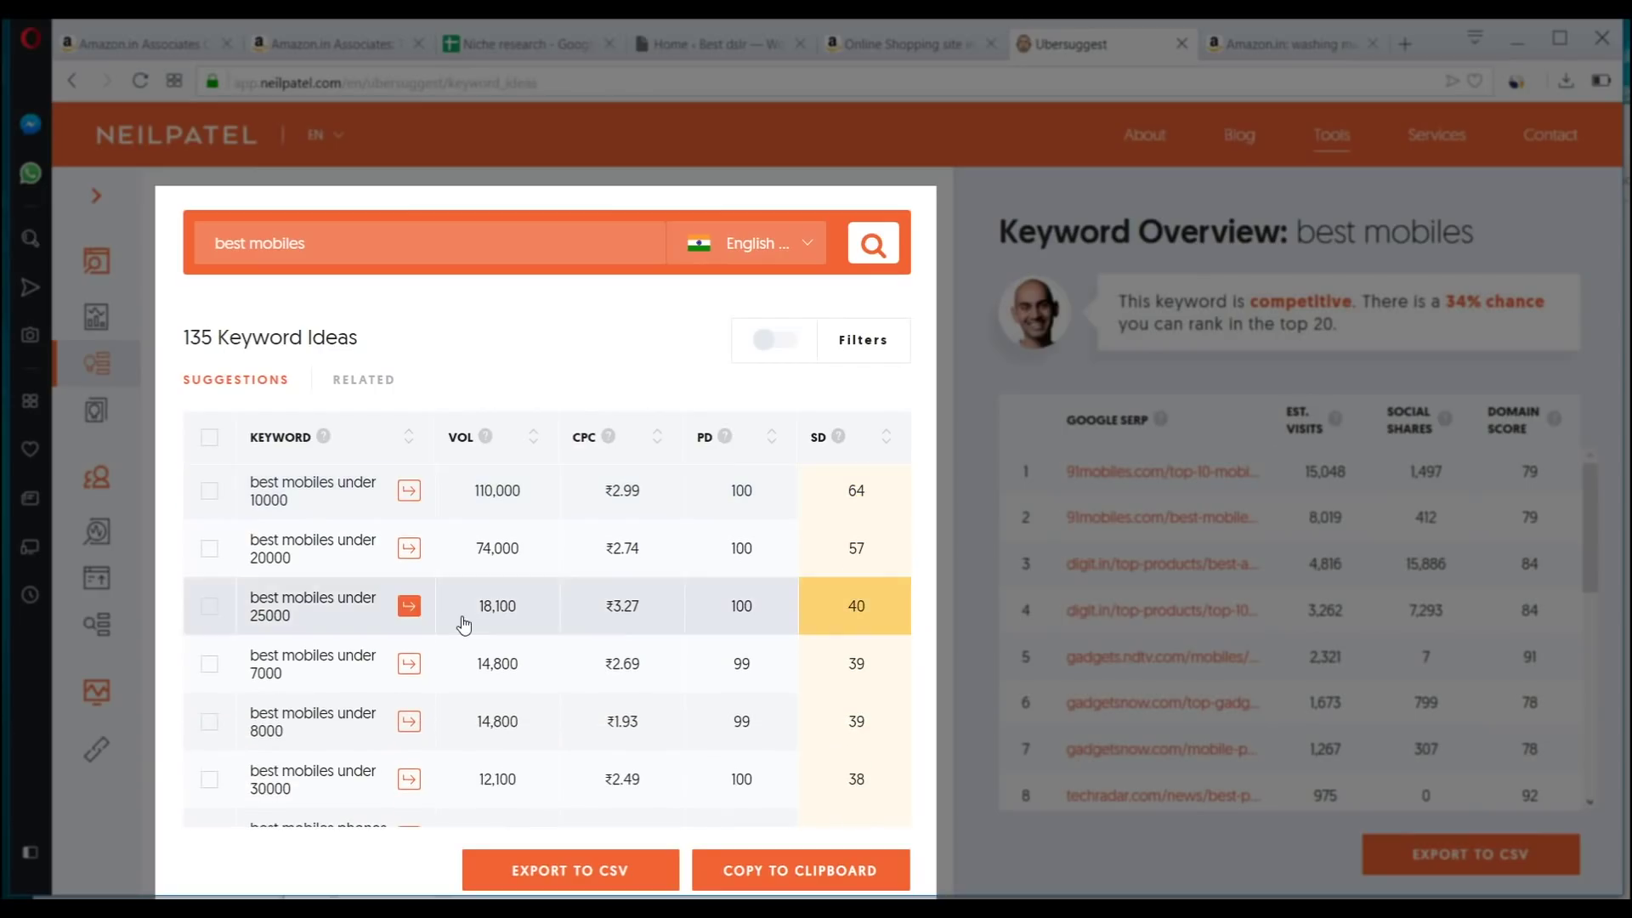
pyautogui.scroll(-5, 527, 650)
pyautogui.scroll(4, 527, 650)
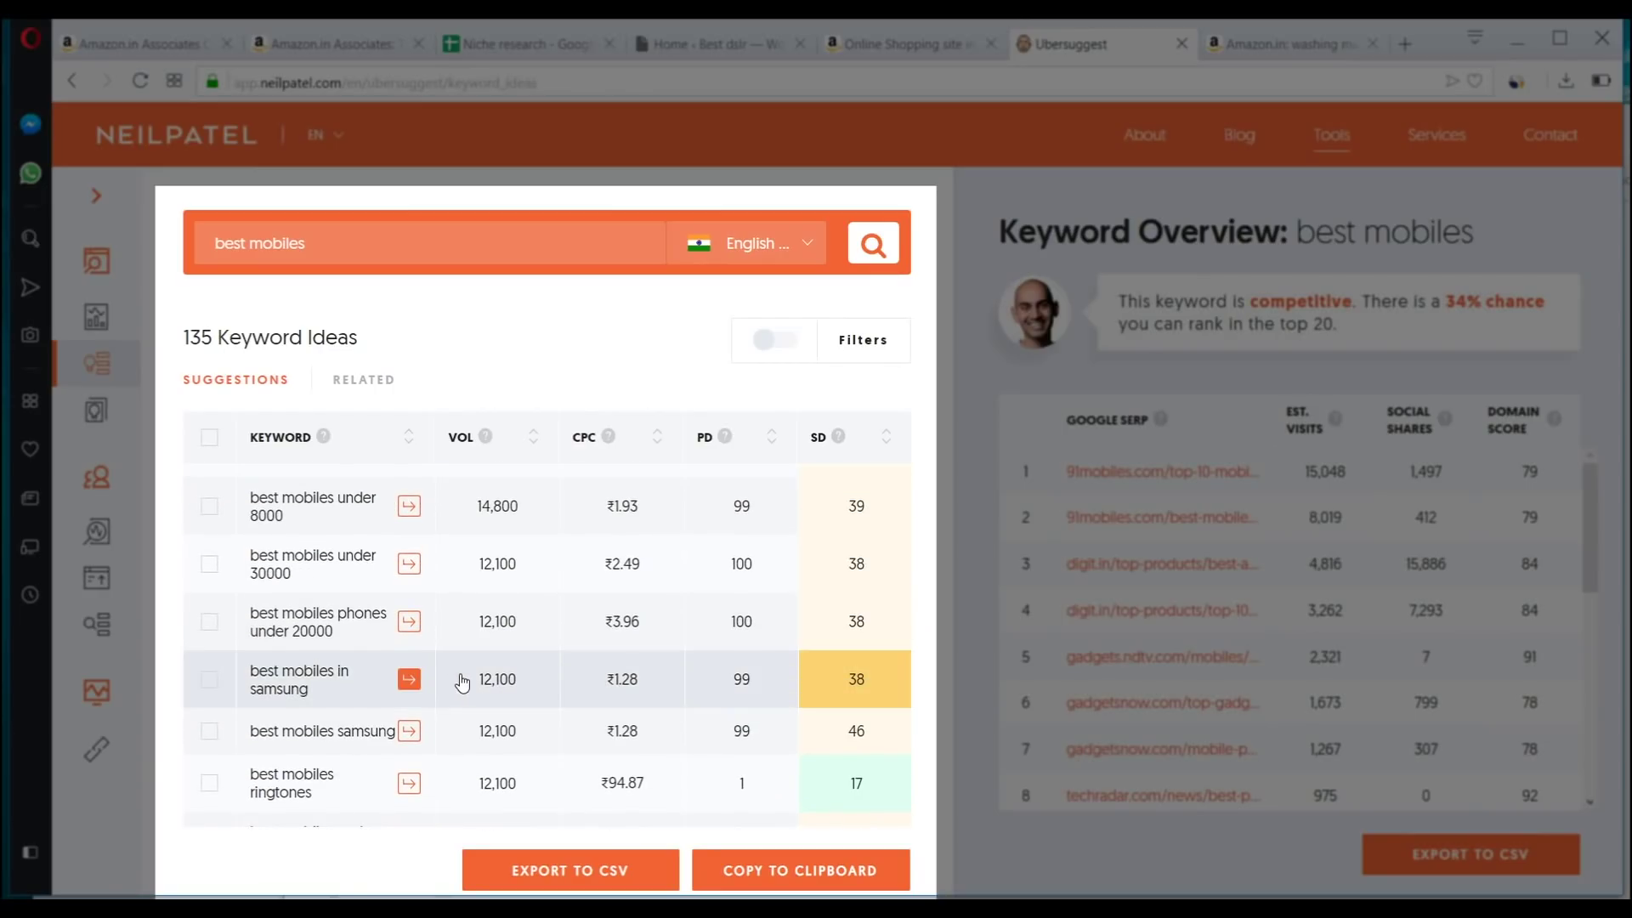
pyautogui.scroll(-6, 519, 671)
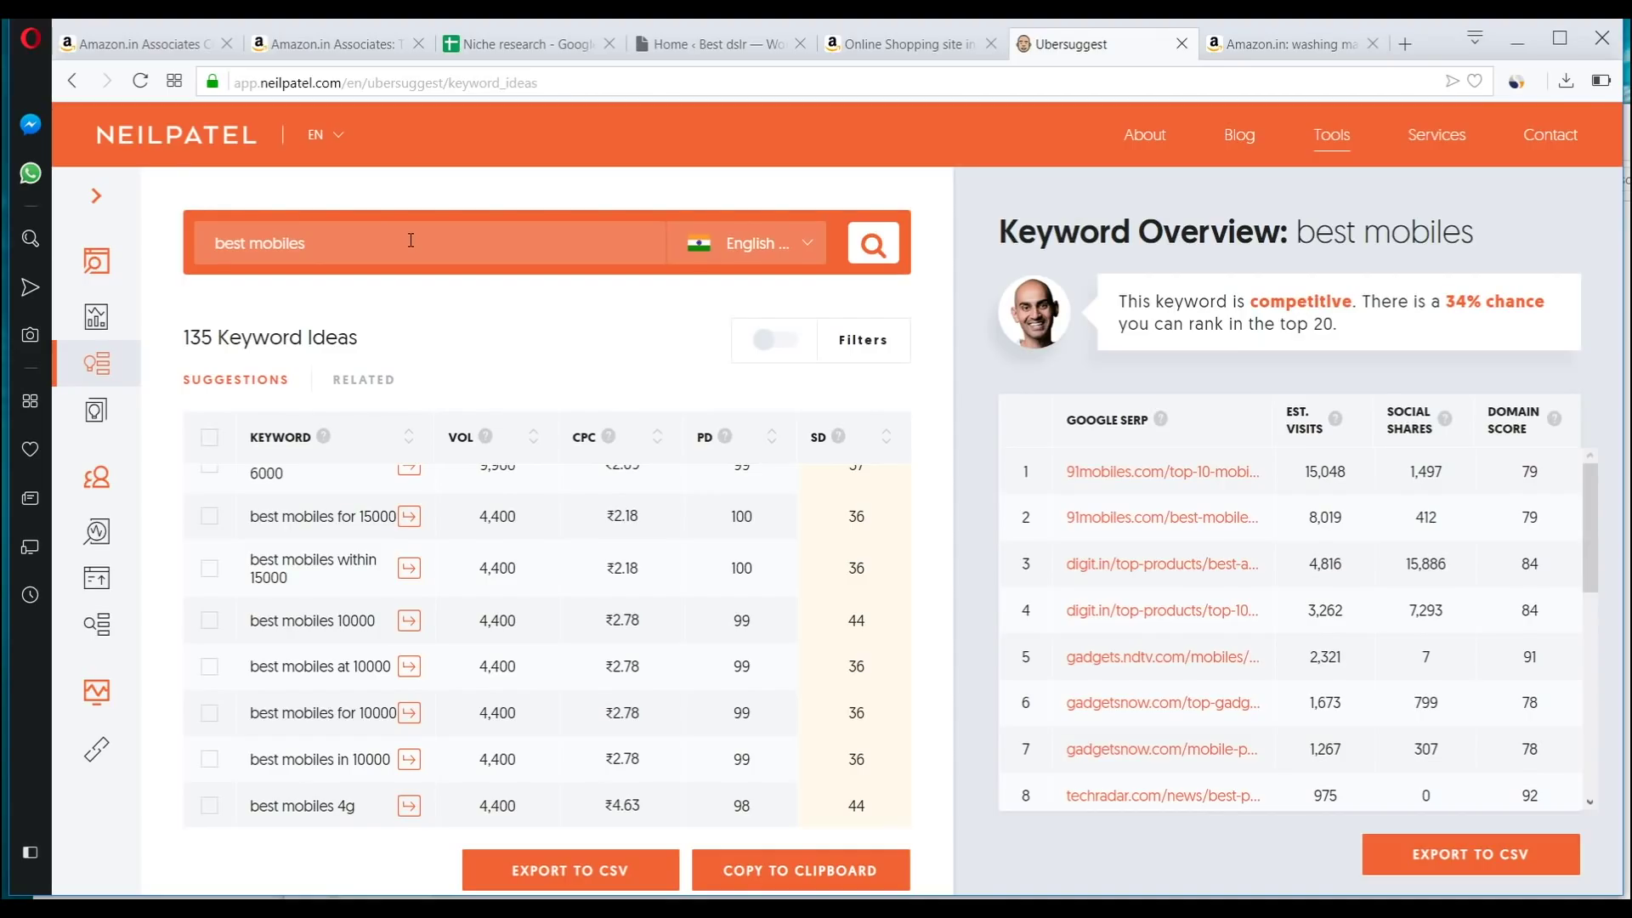
pyautogui.tripleClick(237, 252)
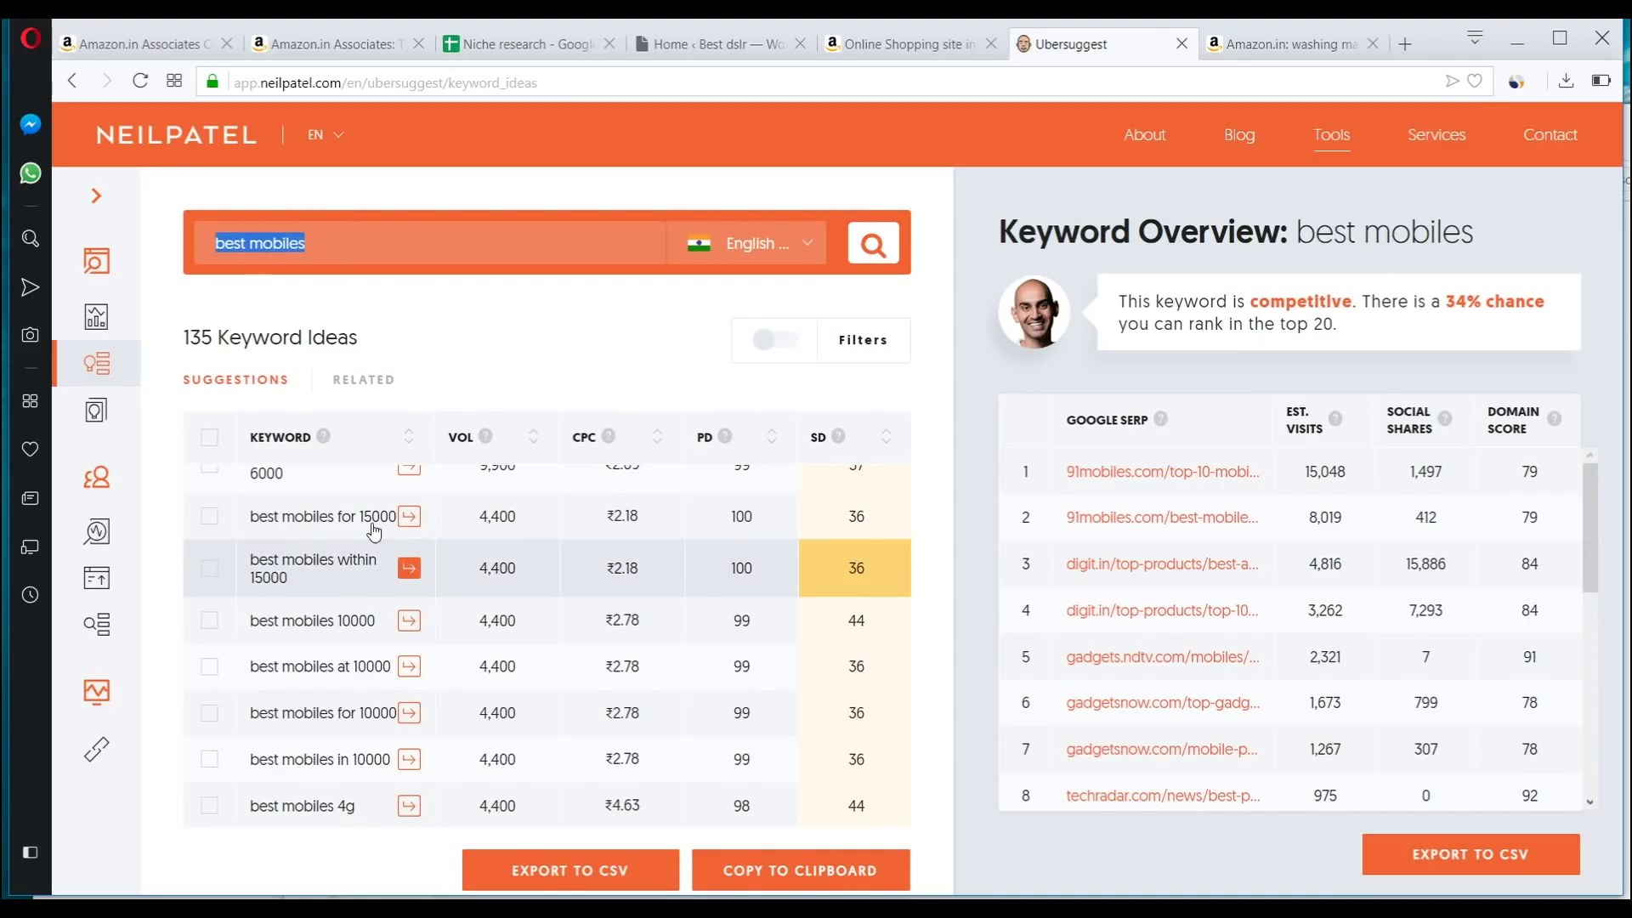
pyautogui.scroll(1, 729, 564)
pyautogui.scroll(1, 831, 451)
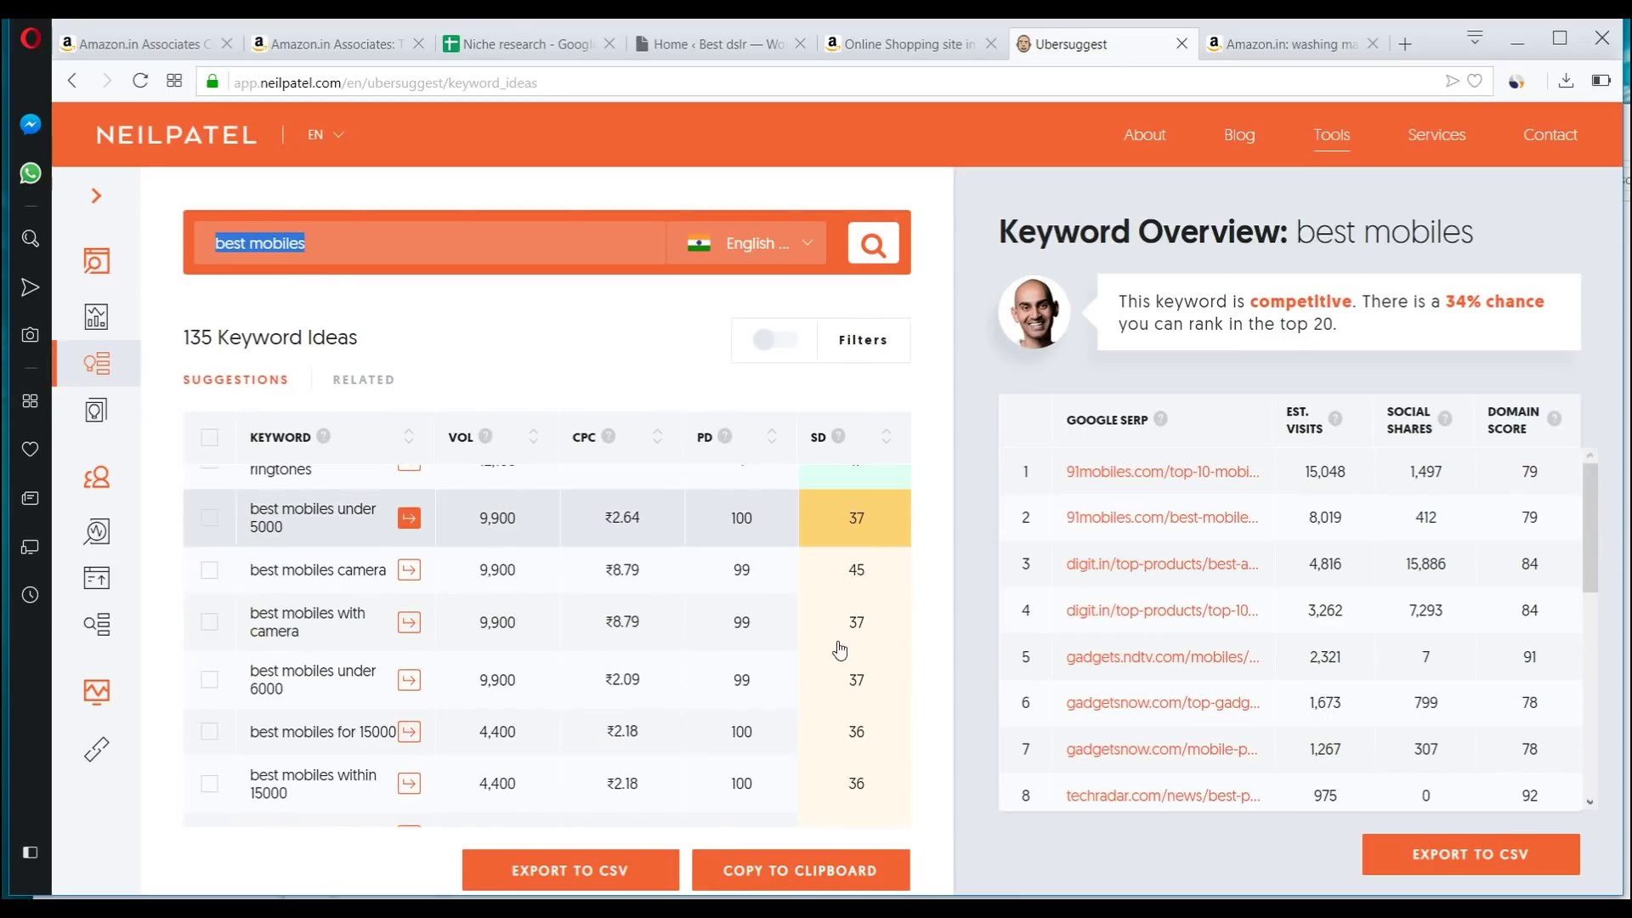
pyautogui.scroll(-3, 875, 739)
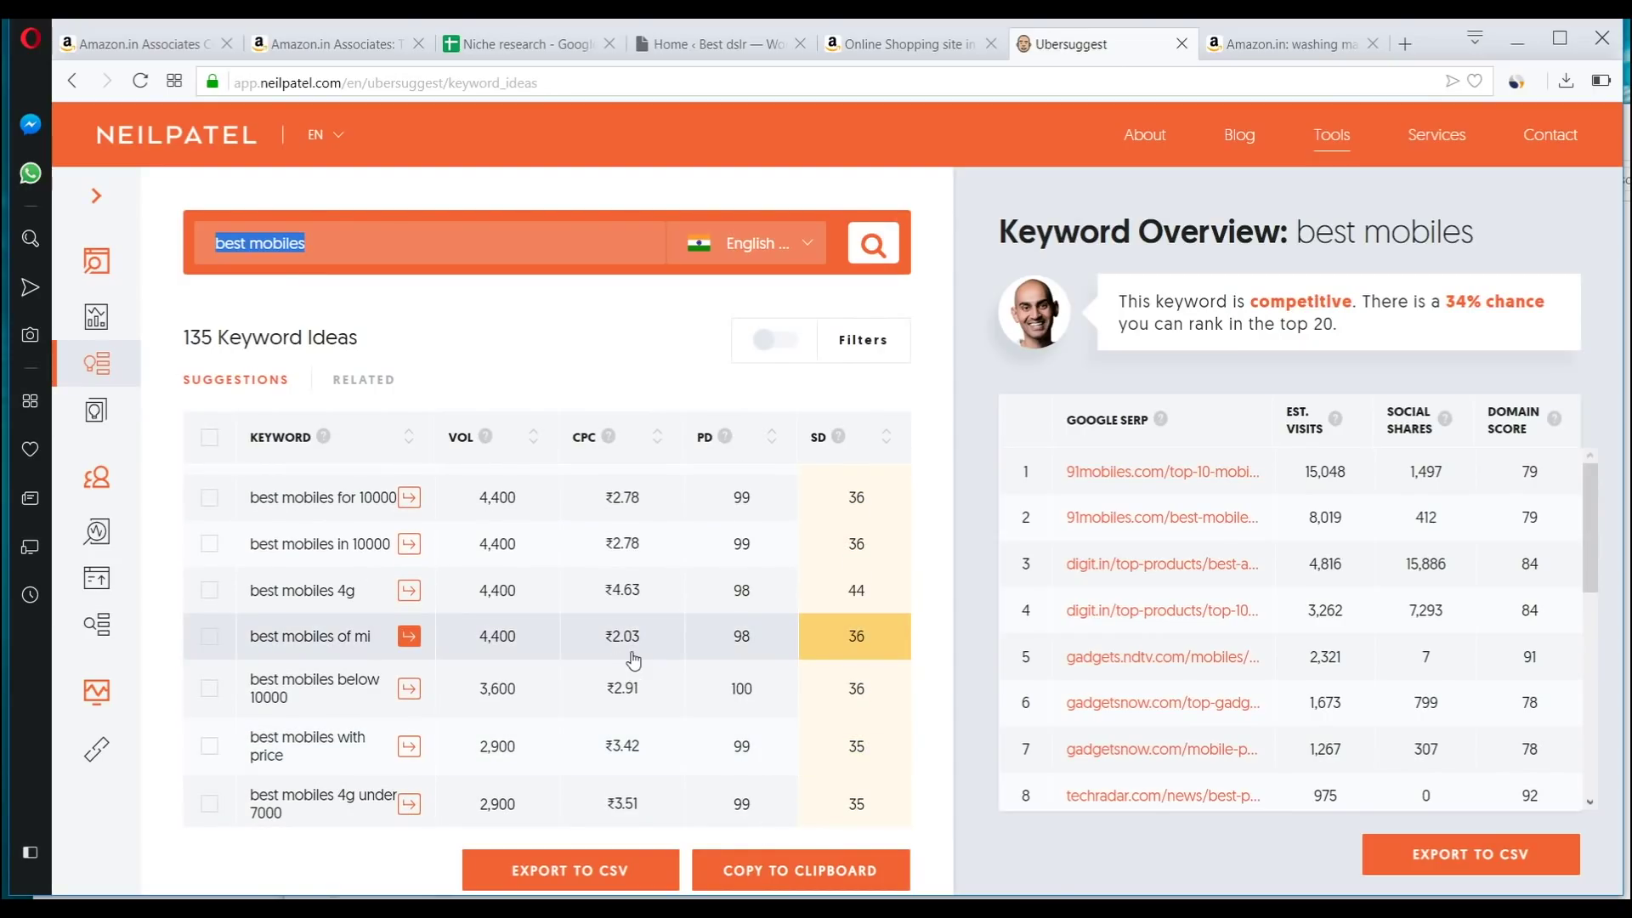
# Recheck the volumes and SEO difficulty of the "best mobiles" suggestions, comparing the price-range phrases with the main keyword
pyautogui.scroll(-5, 634, 654)
pyautogui.scroll(8, 633, 659)
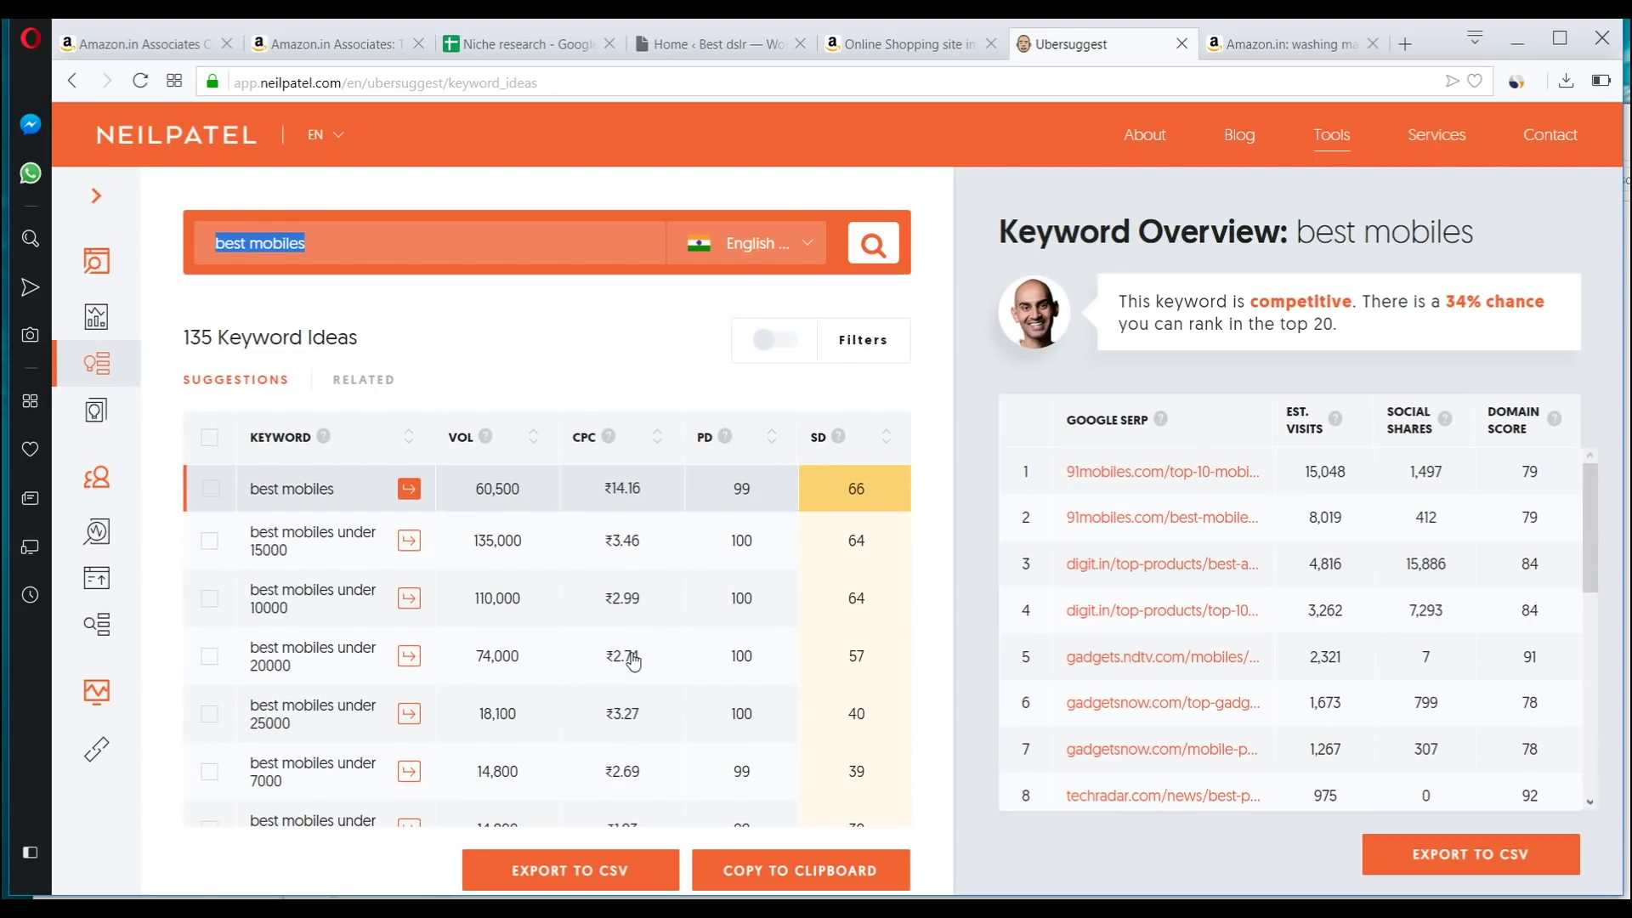
pyautogui.scroll(-3, 633, 661)
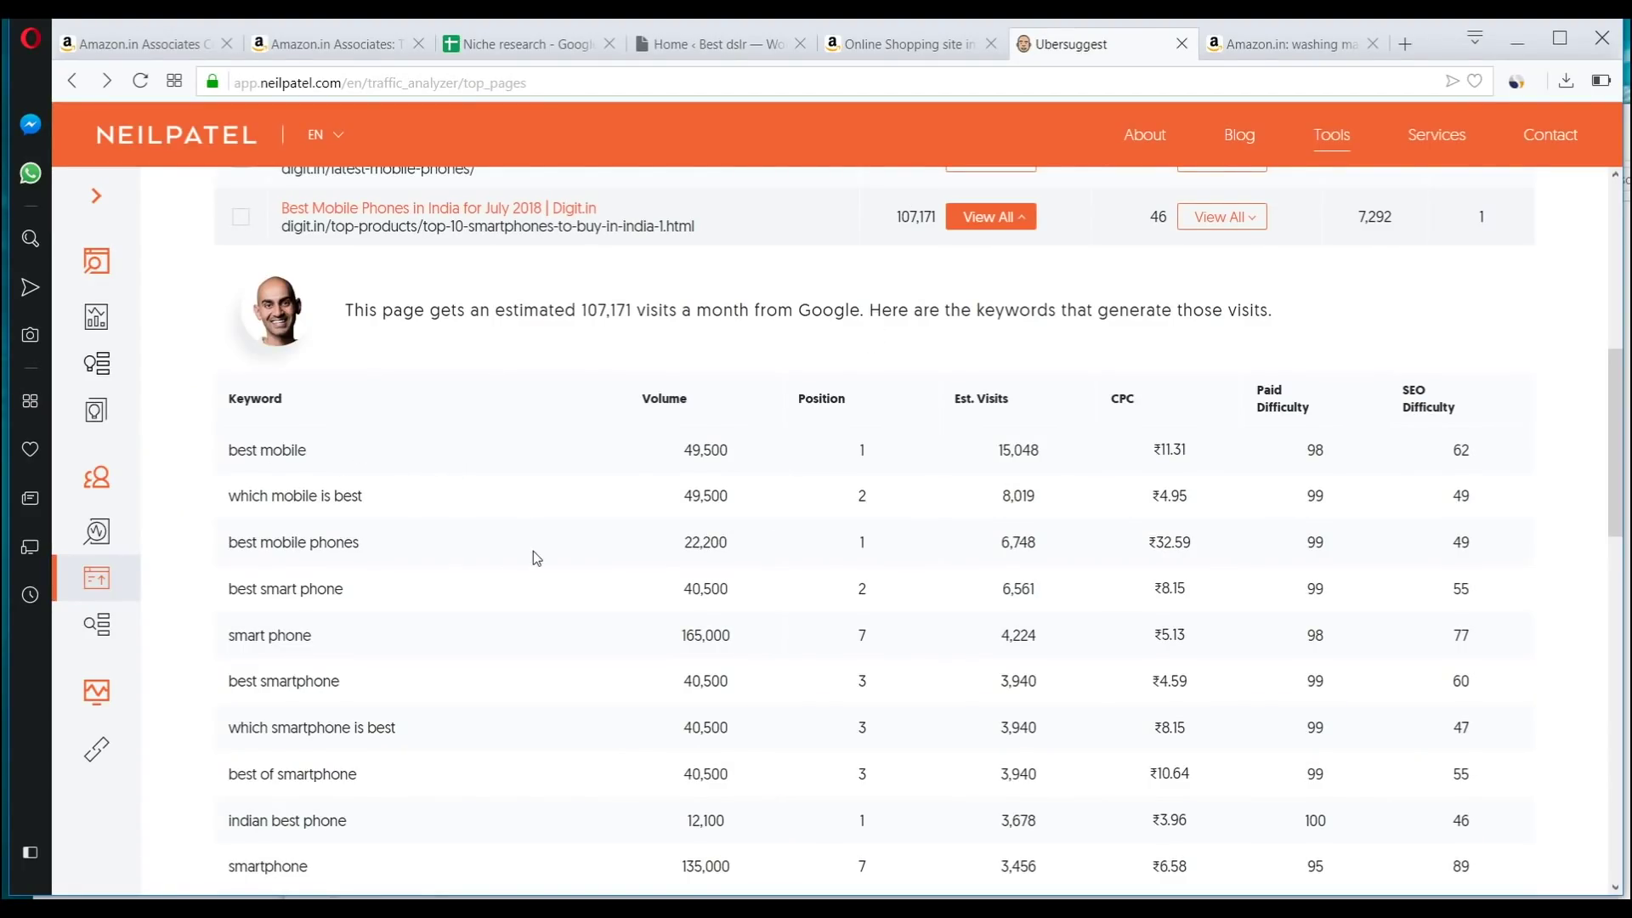
# Examine the keywords driving visits to digit.in's "Best Mobile Phones in India" page, highlighting "best mobile" to check its SEO difficulty
pyautogui.scroll(-3, 533, 551)
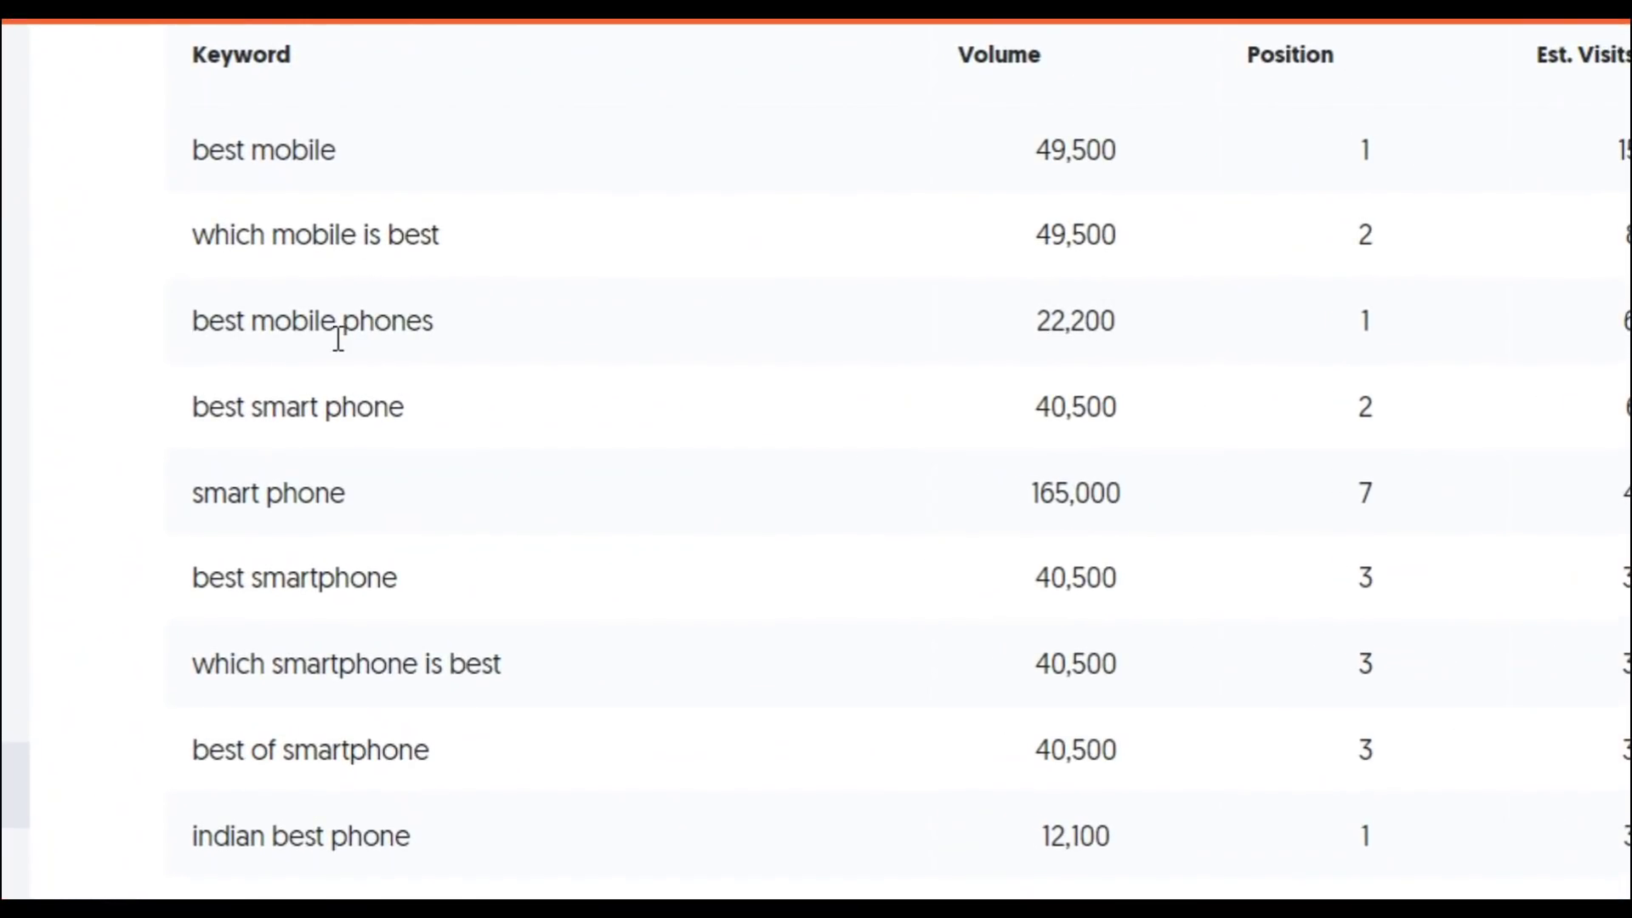
pyautogui.scroll(2, 816, 459)
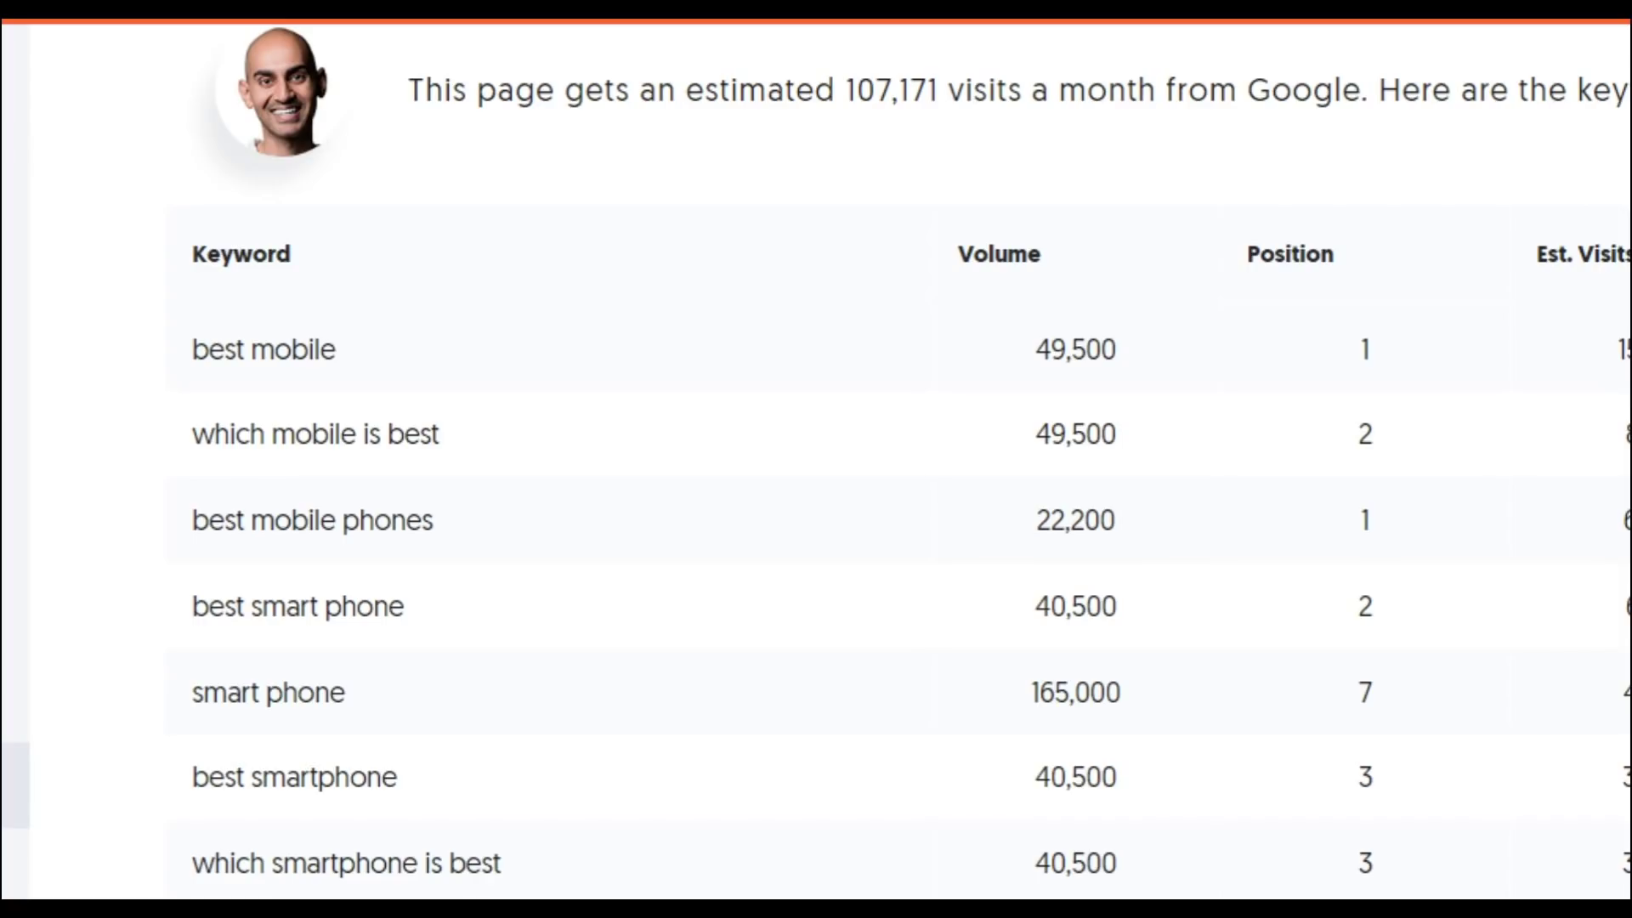
pyautogui.moveTo(195, 349); pyautogui.dragTo(337, 350)
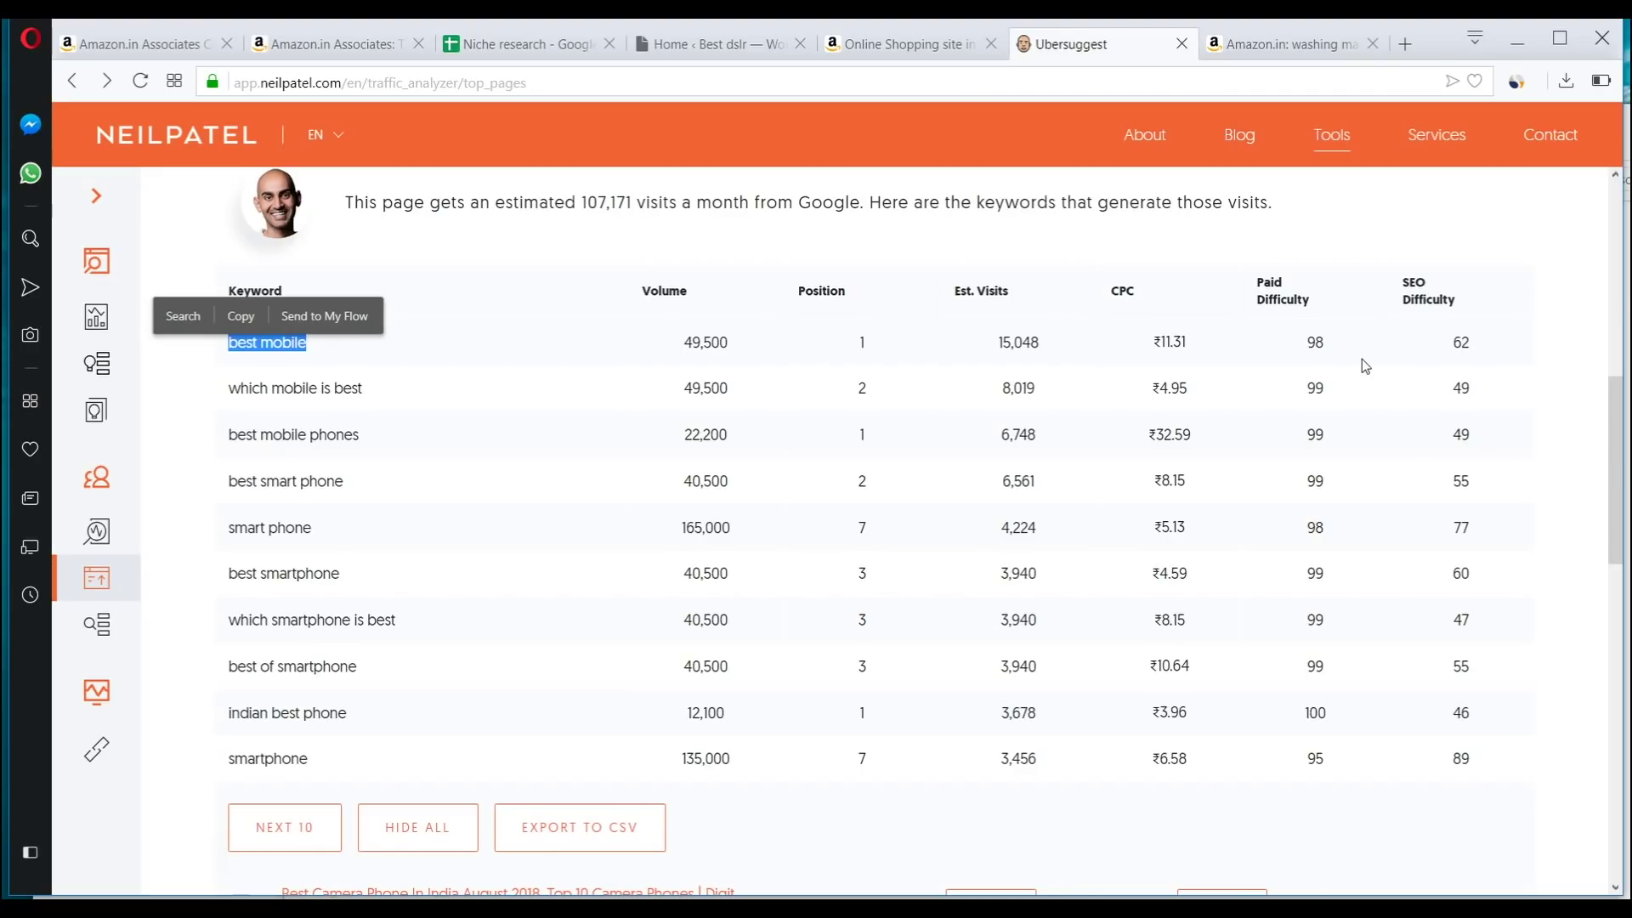
pyautogui.scroll(3, 972, 405)
# Review the category earnings and competition in the Niche research spreadsheet, and return to the digit.in keyword list in Ubersuggest
pyautogui.click(331, 44)
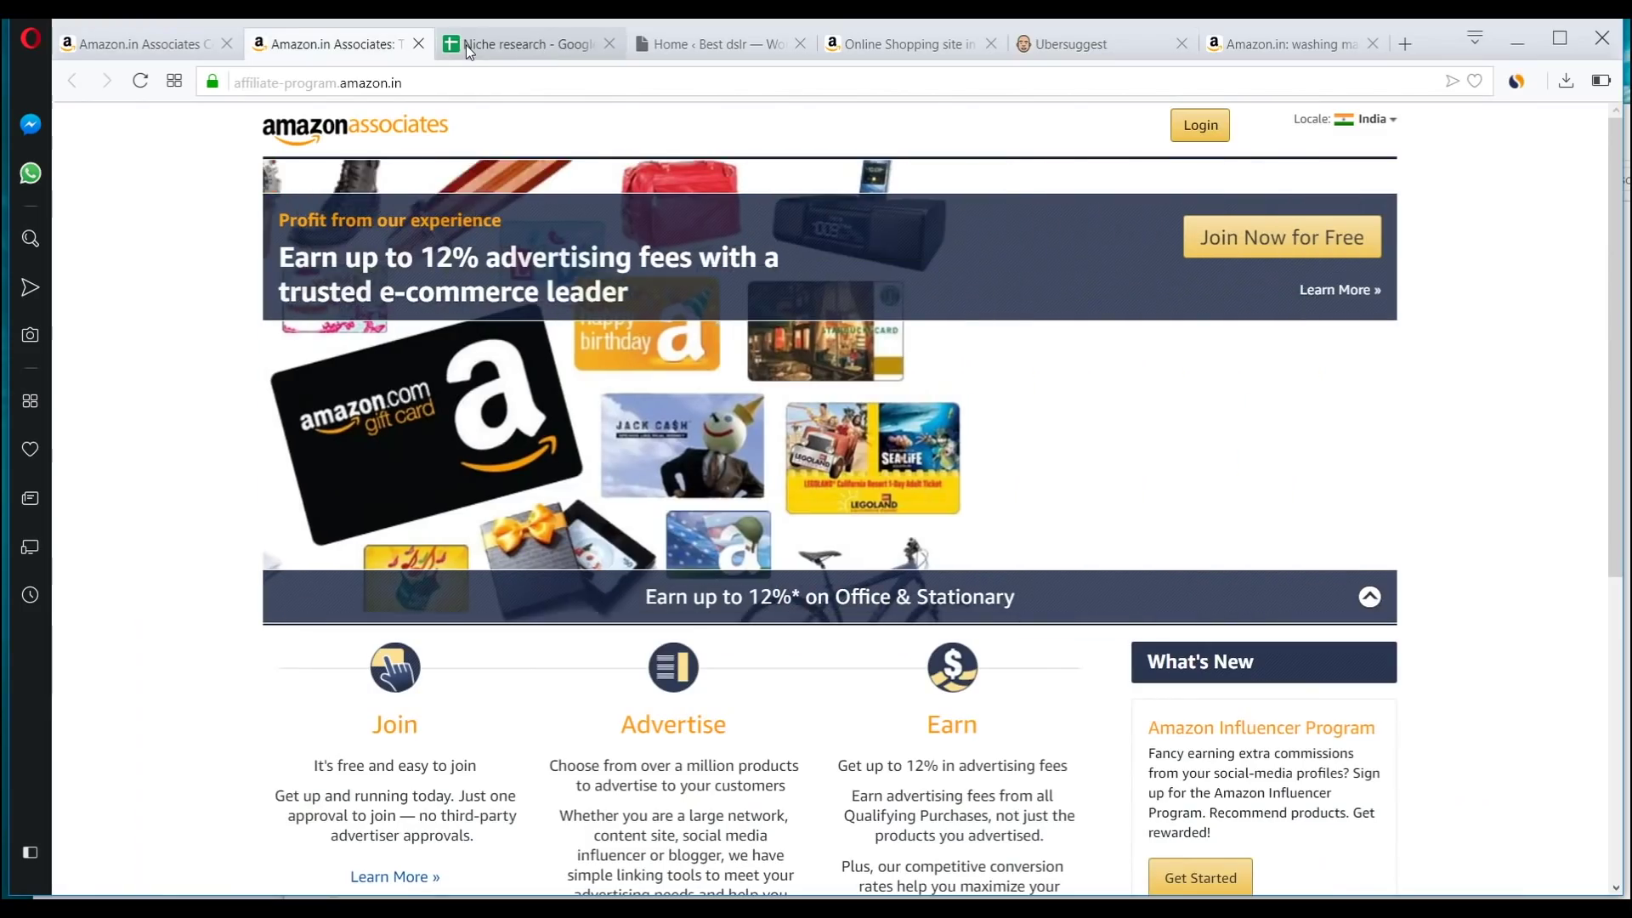
pyautogui.click(498, 47)
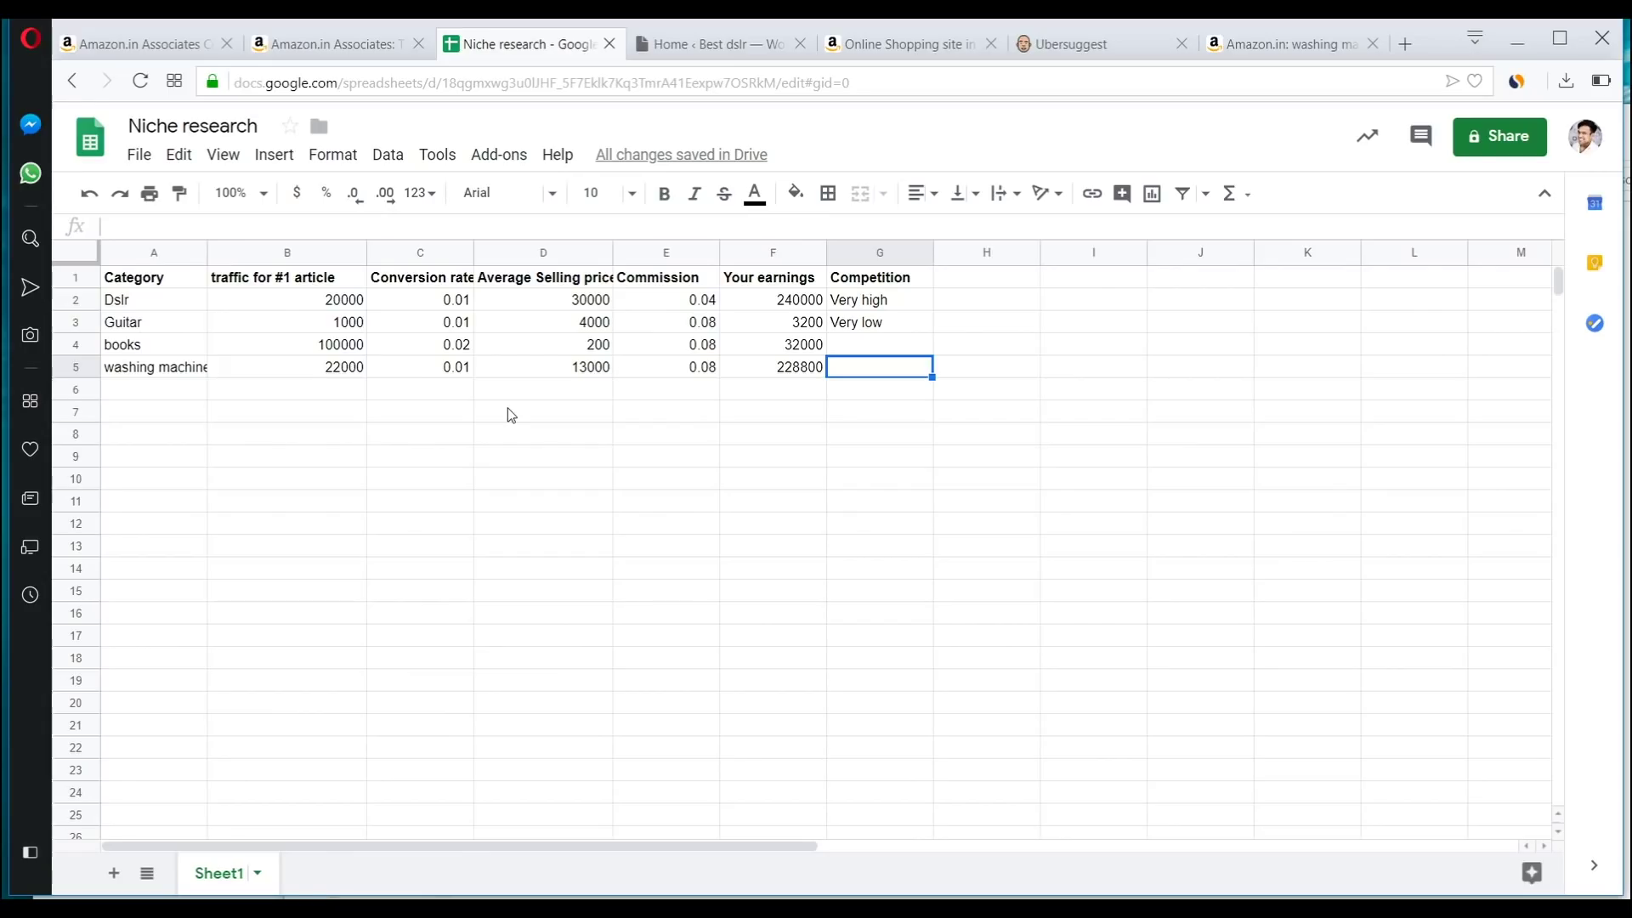
pyautogui.click(1118, 55)
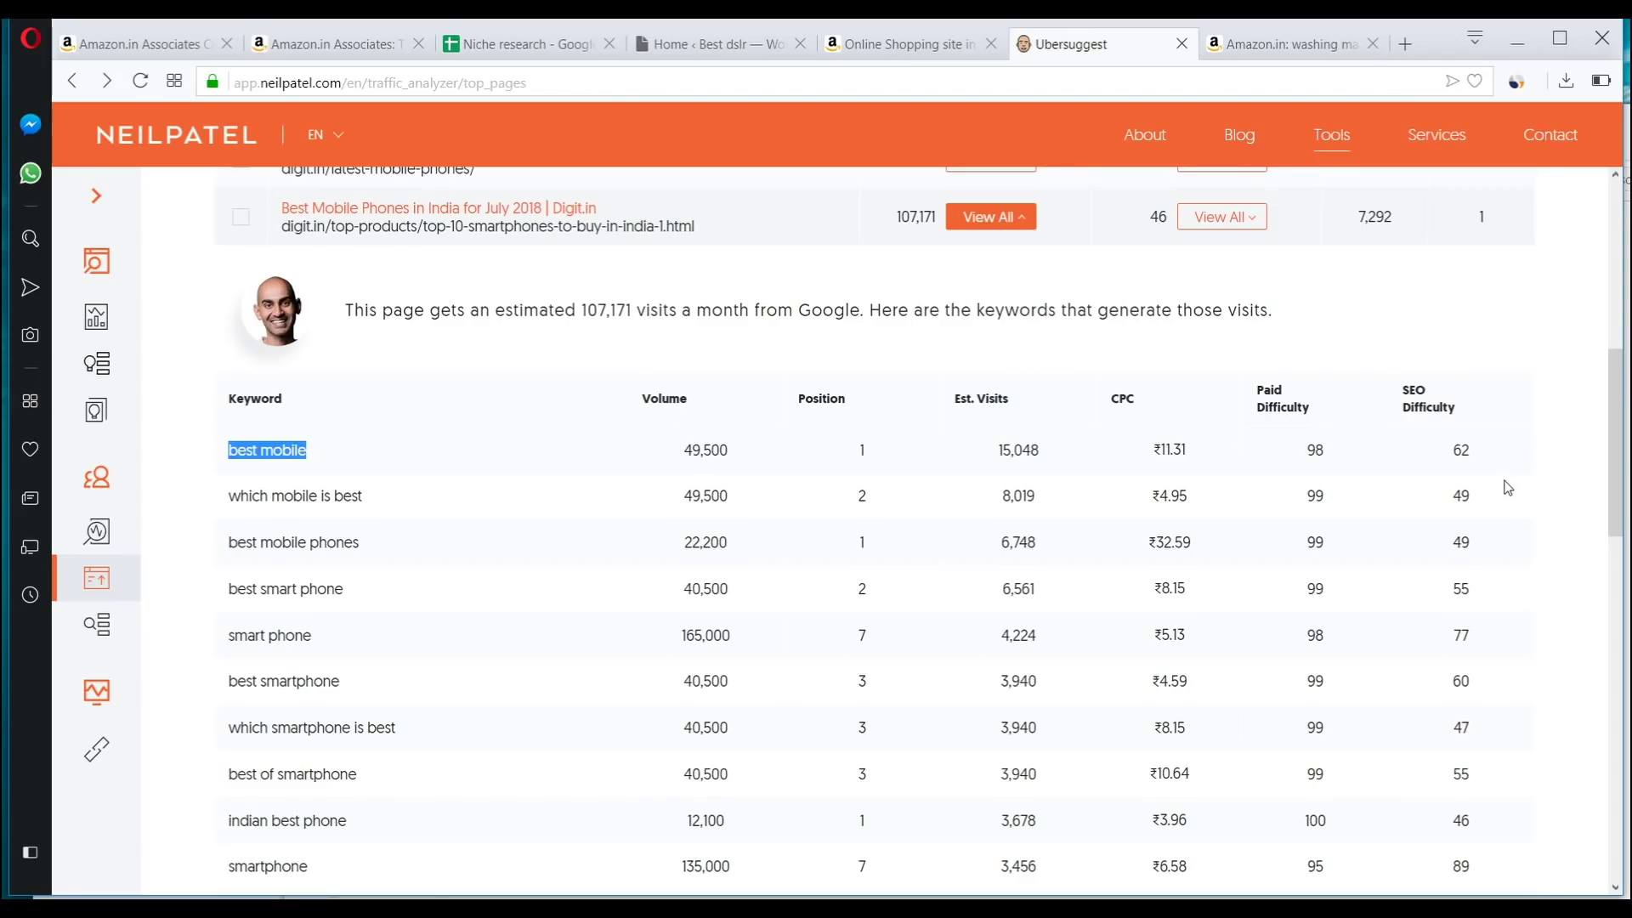
# Check the fixed advertising rates for mobile phones and other product categories in the Amazon Associates fee schedule
pyautogui.click(161, 53)
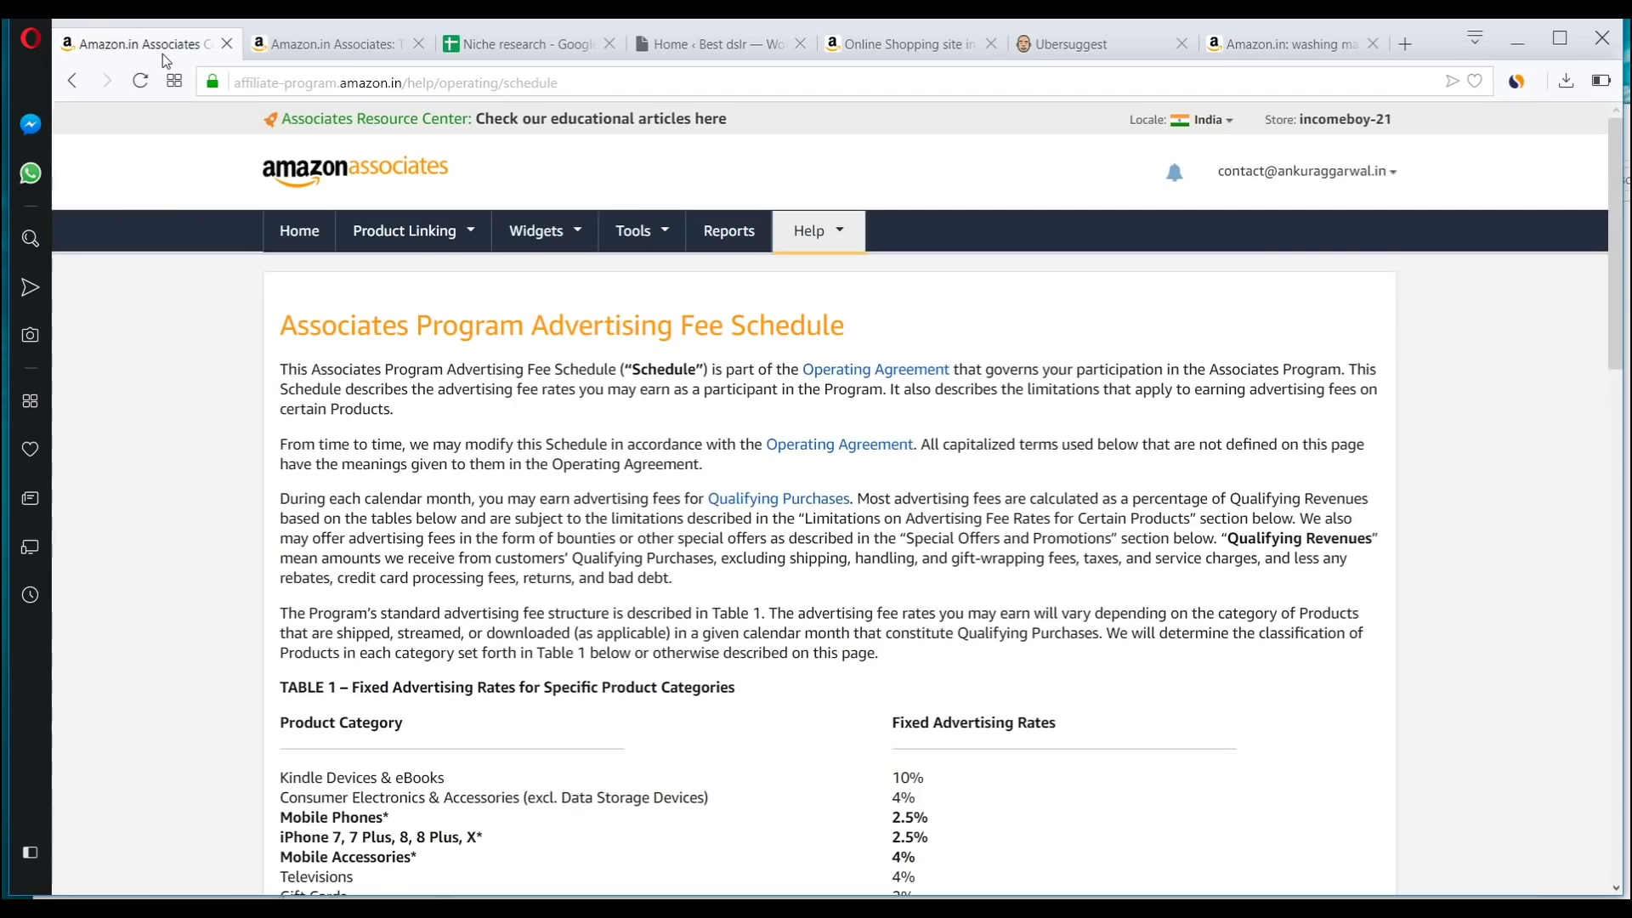
pyautogui.scroll(-5, 889, 670)
pyautogui.scroll(-3, 889, 670)
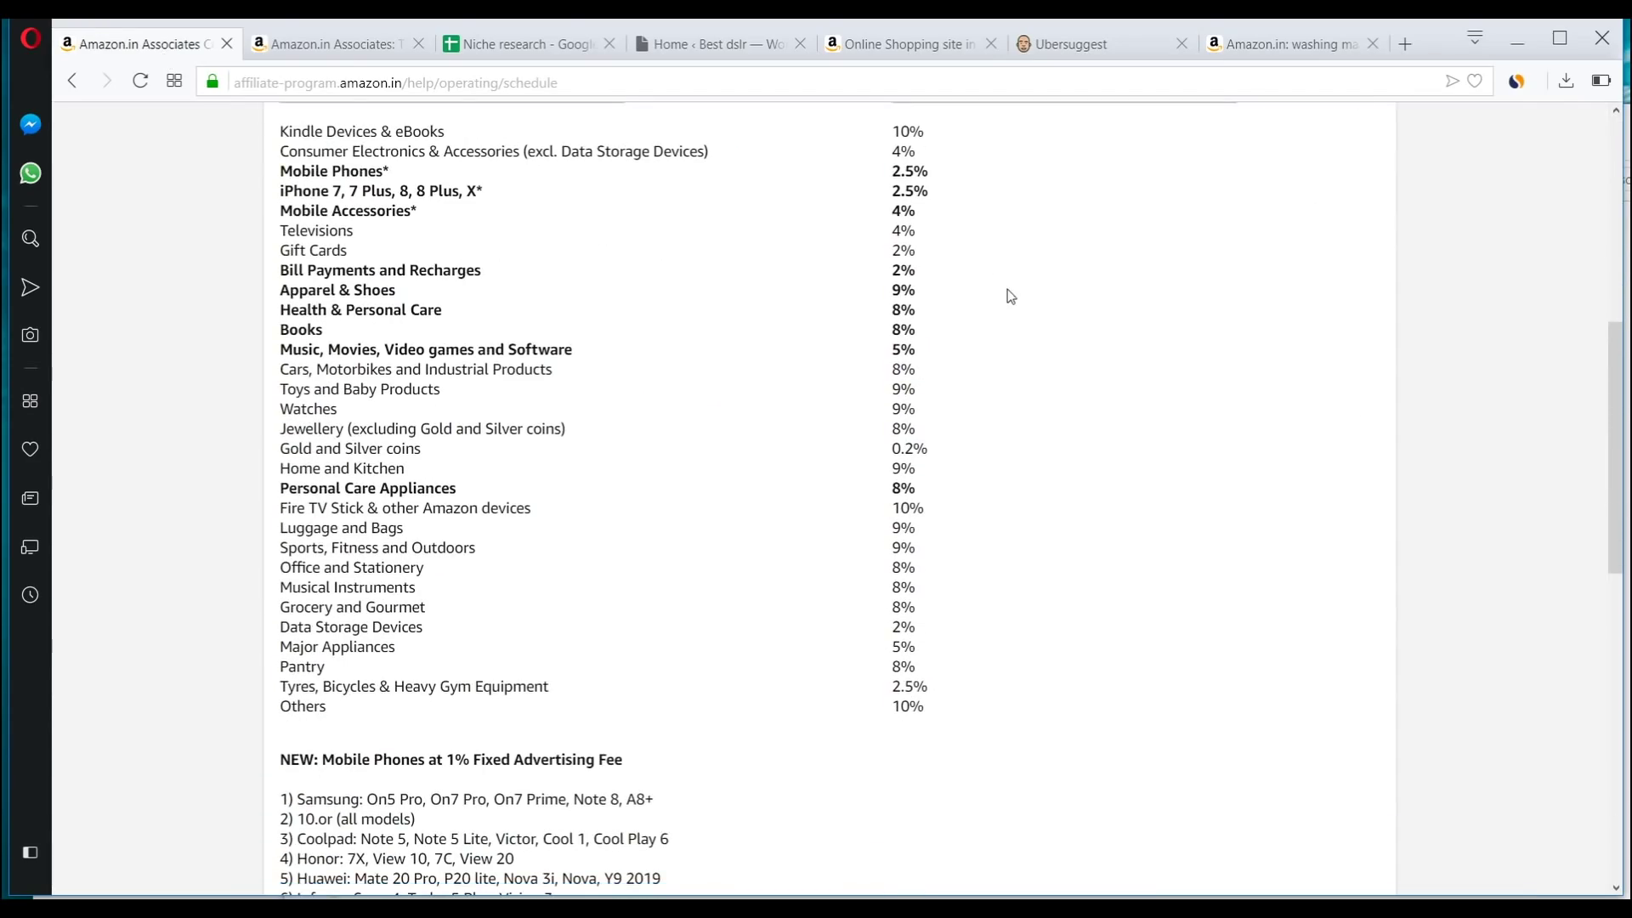
pyautogui.scroll(3, 868, 593)
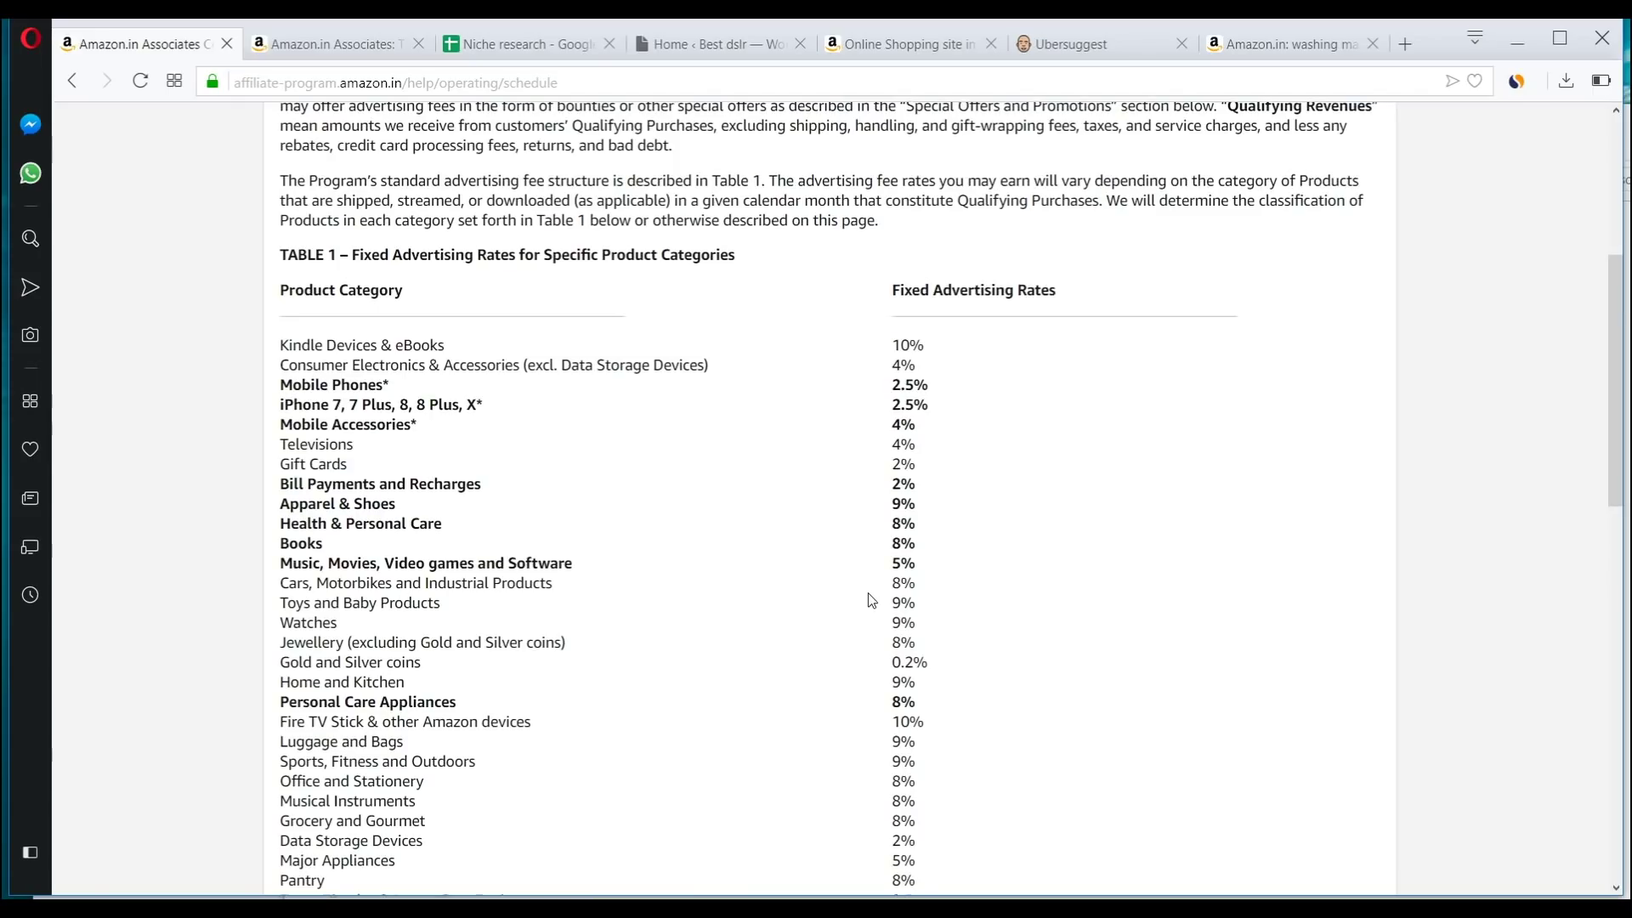
pyautogui.scroll(-2, 869, 594)
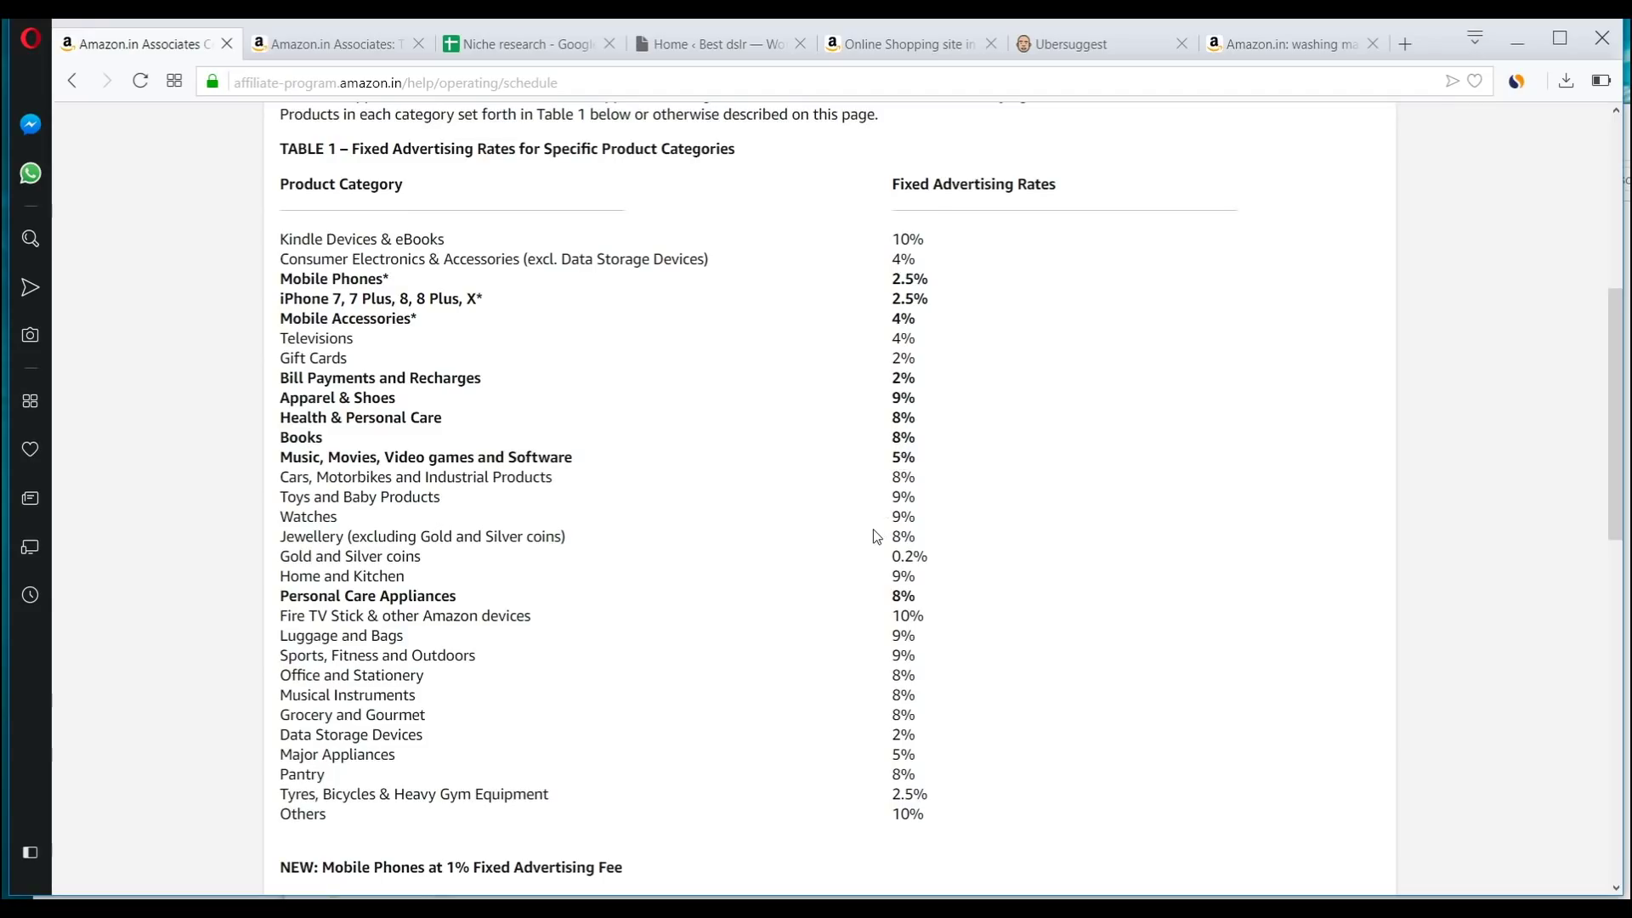
# Search Google for "best washing machine in india" in a new browser tab
pyautogui.click(1096, 44)
pyautogui.click(1405, 43)
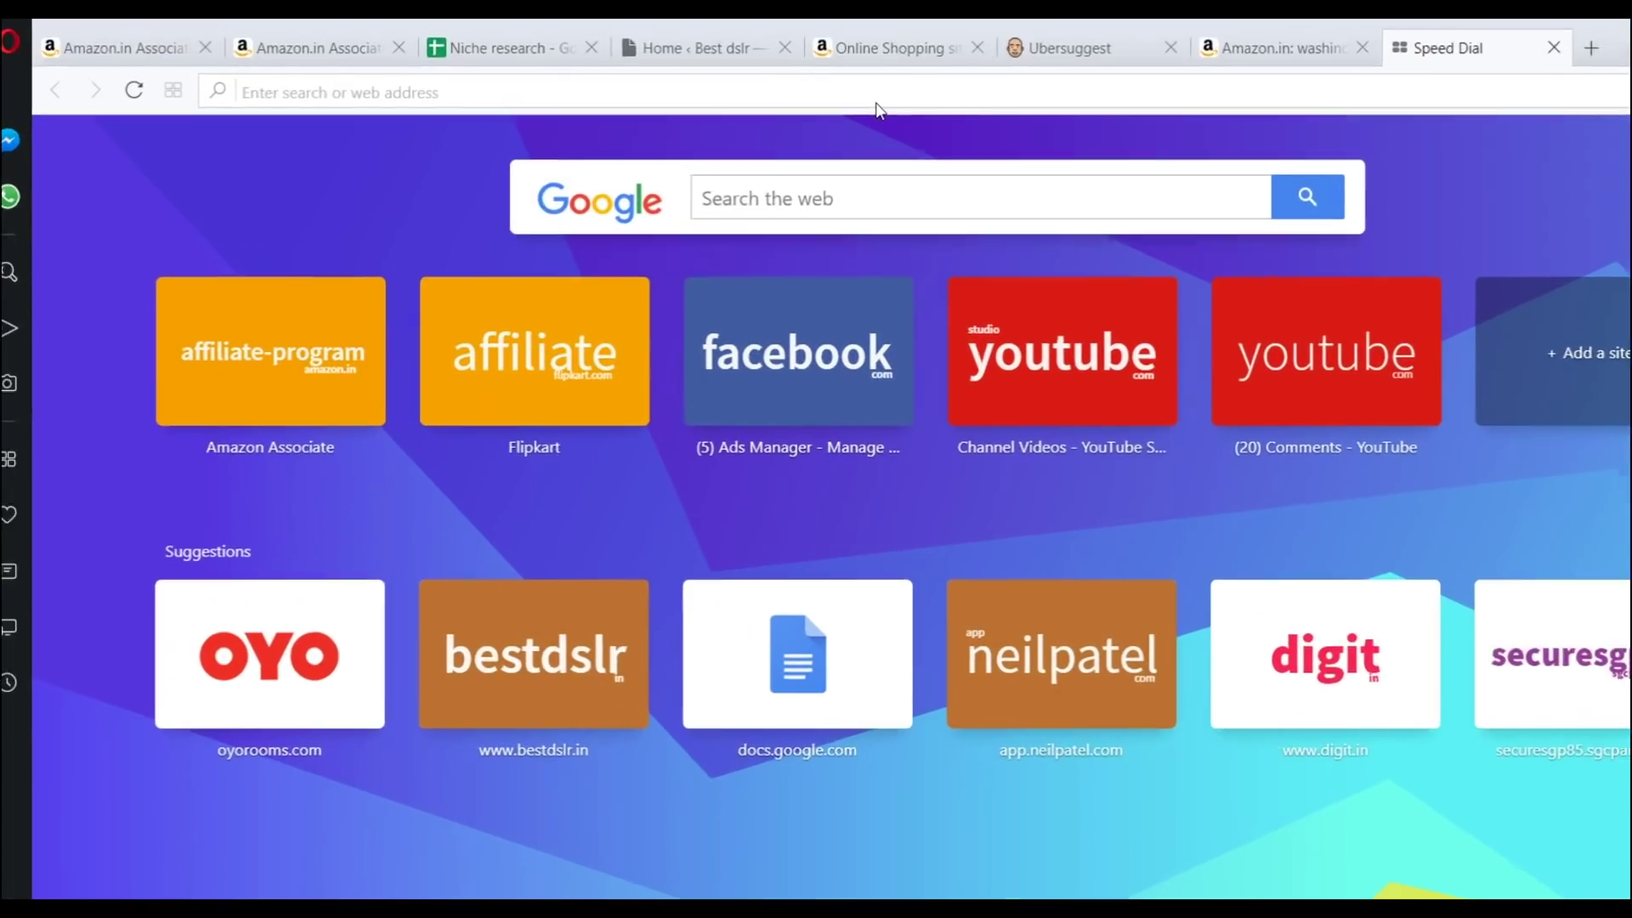
pyautogui.click(782, 94)
pyautogui.write('best ')
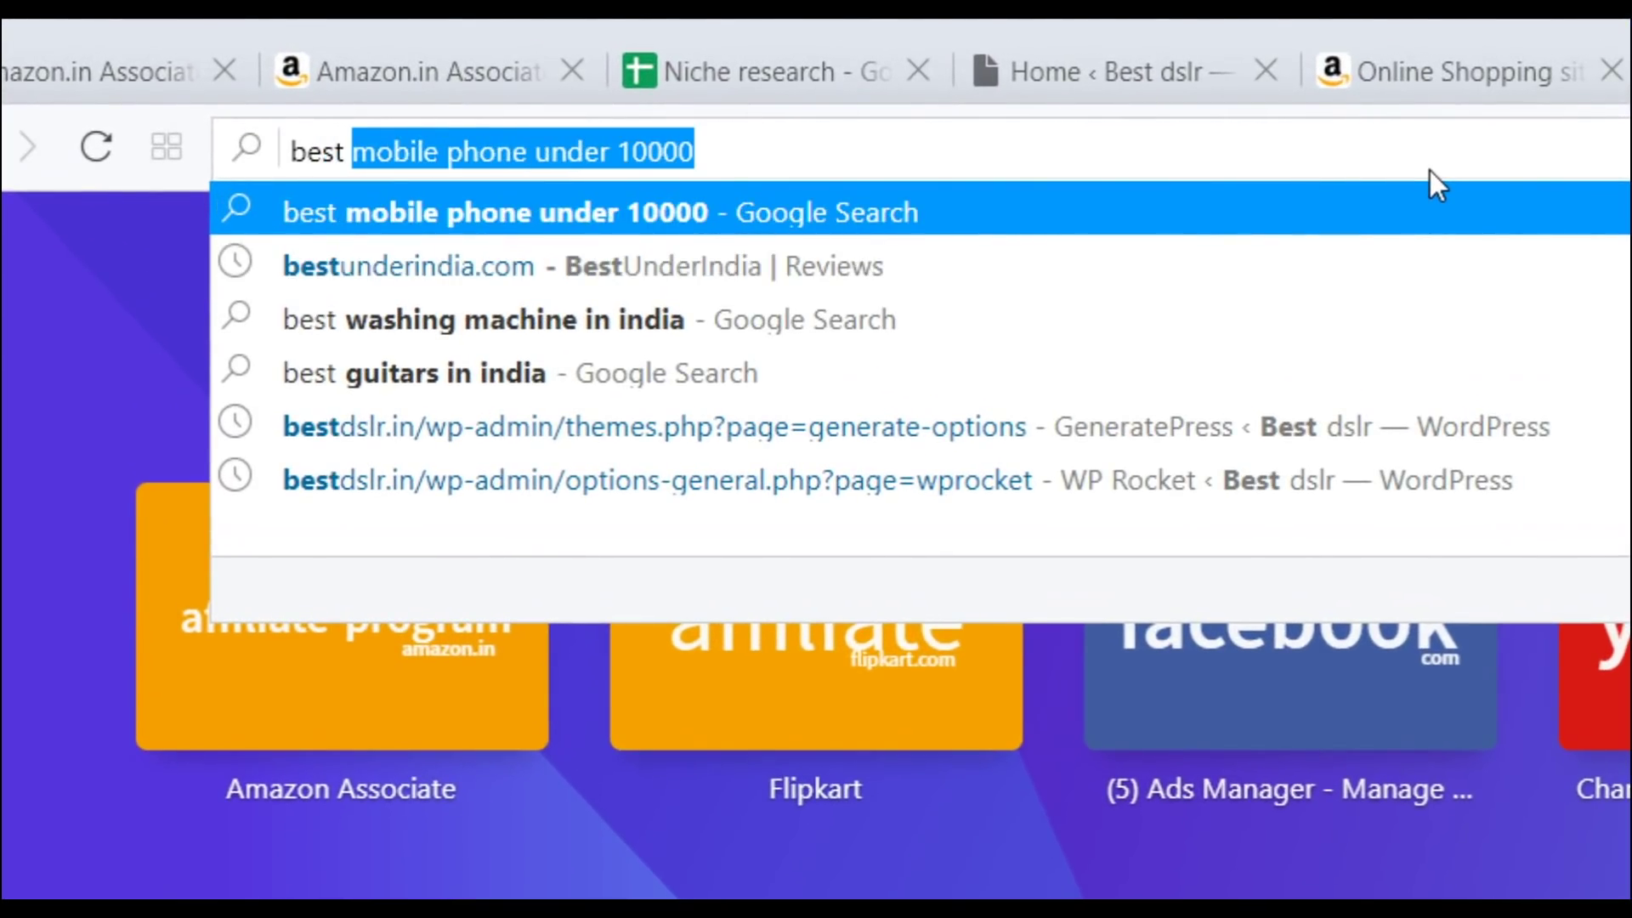
pyautogui.write('washing machine ')
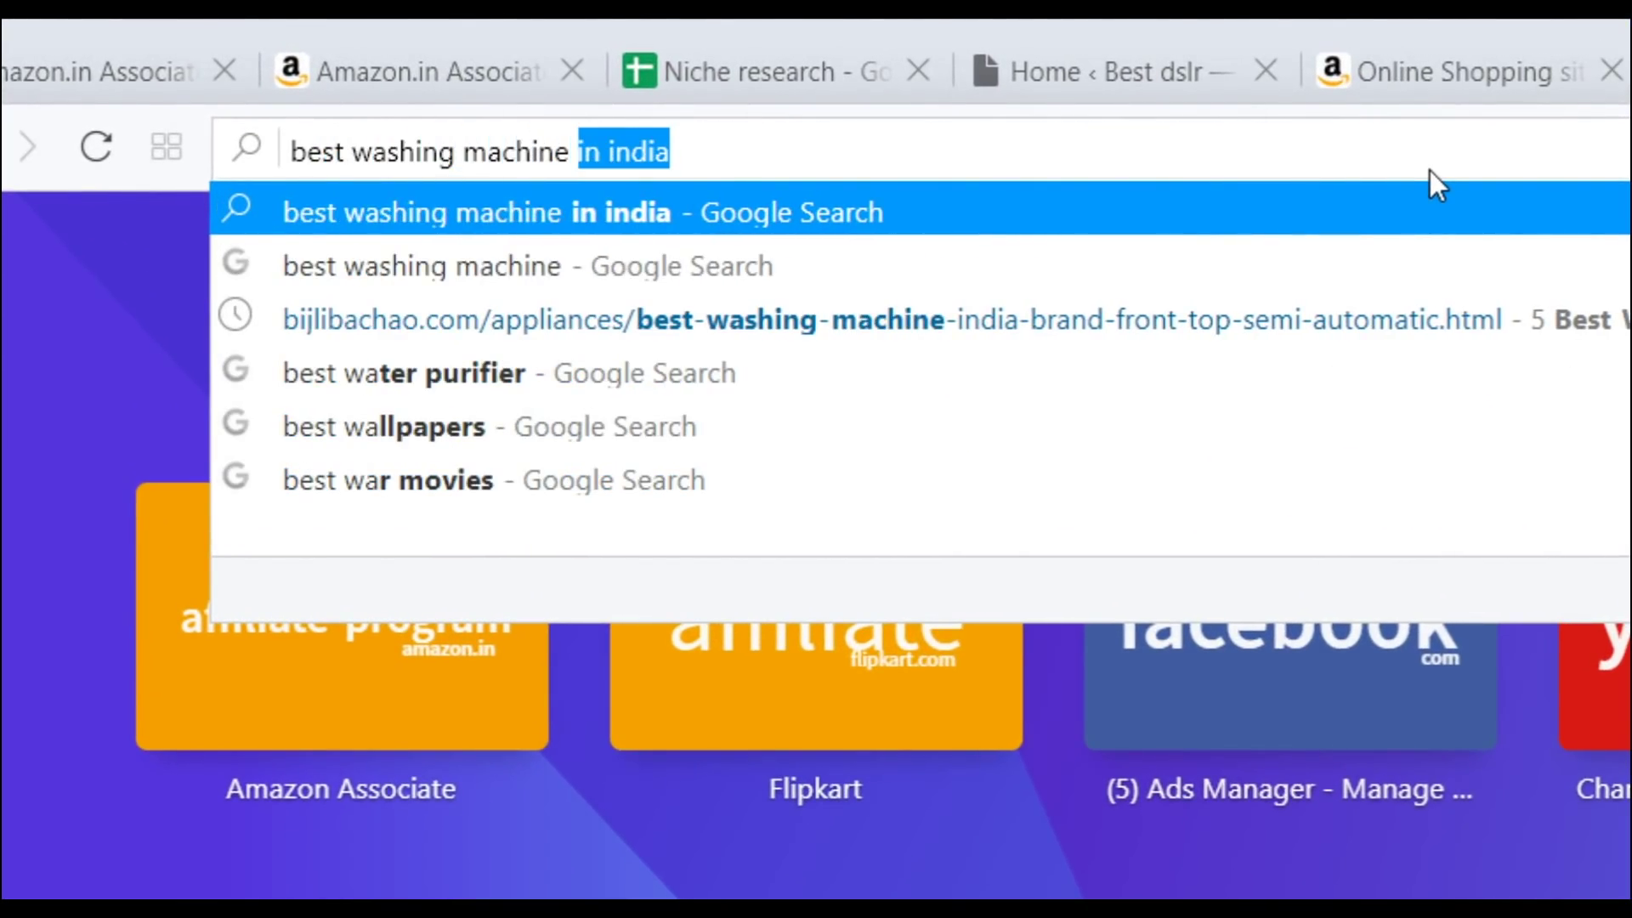
pyautogui.write('in i')
pyautogui.press('Return')
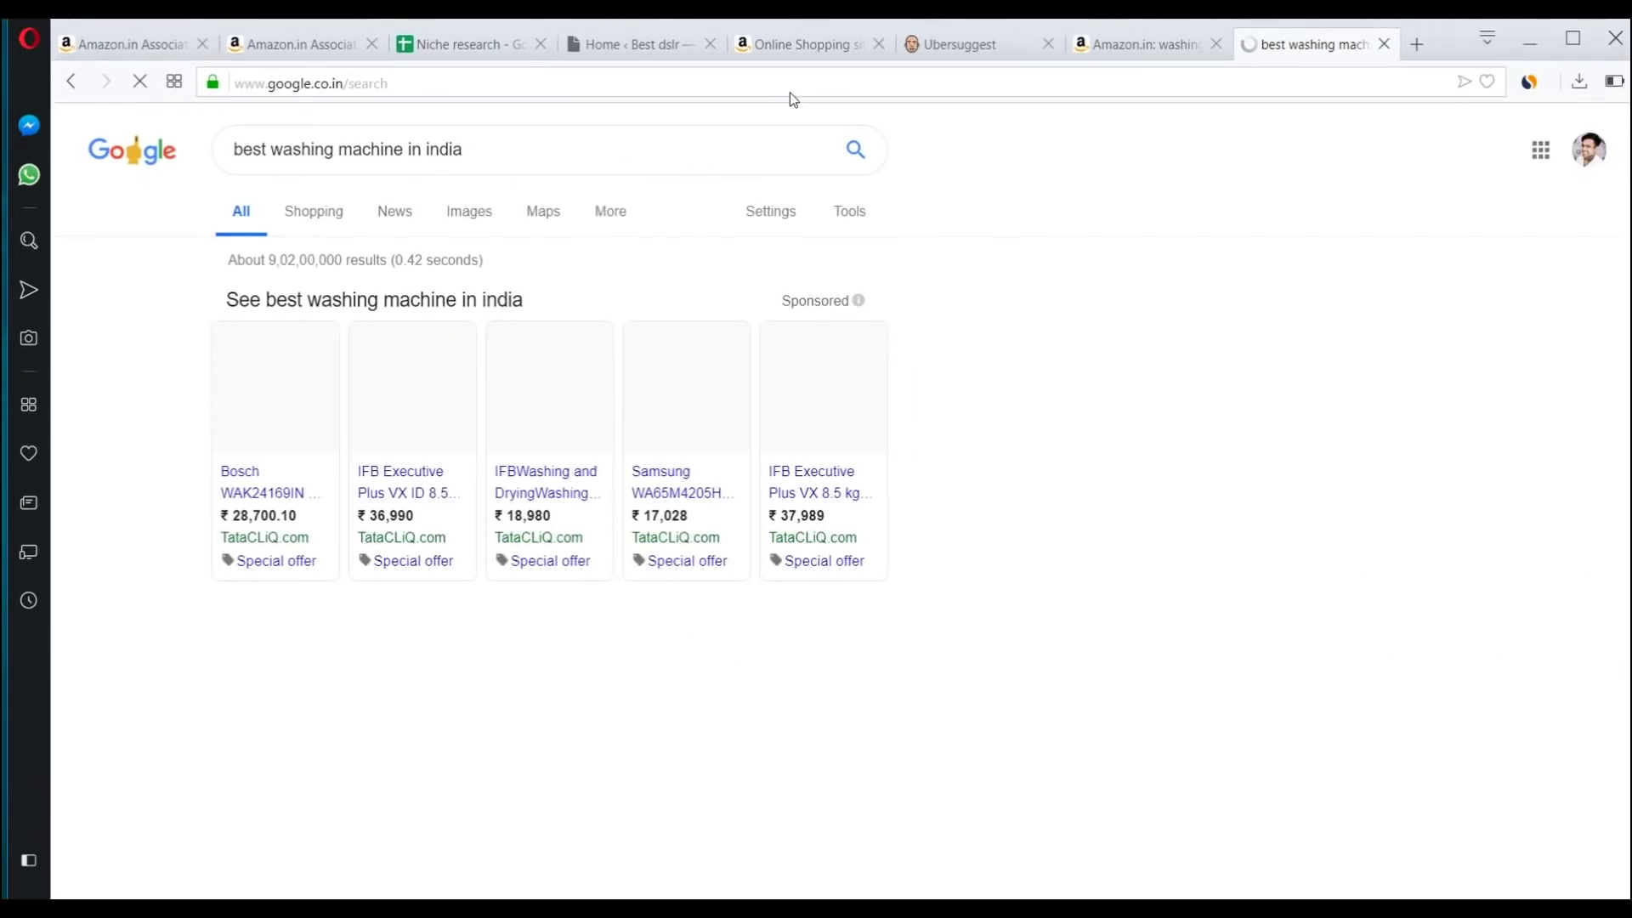
# Shorten the Google query to "washing machine in india" and view its autocomplete suggestions without running the search
pyautogui.click(476, 157)
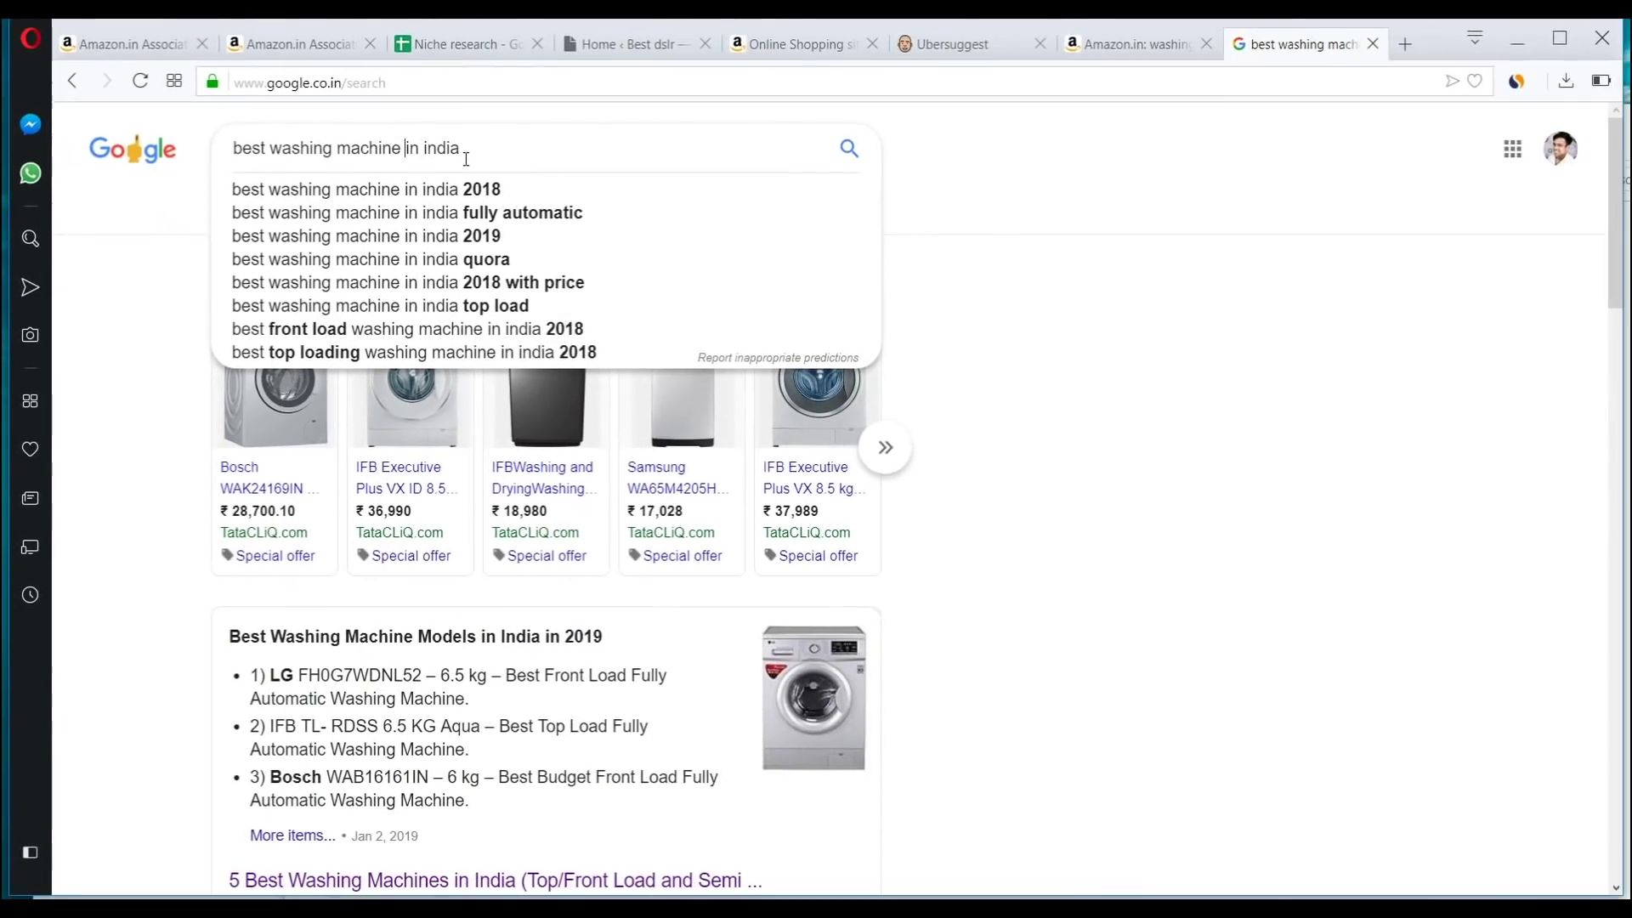
pyautogui.press('BackSpace')
pyautogui.press('BackSpace')
pyautogui.press('BackSpace')
pyautogui.press('BackSpace')
pyautogui.press('BackSpace')
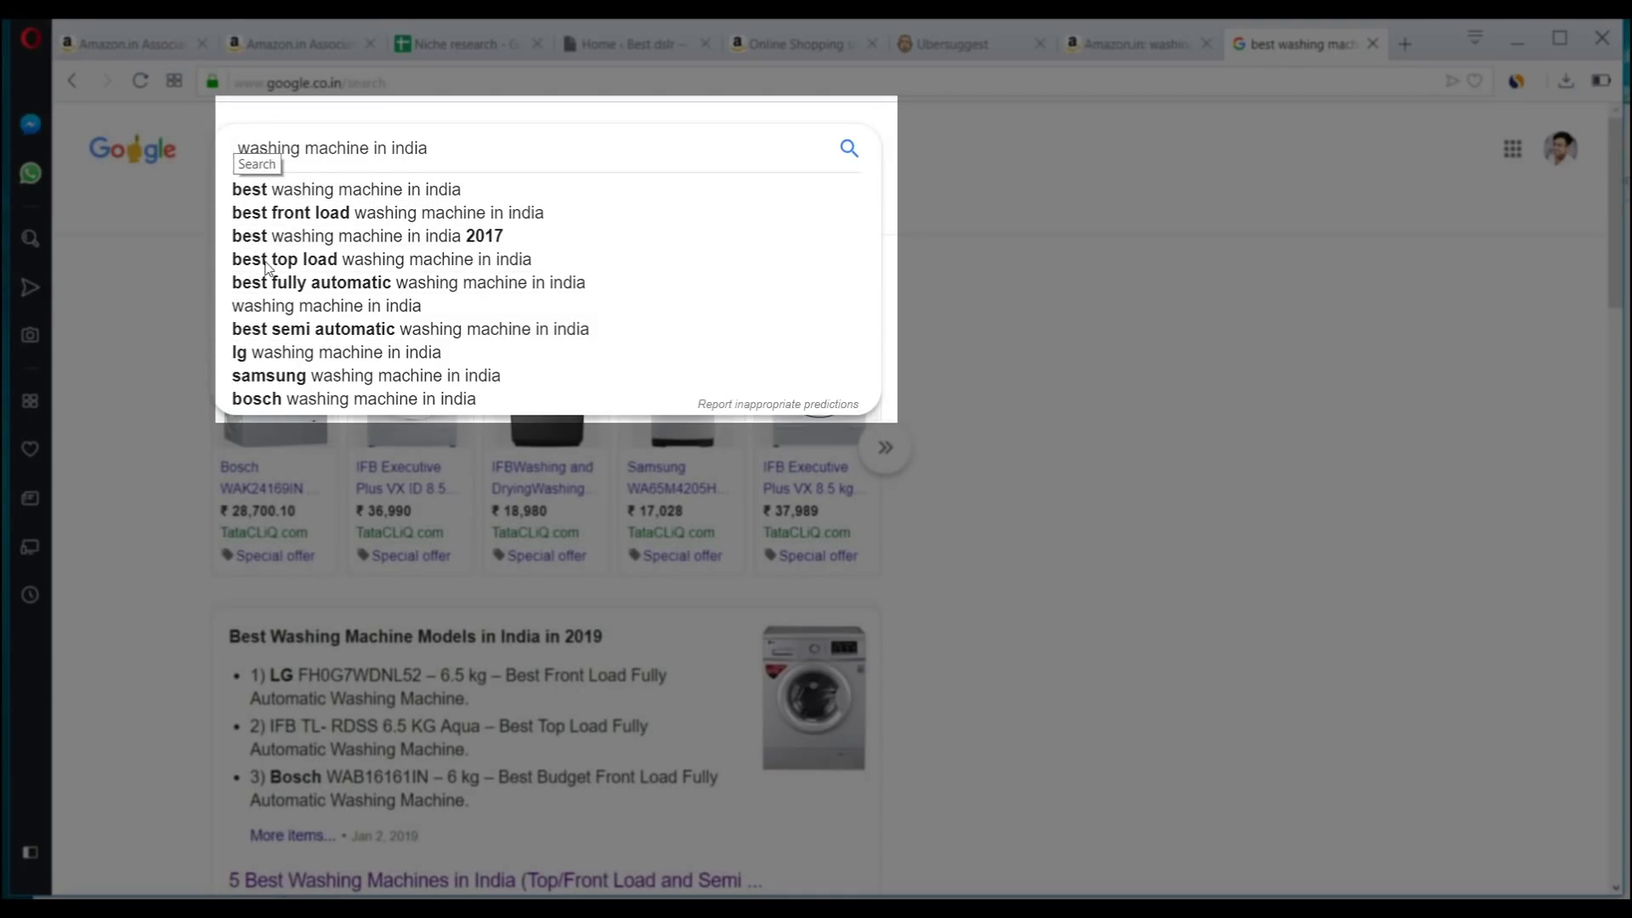
# Look through the washing machine search results and the related searches beneath them for further keyword ideas
pyautogui.scroll(-8, 303, 428)
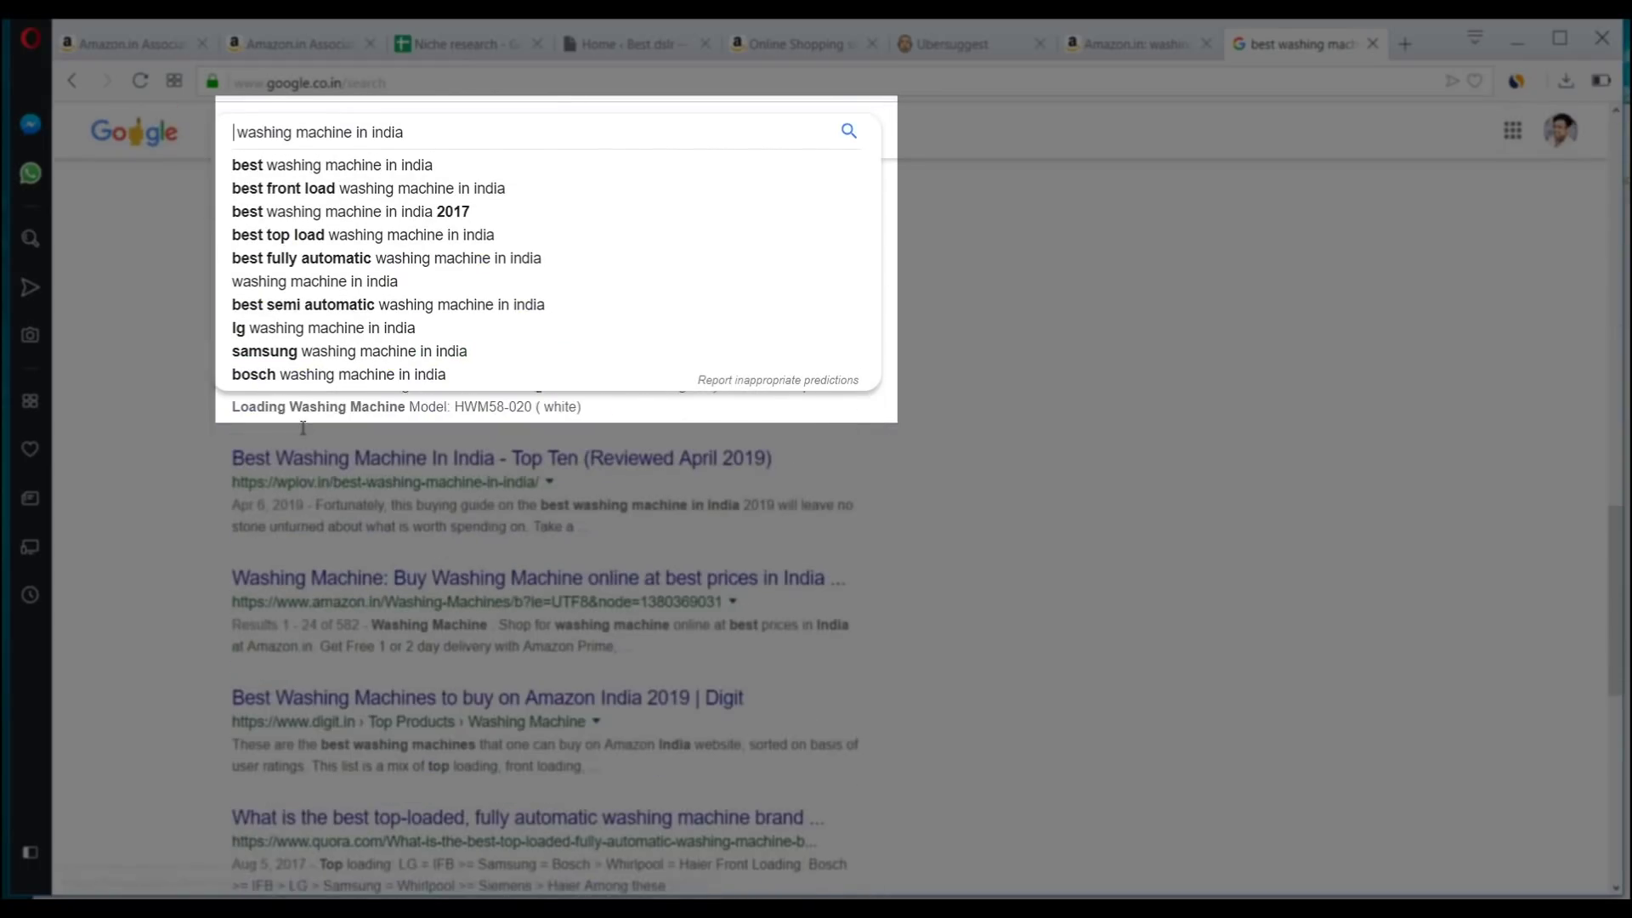
pyautogui.scroll(-10, 302, 427)
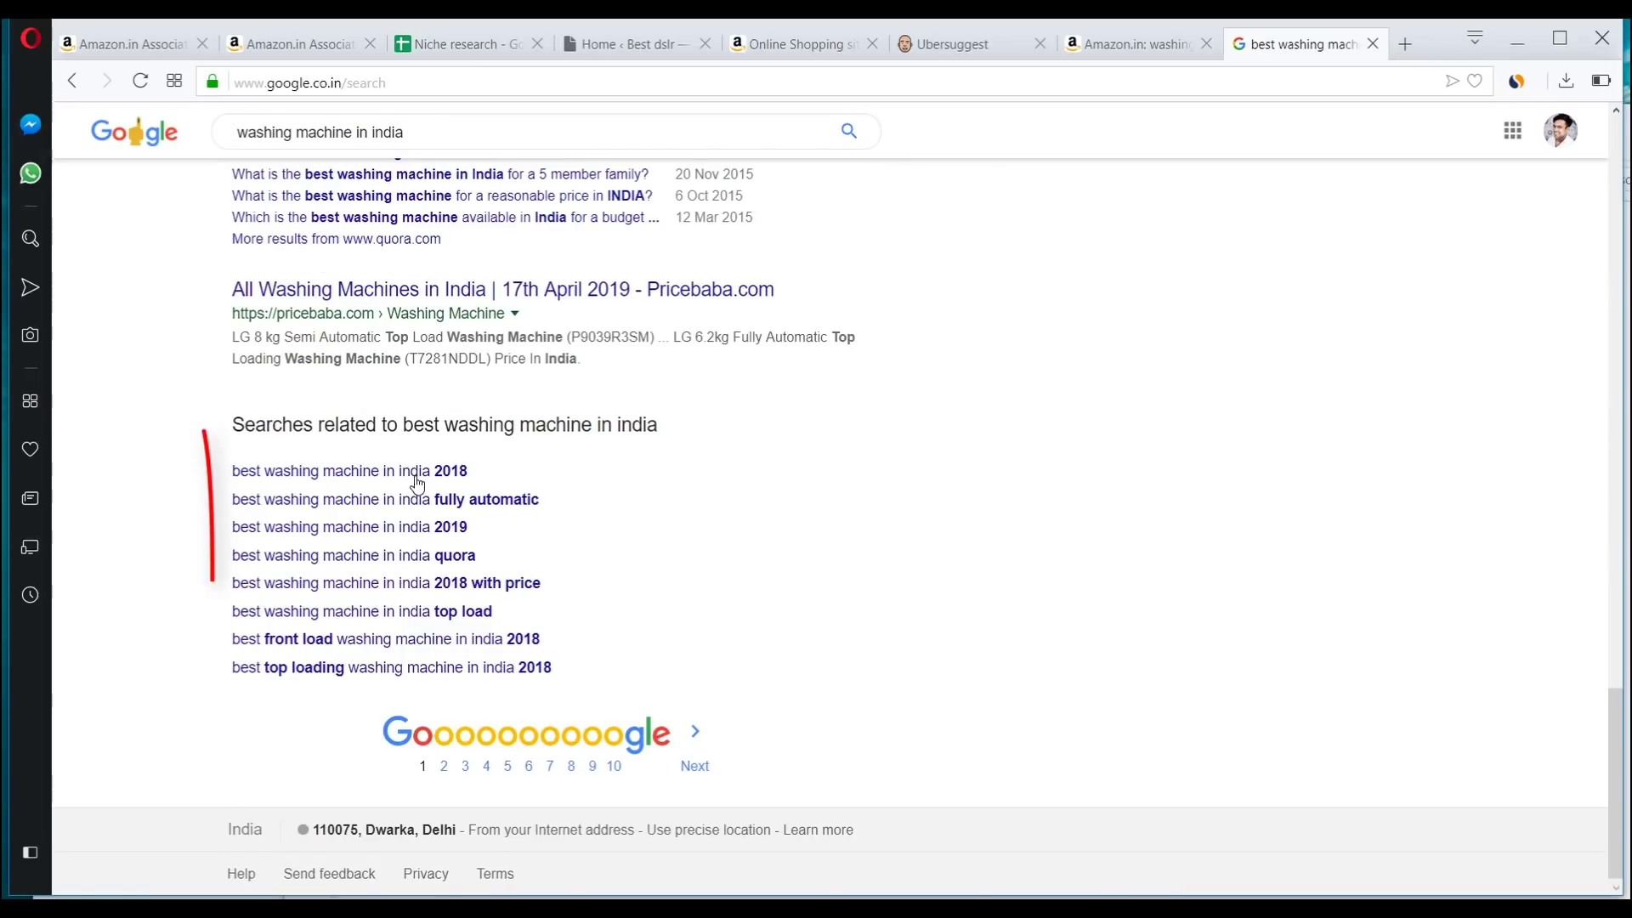
pyautogui.scroll(10, 506, 607)
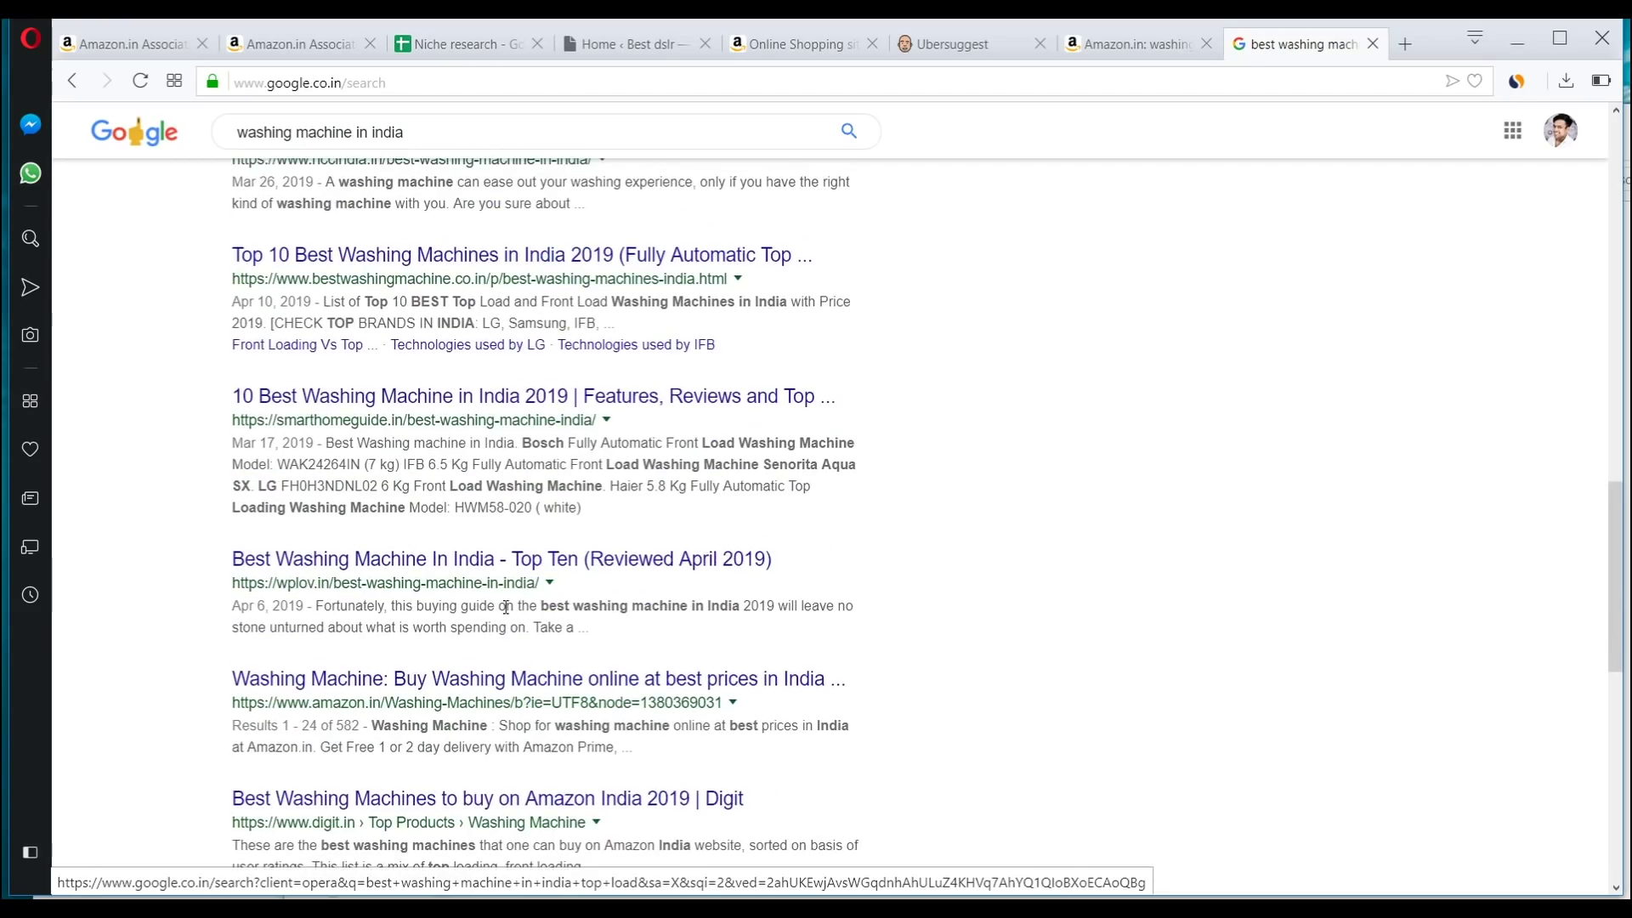
pyautogui.scroll(10, 506, 606)
pyautogui.scroll(-10, 499, 692)
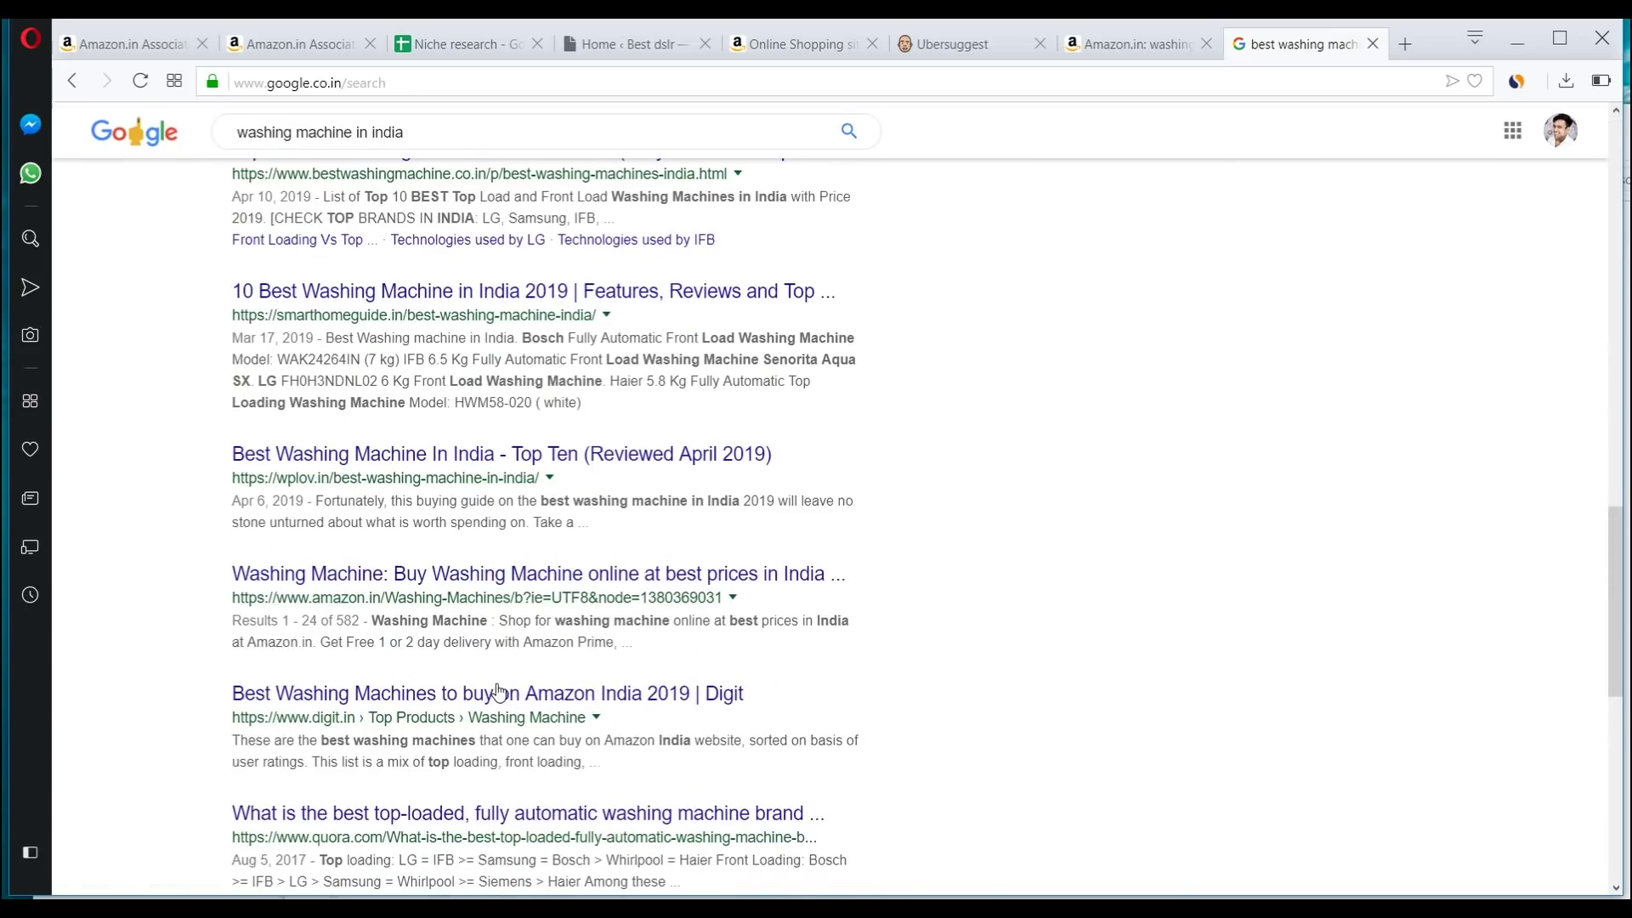
pyautogui.scroll(-8, 499, 693)
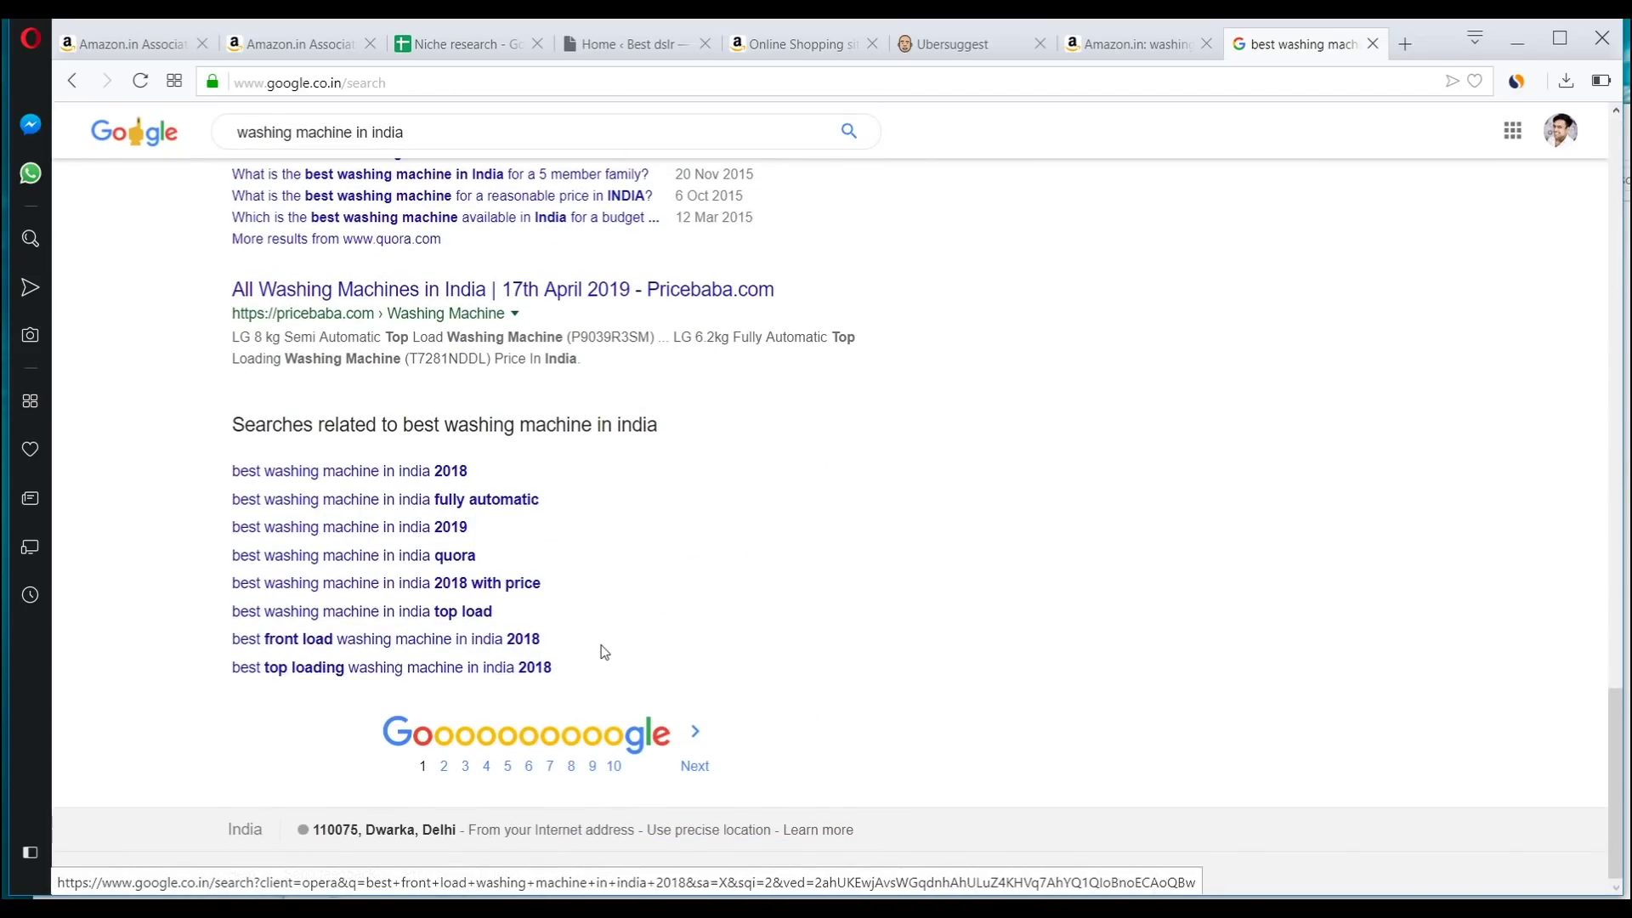
pyautogui.scroll(10, 604, 652)
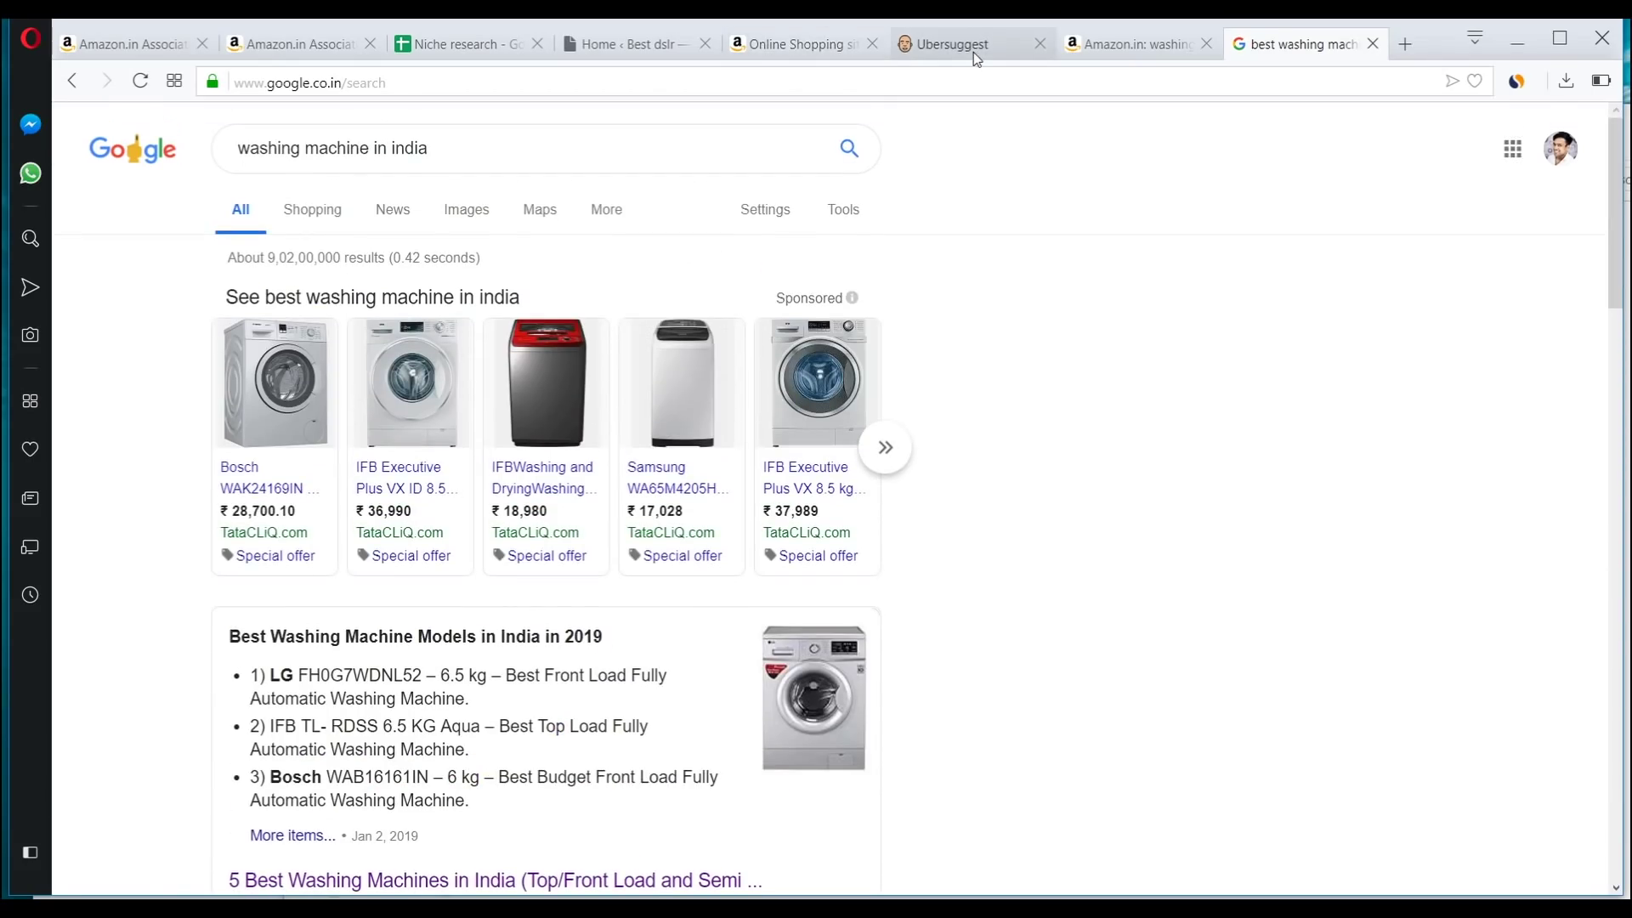
# Review digit.in's top traffic pages and the keyword list of its best mobile phones page in Ubersuggest again
pyautogui.click(972, 46)
pyautogui.scroll(6, 385, 587)
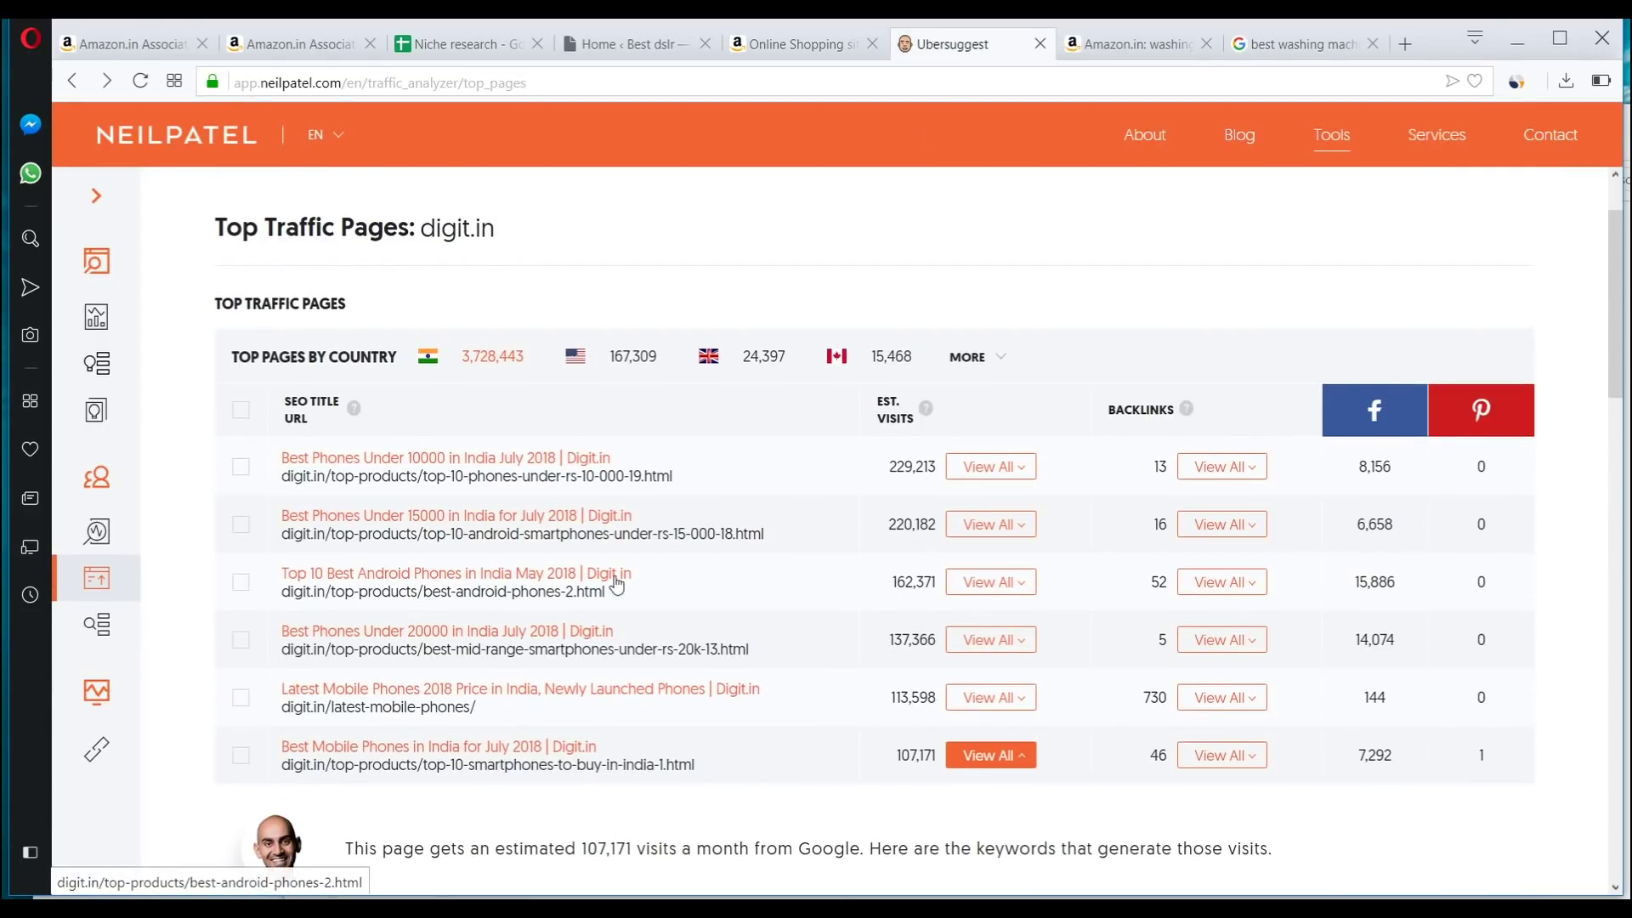
pyautogui.scroll(-9, 617, 585)
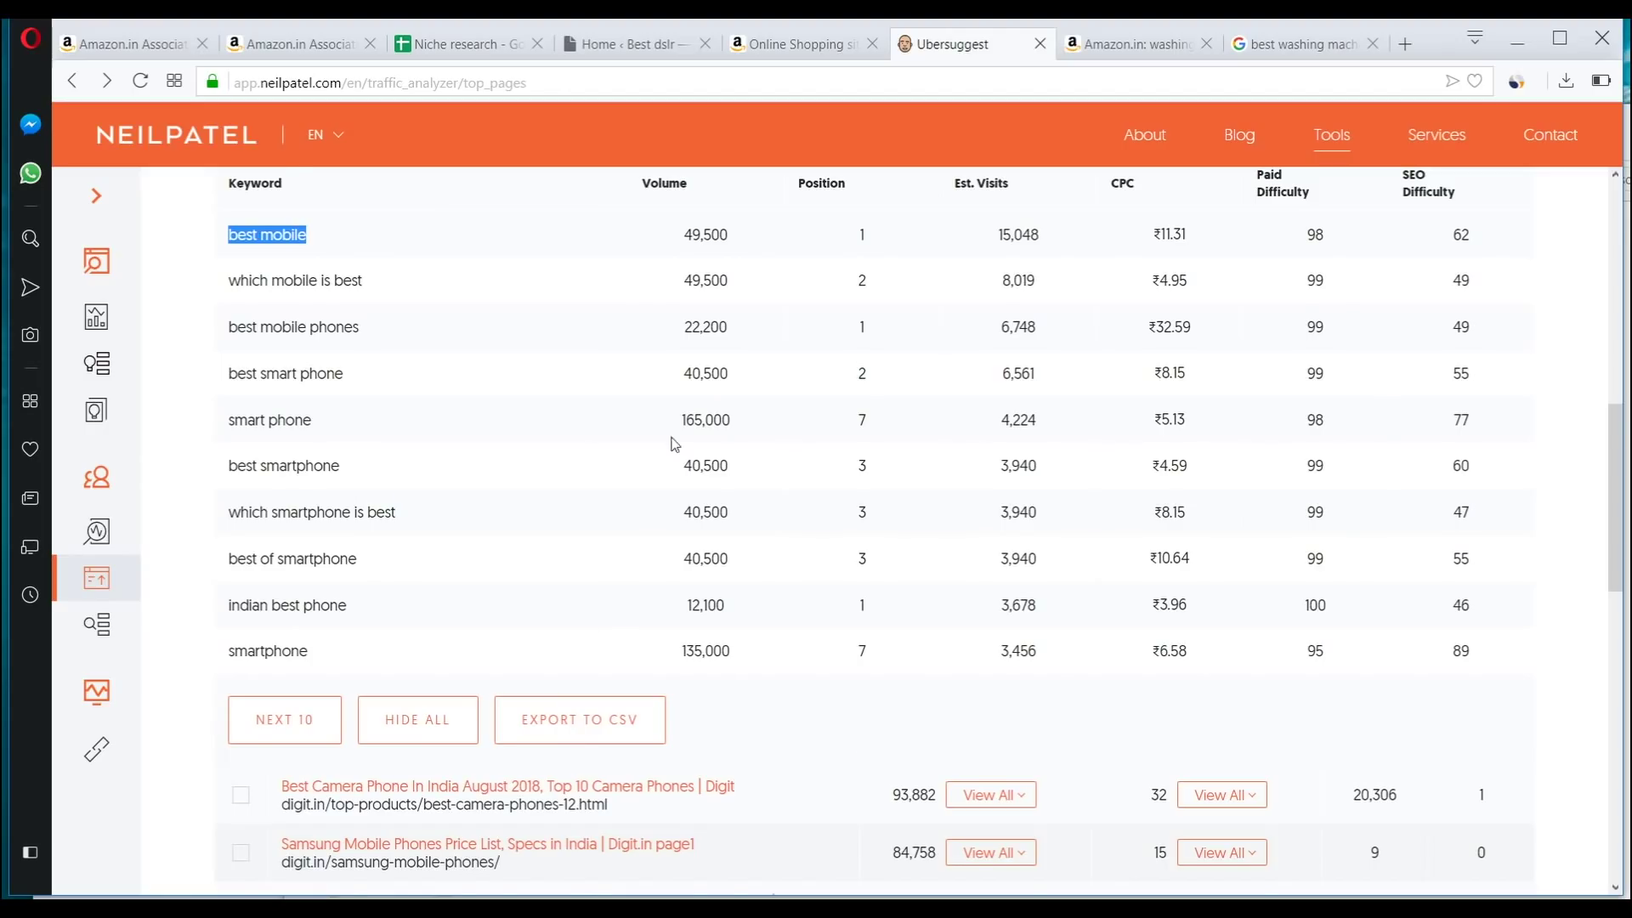
pyautogui.scroll(1, 1493, 485)
pyautogui.scroll(6, 1510, 491)
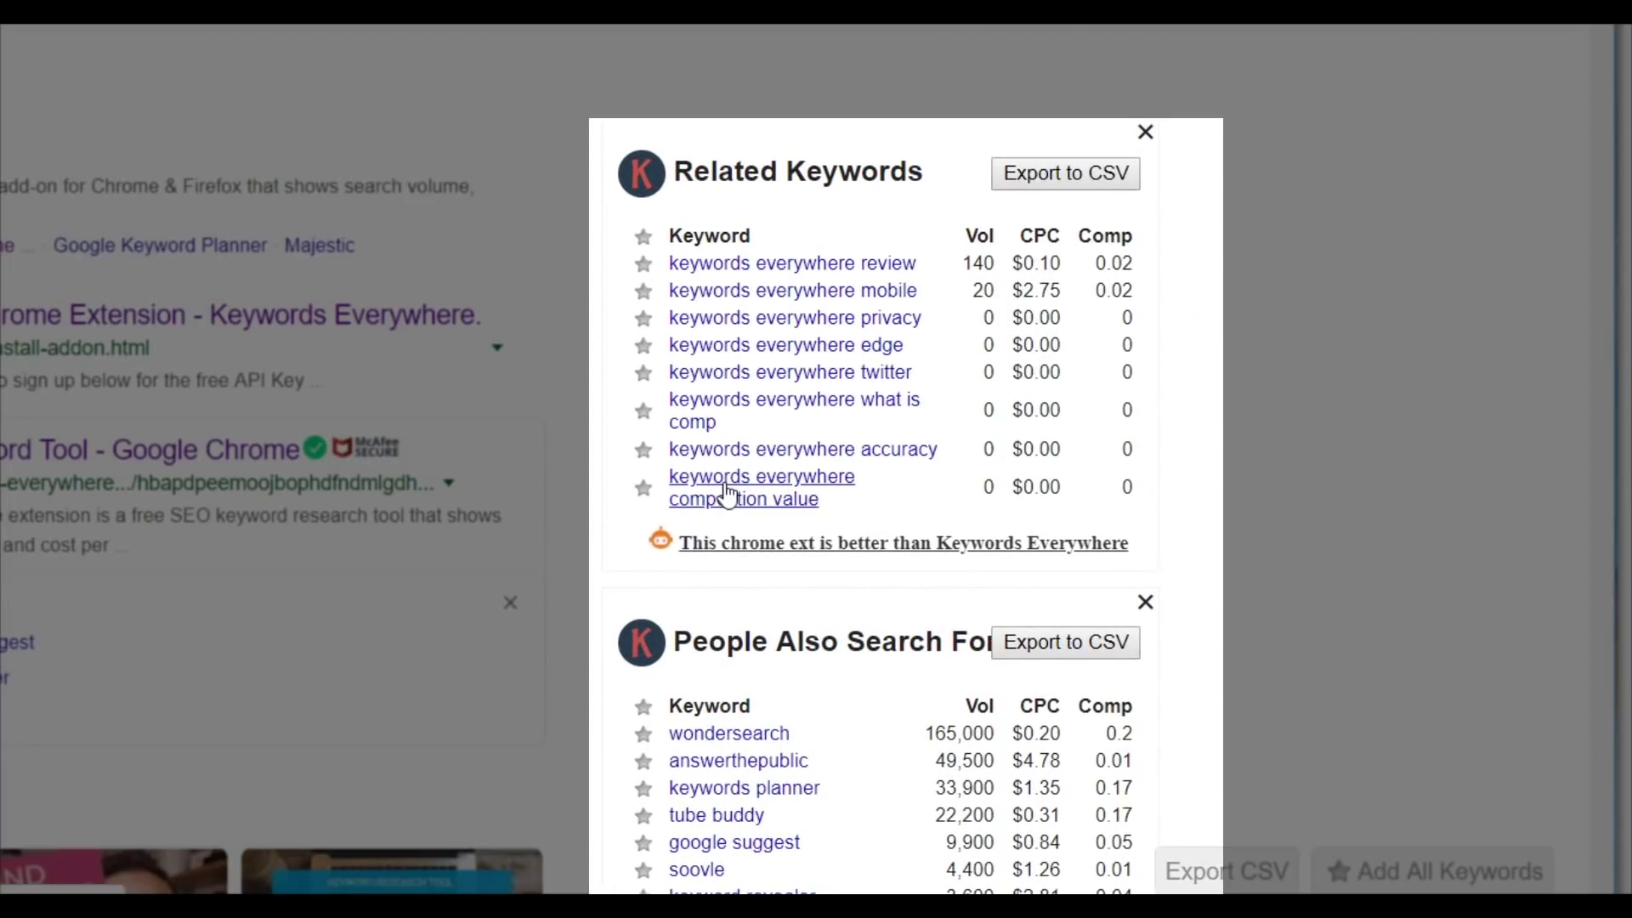
# Examine the volume, CPC and competition data that Keywords Everywhere adds to the Google results and query suggestions for "keywords everywhere"
pyautogui.scroll(-5, 722, 489)
pyautogui.scroll(5, 726, 481)
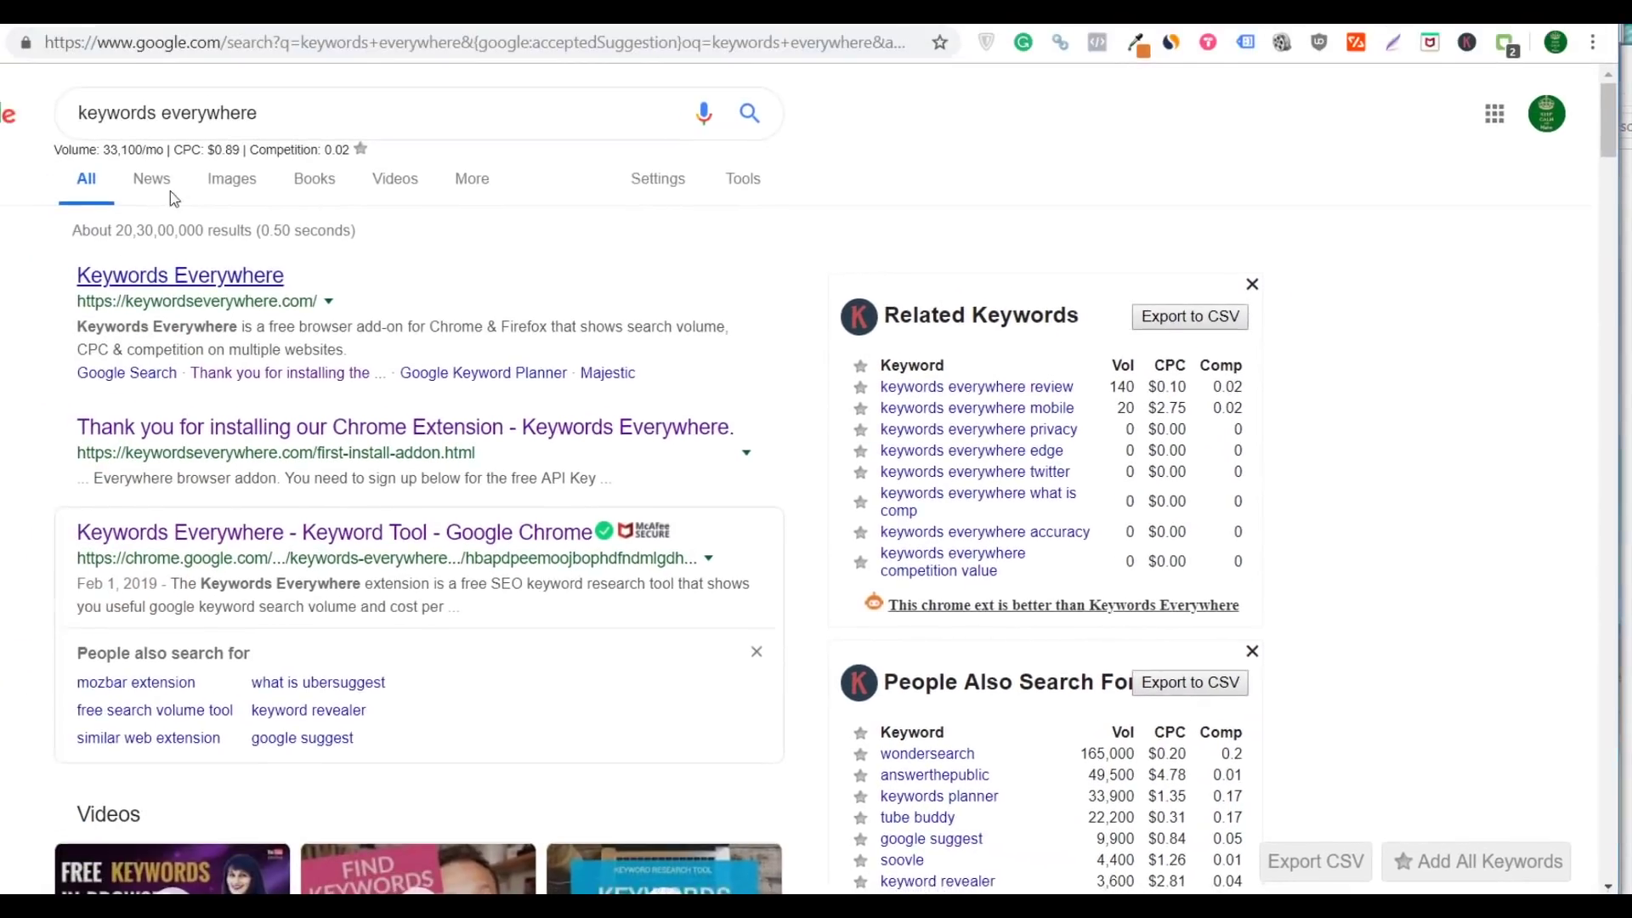
pyautogui.tripleClick(204, 175)
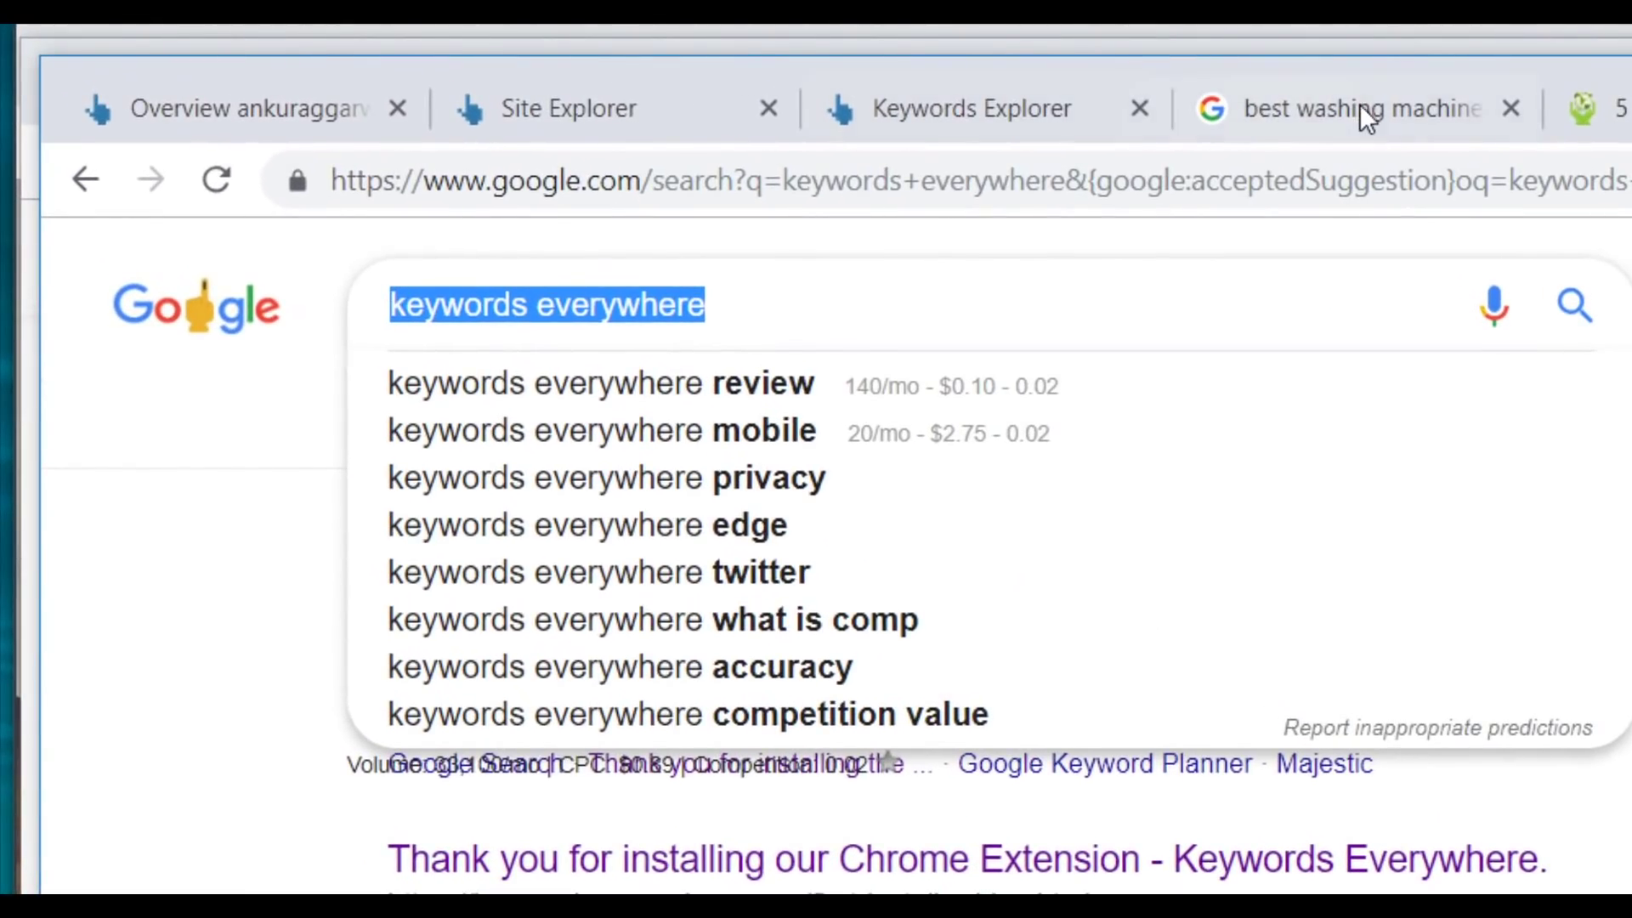
# Examine the Keywords Everywhere data for "best washing machine in india", including the related and also-searched keywords
pyautogui.click(1183, 97)
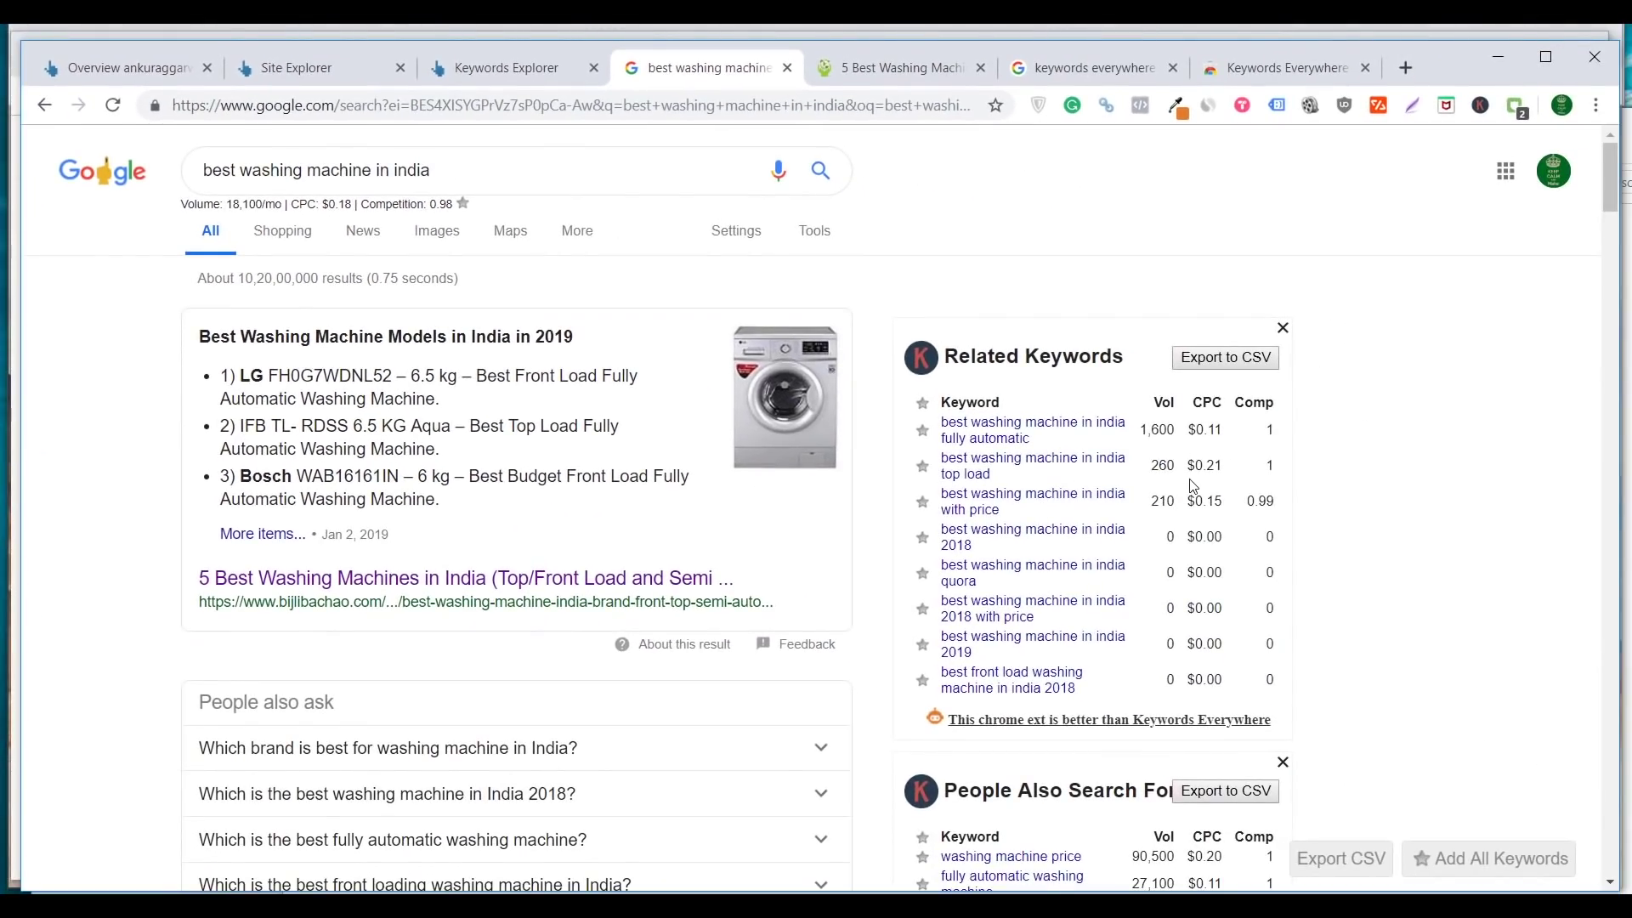
pyautogui.scroll(-4, 1192, 486)
pyautogui.scroll(-6, 1192, 486)
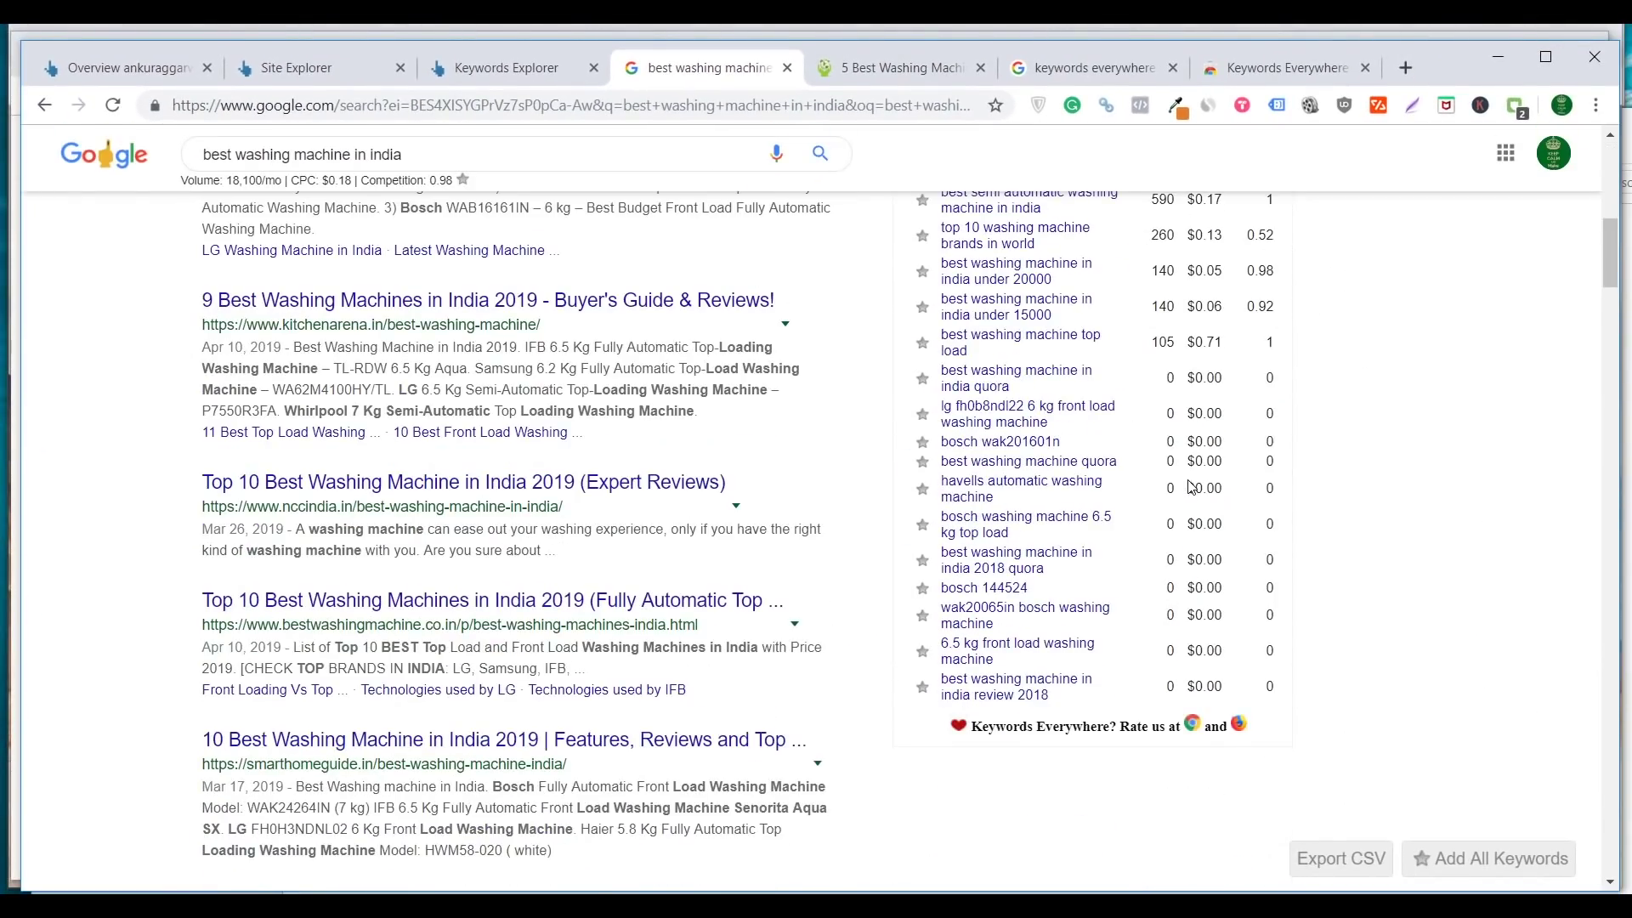
pyautogui.scroll(10, 1199, 442)
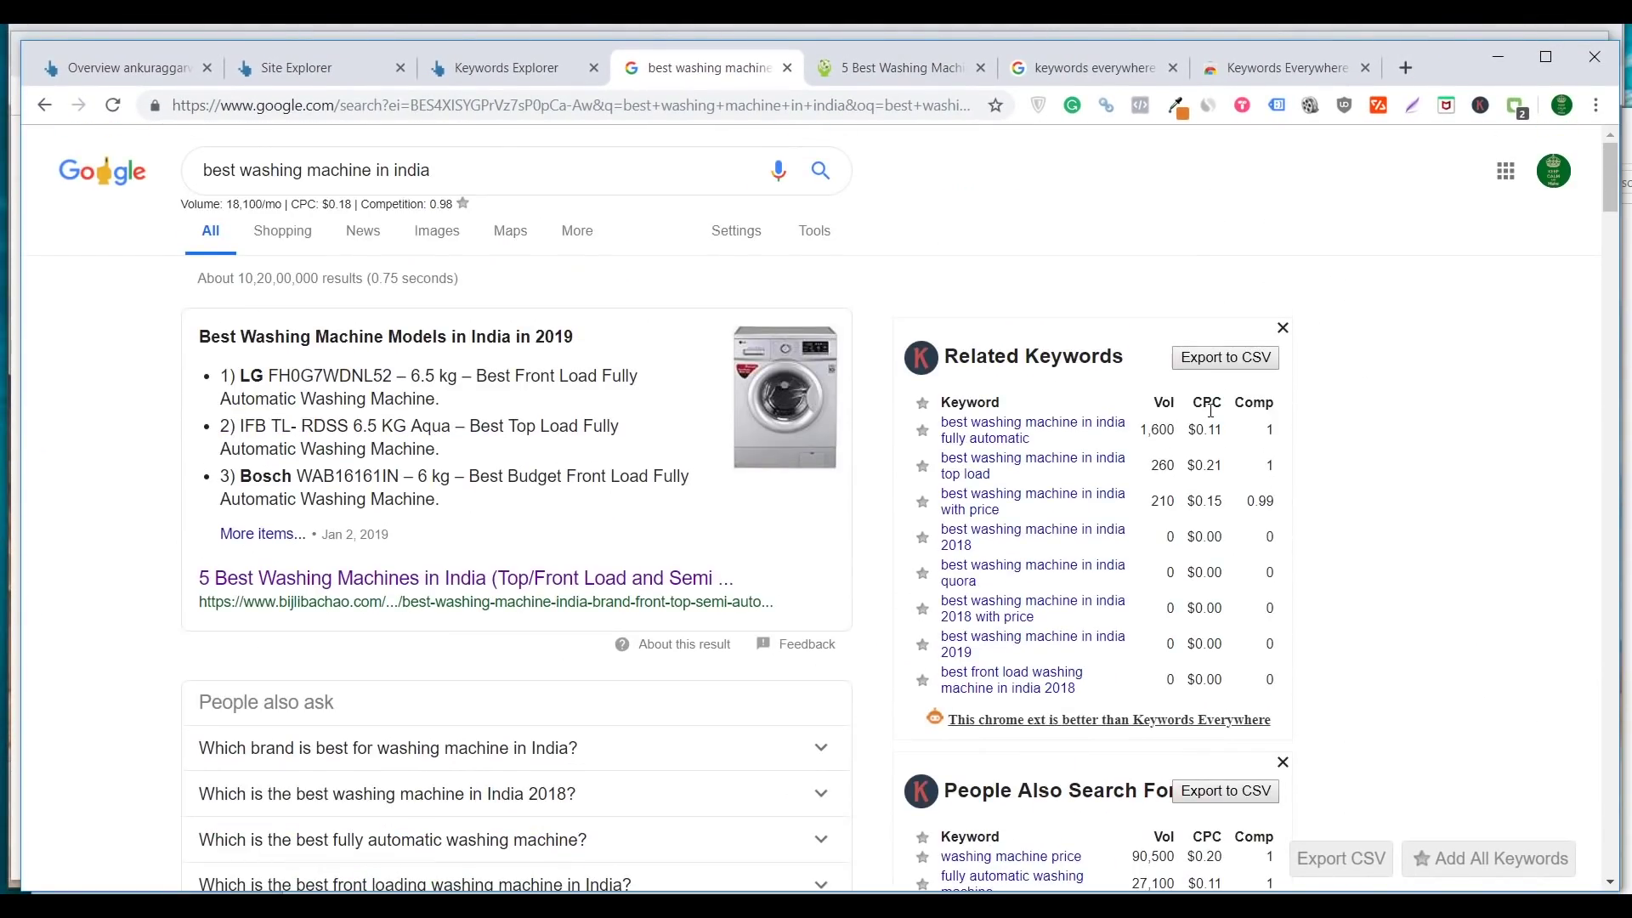
pyautogui.scroll(-7, 1016, 482)
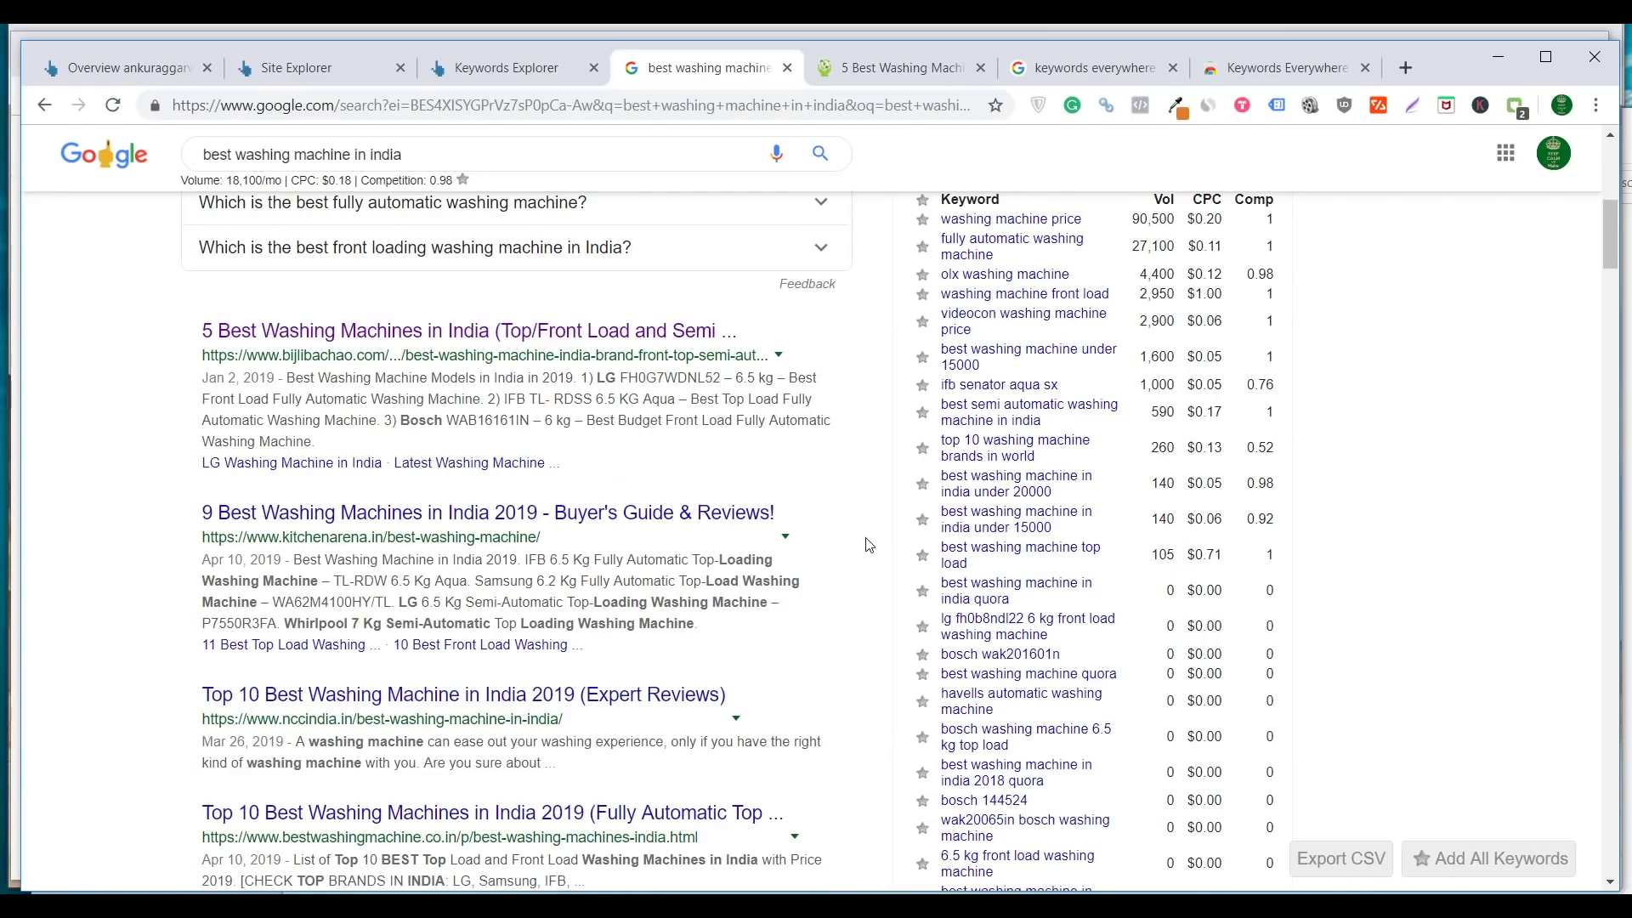
pyautogui.scroll(7, 881, 547)
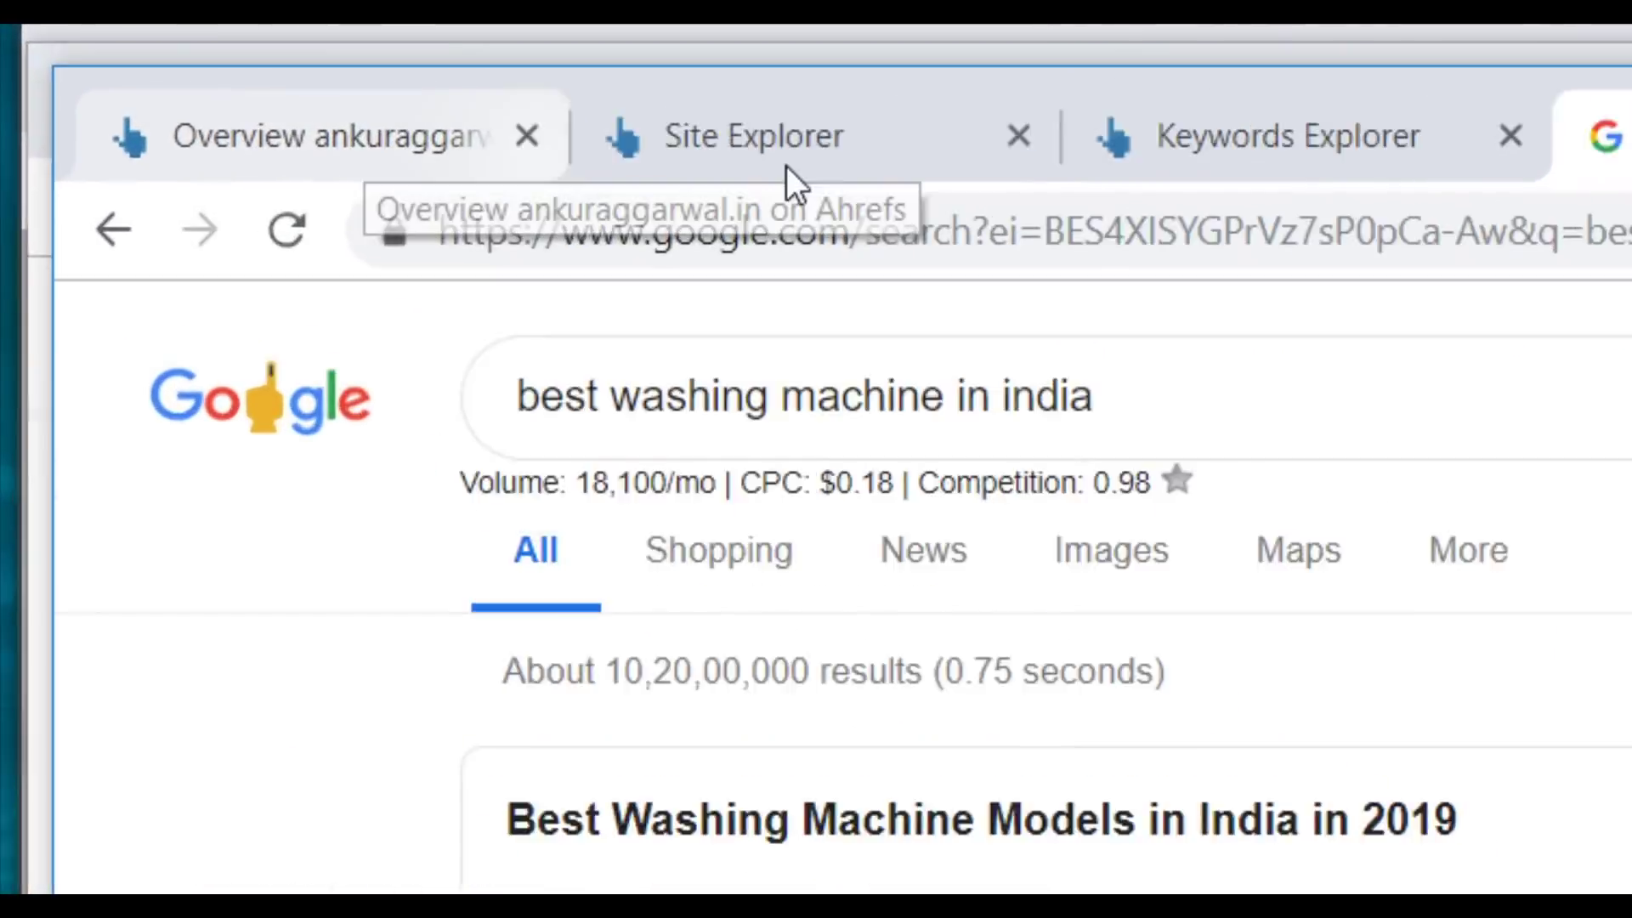
# Switch to Site Explorer in Ahrefs
pyautogui.click(310, 77)
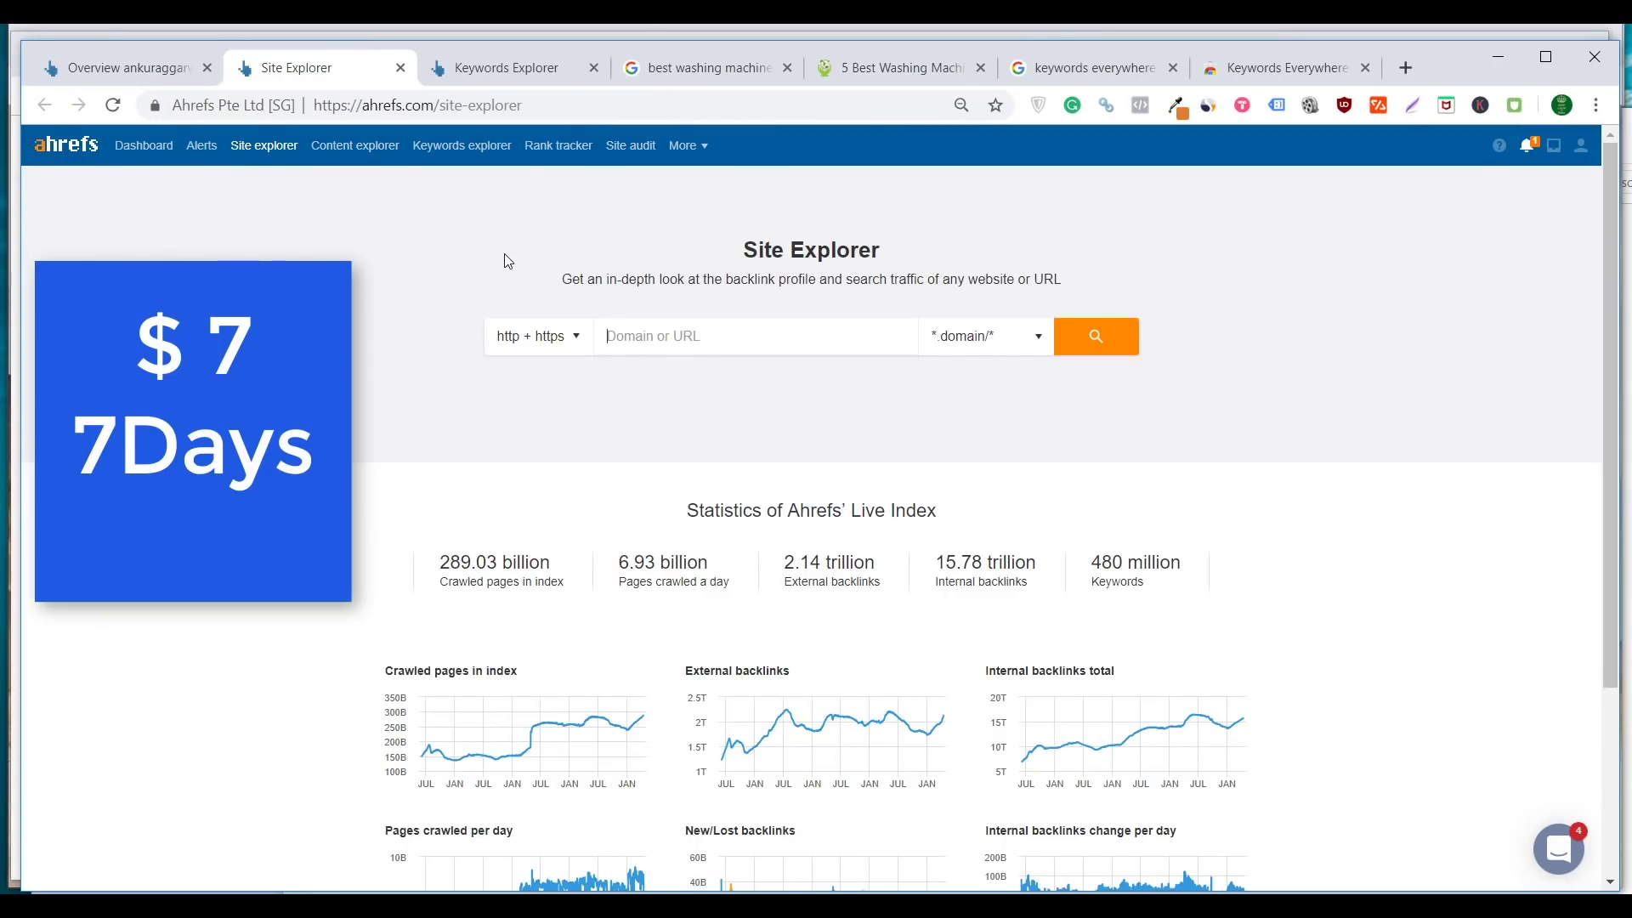
# Open bijlibachao.com's best washing machines article from the Google results in a new tab and copy its URL
pyautogui.click(678, 82)
pyautogui.scroll(-3, 495, 367)
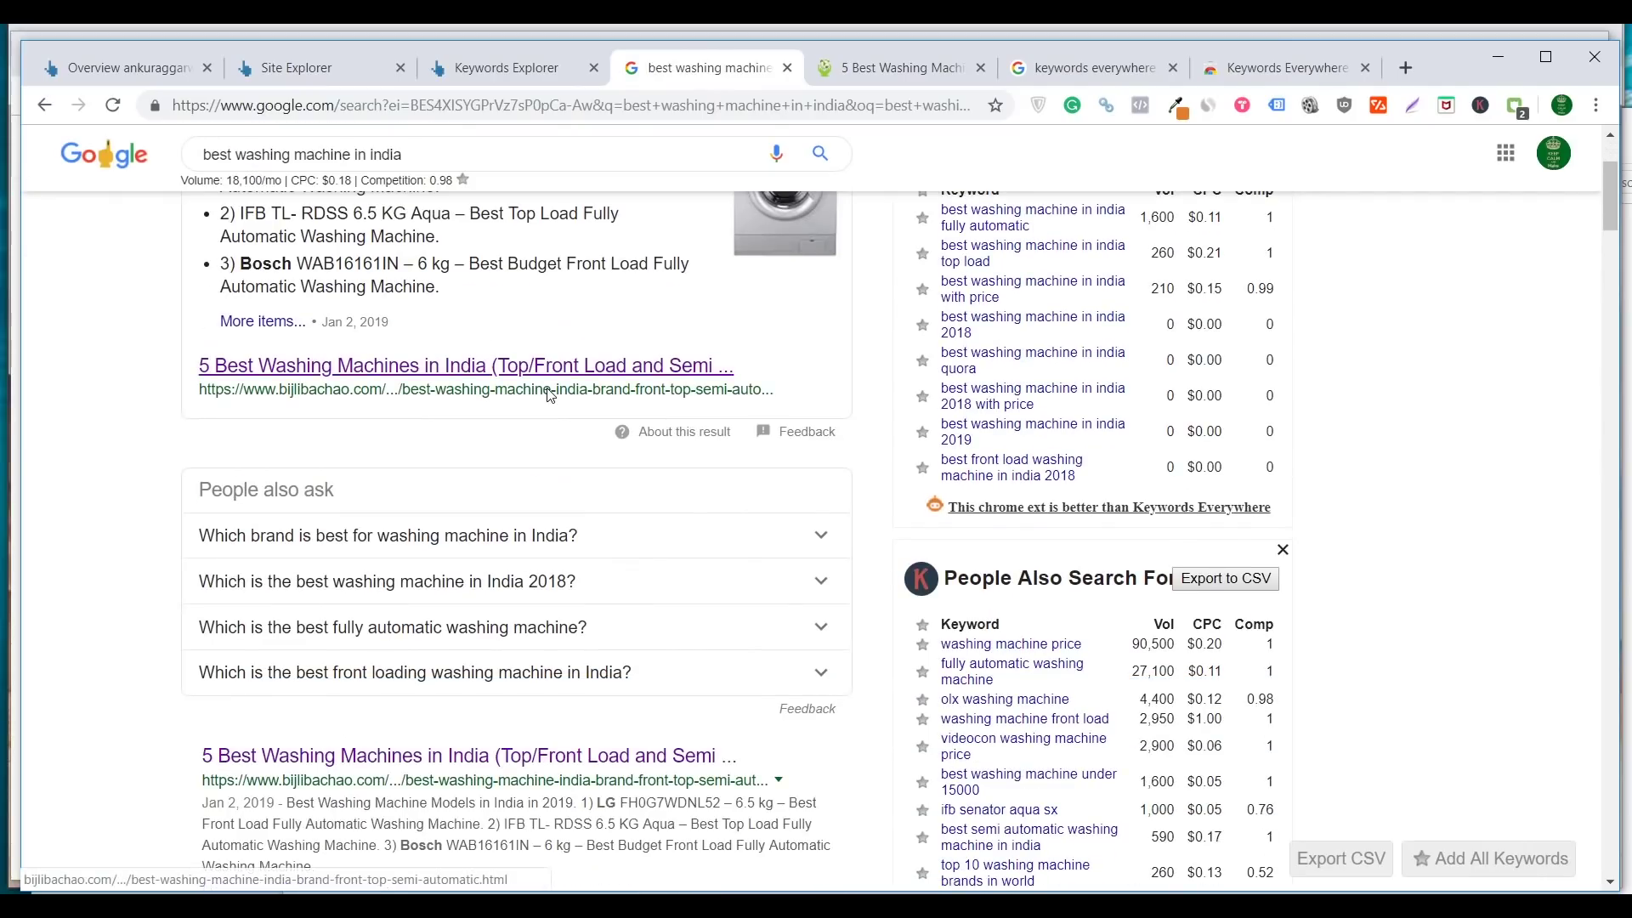
pyautogui.middleClick(495, 367)
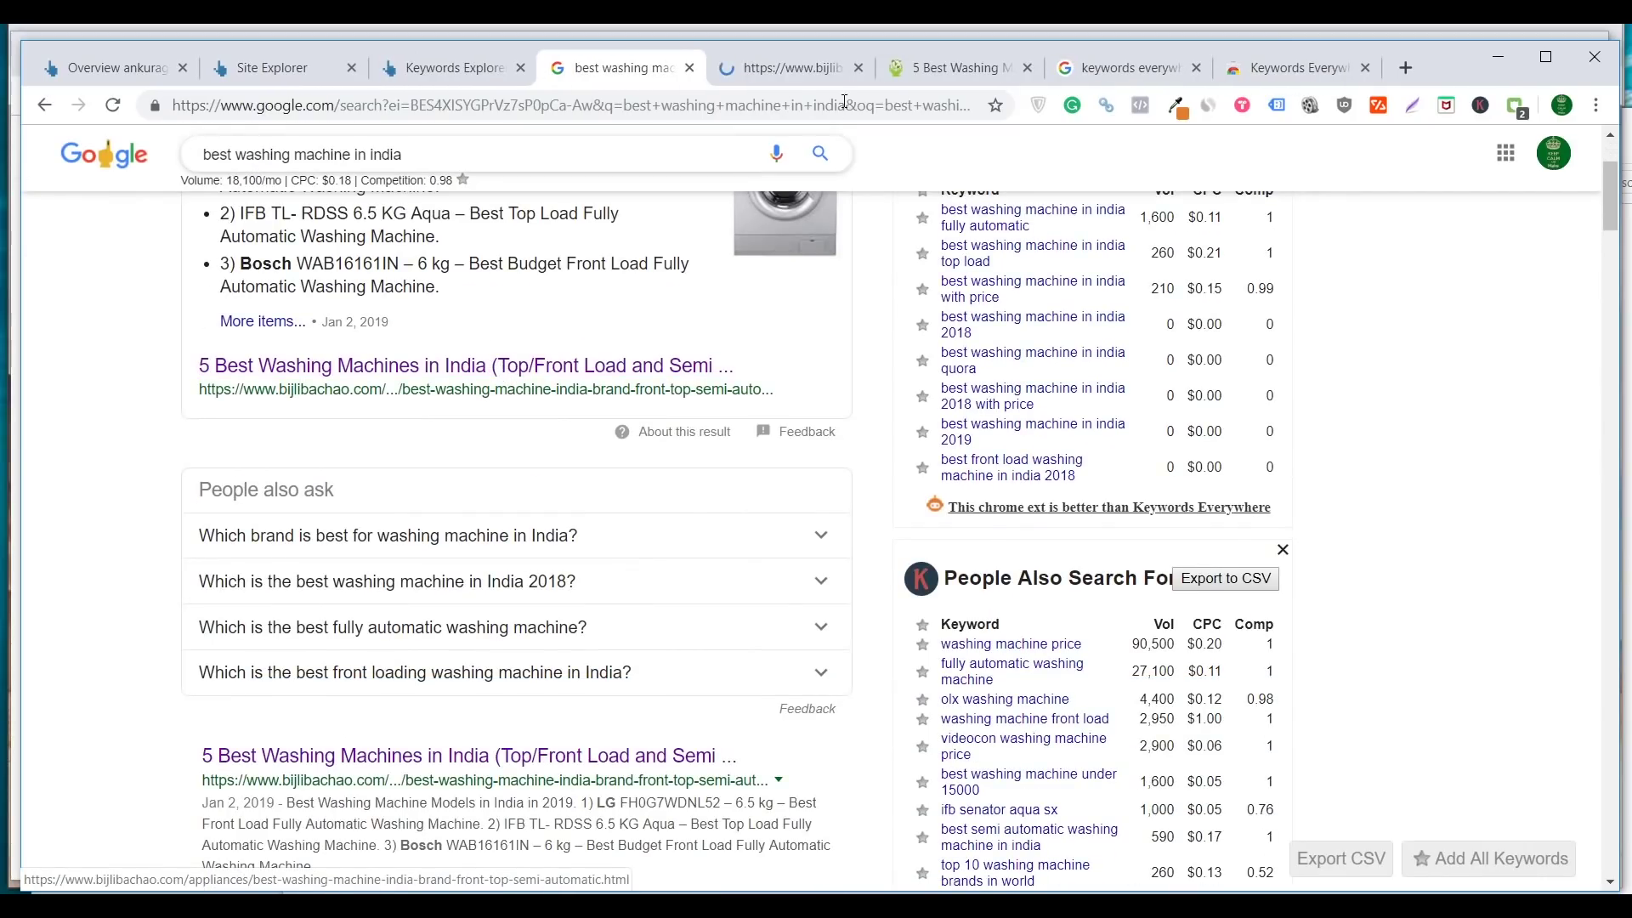
pyautogui.click(765, 68)
pyautogui.click(458, 105)
pyautogui.hotkey('ctrl', 'c')
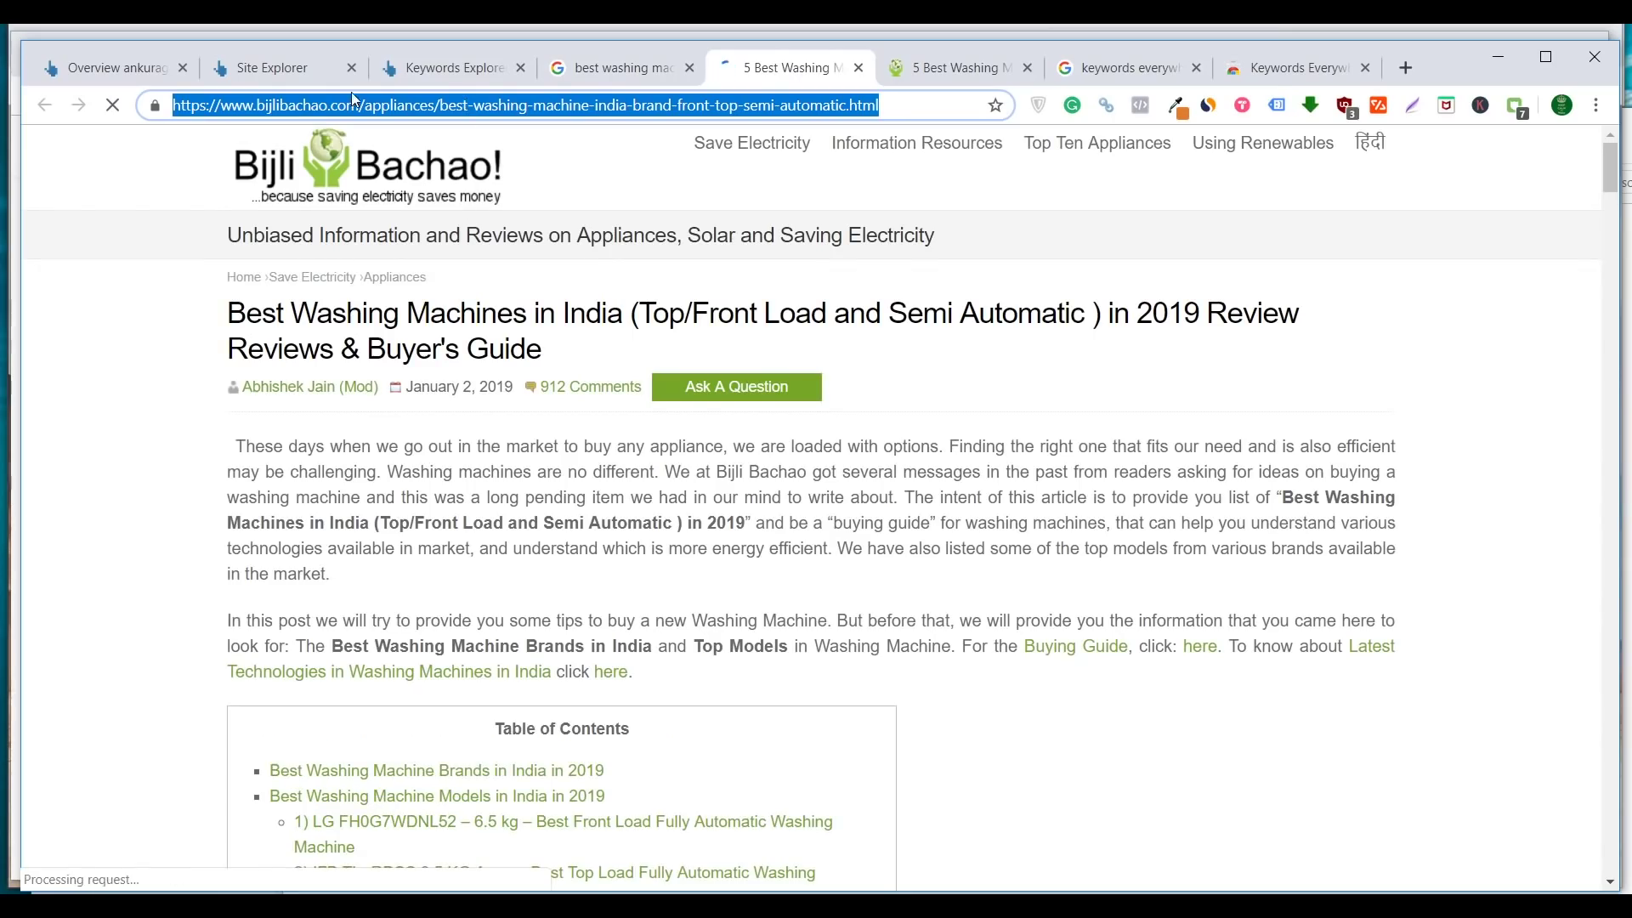
# Analyze the copied bijlibachao.com article address in Ahrefs Site Explorer, with the target mode set to URL
pyautogui.click(272, 68)
pyautogui.click(677, 341)
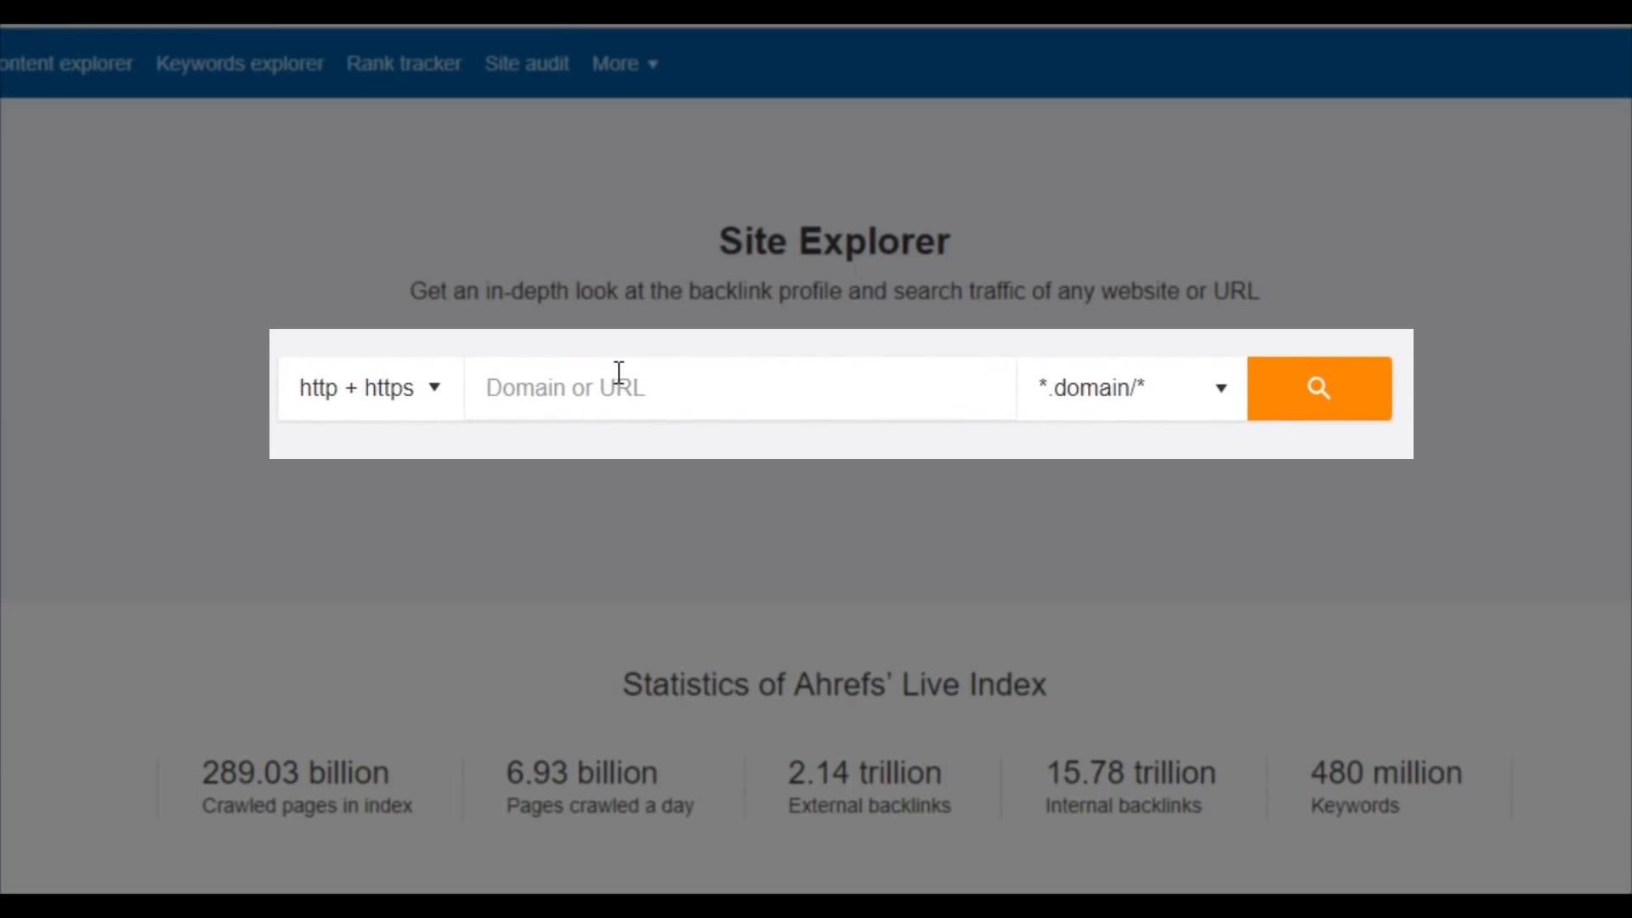
pyautogui.hotkey('ctrl', 'v')
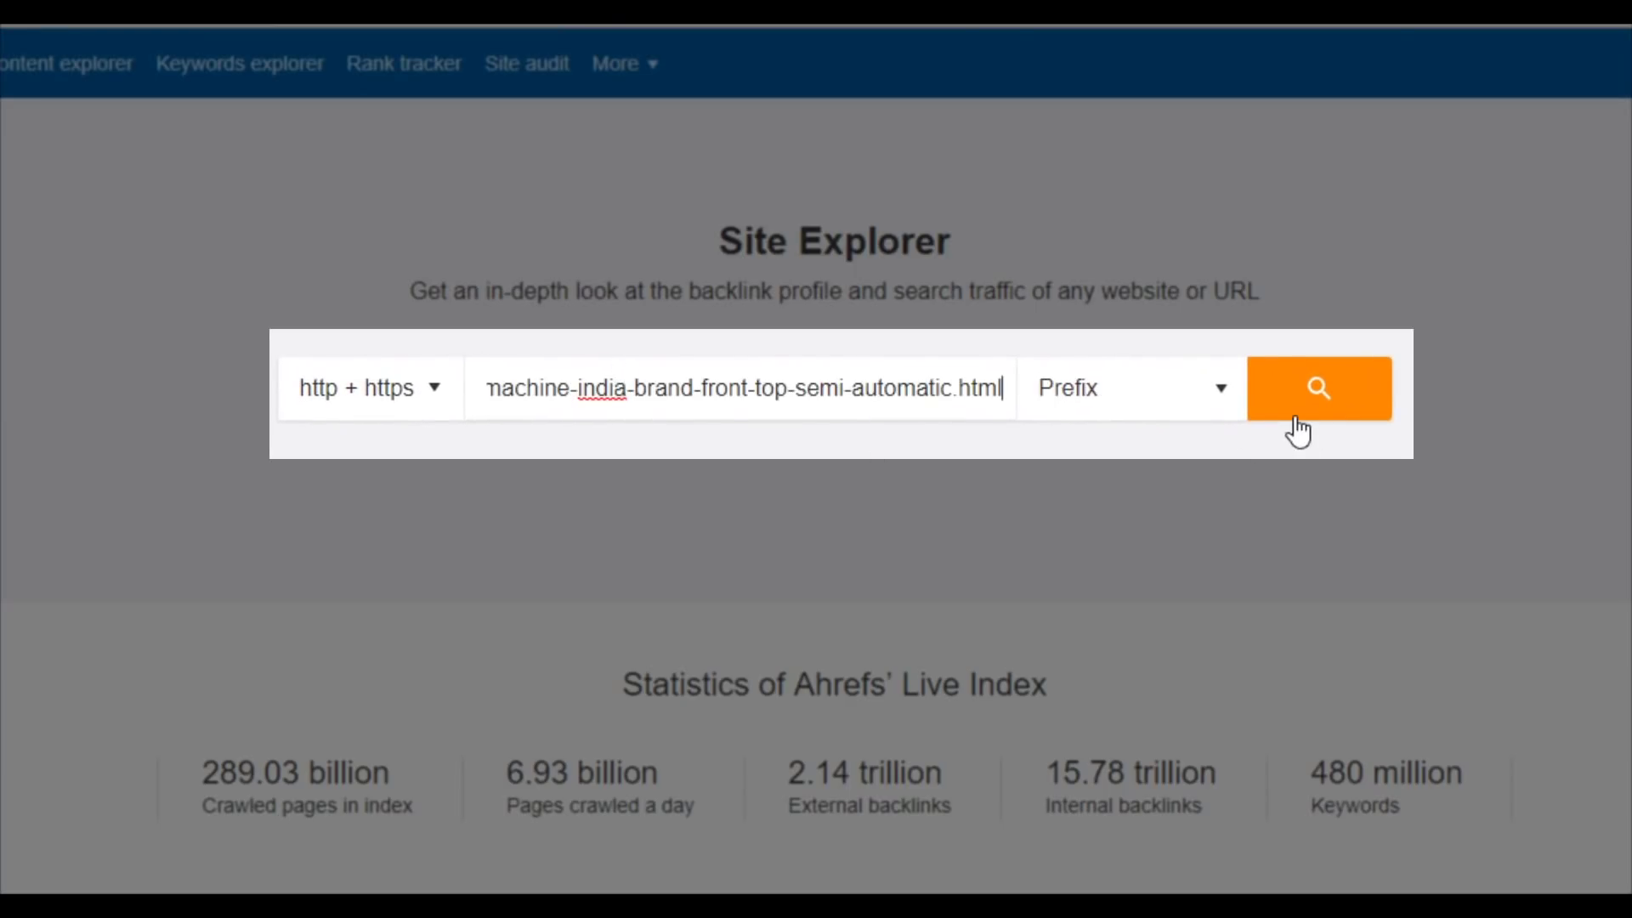
pyautogui.click(1137, 399)
pyautogui.click(1128, 496)
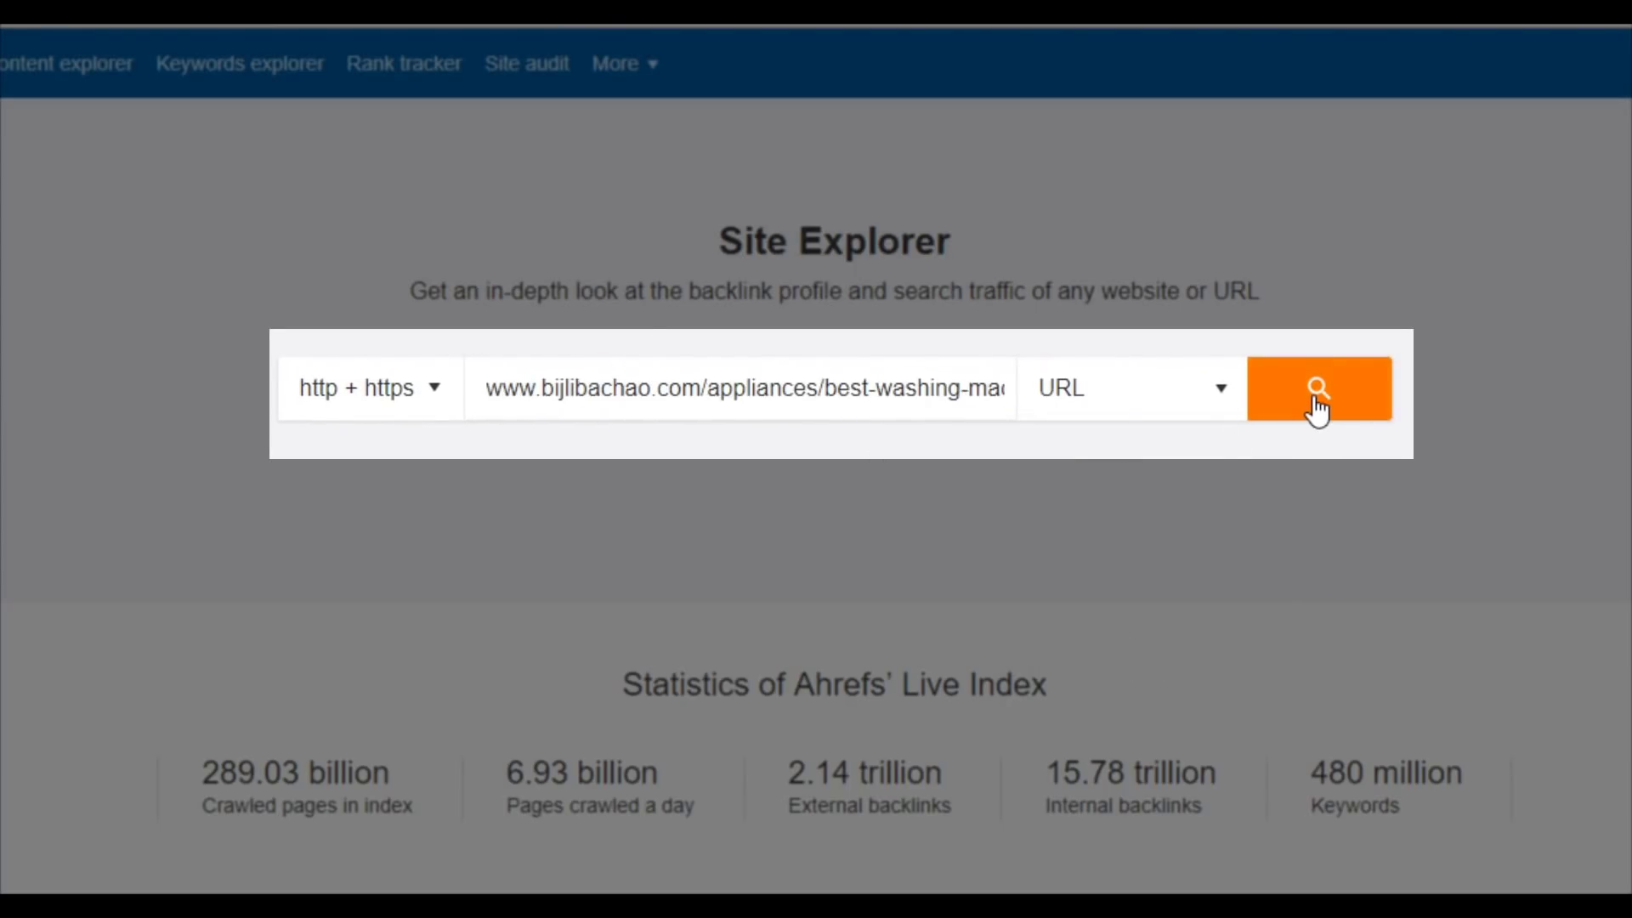
pyautogui.click(1315, 408)
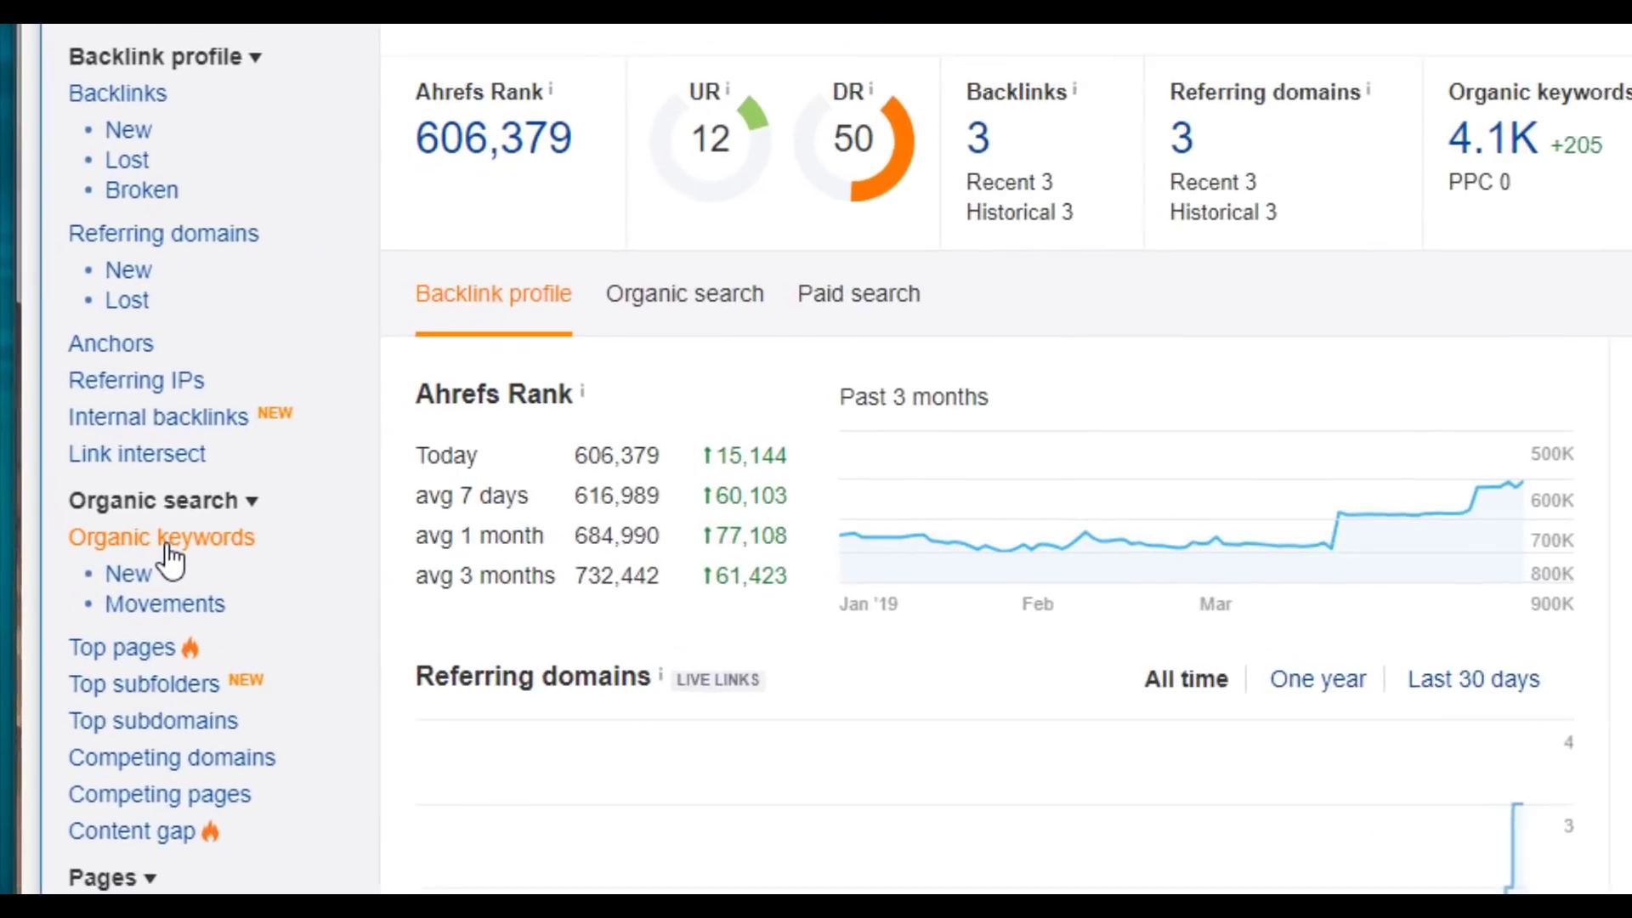
# Review the article's organic keywords report in Ahrefs and look at its CSV export options without exporting
pyautogui.click(166, 538)
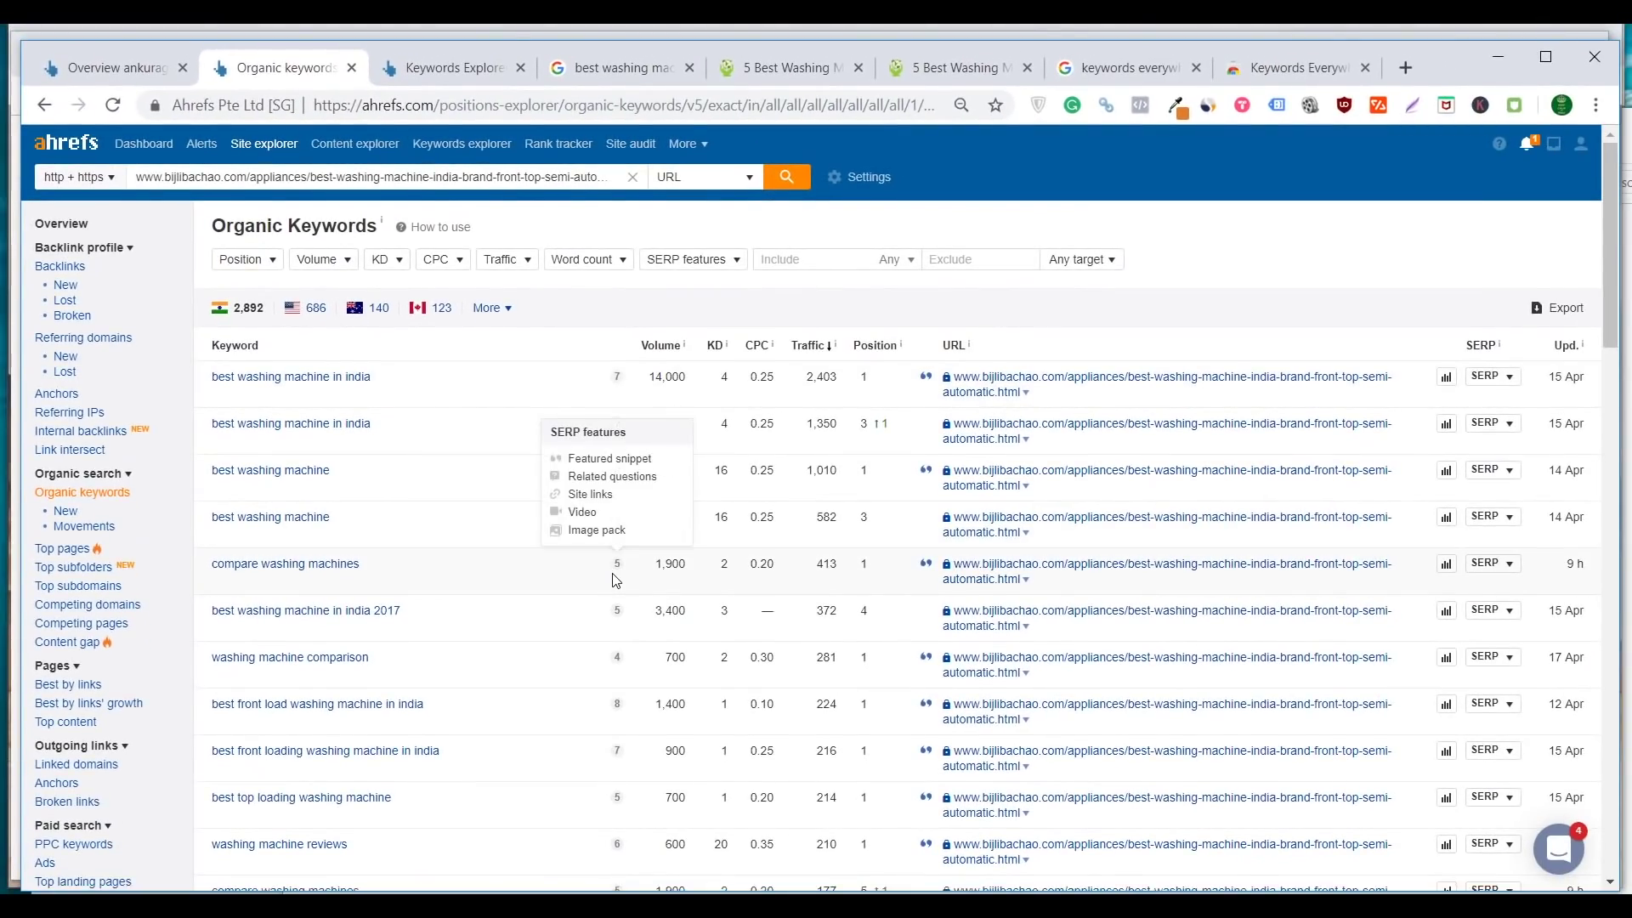
pyautogui.scroll(-20, 616, 581)
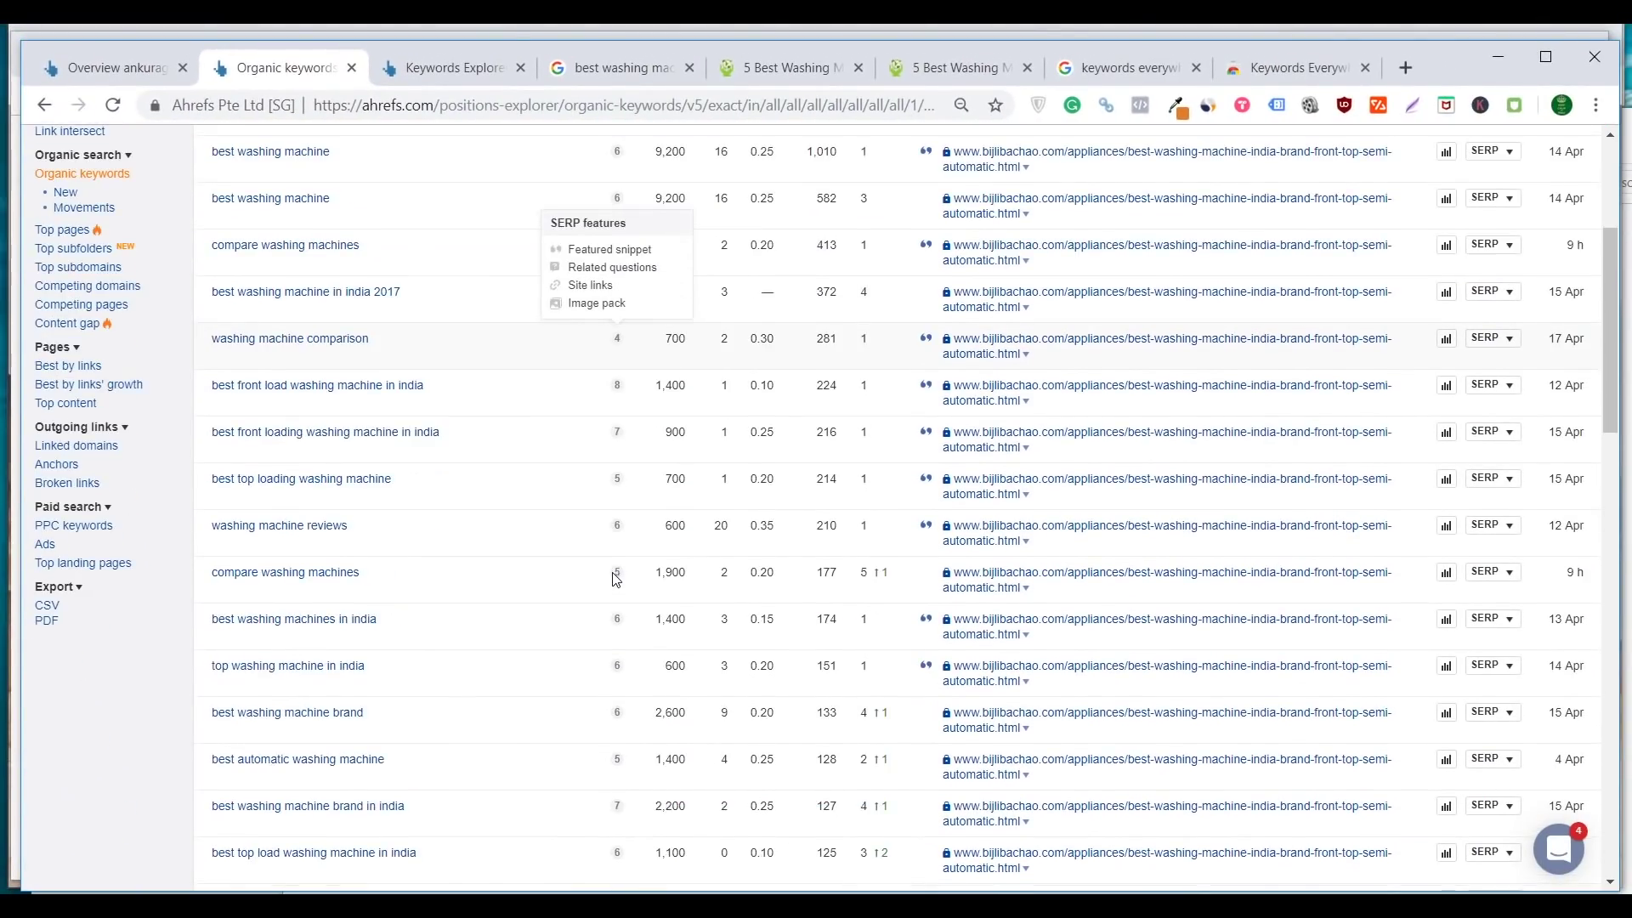
pyautogui.scroll(20, 614, 574)
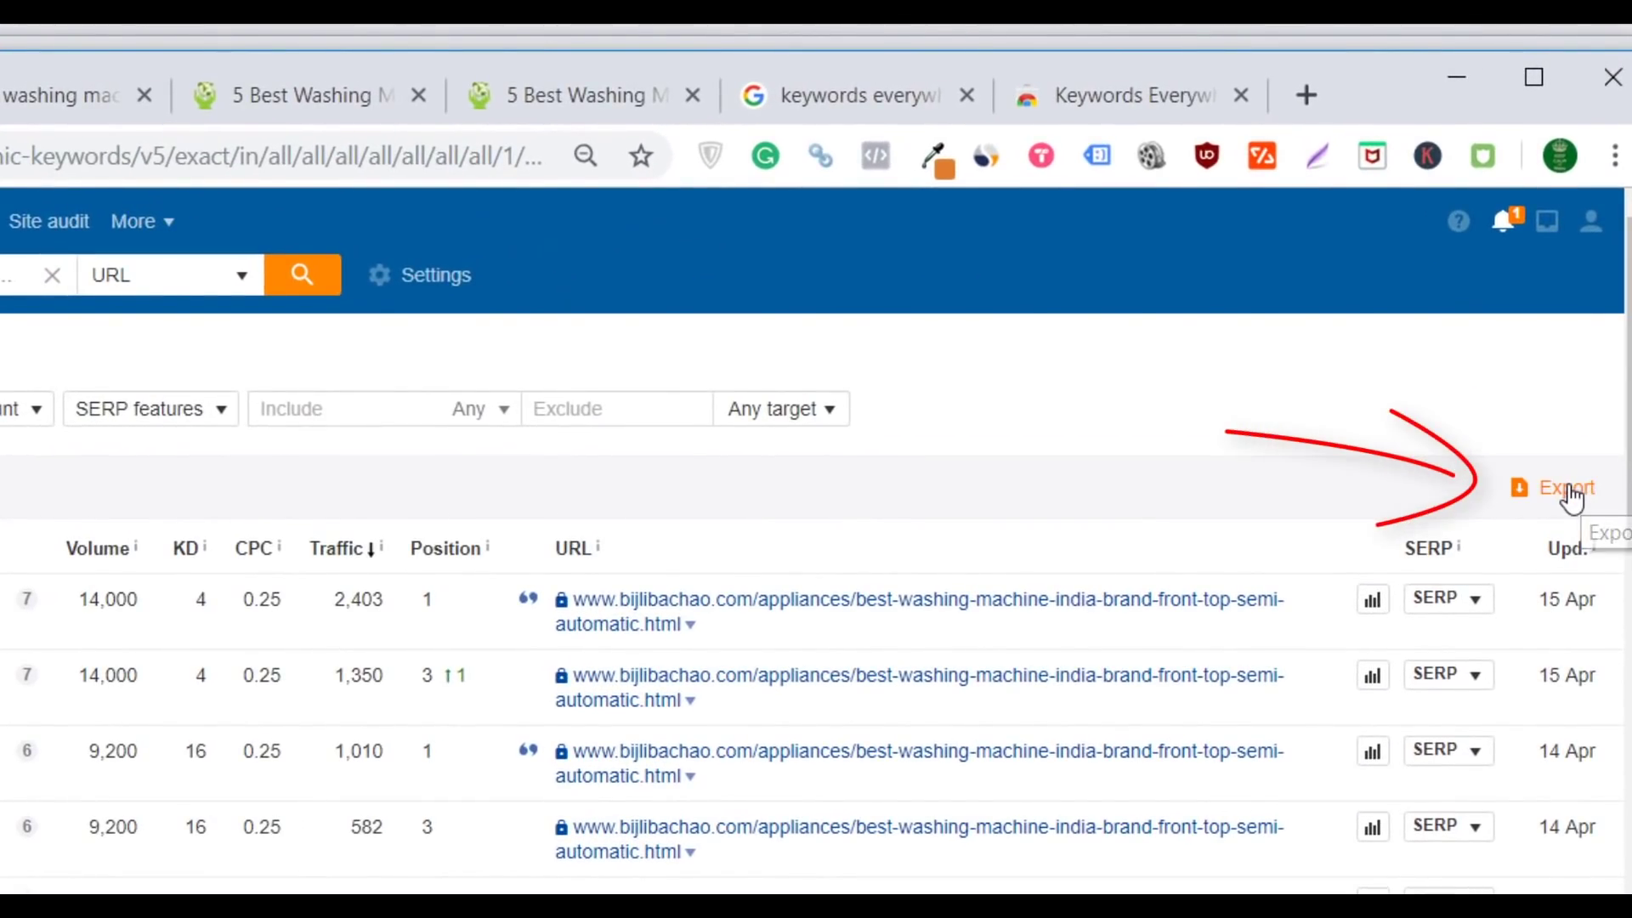
pyautogui.click(1571, 491)
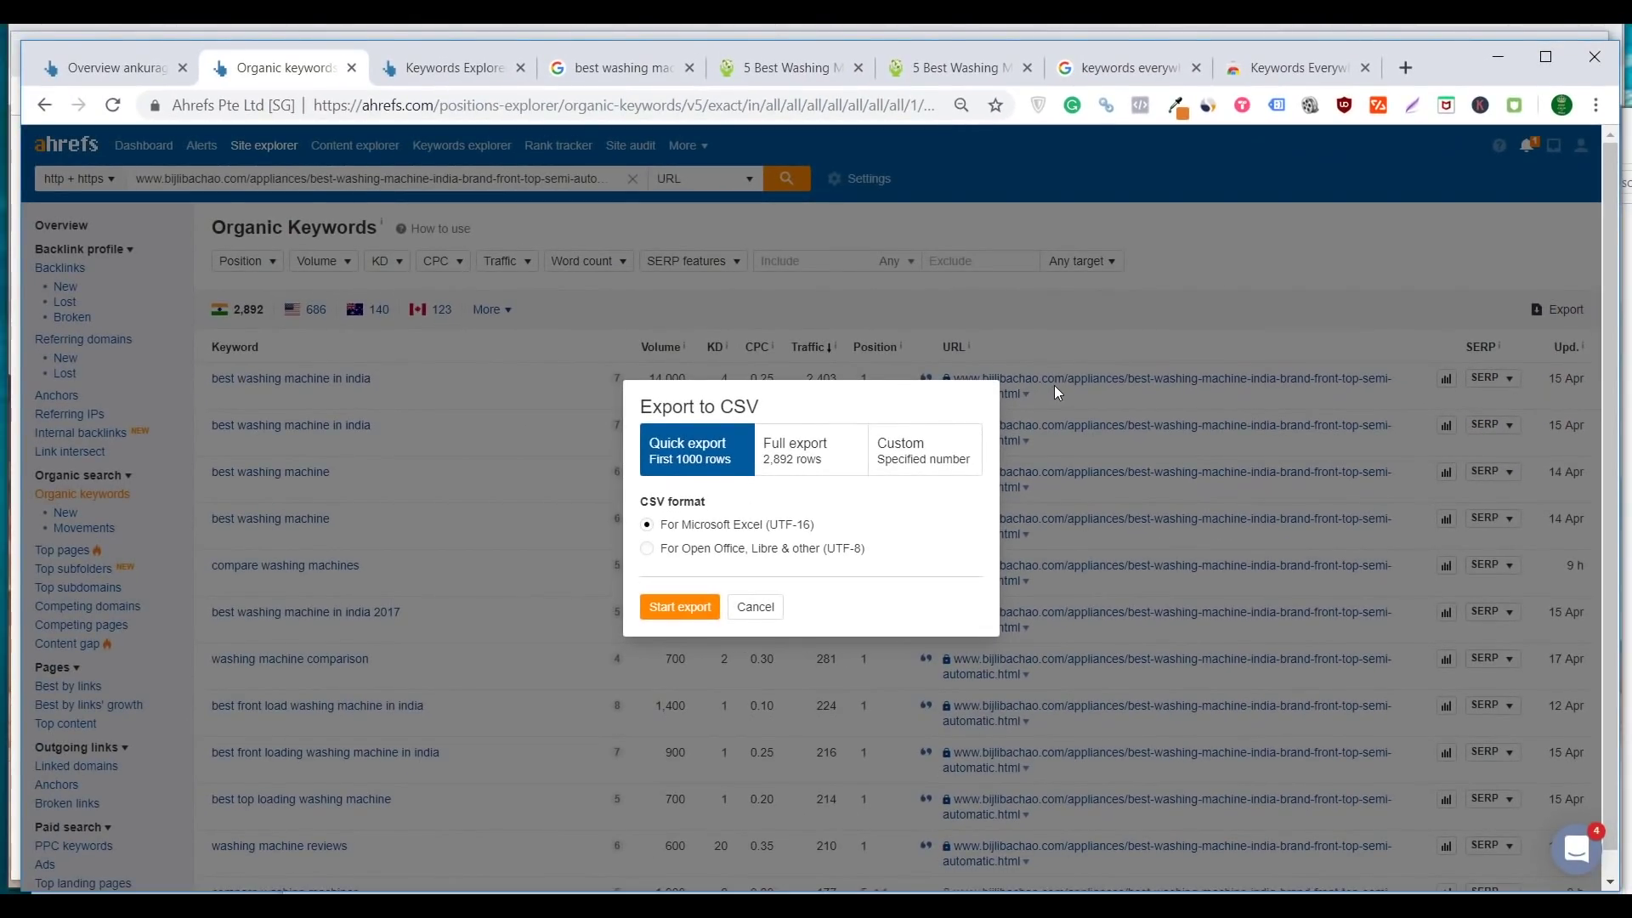
pyautogui.click(754, 607)
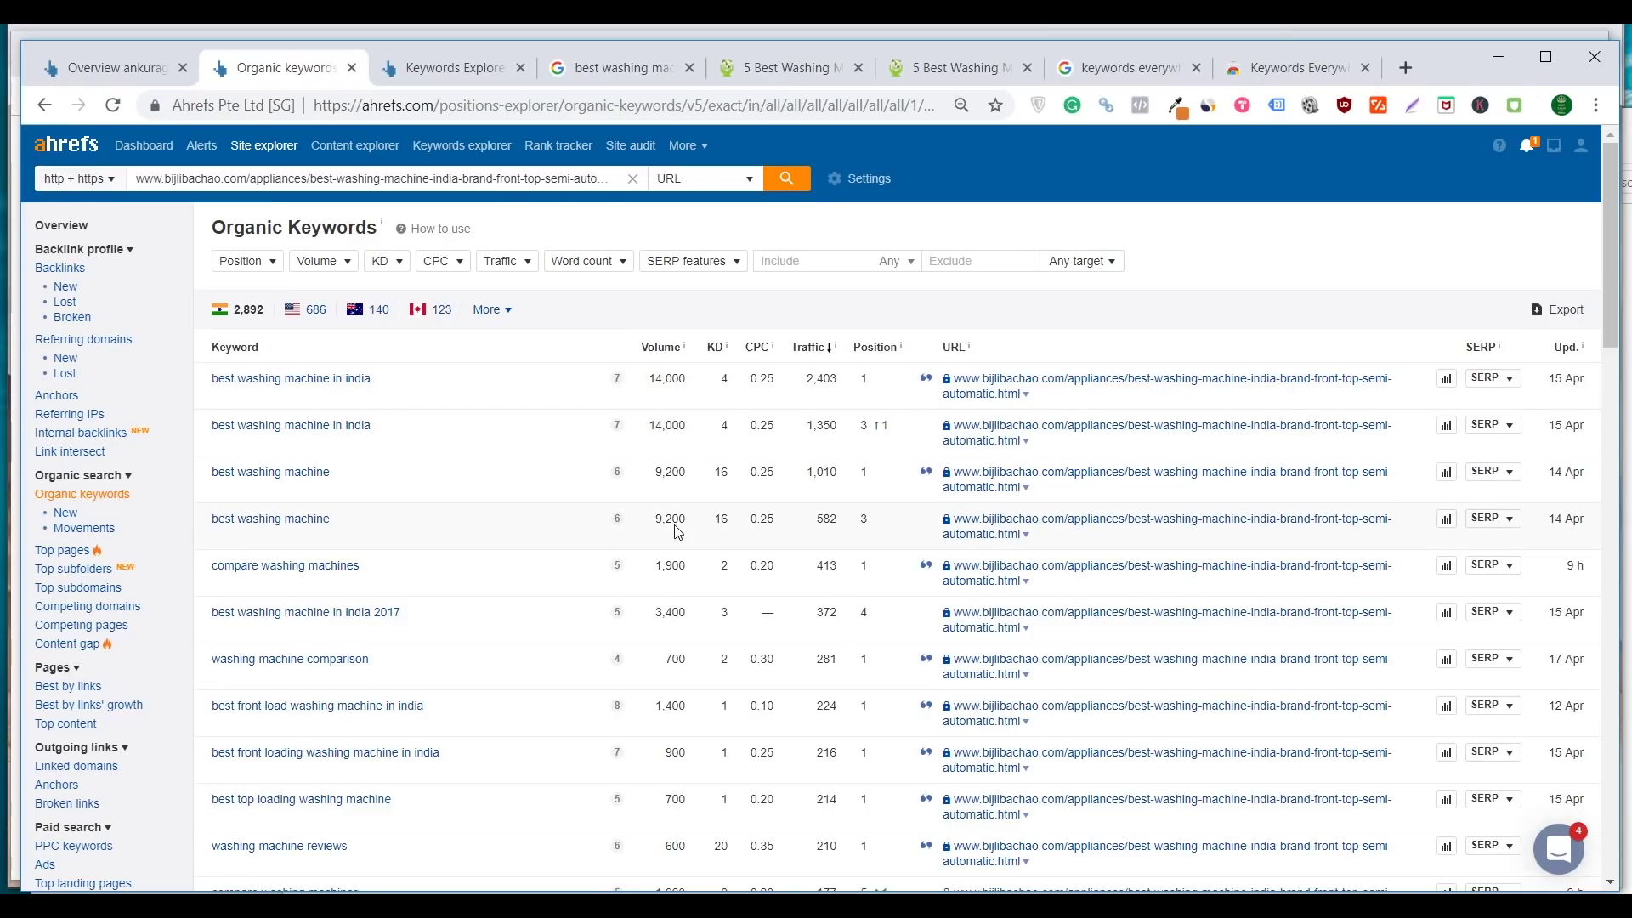
pyautogui.moveTo(616, 397)
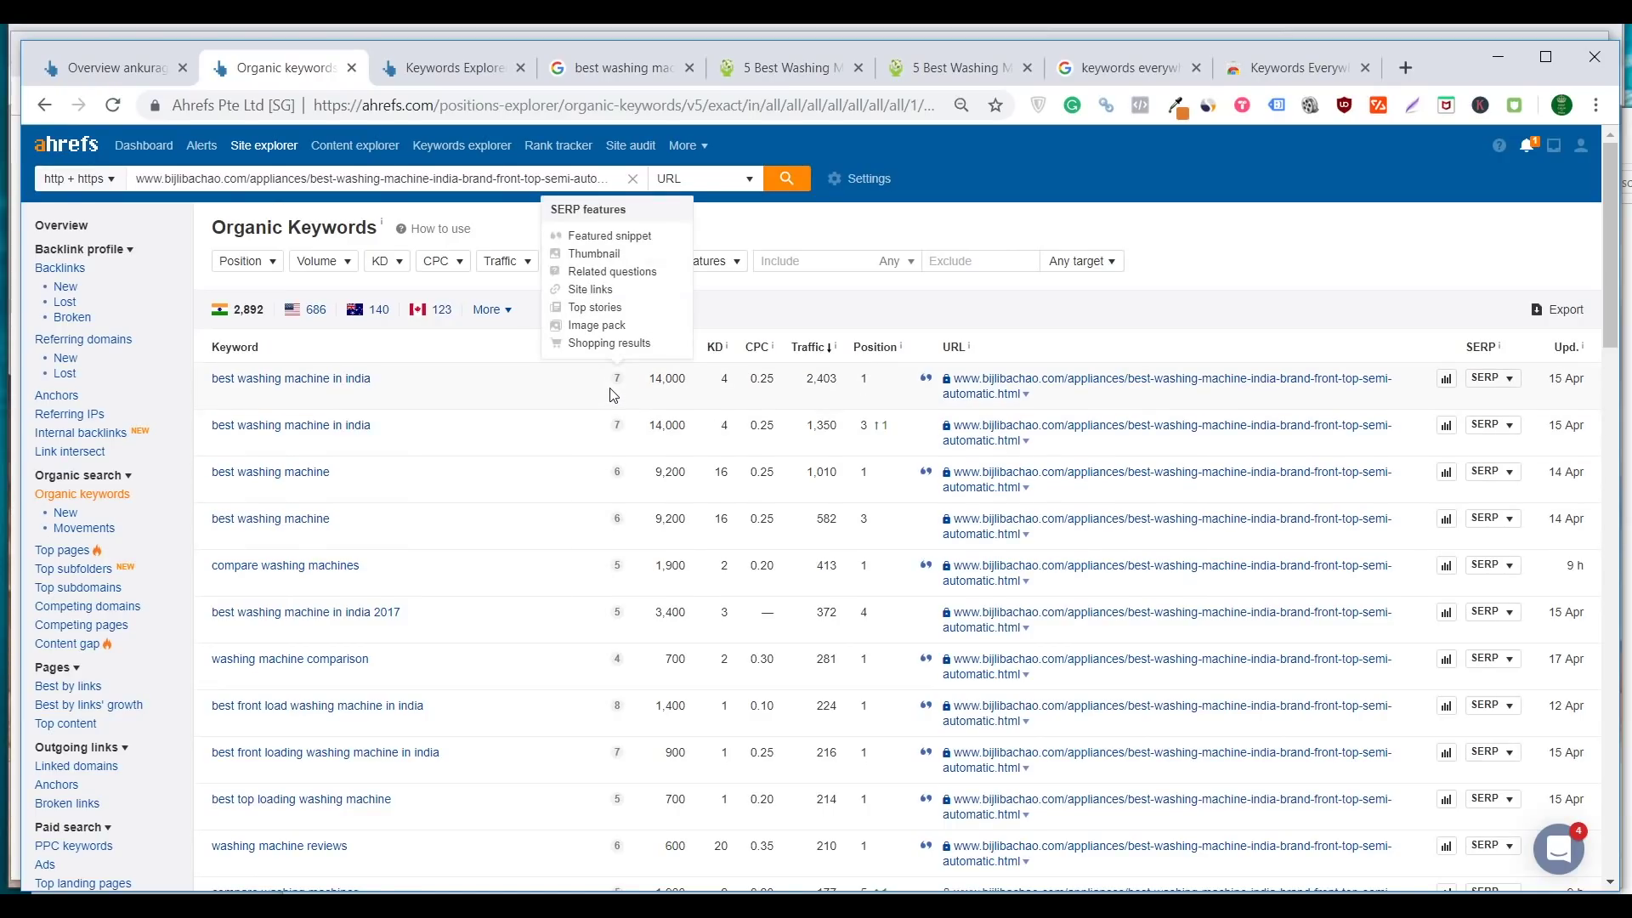
# Look up "best washing machine" in Ahrefs Keywords Explorer for Google in India
pyautogui.click(440, 85)
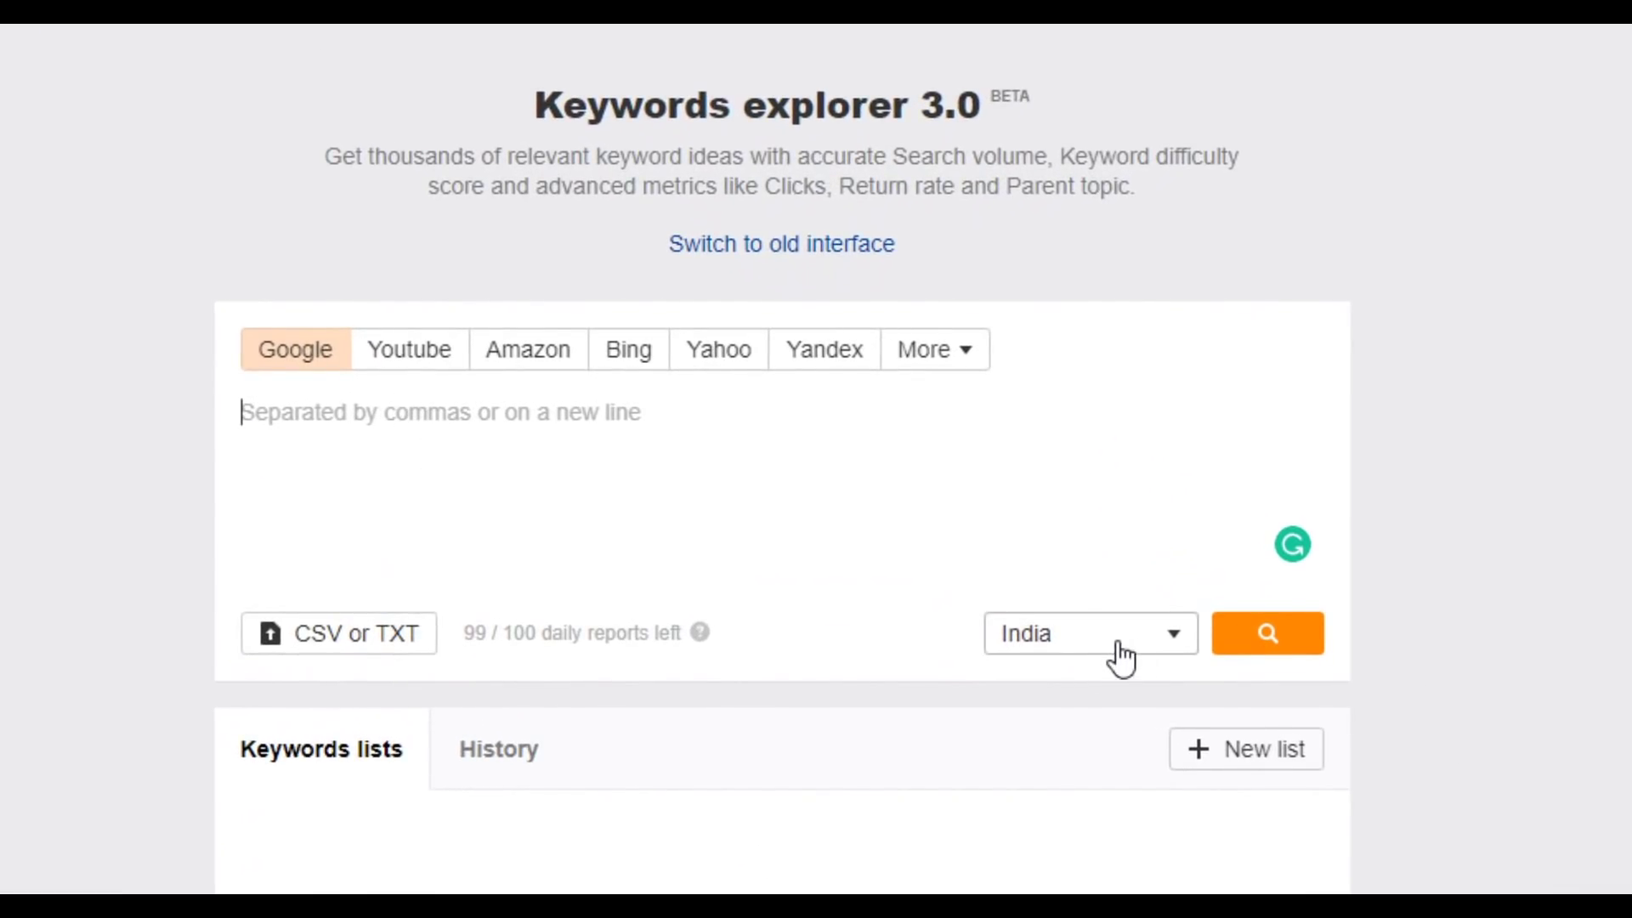
pyautogui.click(623, 476)
pyautogui.write('b')
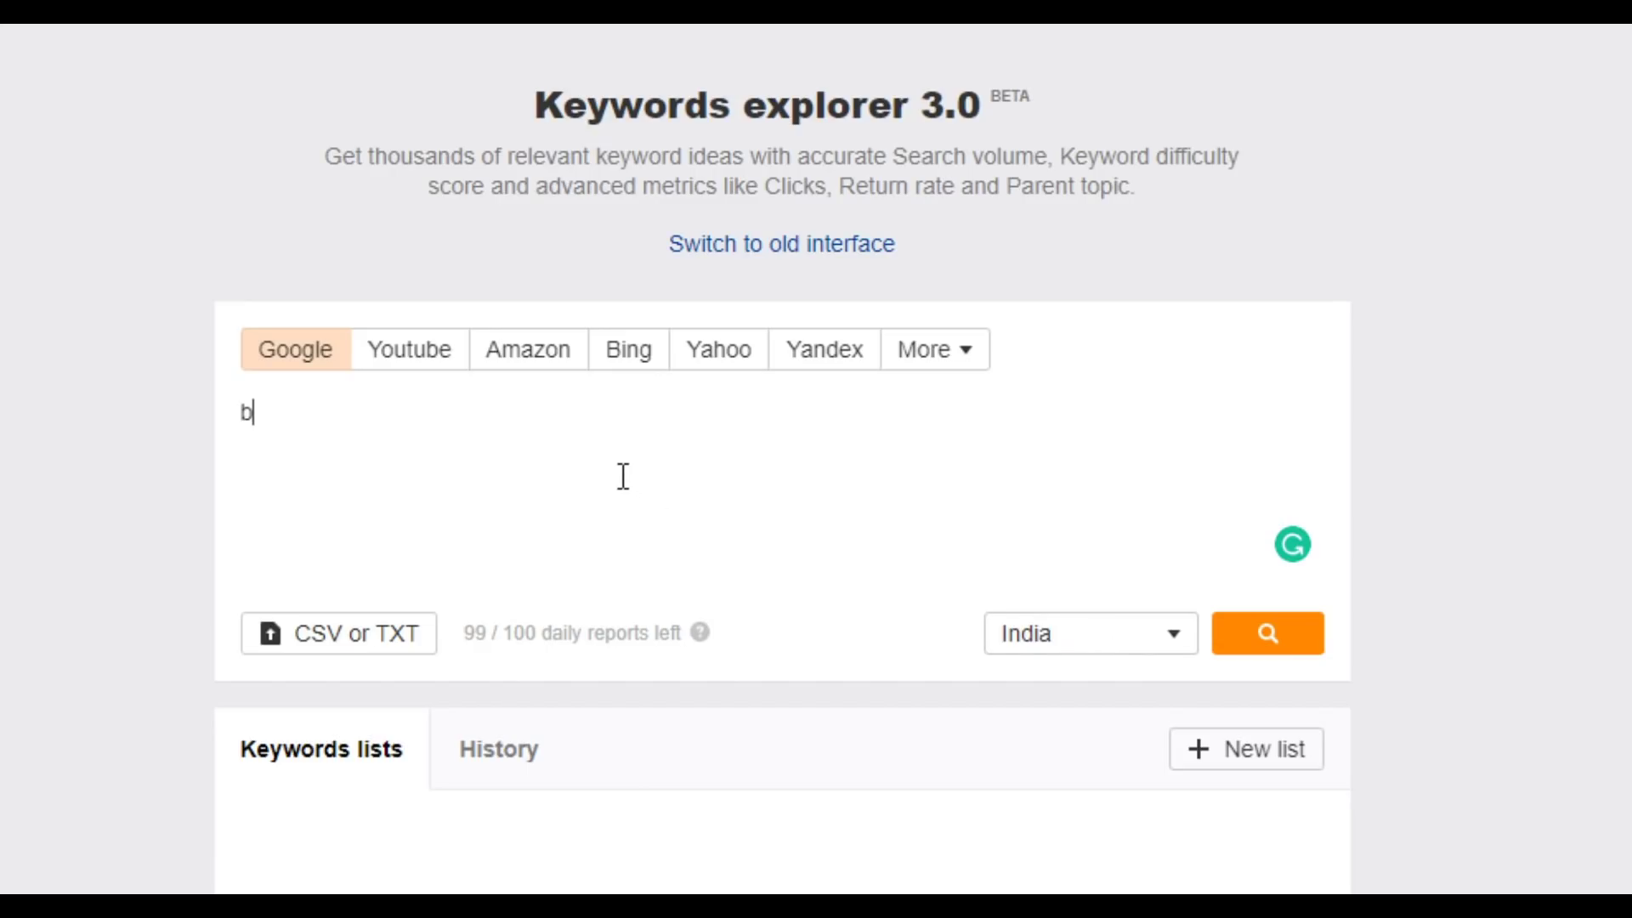
pyautogui.write('est washing machine')
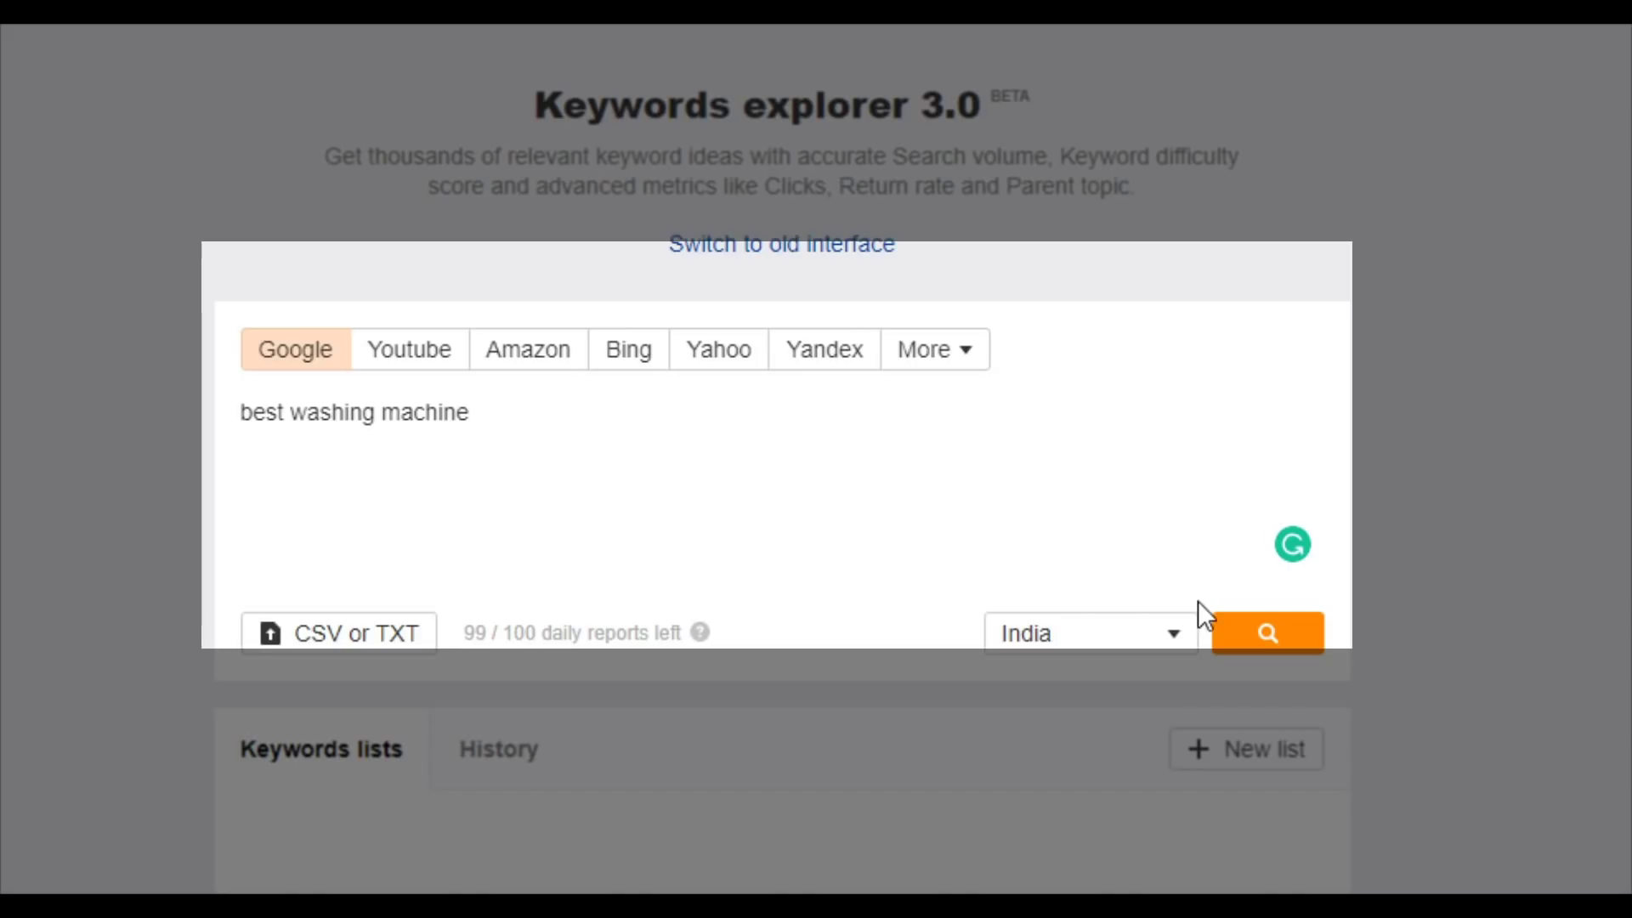
pyautogui.click(1273, 642)
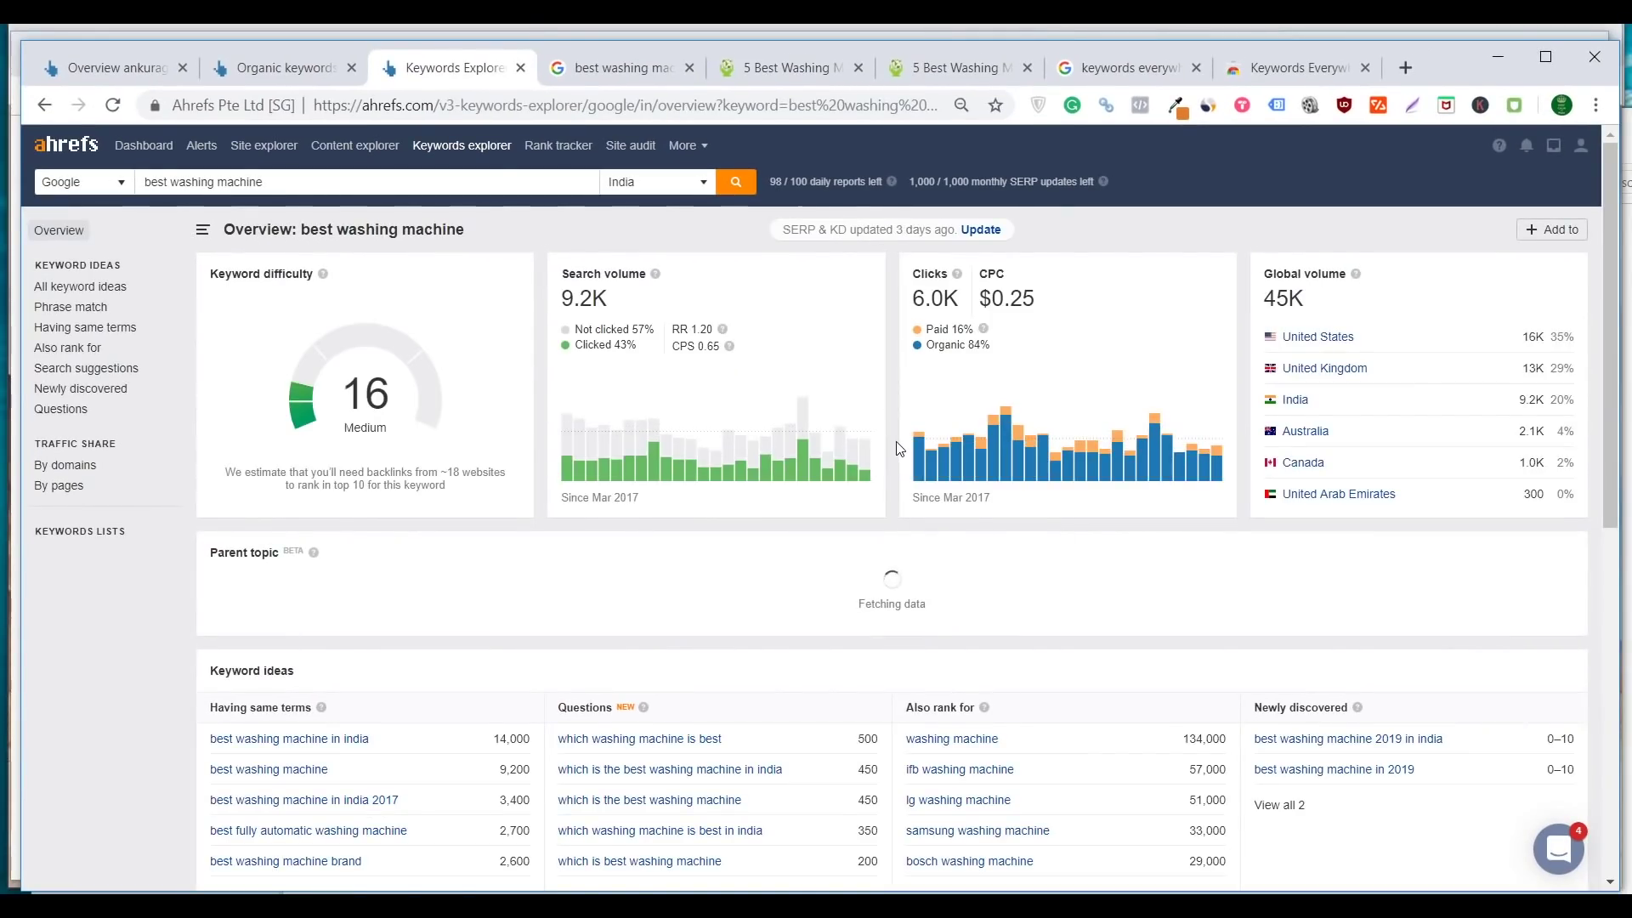
# Examine the keyword difficulty, keyword ideas and SERP overview for "best washing machine"
pyautogui.scroll(-4, 765, 425)
pyautogui.scroll(4, 321, 365)
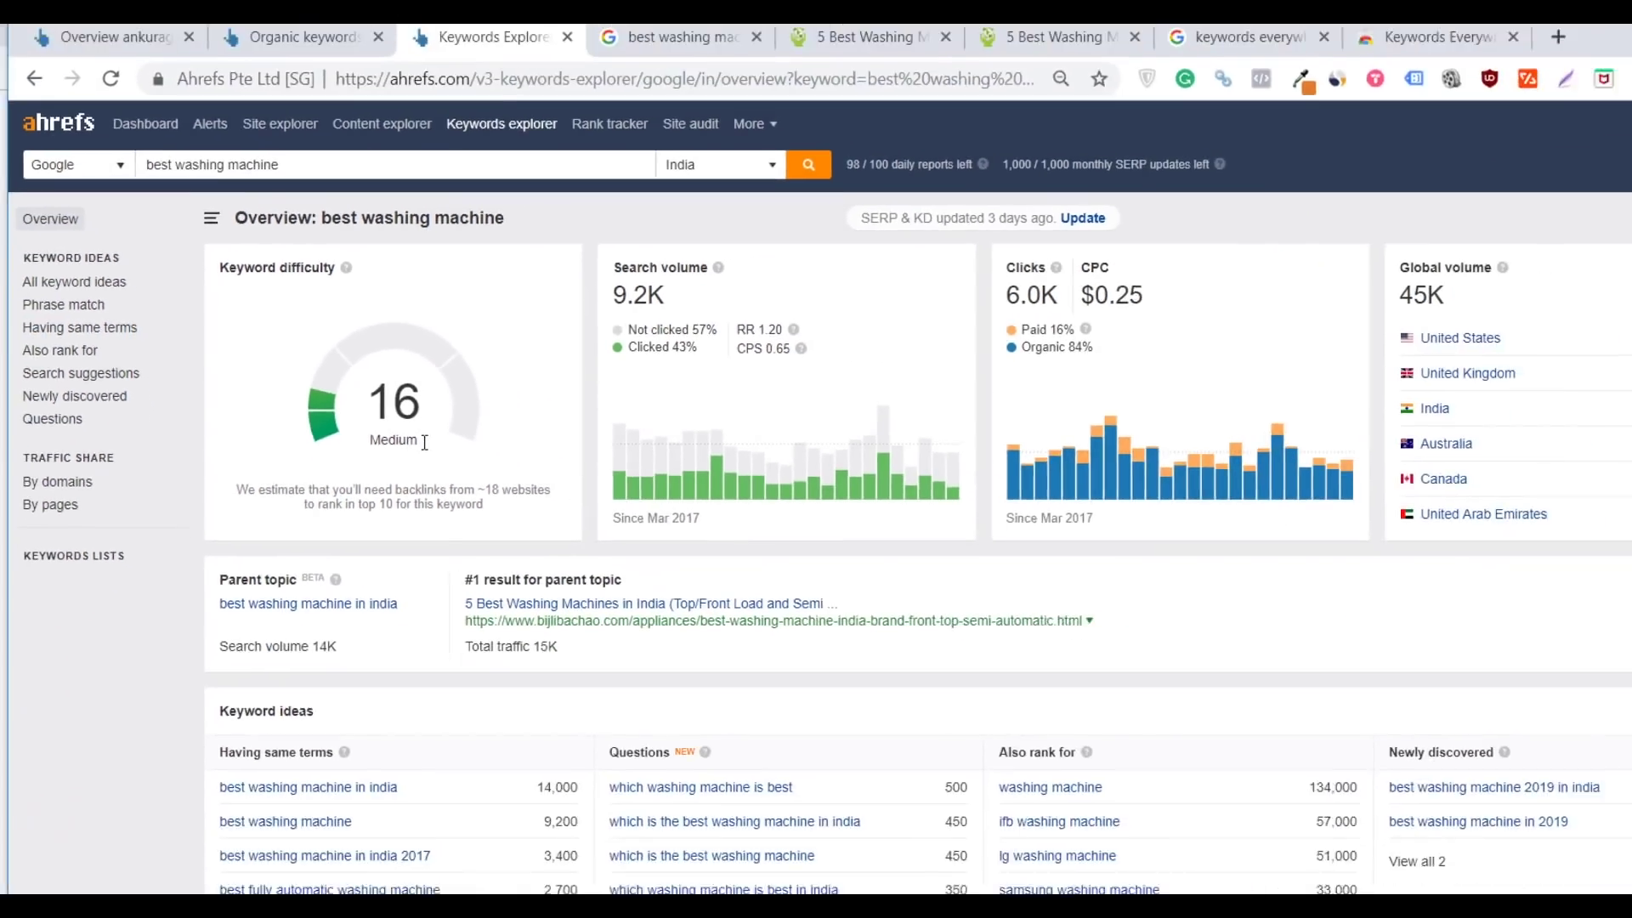
pyautogui.scroll(-2, 391, 436)
pyautogui.scroll(-3, 391, 436)
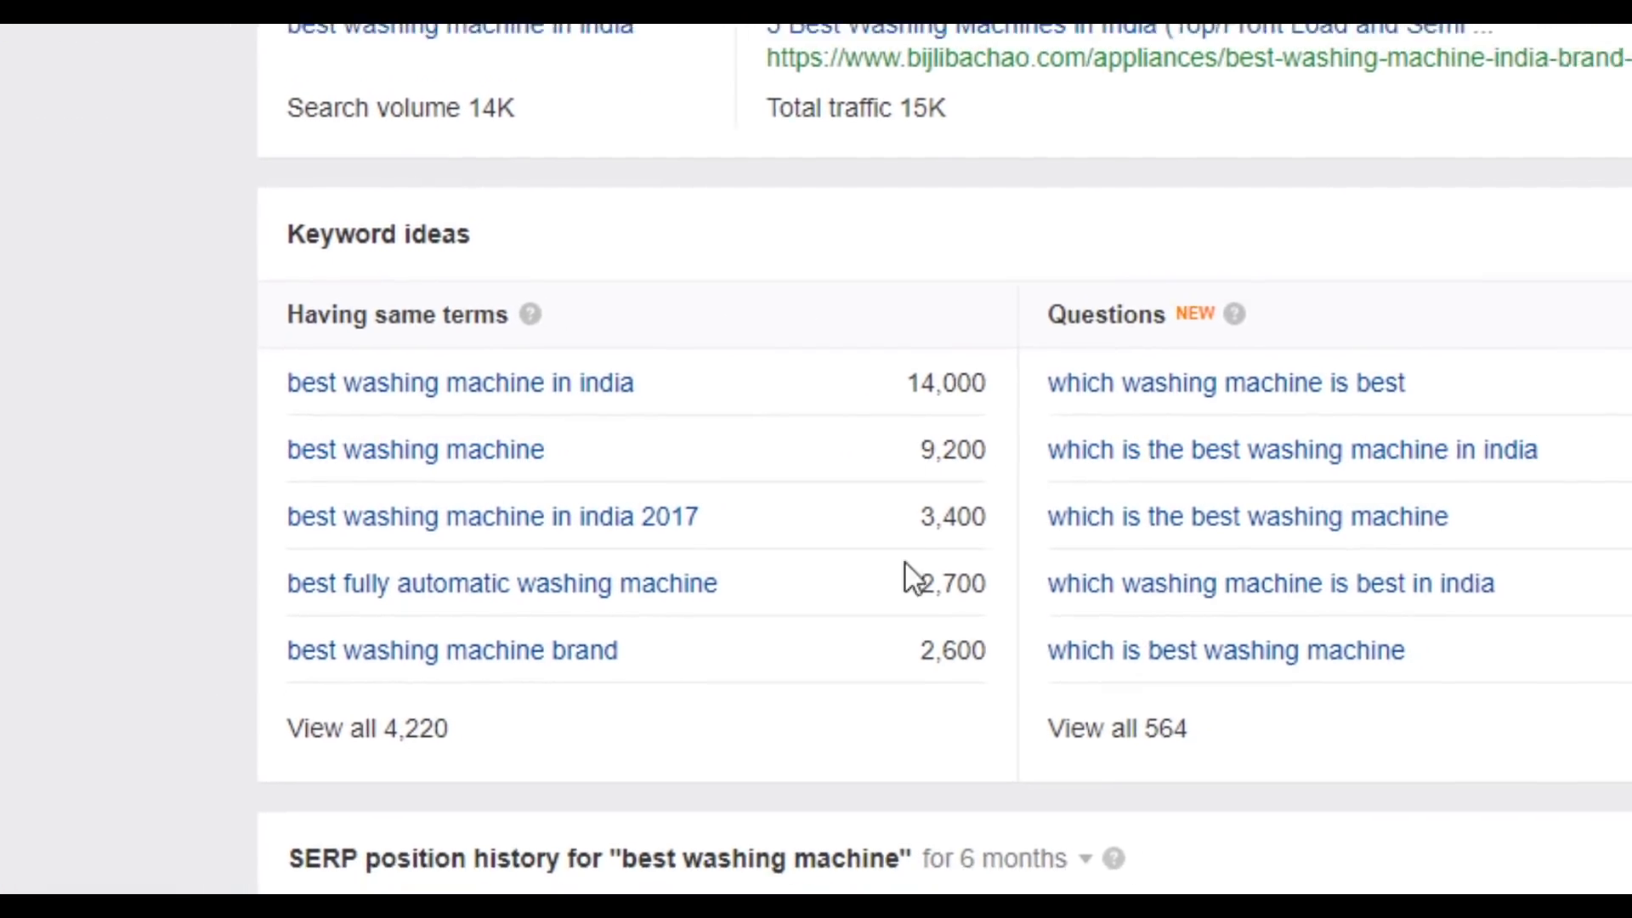
pyautogui.scroll(-10, 494, 513)
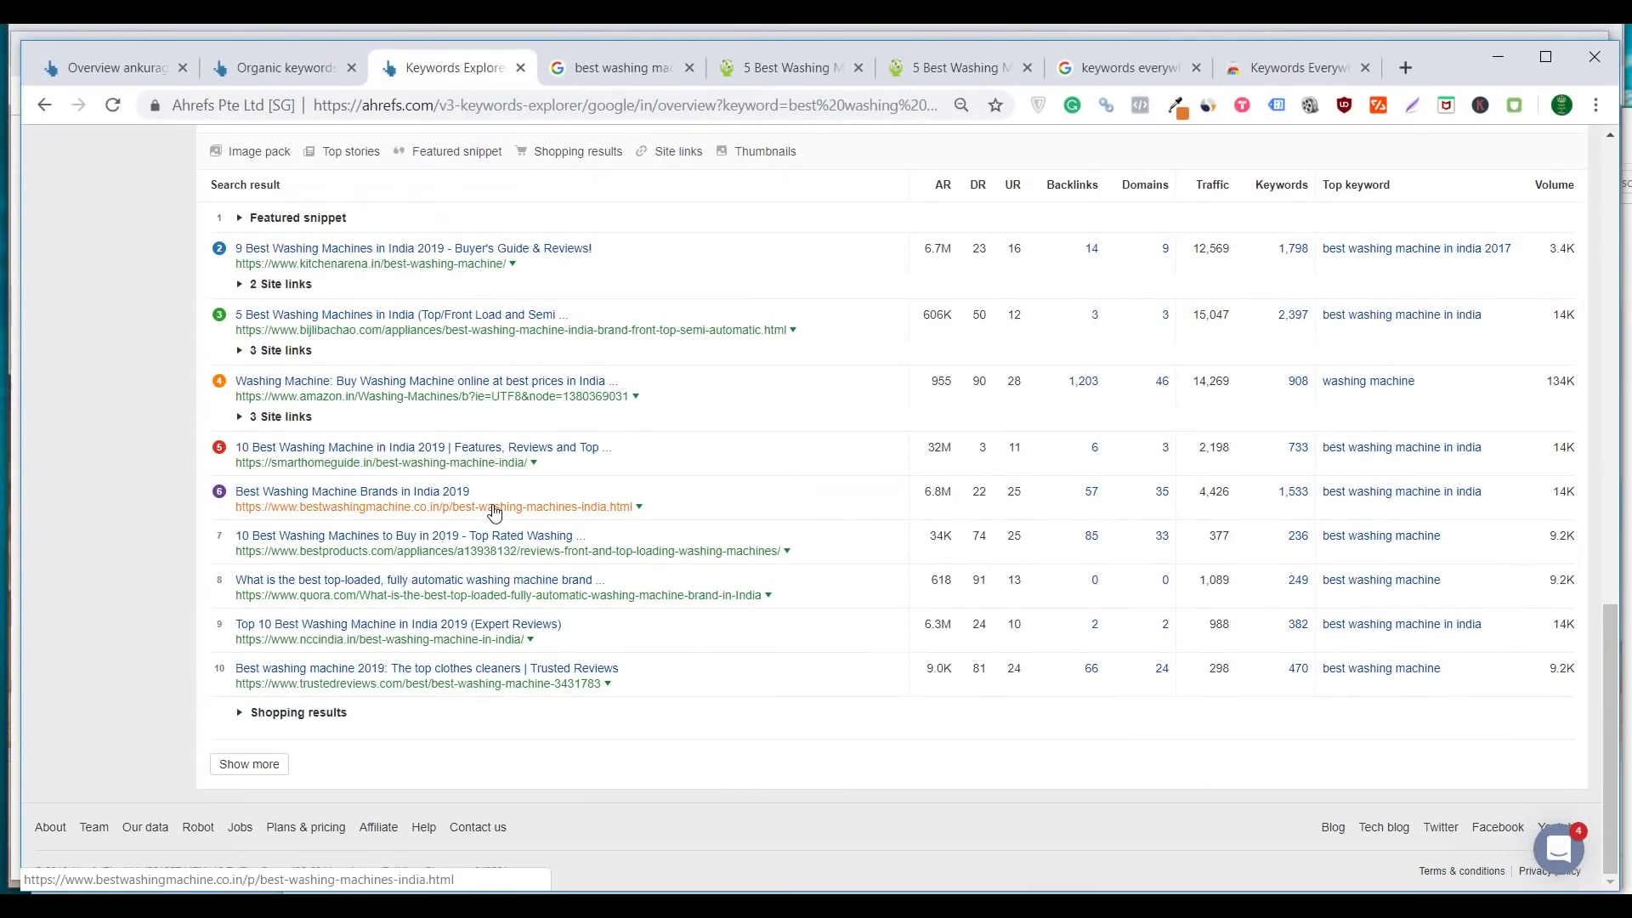
pyautogui.scroll(8, 488, 518)
pyautogui.scroll(3, 482, 521)
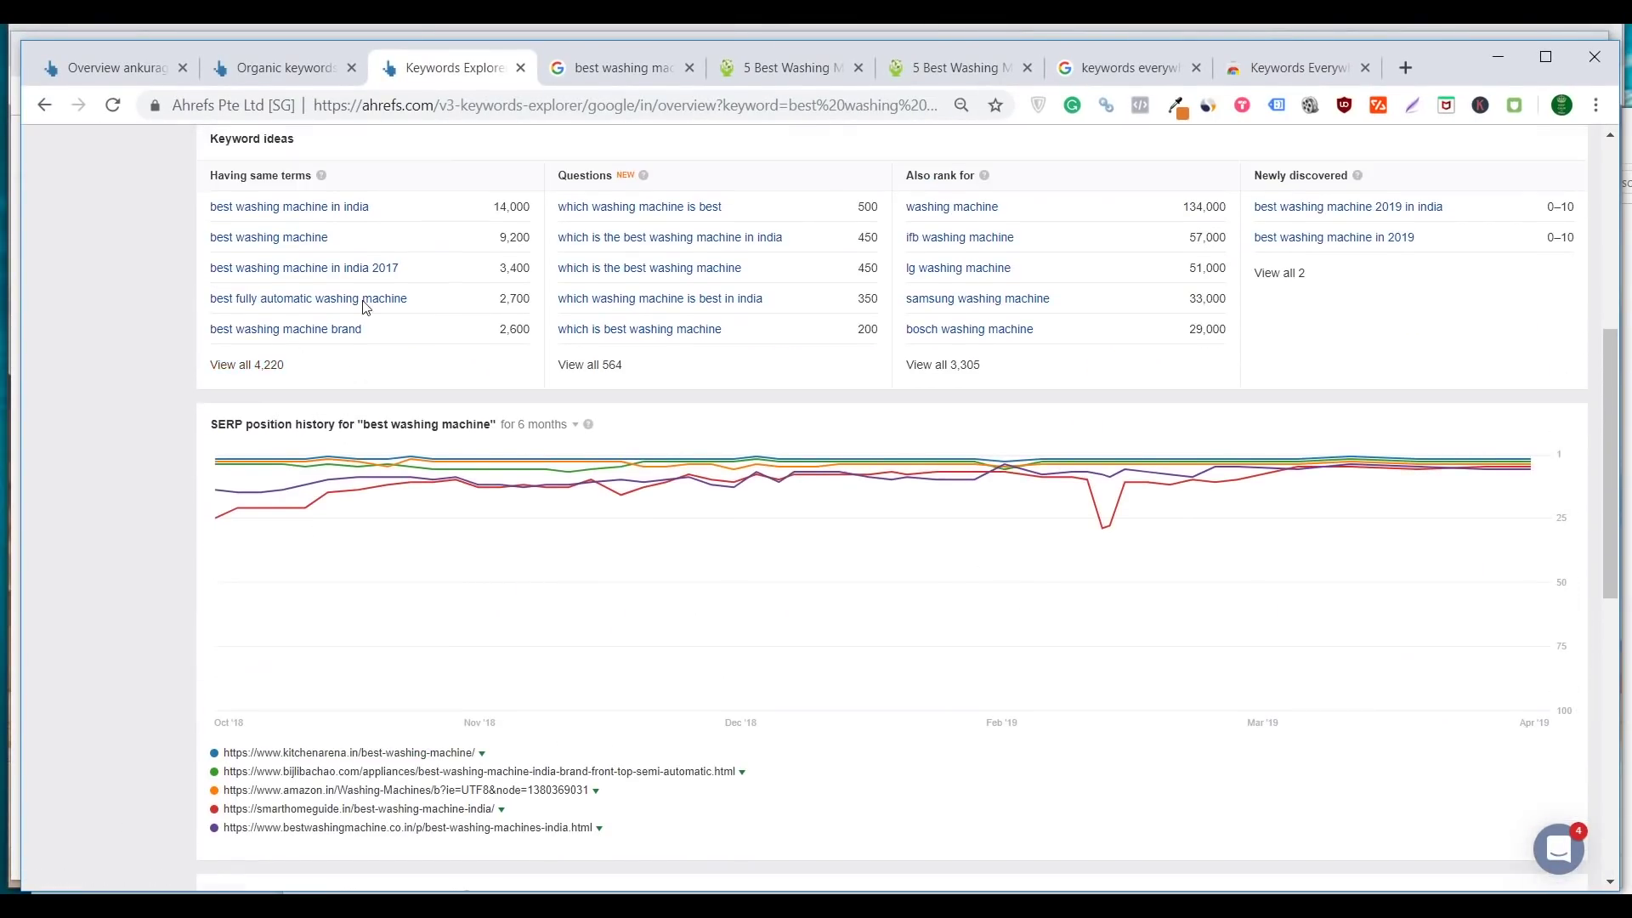
# Open the overview of the related keyword "best washing machine in india" in a new tab
pyautogui.rightClick(344, 167)
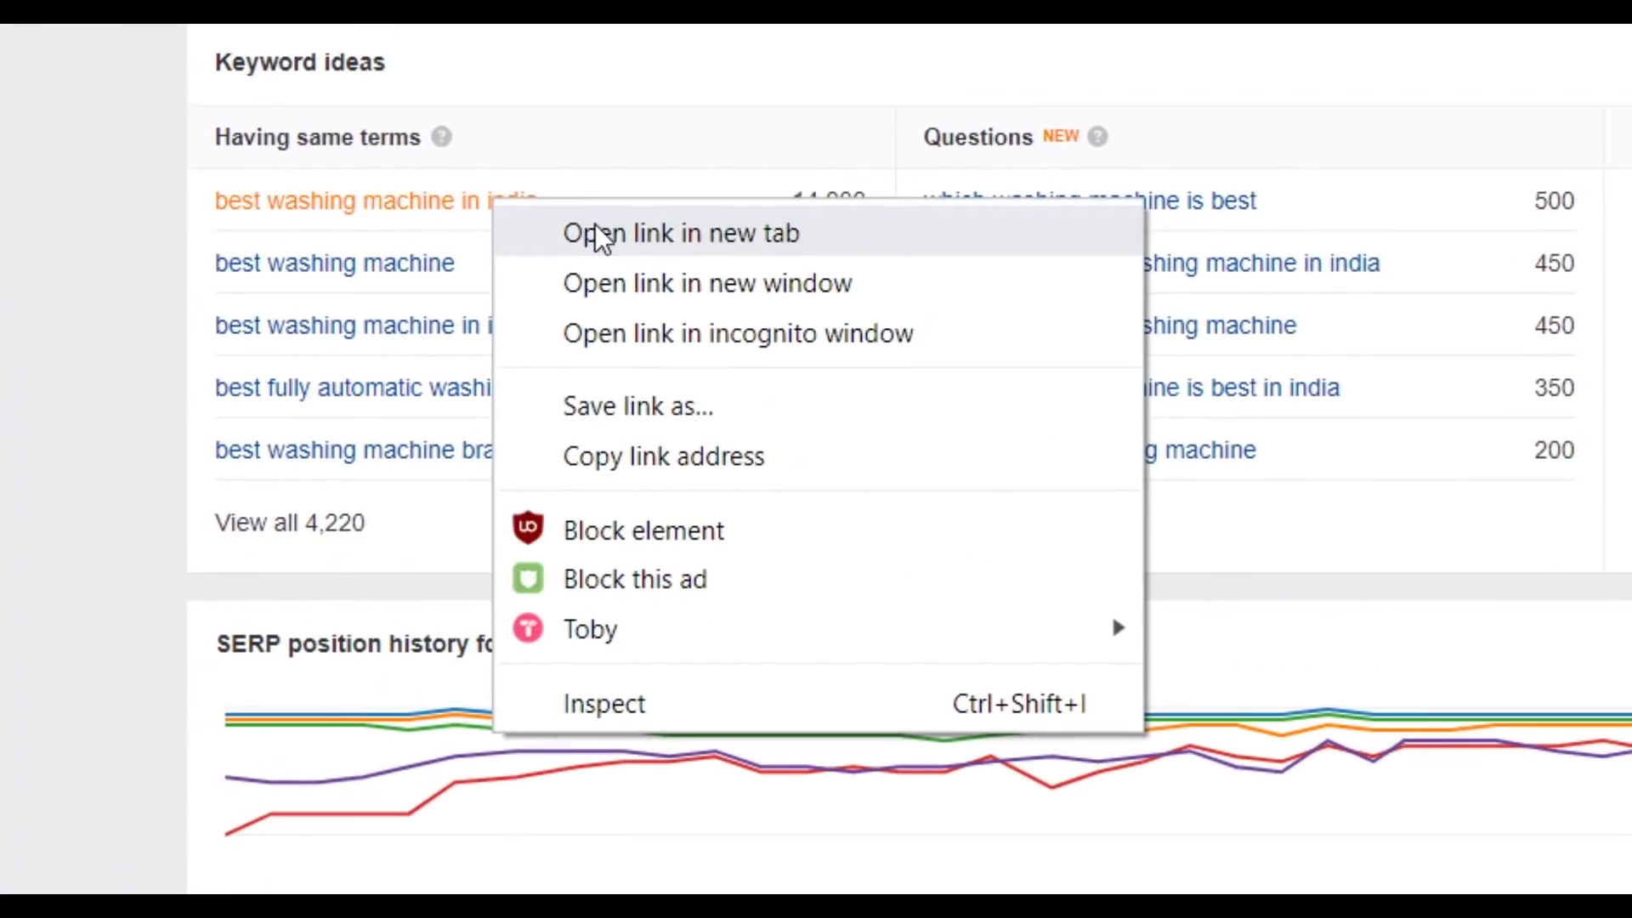
pyautogui.click(595, 233)
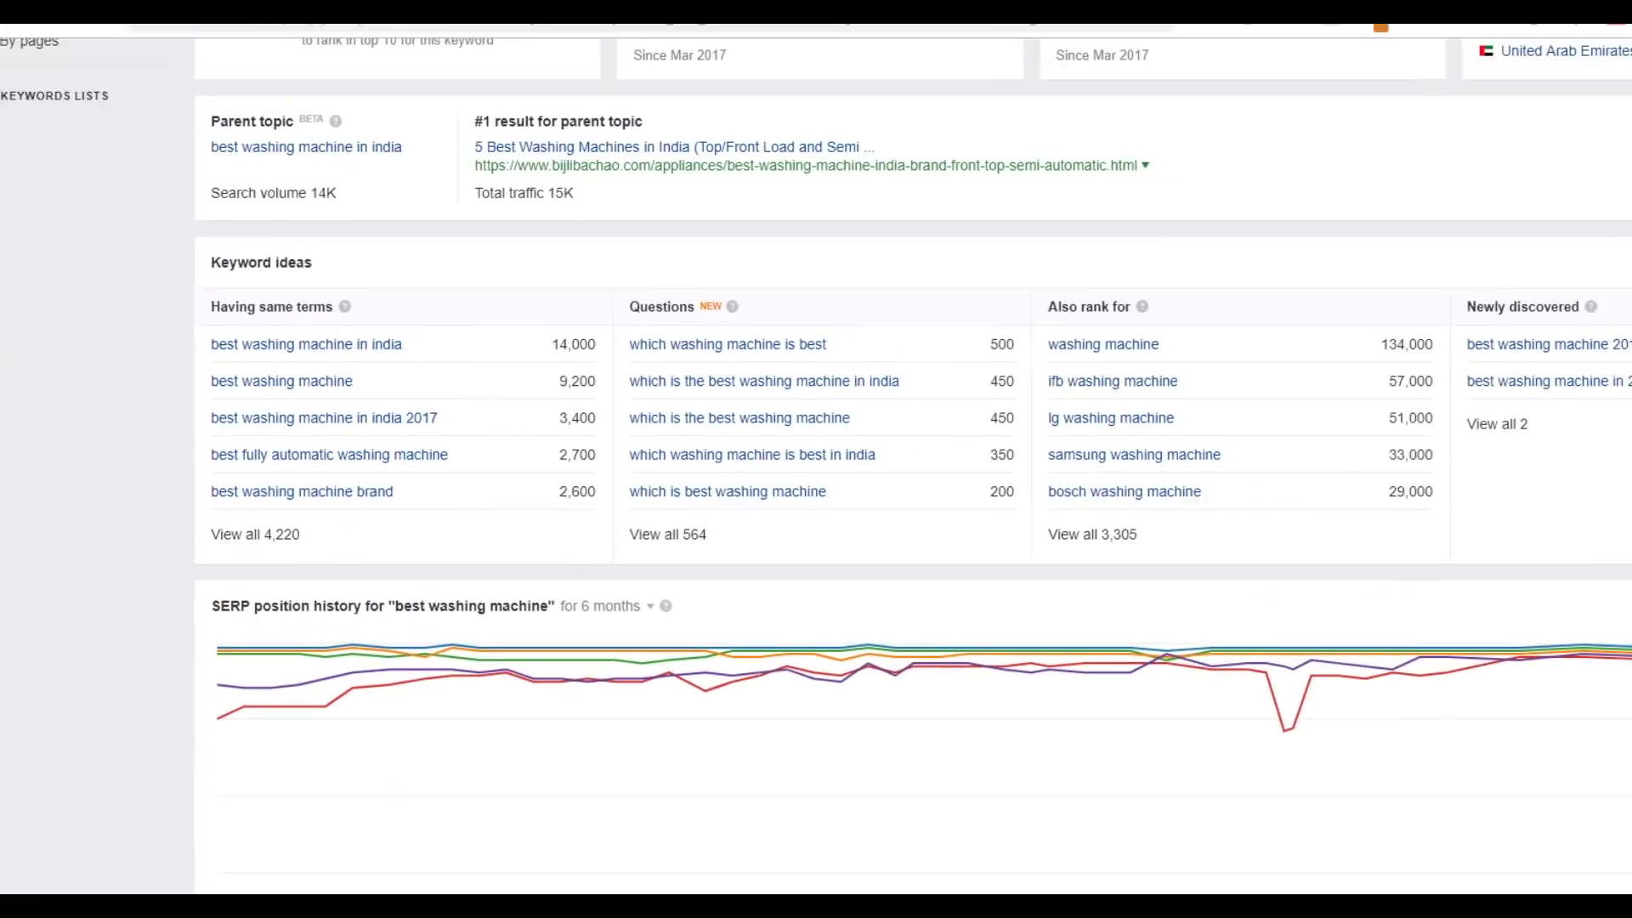
pyautogui.click(557, 68)
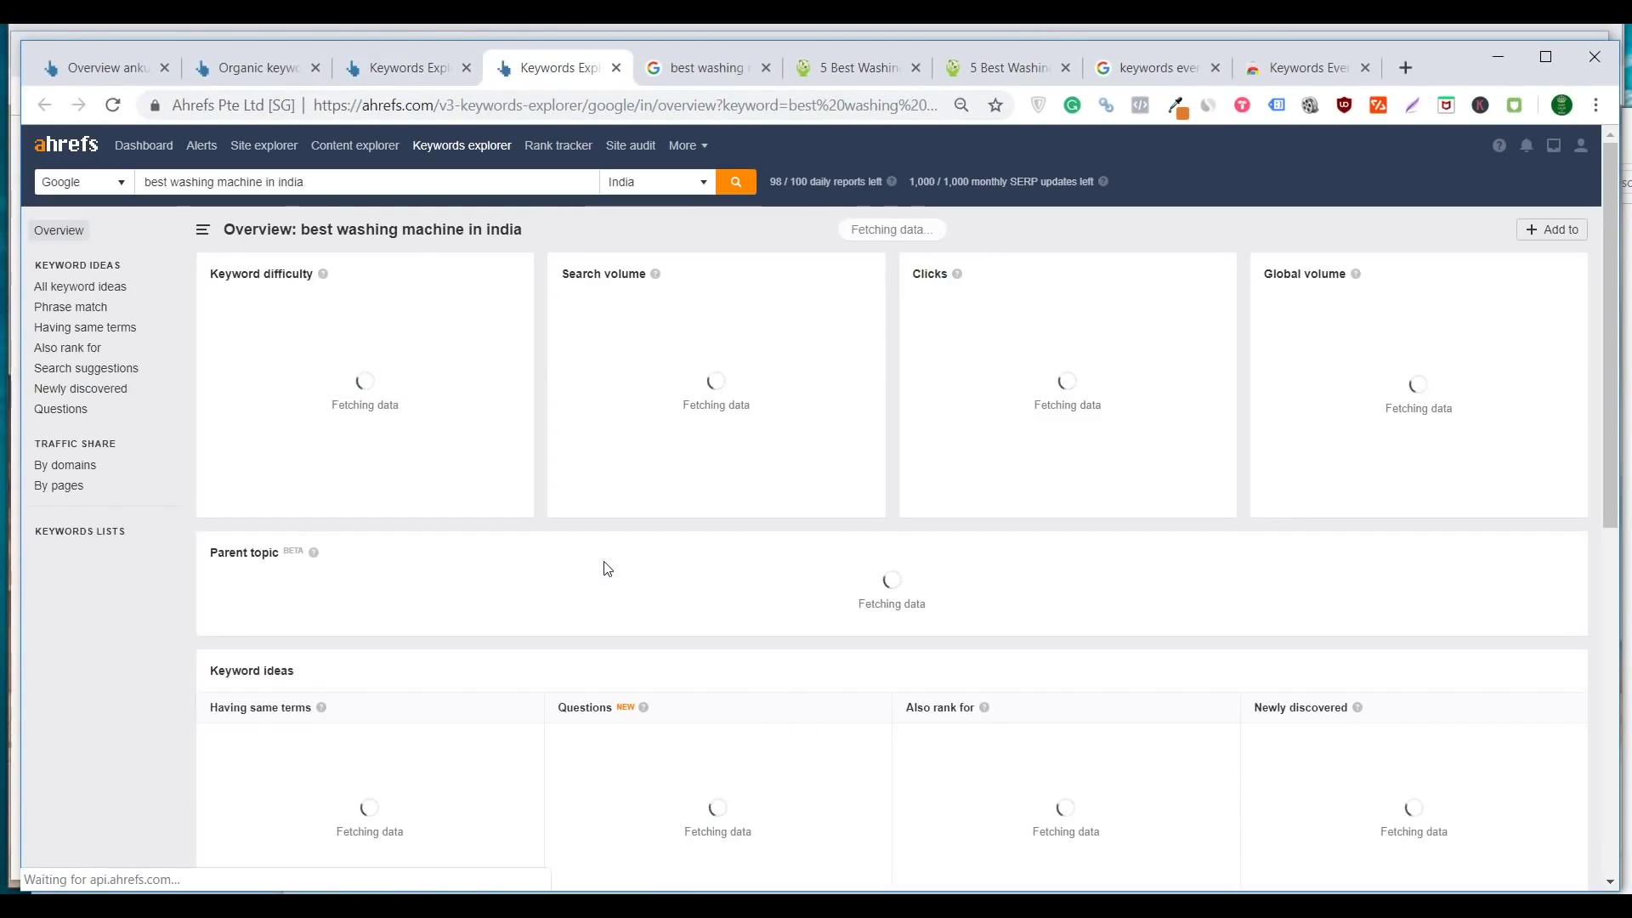
# Compare the Ahrefs SERP overview for "best washing machine in india" with the featured snippet in the live Google results
pyautogui.scroll(-8, 606, 568)
pyautogui.scroll(6, 605, 568)
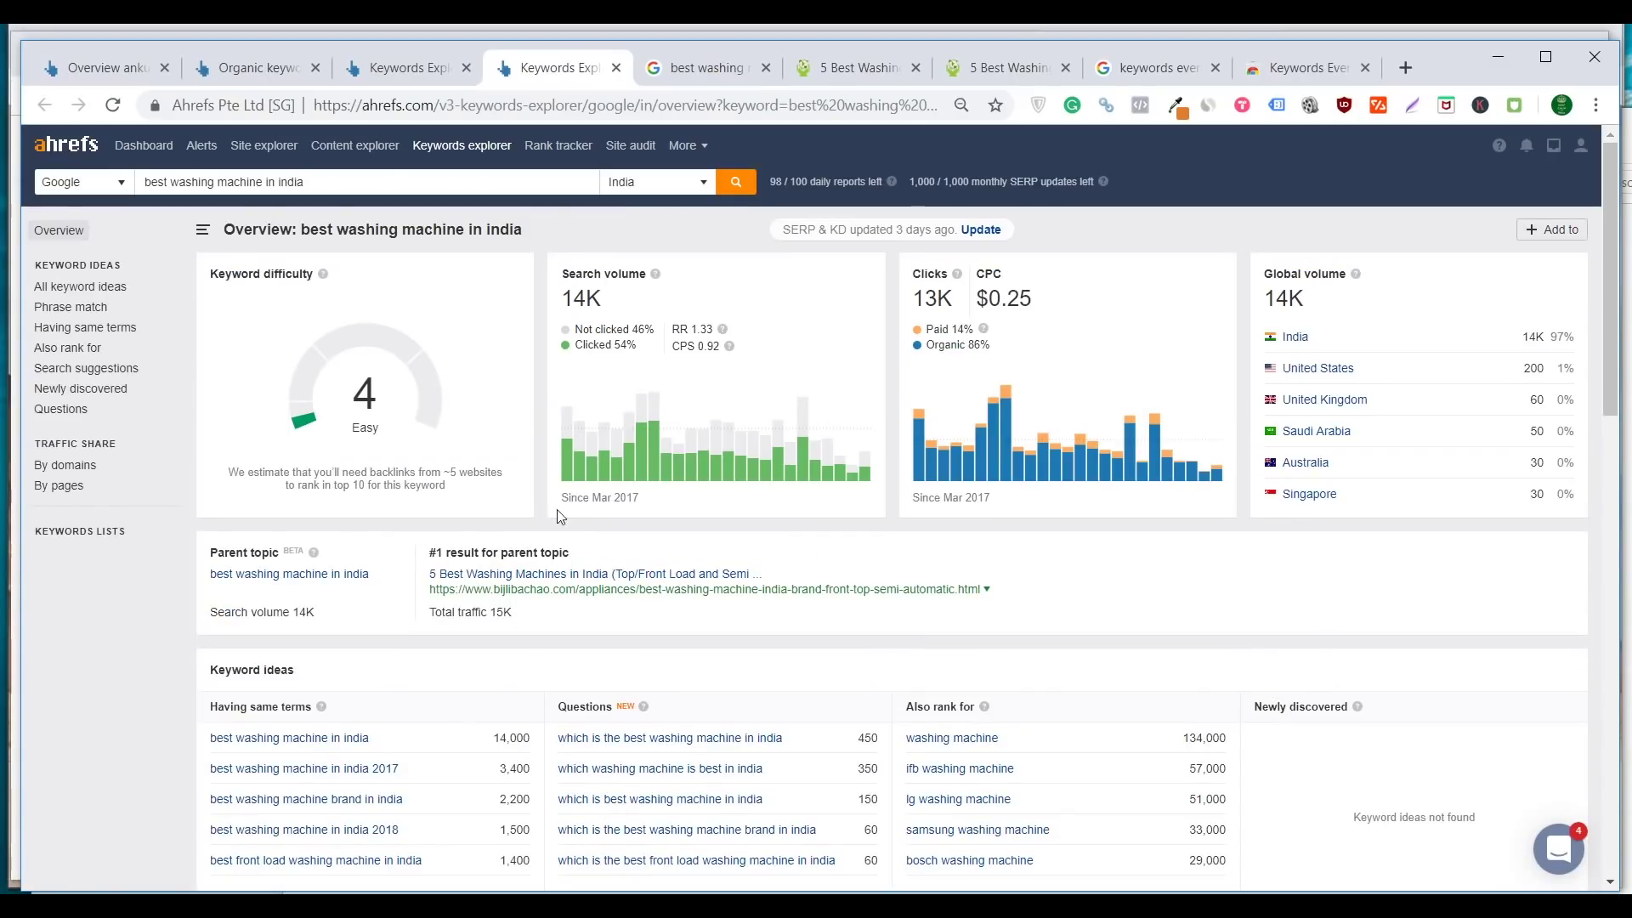
pyautogui.scroll(-10, 892, 499)
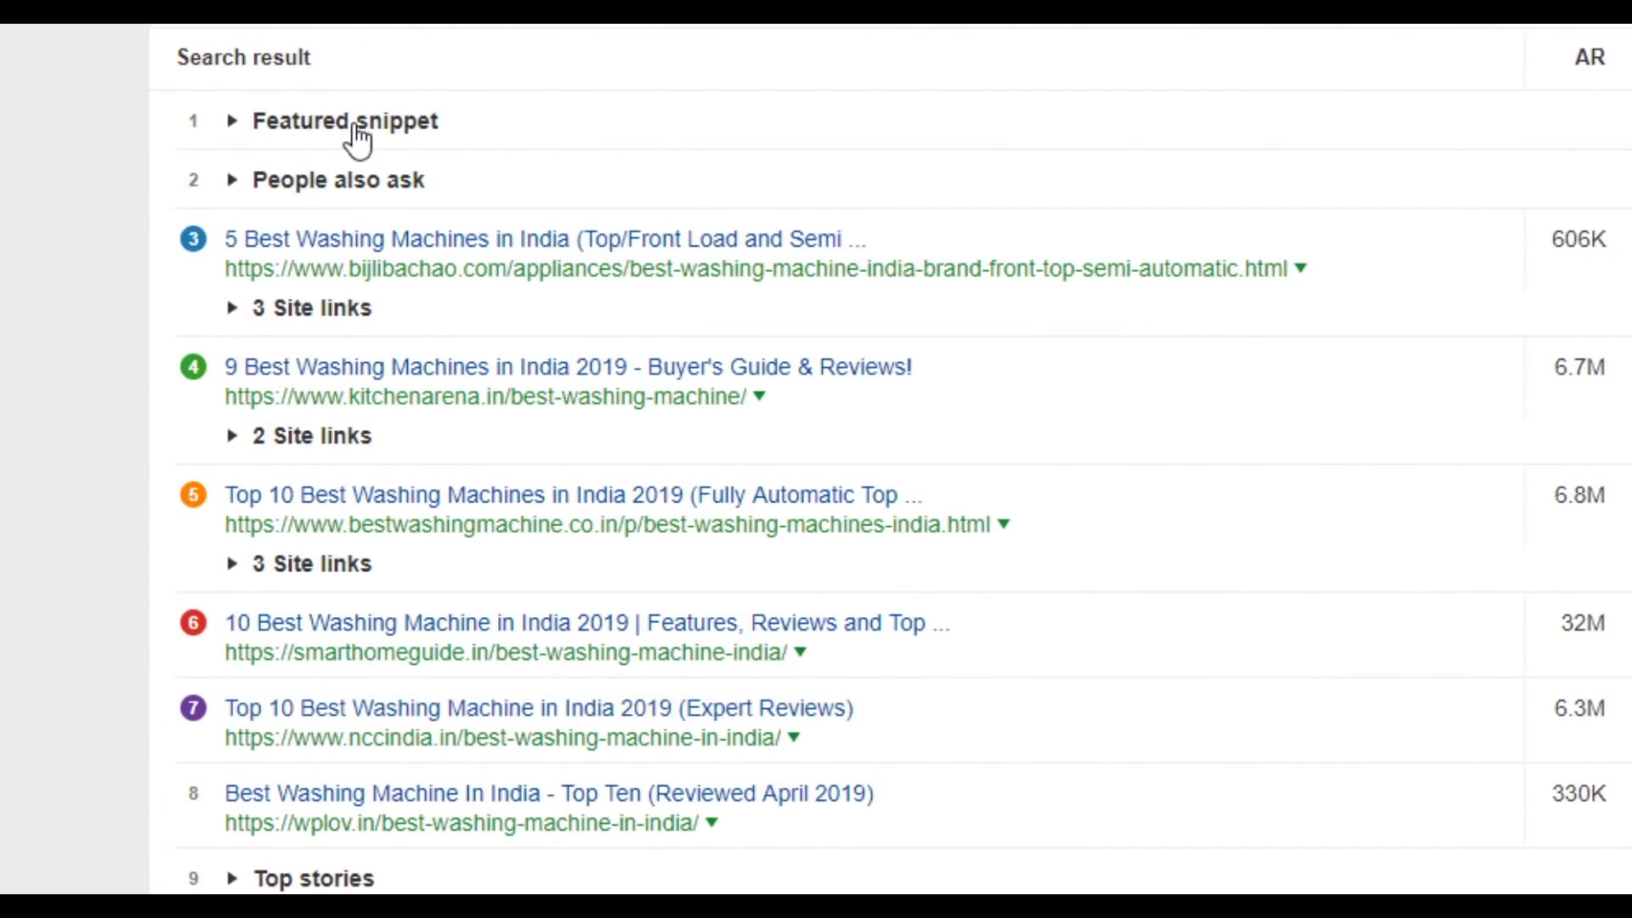
pyautogui.hotkey('ctrl', 'Tab')
pyautogui.scroll(3, 204, 510)
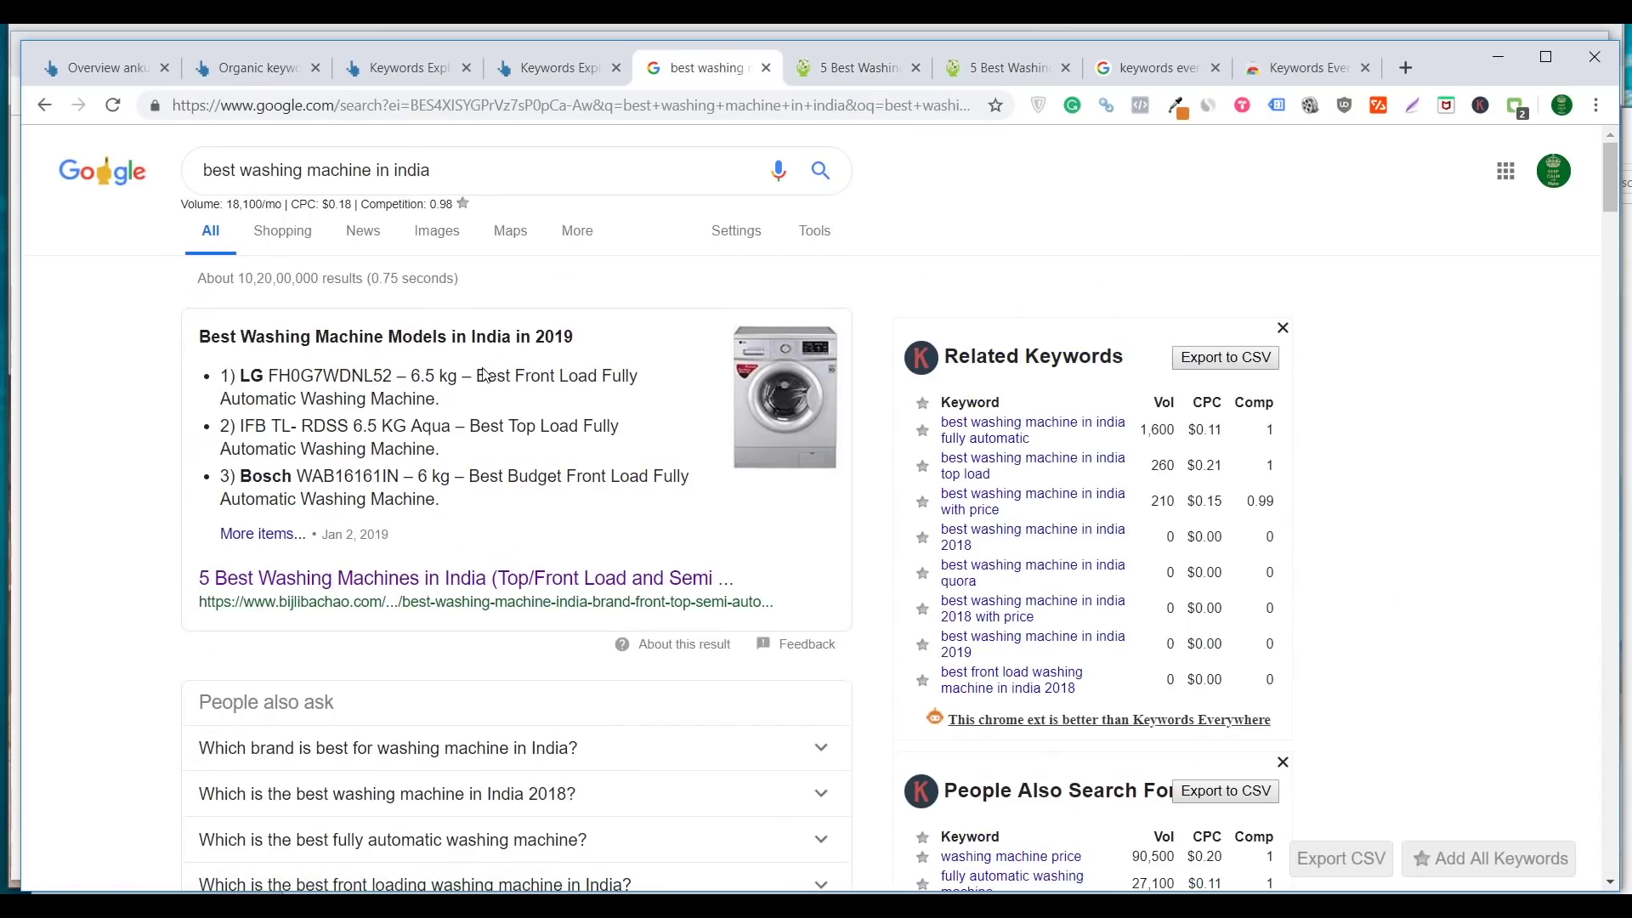
pyautogui.hotkey('ctrl', 'shift', 'Tab')
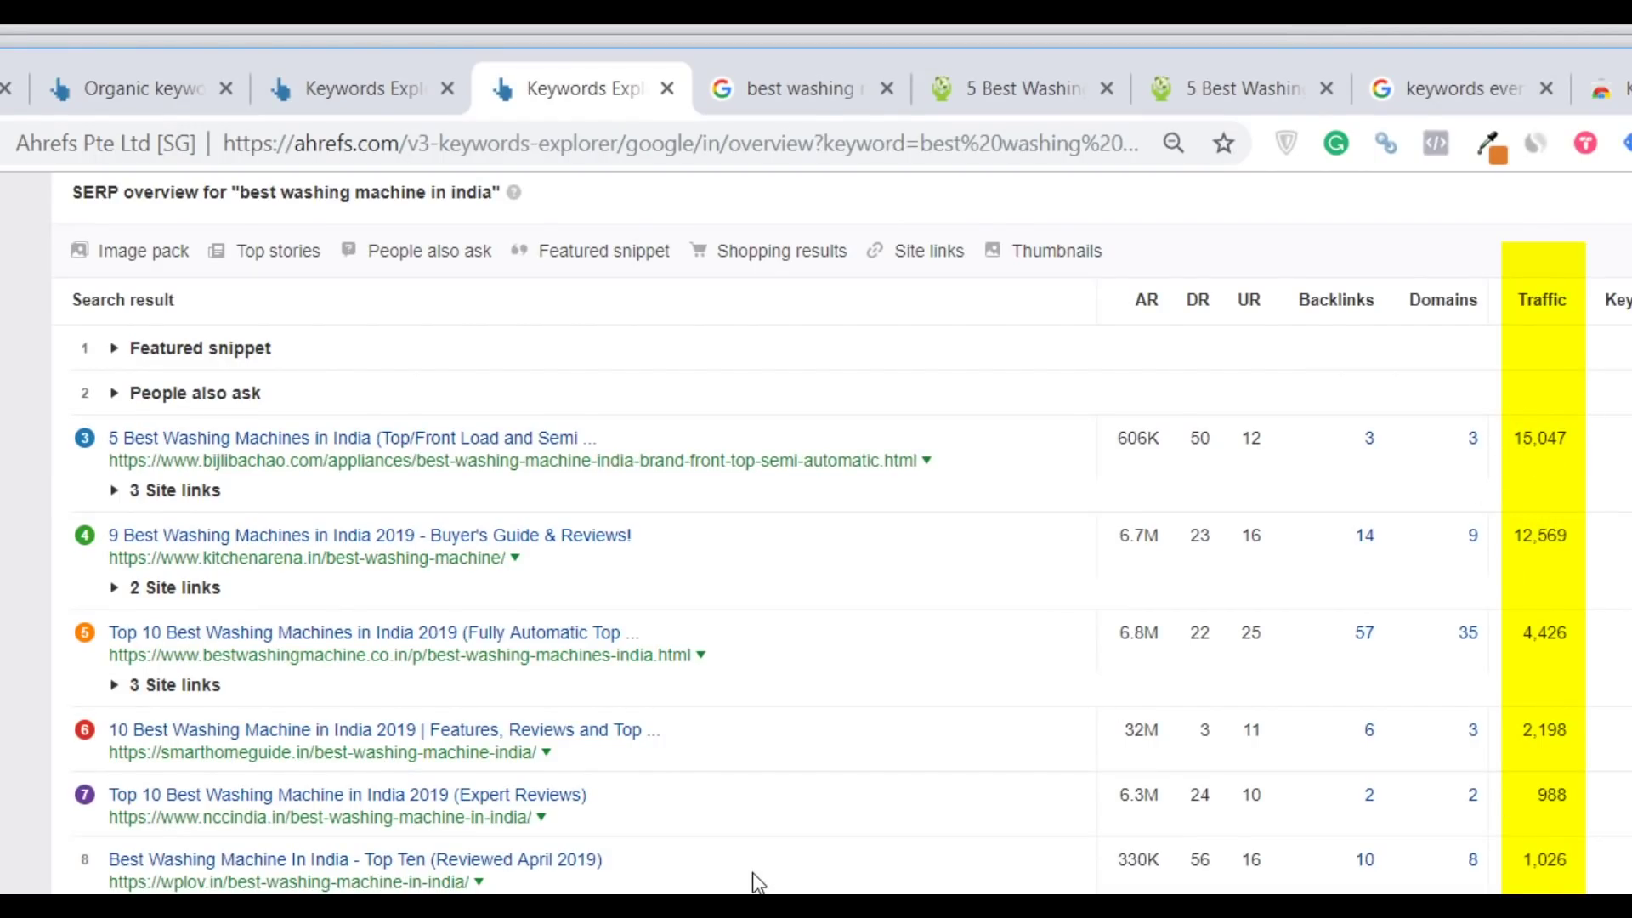
# Examine the difficulty, search volume and clicks of "best washing machine in india" alongside the backlinks and traffic of its ranking pages
pyautogui.scroll(10, 757, 867)
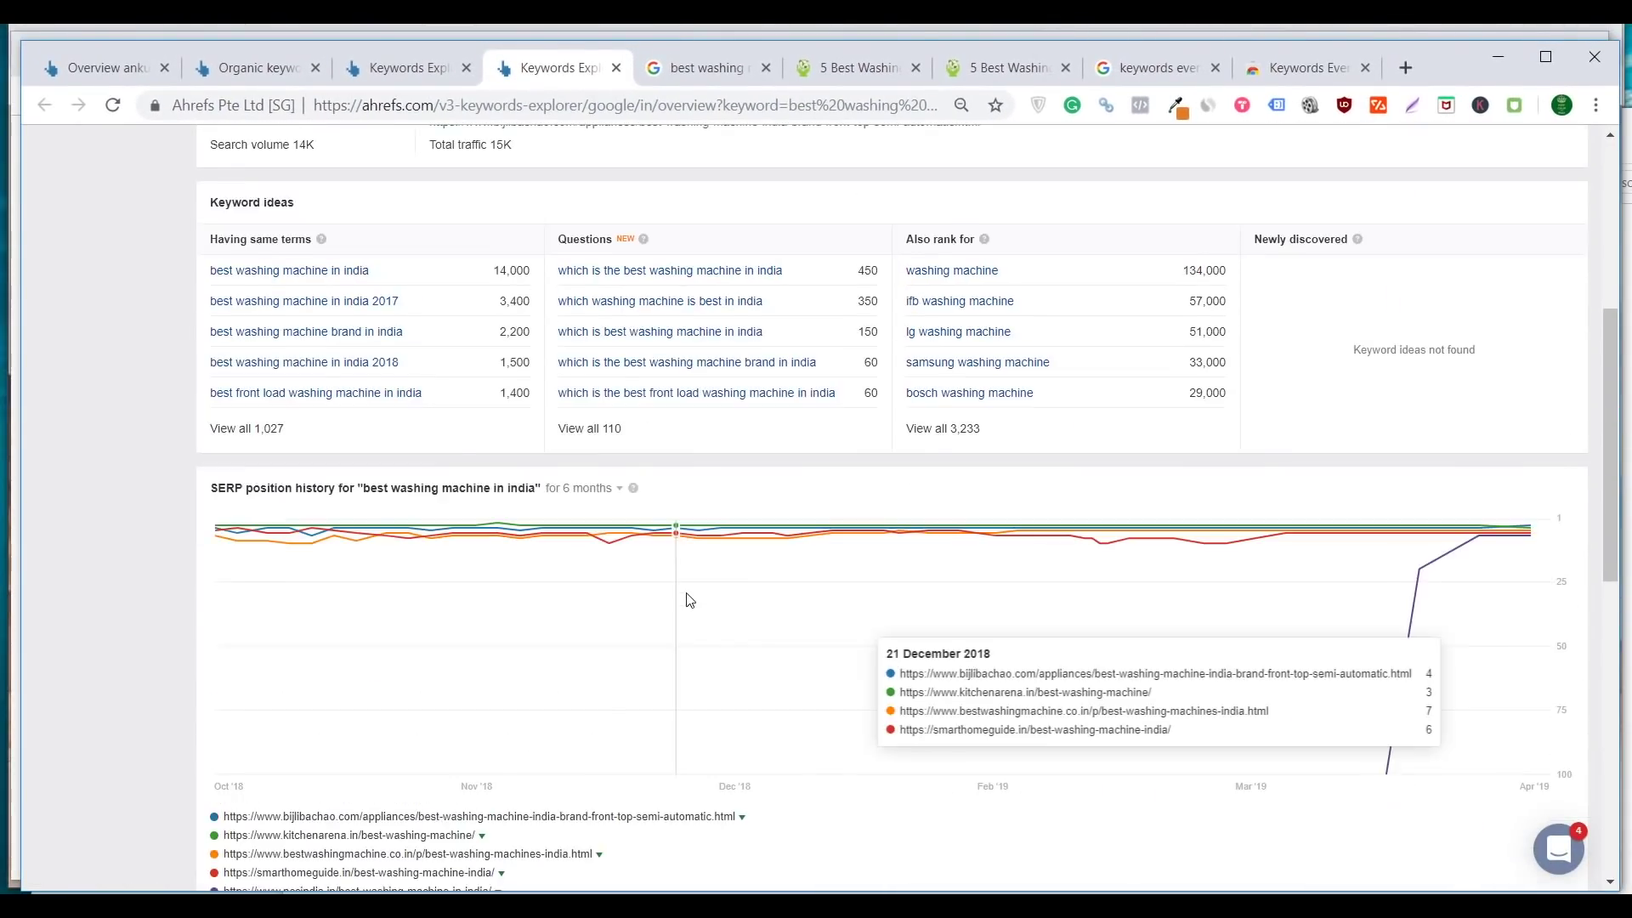
pyautogui.scroll(5, 690, 600)
pyautogui.scroll(-15, 690, 600)
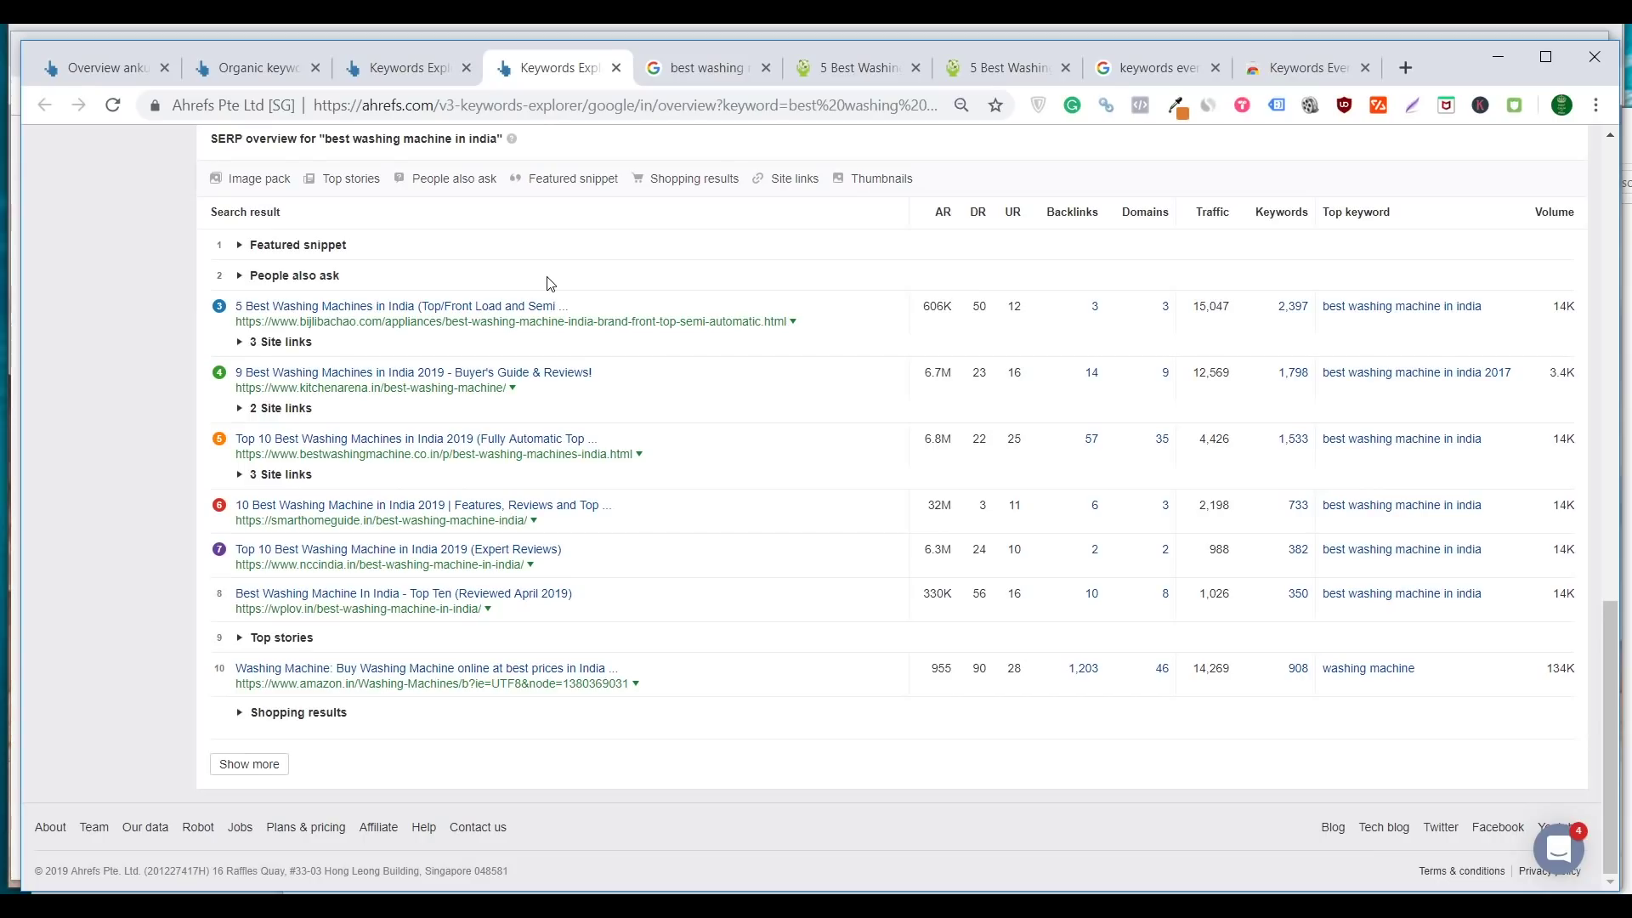
pyautogui.scroll(15, 539, 293)
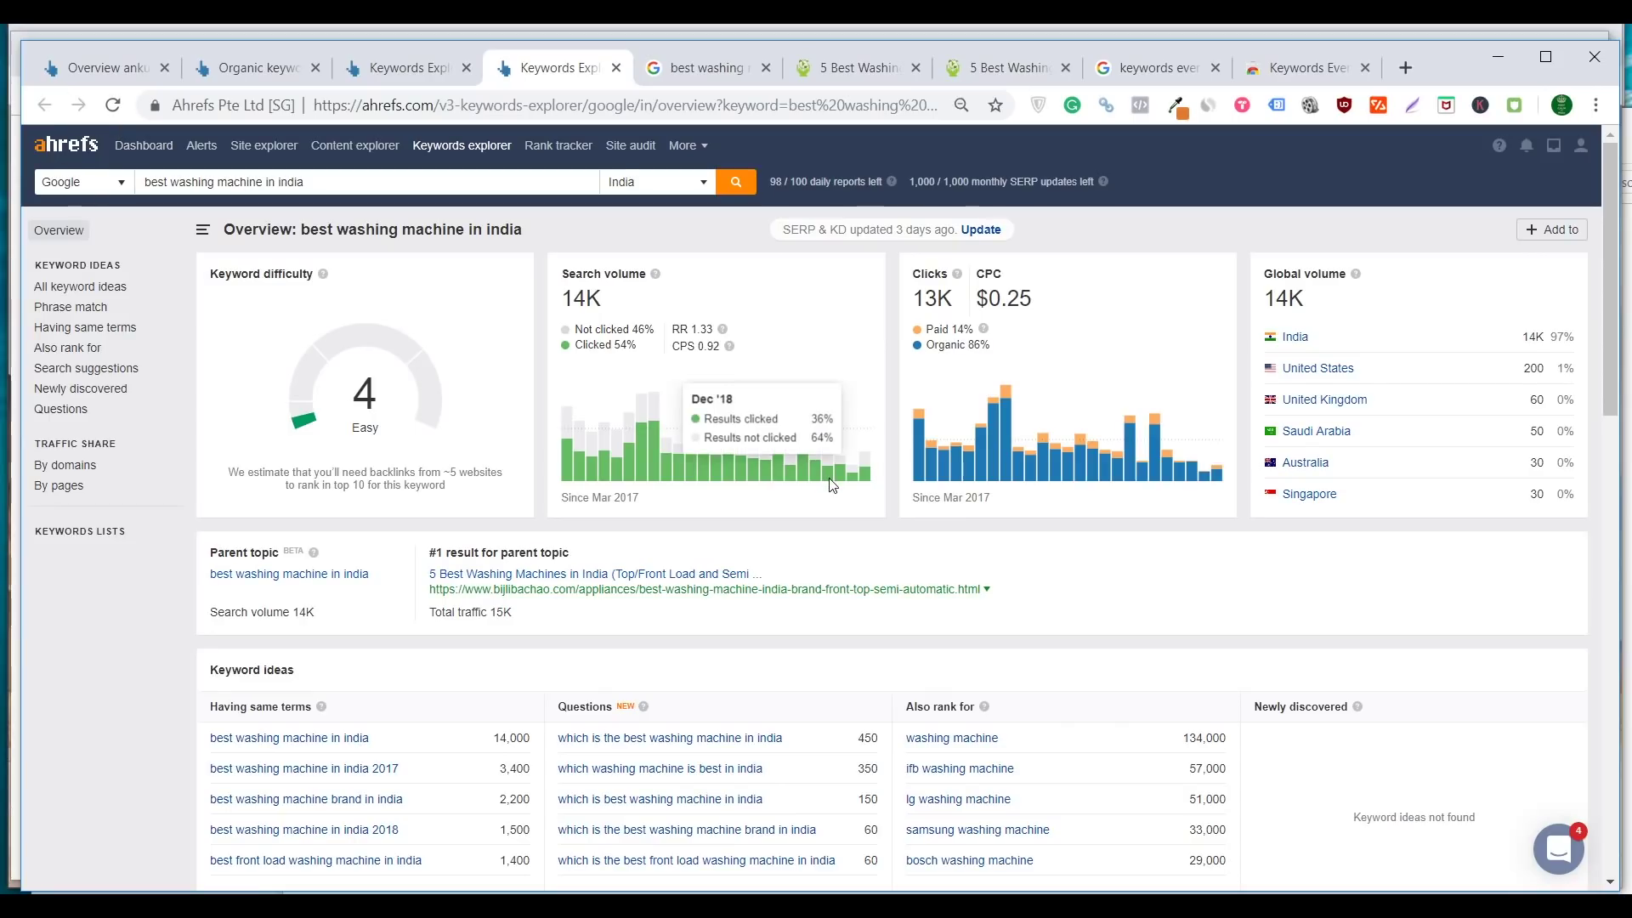
pyautogui.scroll(-15, 830, 481)
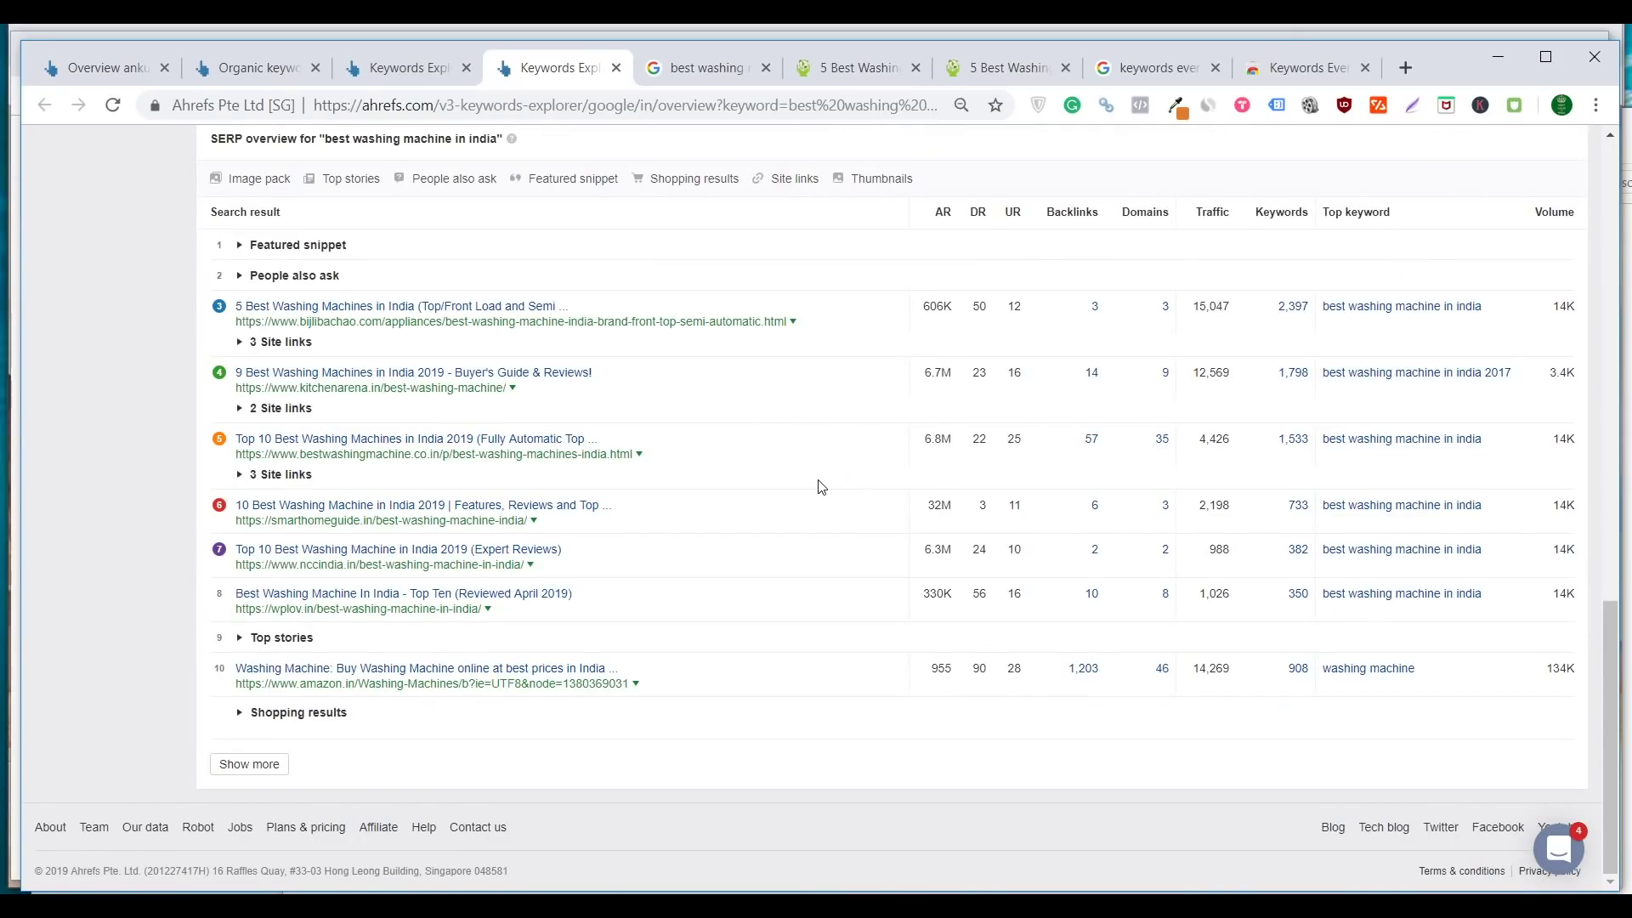
pyautogui.scroll(15, 821, 486)
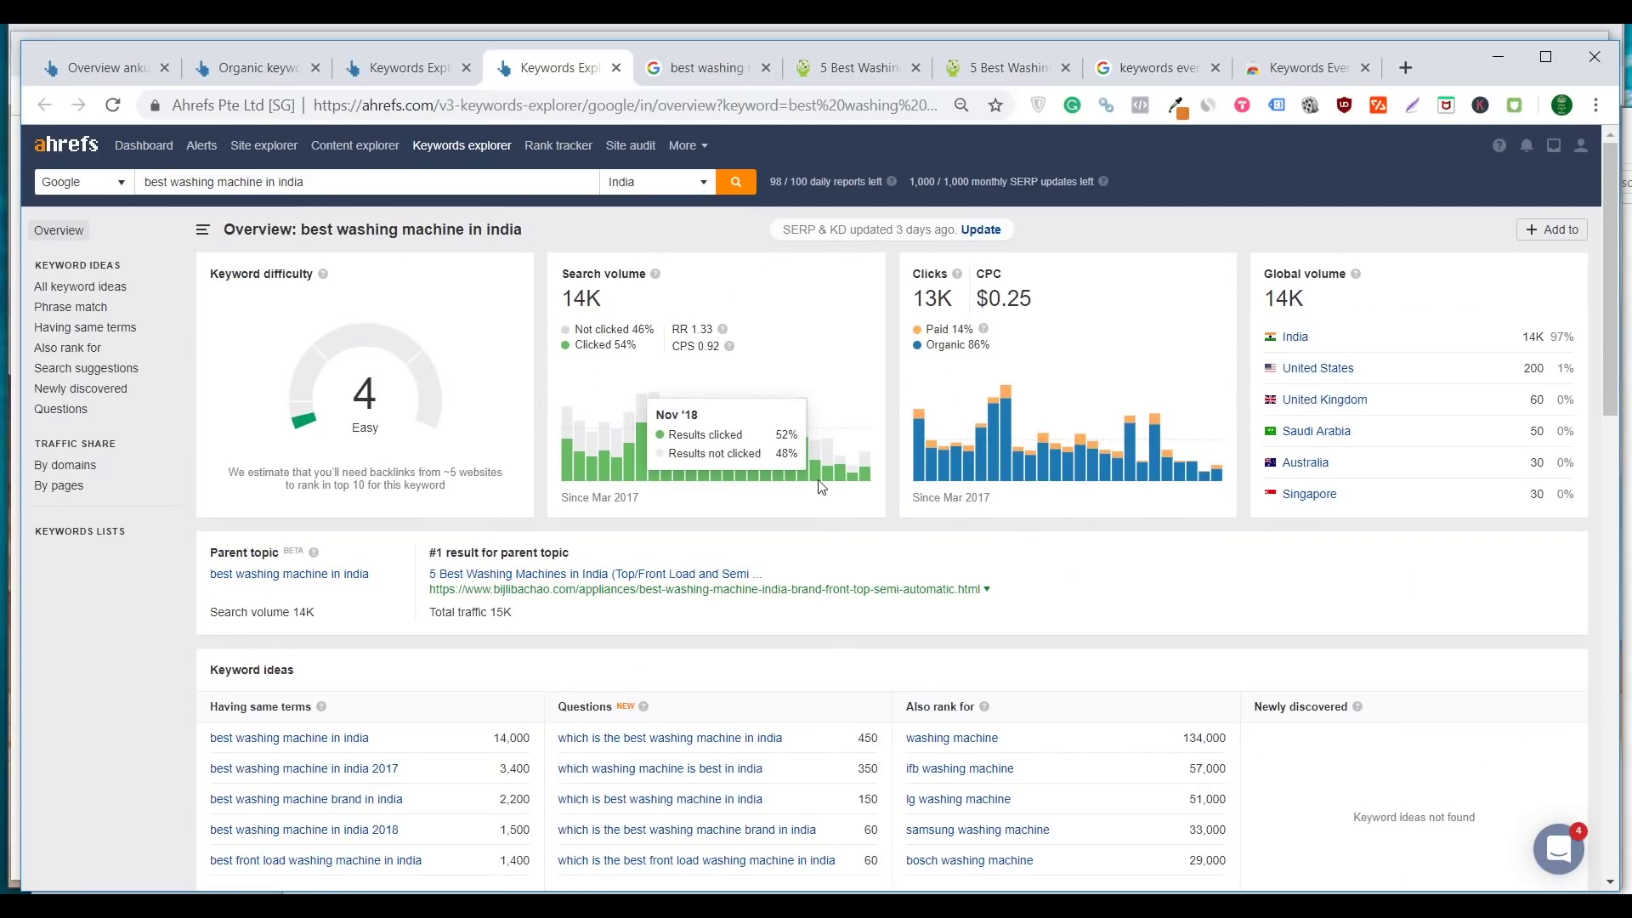
pyautogui.scroll(-15, 821, 486)
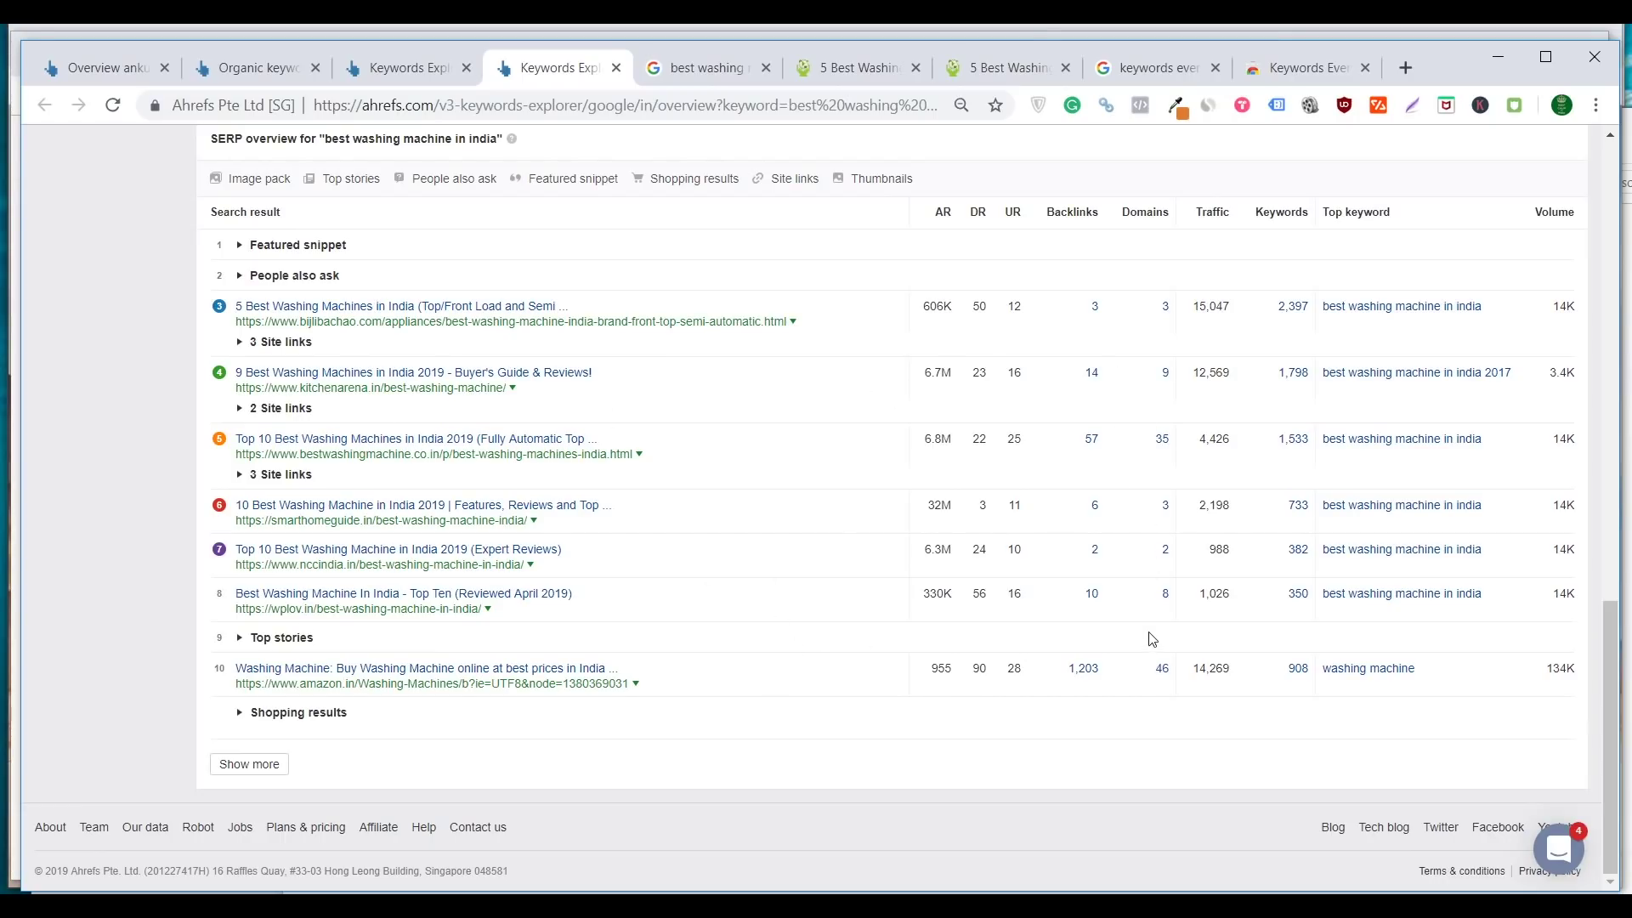
pyautogui.scroll(15, 1151, 639)
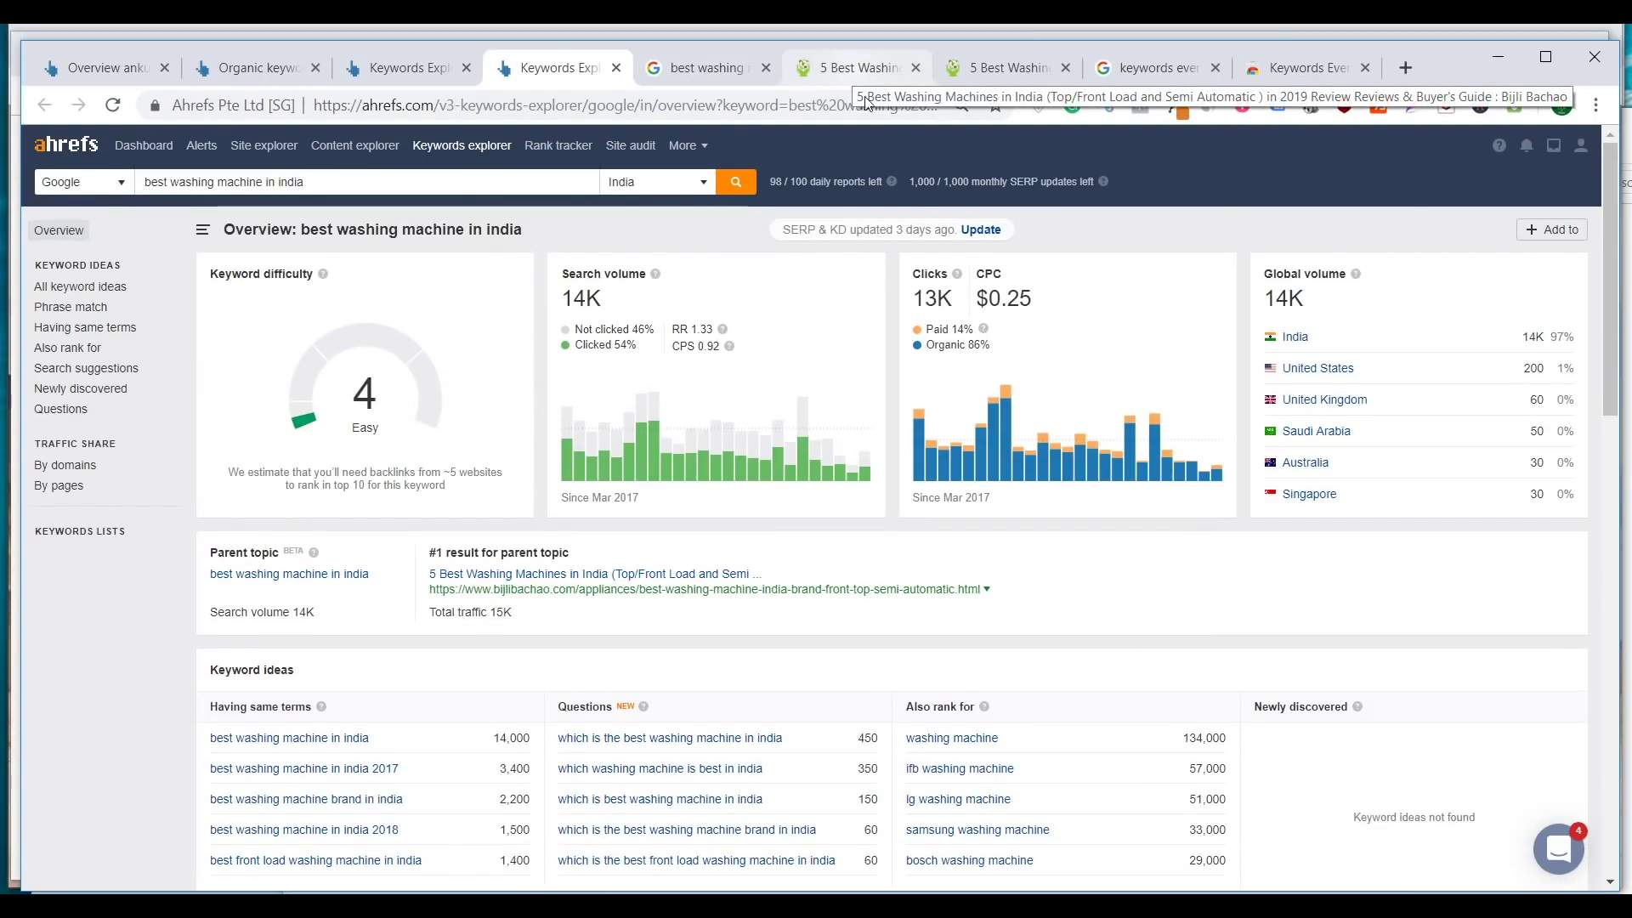
# Bring up the Bijli Bachao washing machine article and skim its handpicked models, pros and cons, and Amazon price links
pyautogui.moveTo(865, 448)
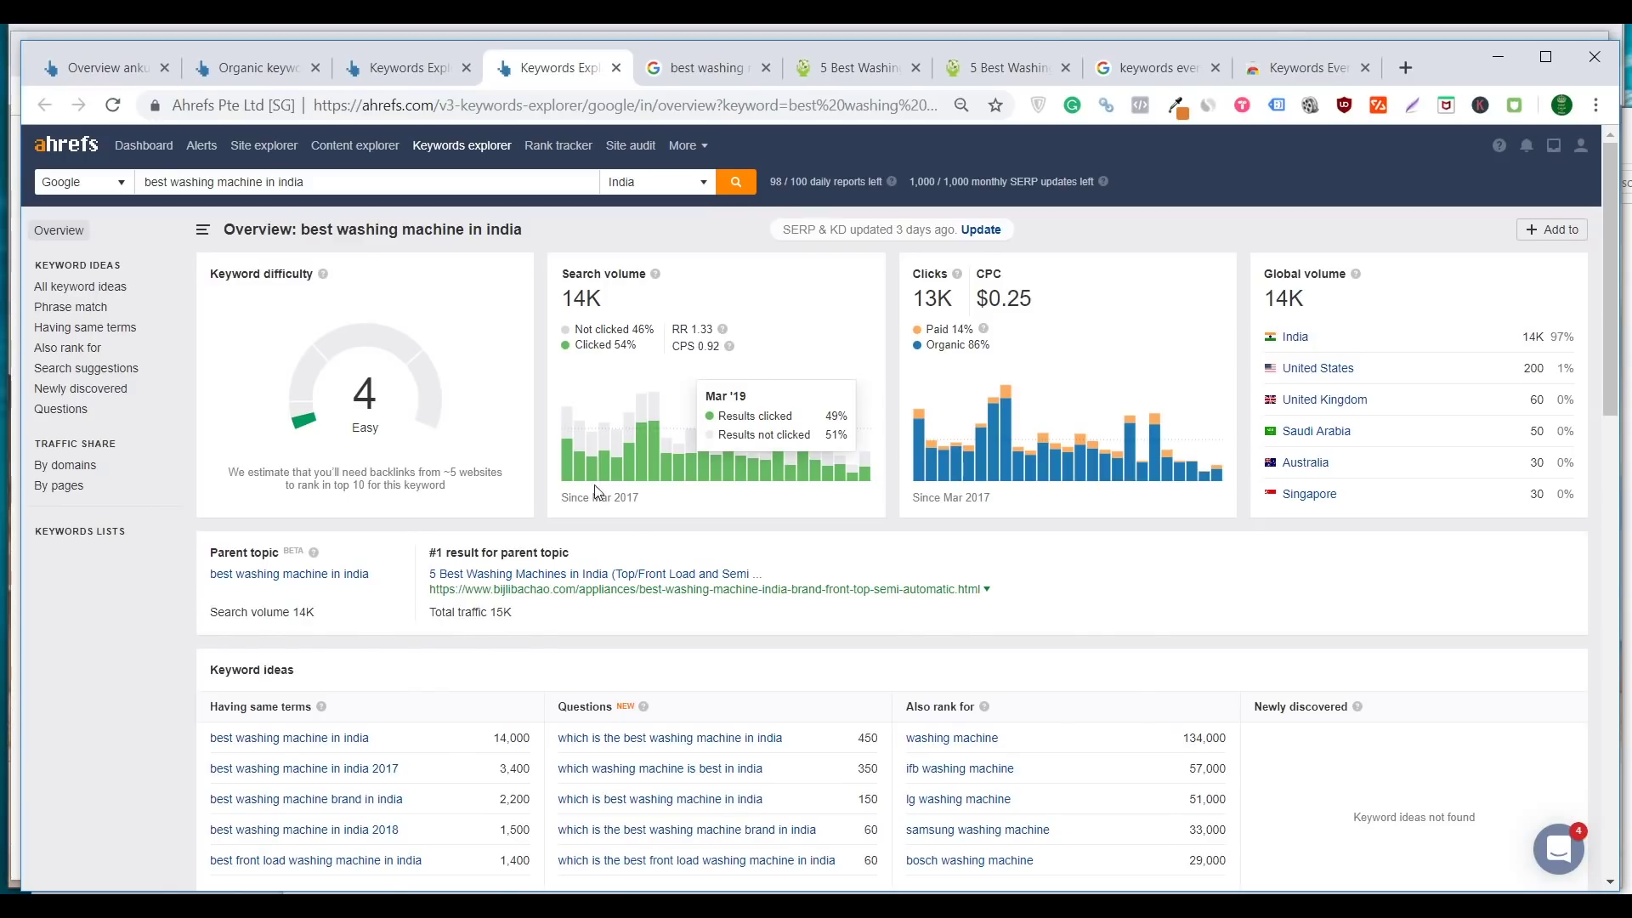
pyautogui.click(1154, 68)
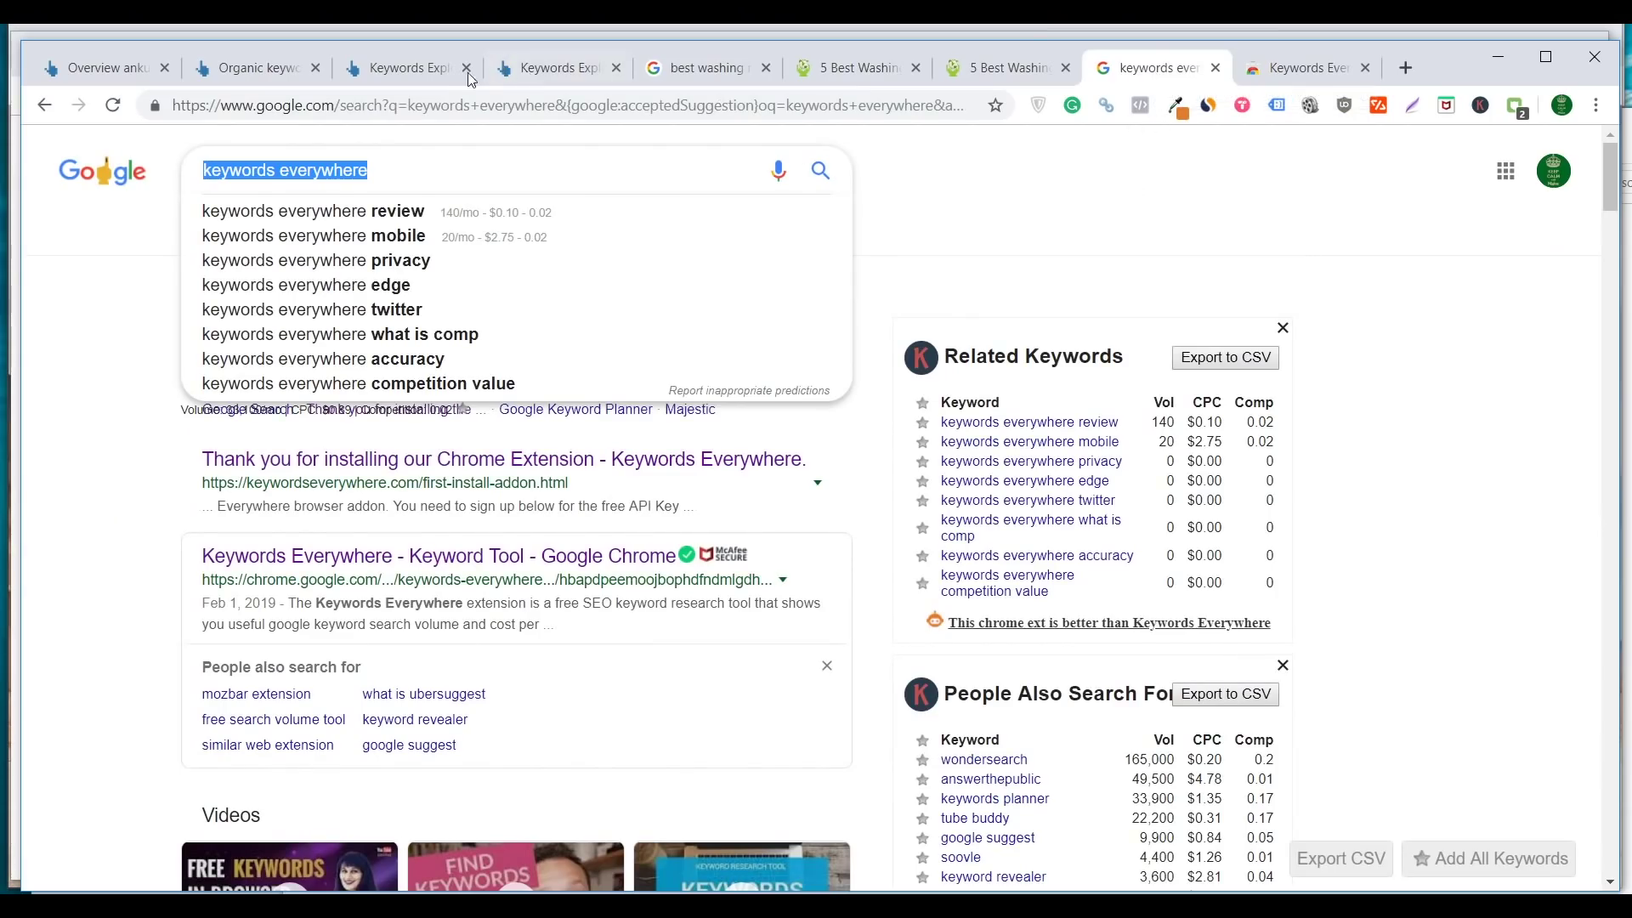
pyautogui.click(395, 78)
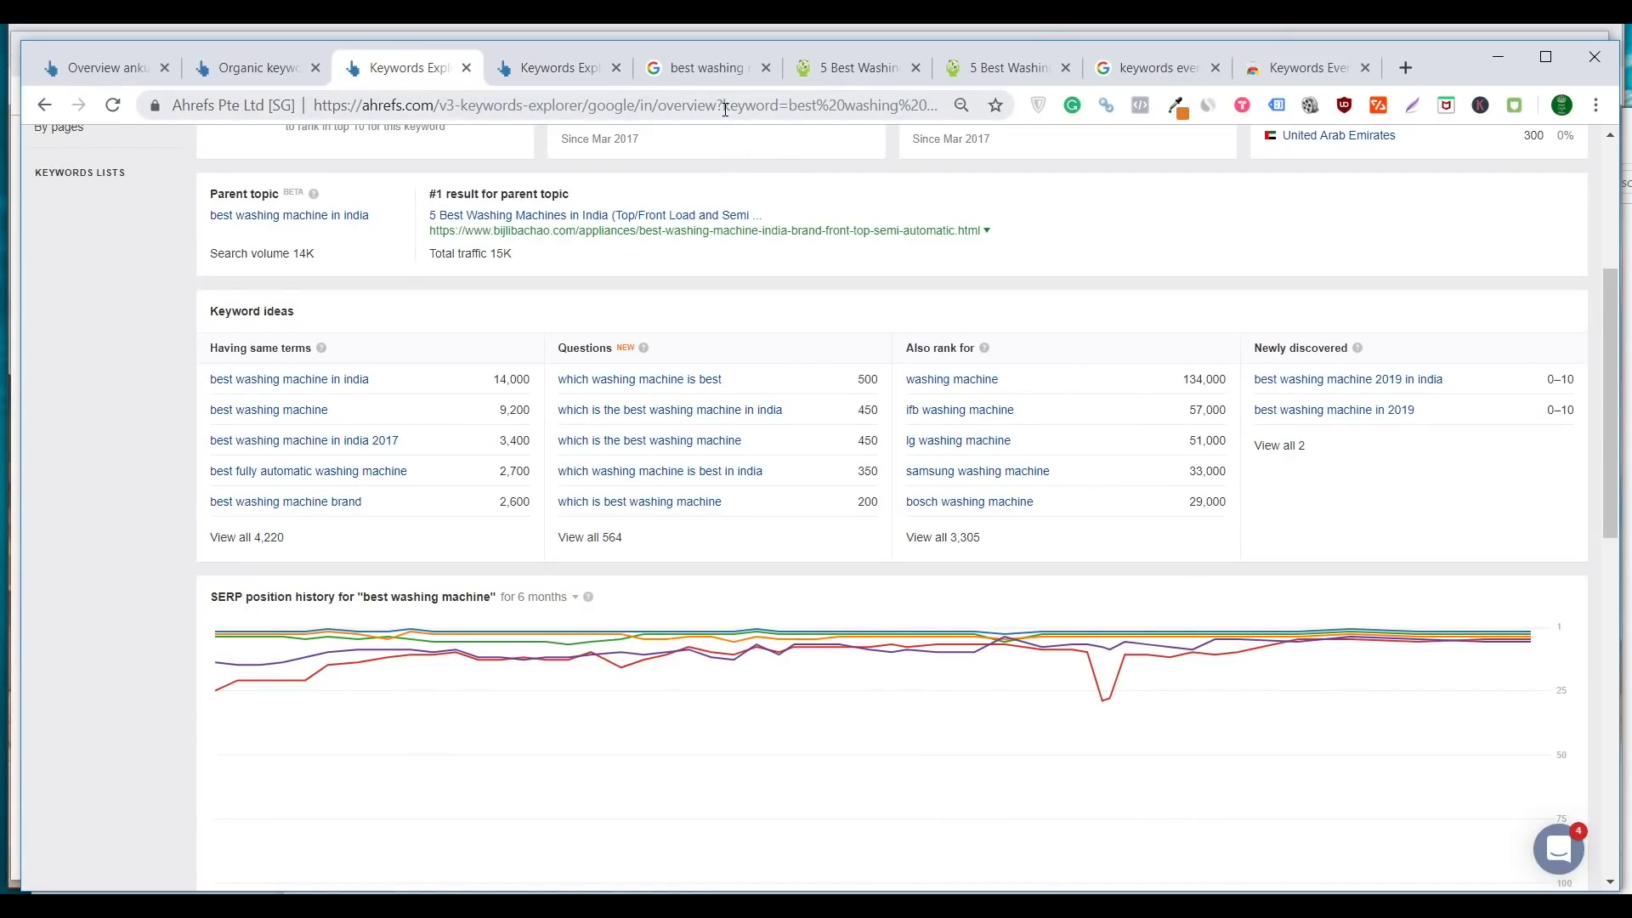
pyautogui.click(798, 78)
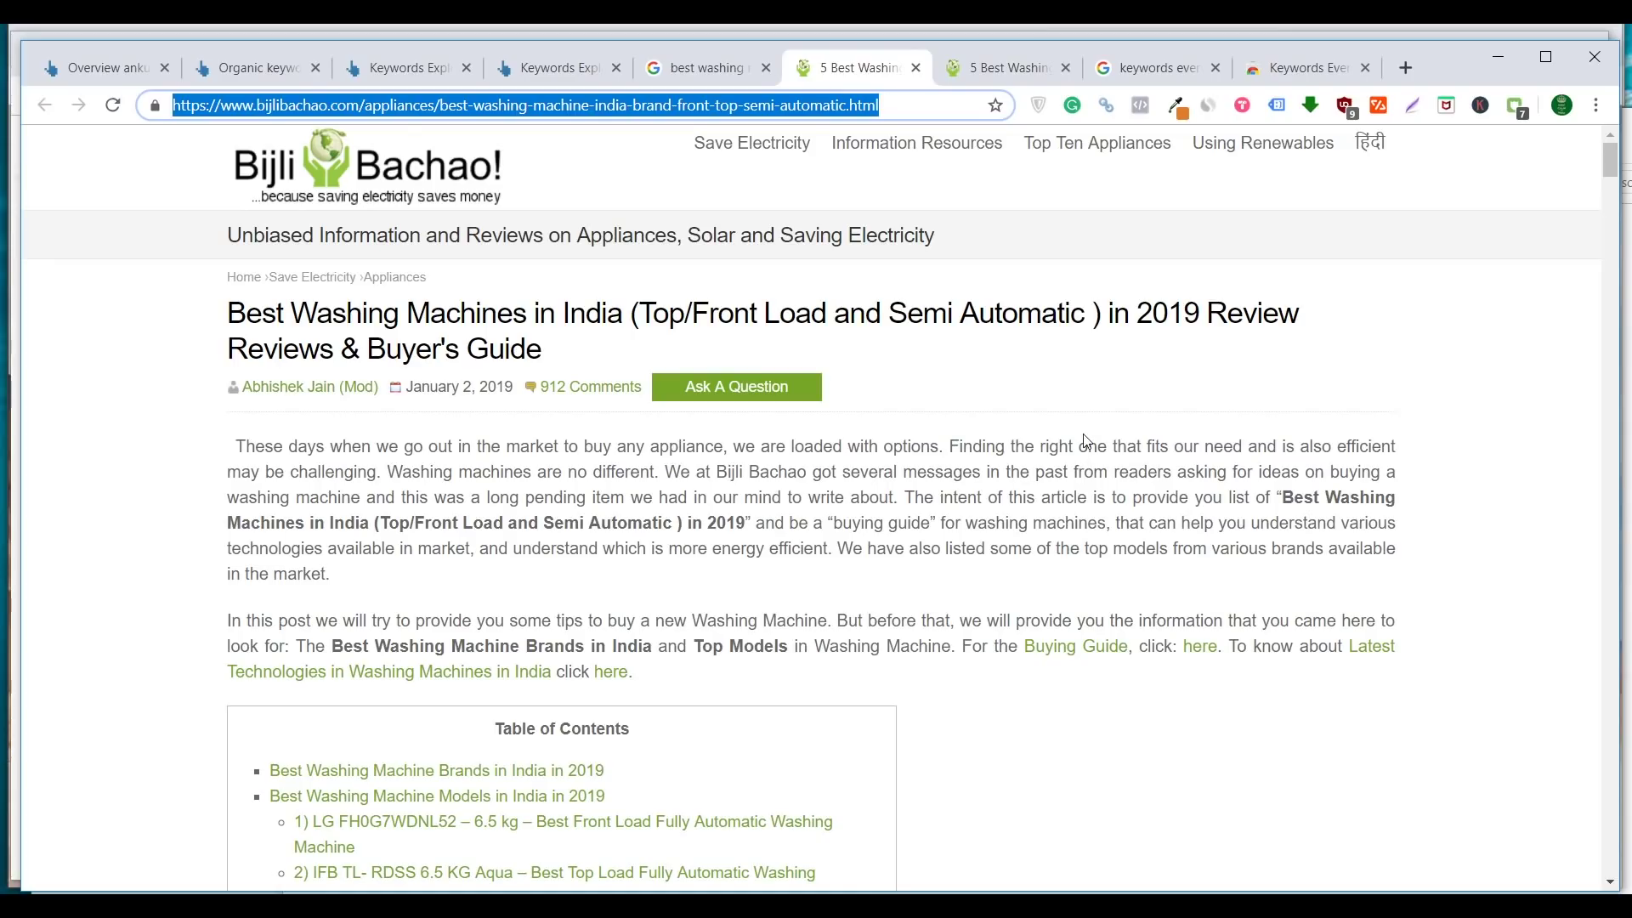
pyautogui.scroll(-15, 1116, 478)
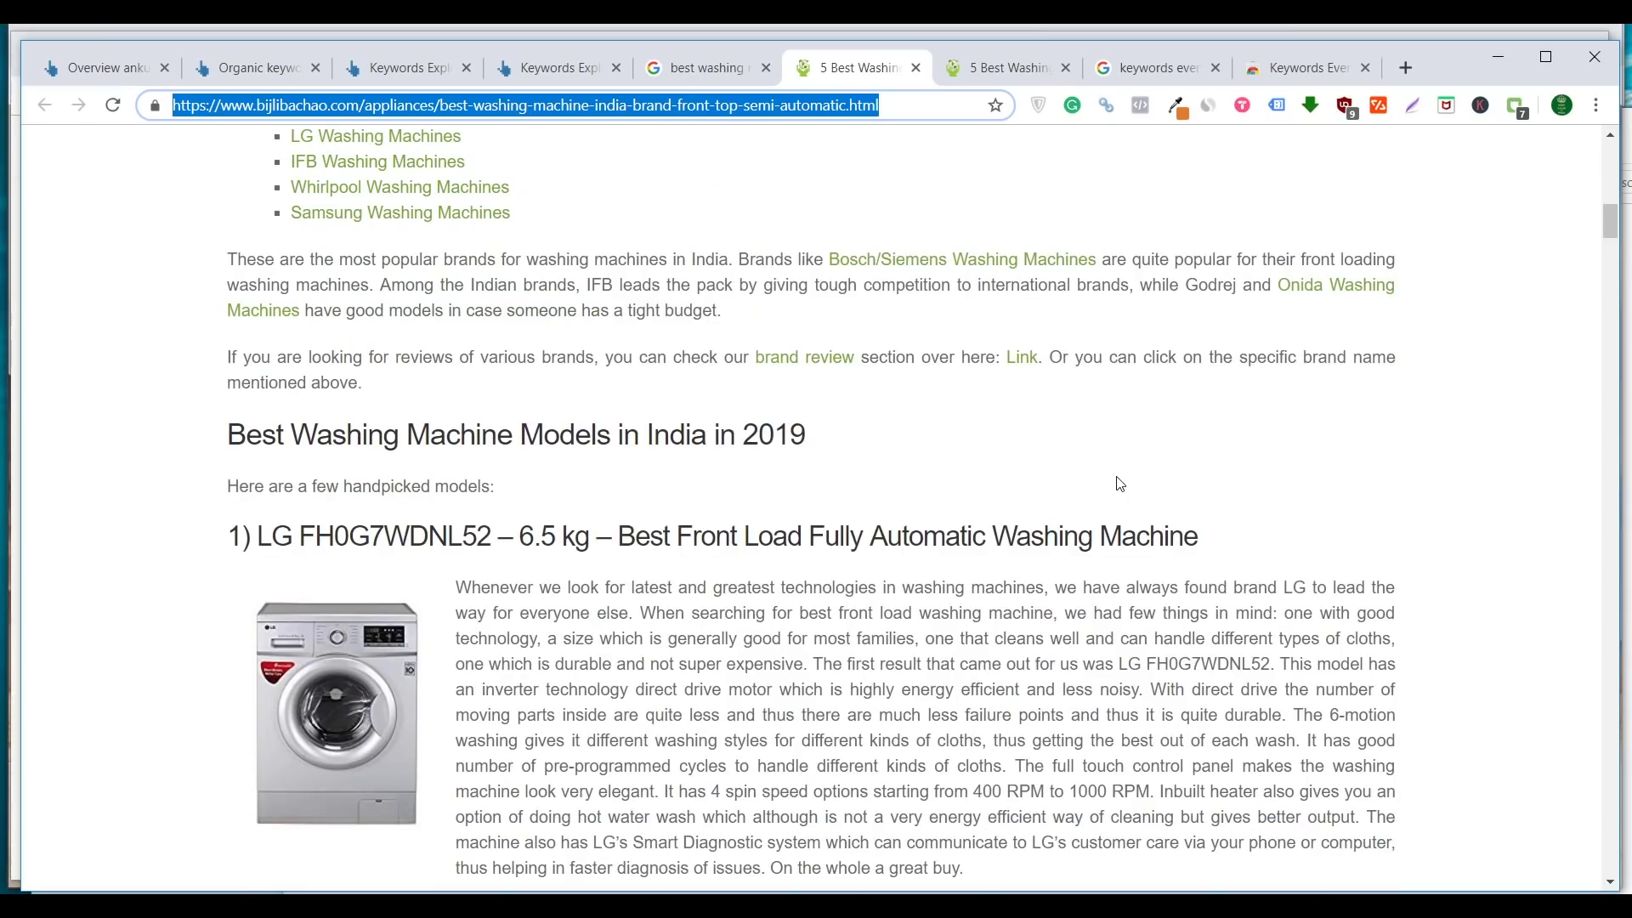
pyautogui.scroll(-9, 1120, 483)
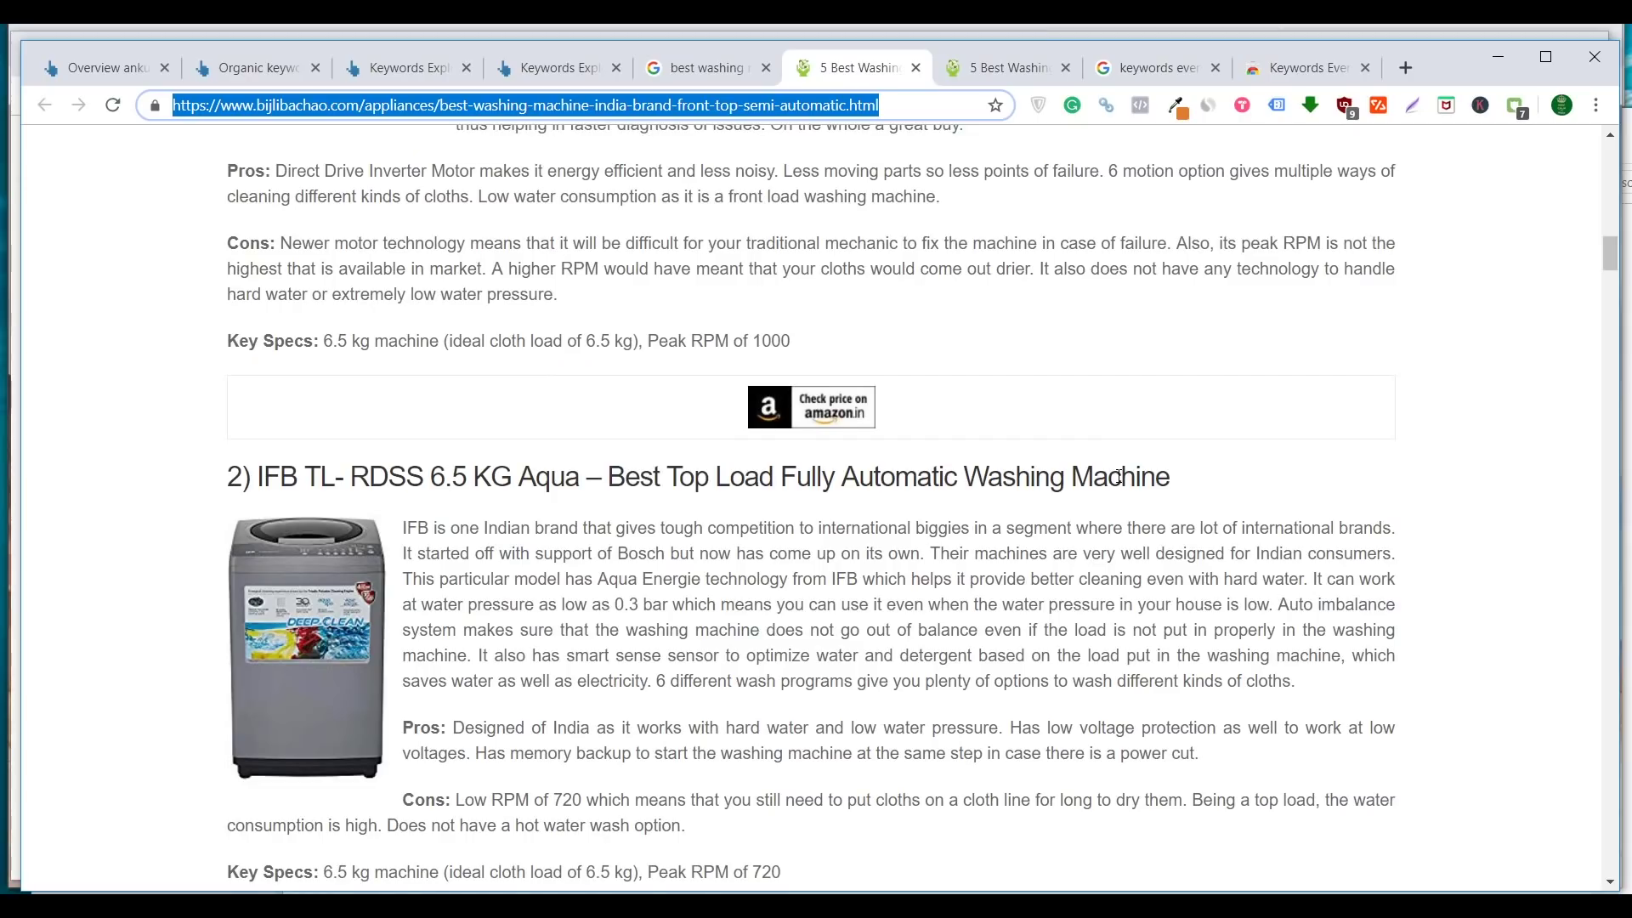
pyautogui.scroll(-20, 1119, 476)
pyautogui.press('Home')
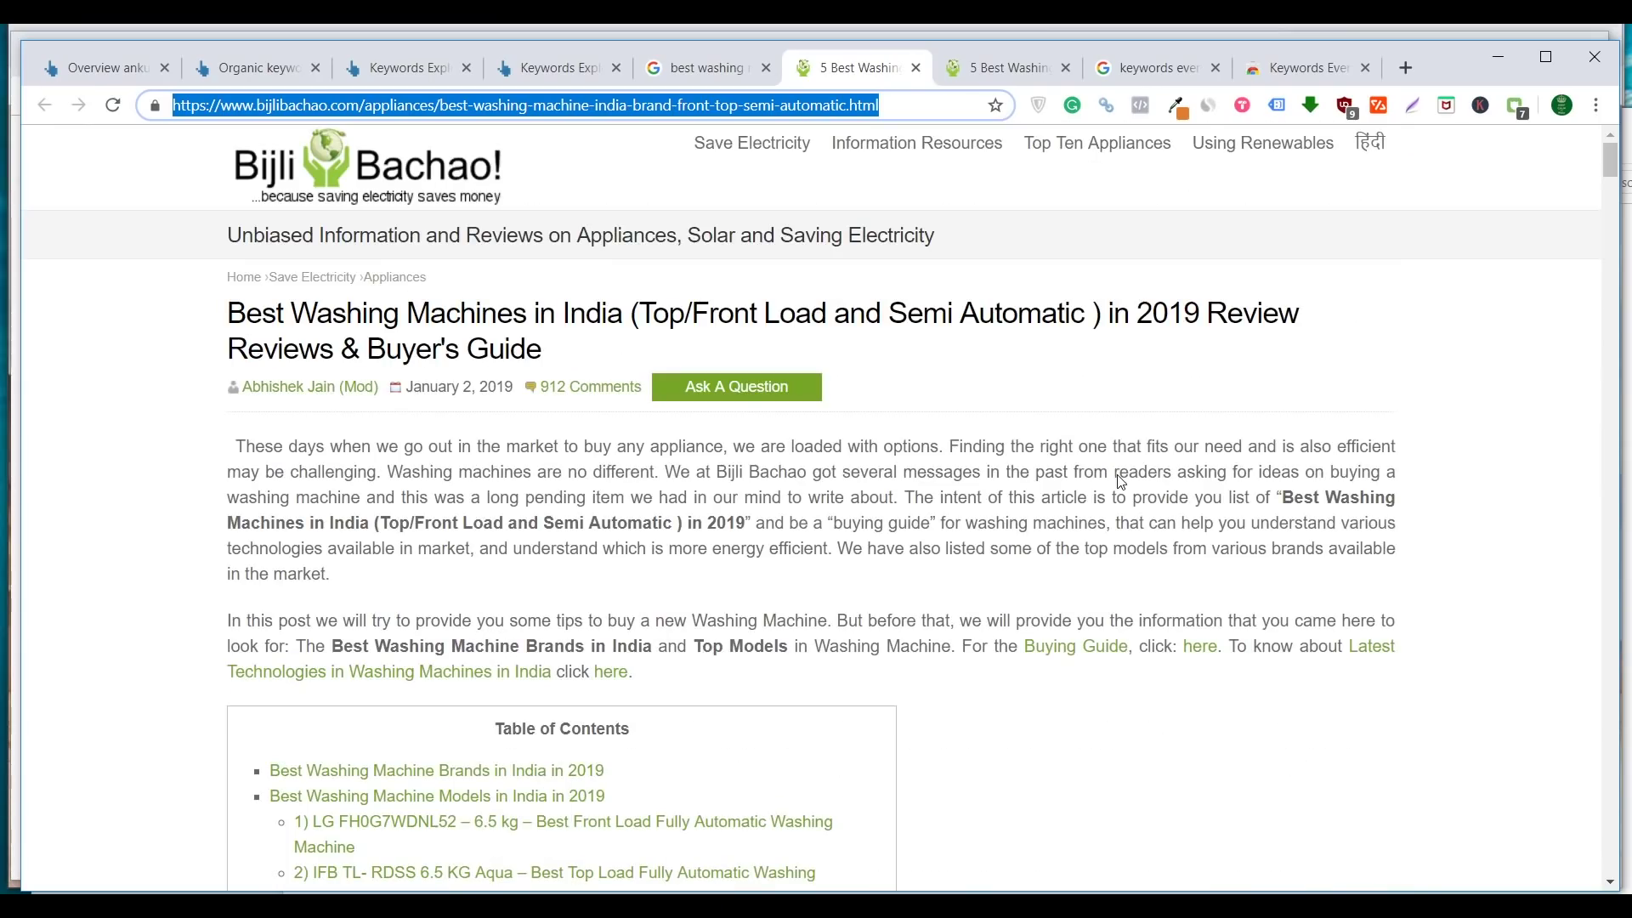
pyautogui.scroll(-20, 1219, 427)
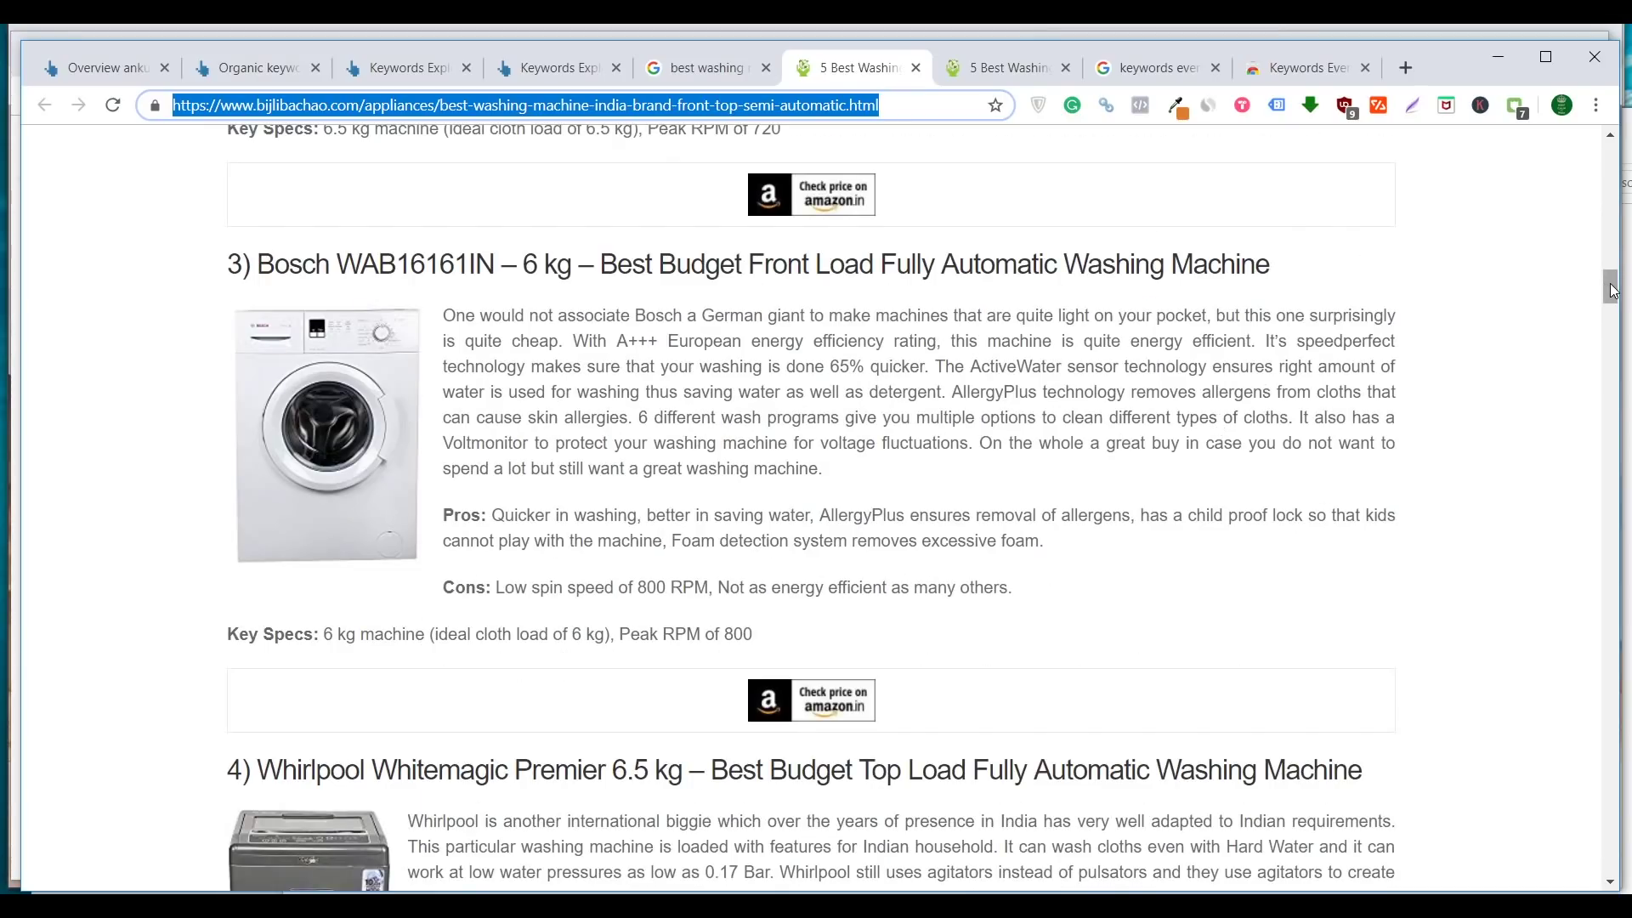
pyautogui.moveTo(1605, 285); pyautogui.dragTo(1591, 342)
pyautogui.press('Home')
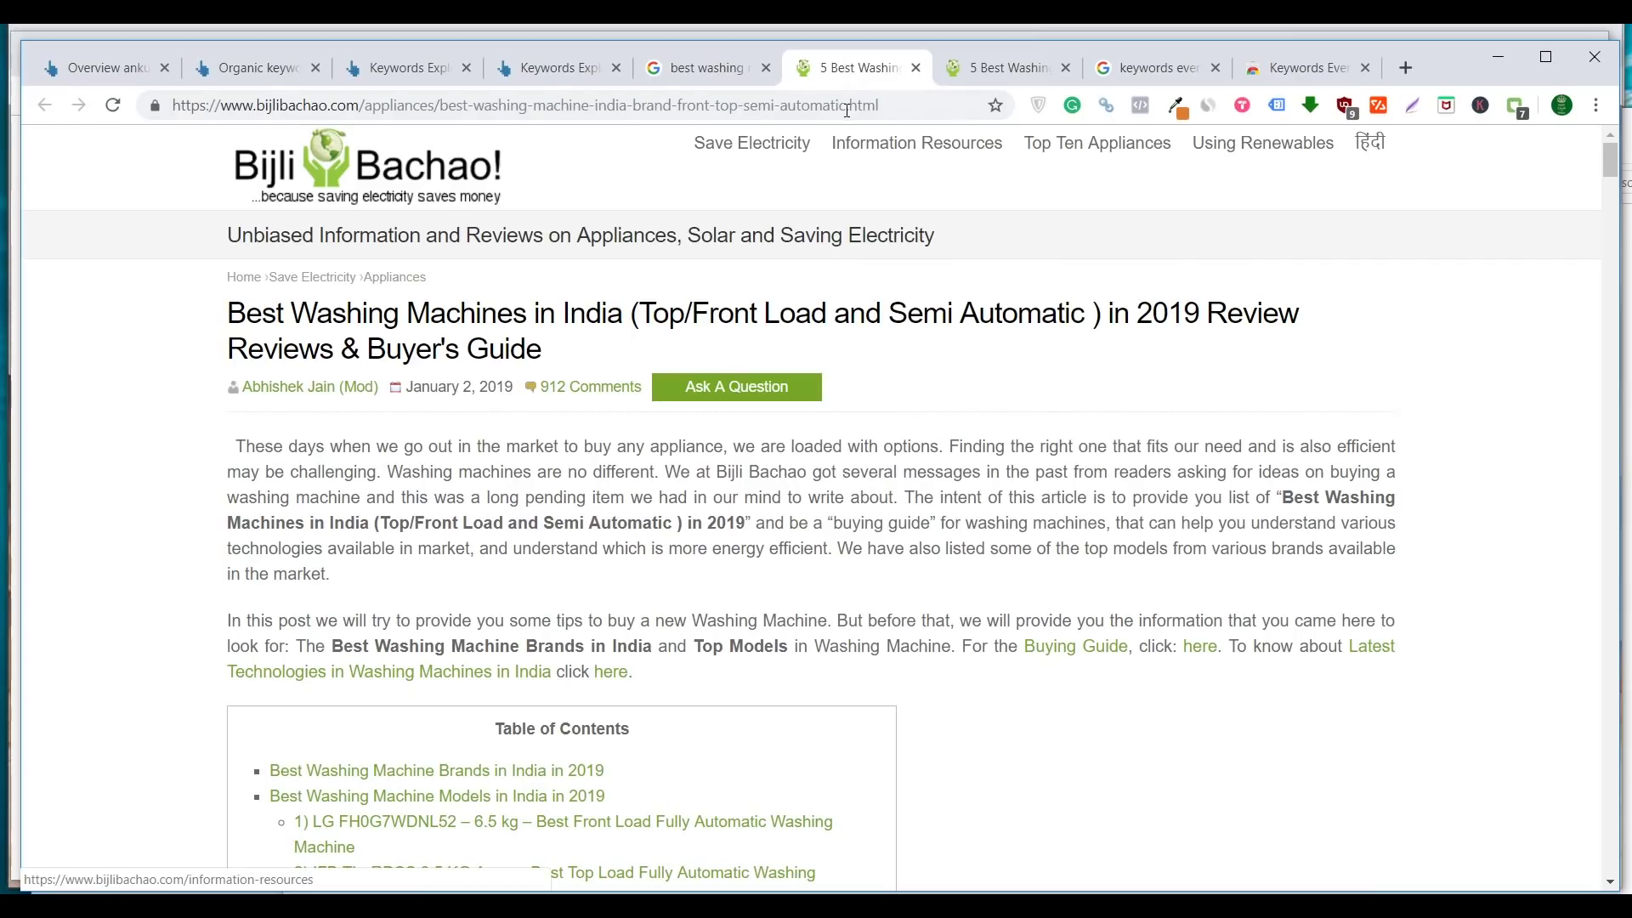
# Check the wording of the article's URL and the layout of its first model review
pyautogui.click(873, 106)
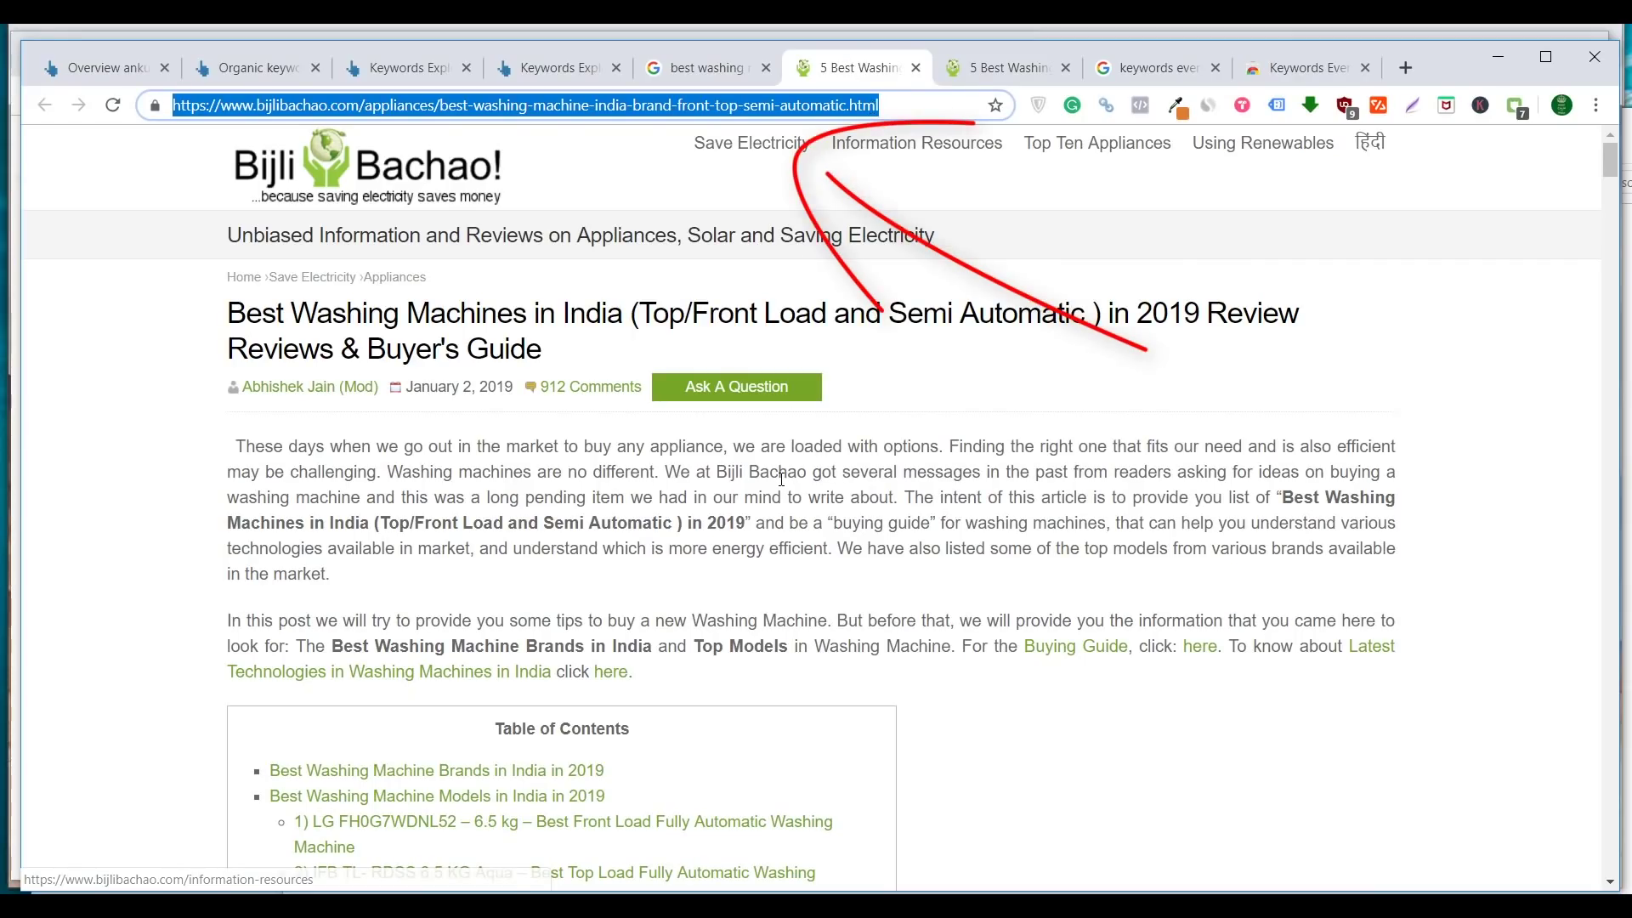
pyautogui.scroll(-12, 1079, 482)
pyautogui.scroll(-10, 1079, 483)
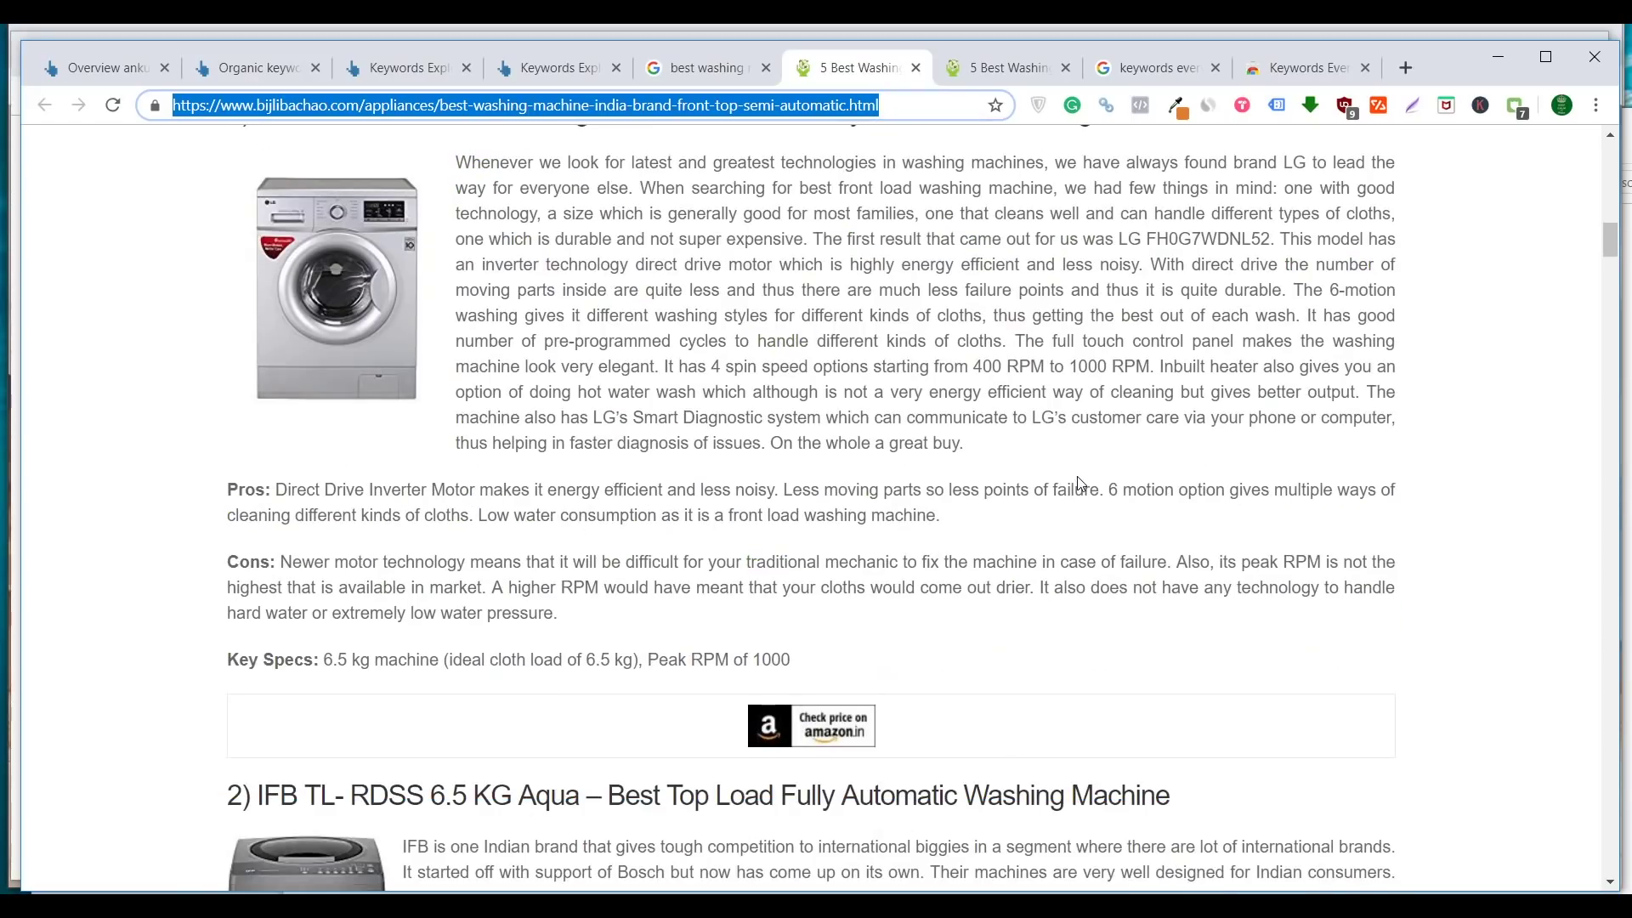
pyautogui.scroll(20, 1074, 481)
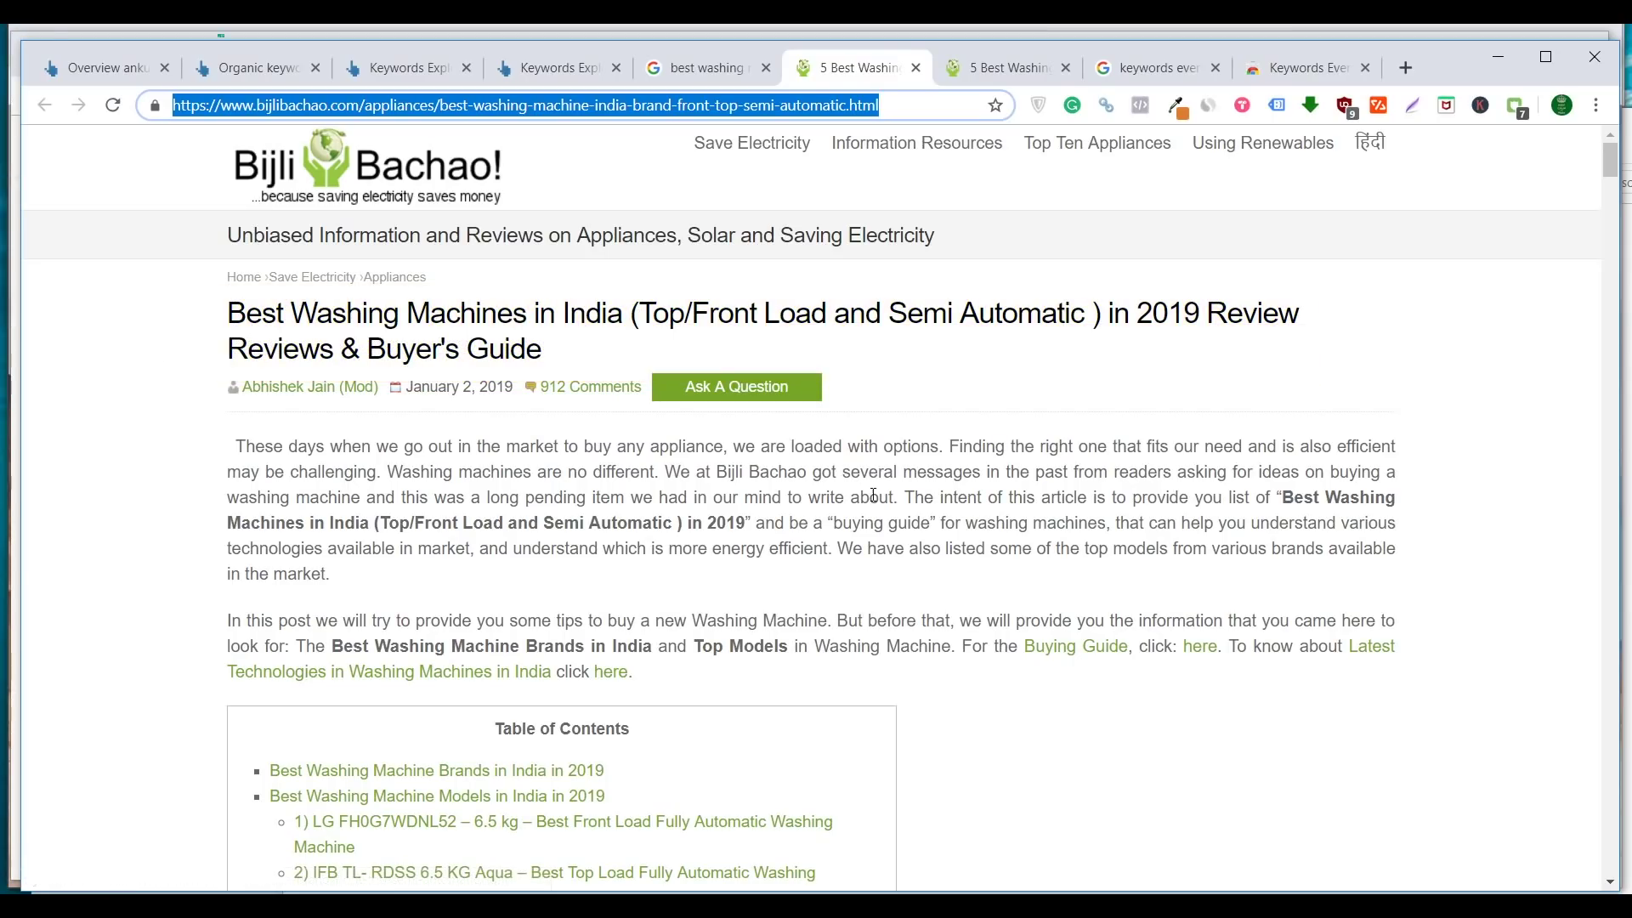
# Highlight the keyword phrases about best washing machine brands, top models and machines in India in the article's introduction
pyautogui.scroll(-6, 874, 495)
pyautogui.scroll(4, 874, 495)
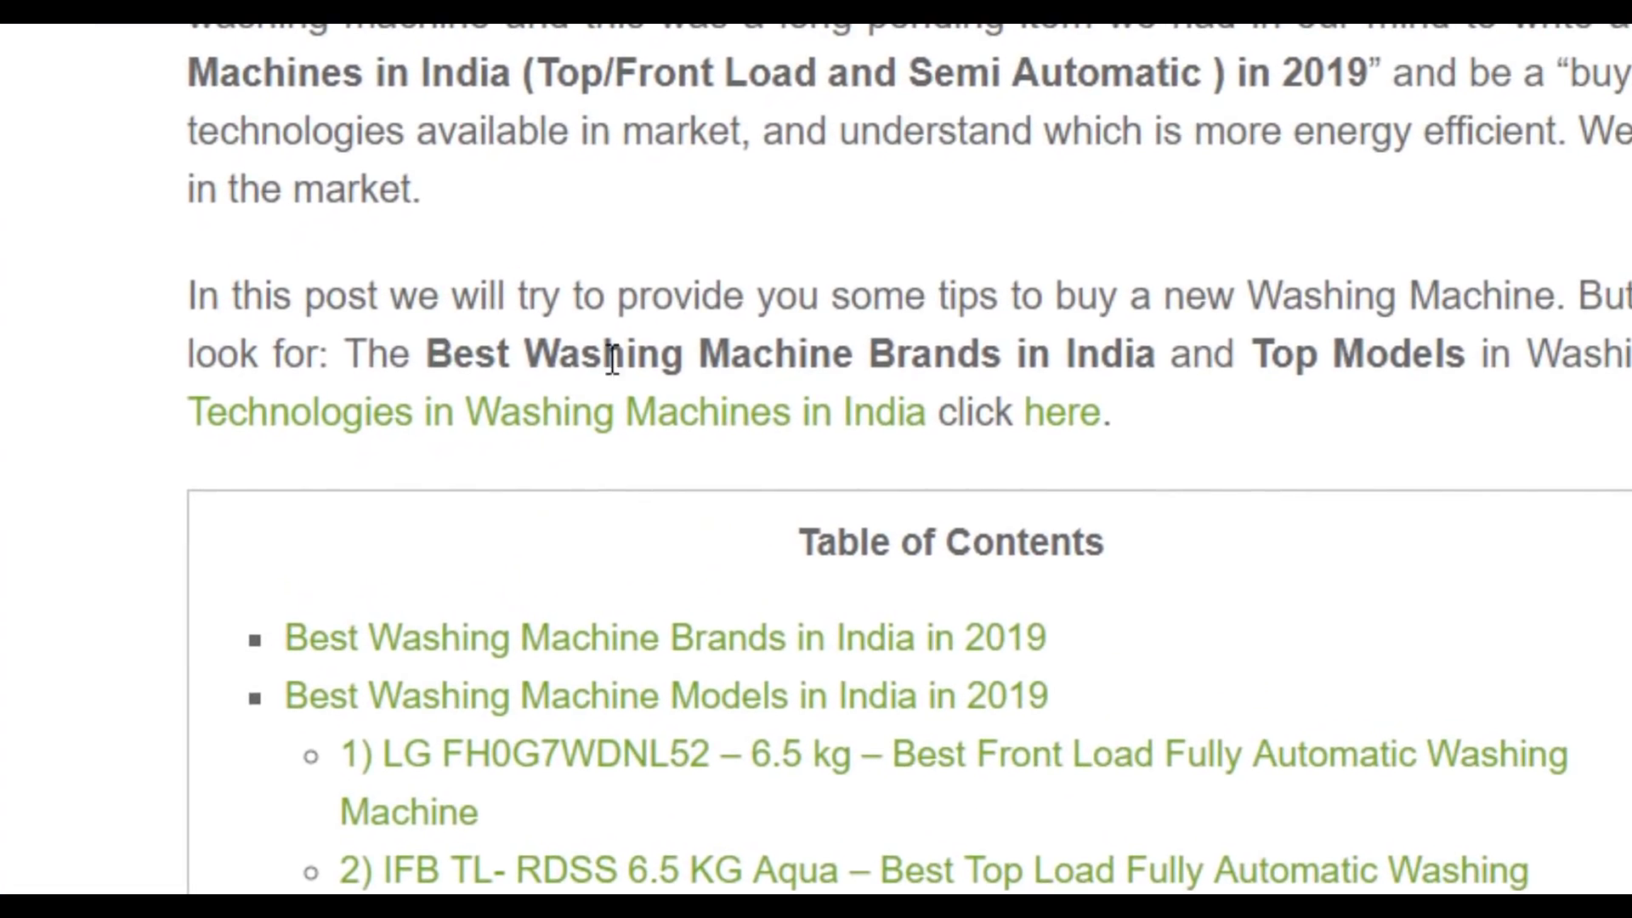
pyautogui.moveTo(387, 389); pyautogui.dragTo(842, 397)
pyautogui.moveTo(682, 399); pyautogui.dragTo(853, 404)
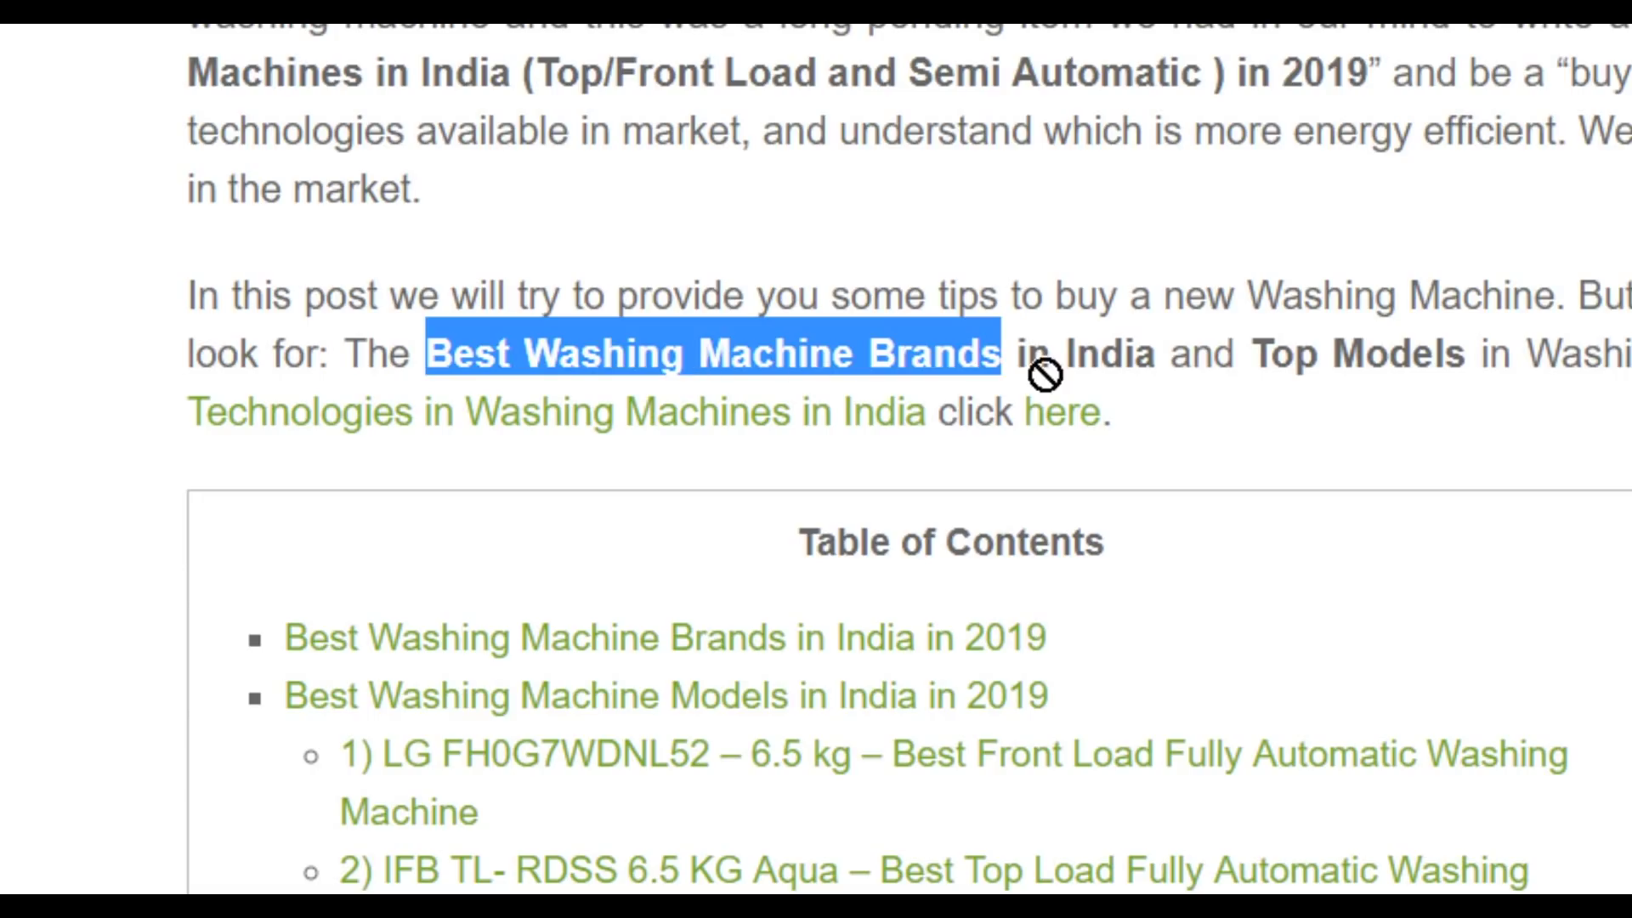
pyautogui.moveTo(1045, 374); pyautogui.dragTo(1377, 353)
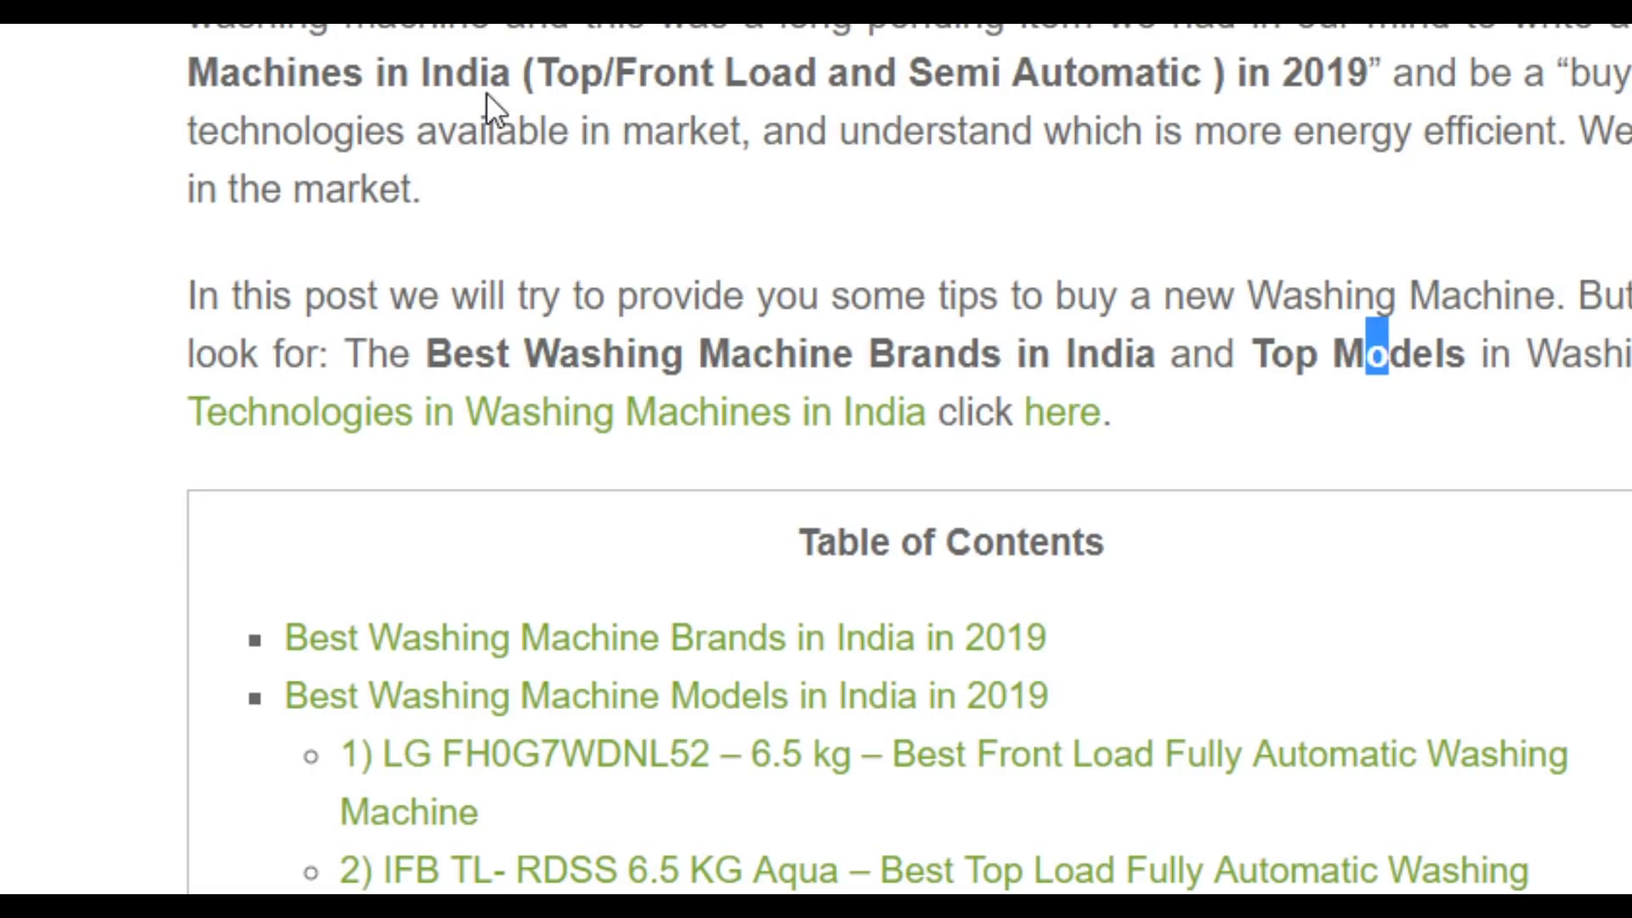
pyautogui.moveTo(188, 72); pyautogui.dragTo(493, 75)
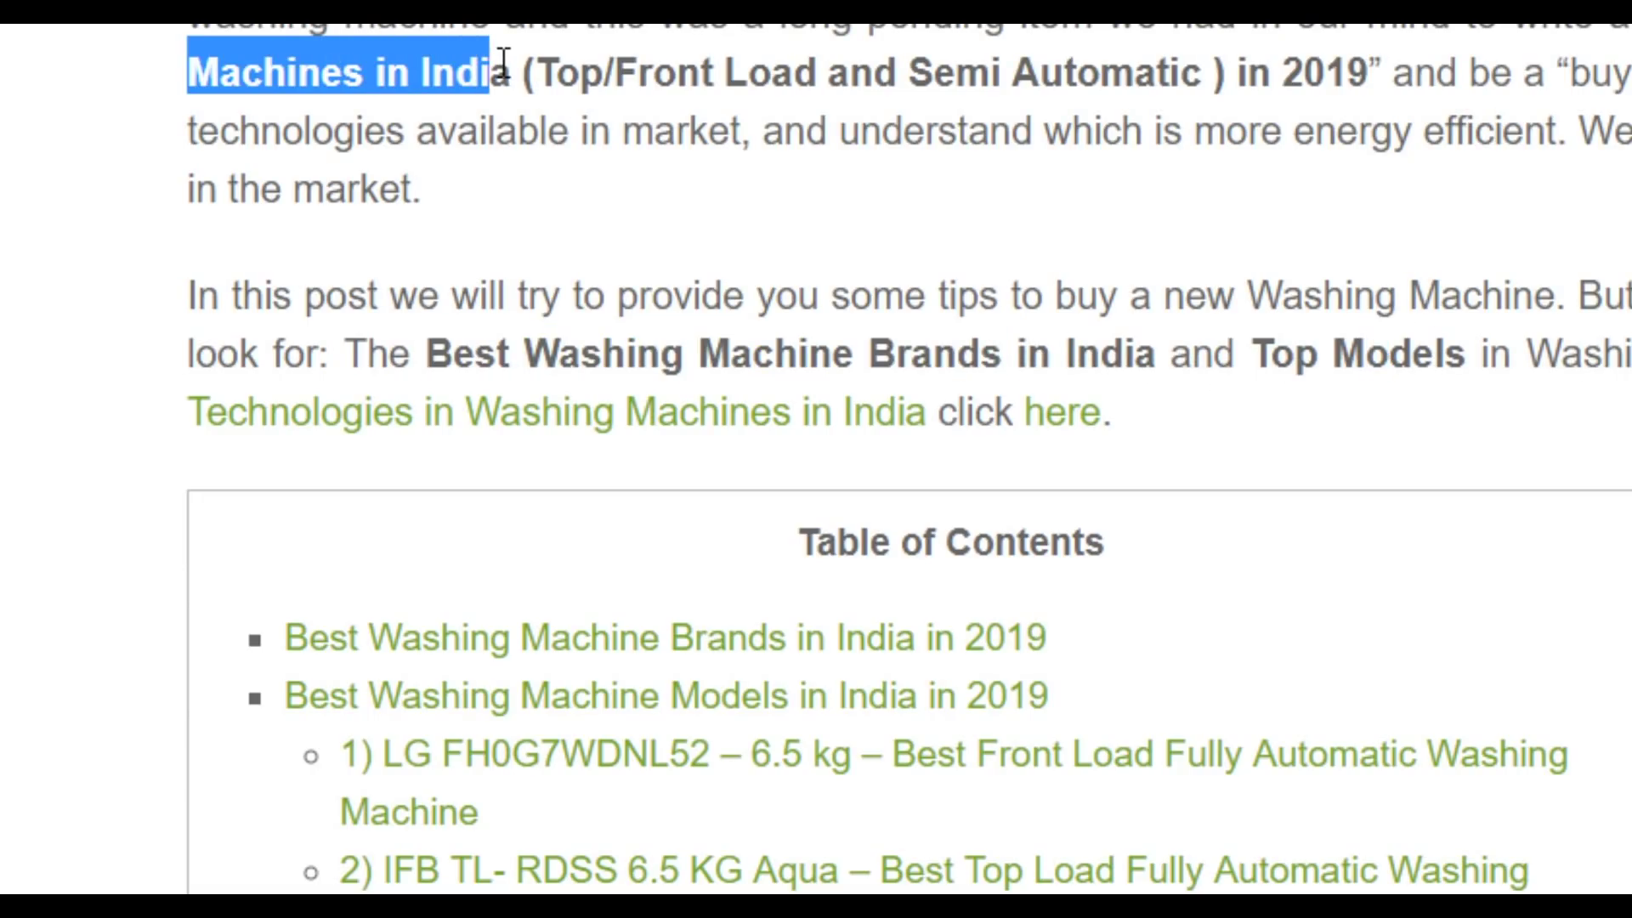
# Examine the Amazon price links placed throughout the article's model reviews and top ten washing machine lists
pyautogui.scroll(-15, 1420, 170)
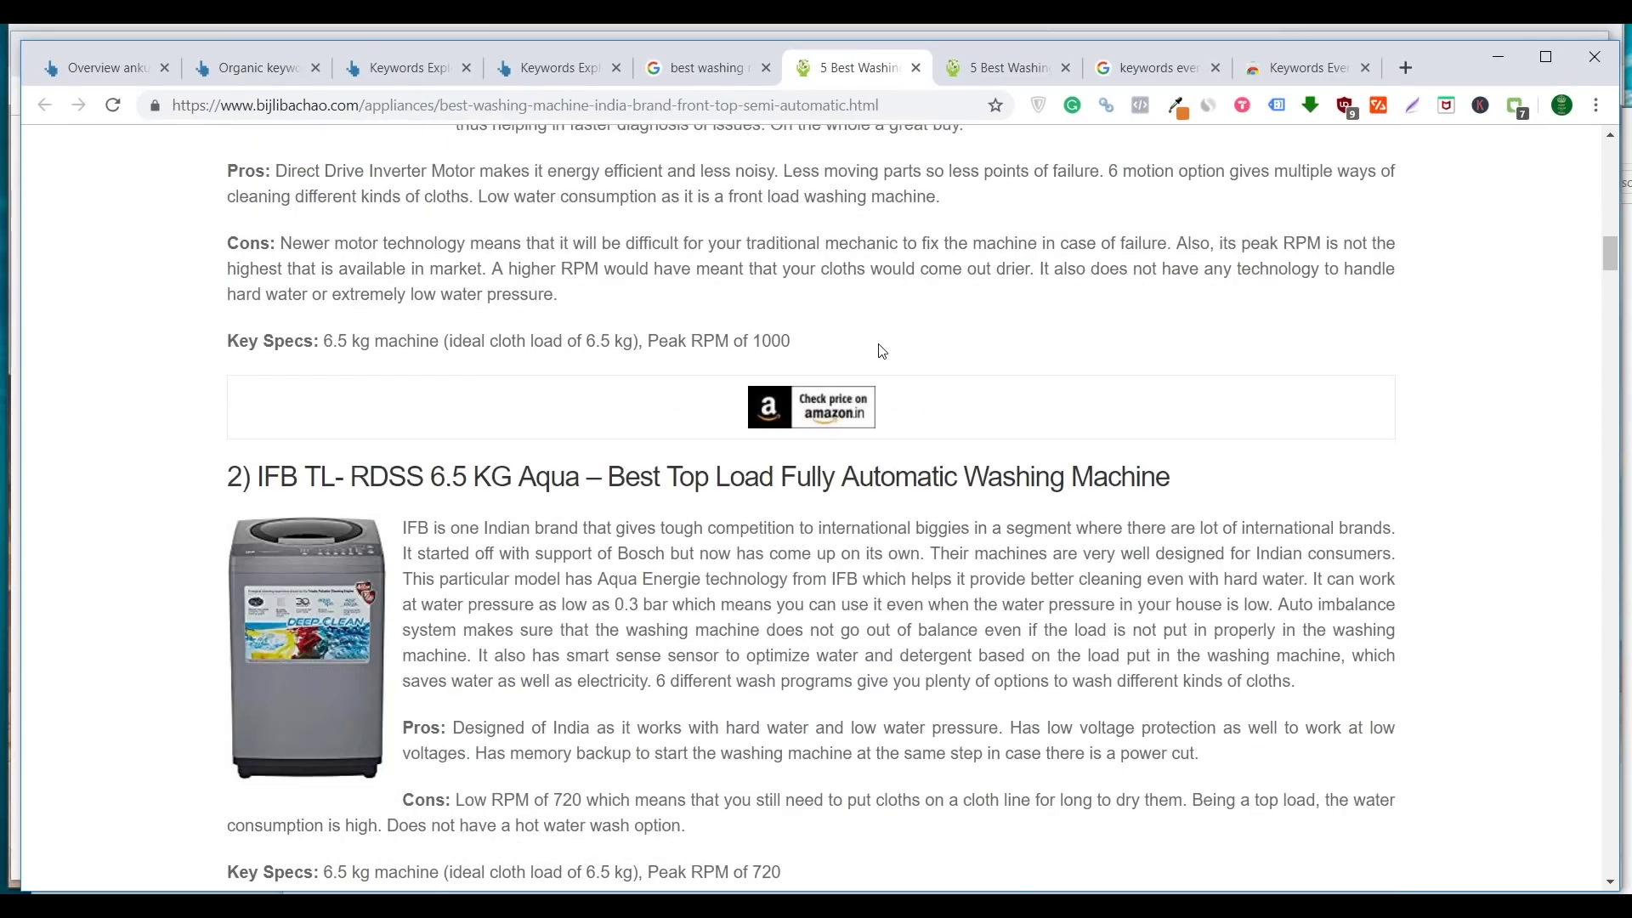
pyautogui.scroll(-15, 882, 351)
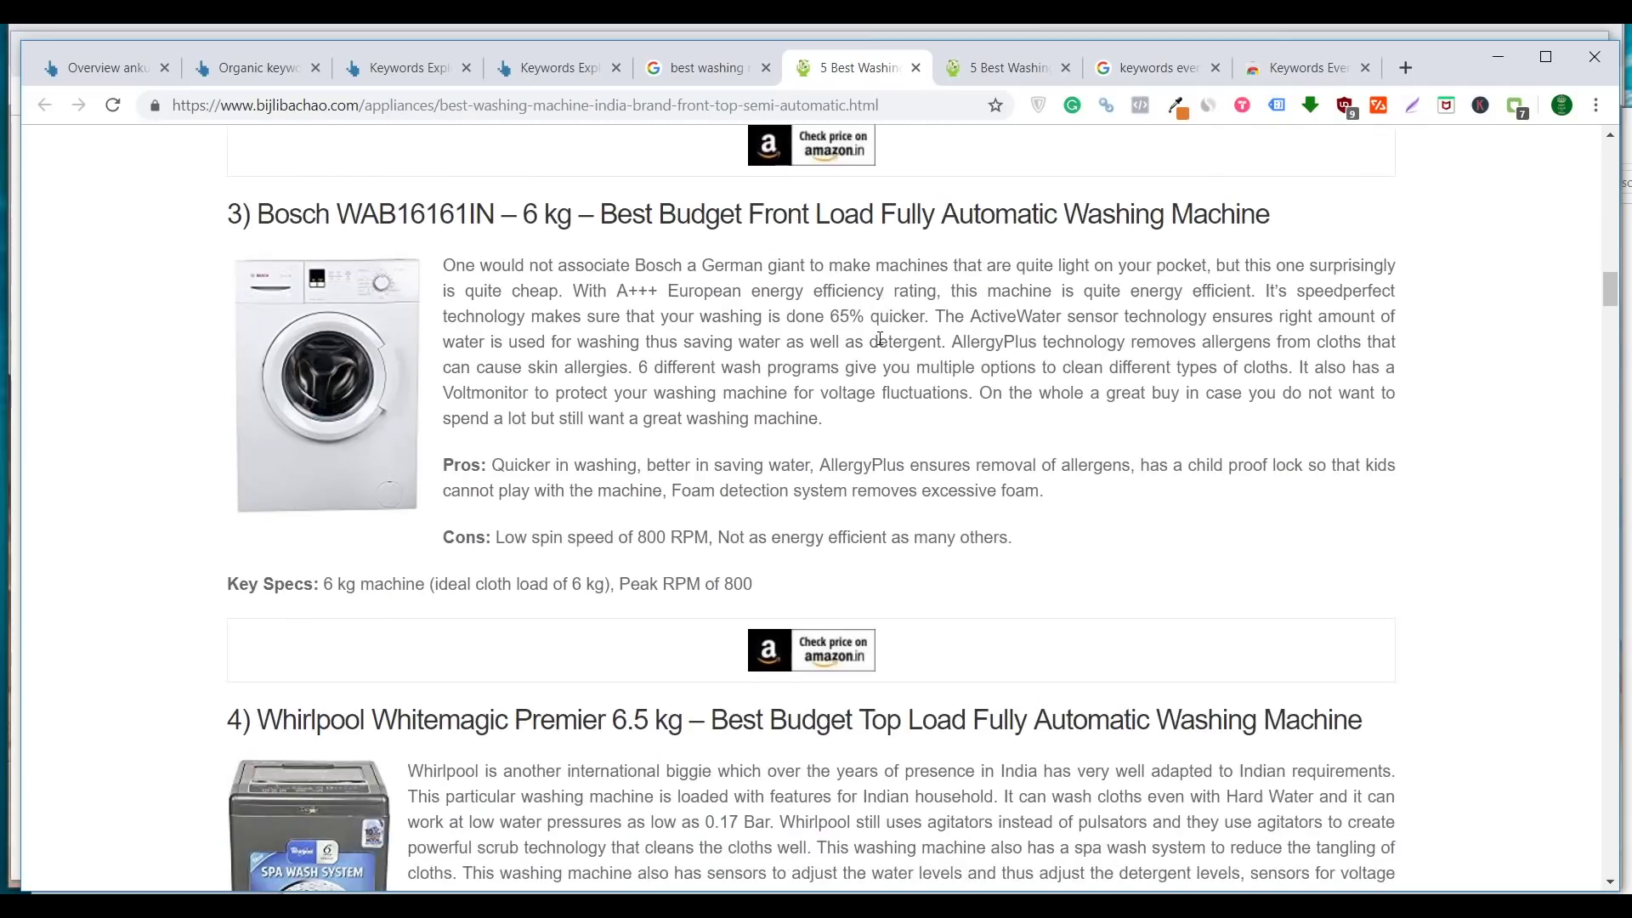
pyautogui.scroll(-8, 880, 345)
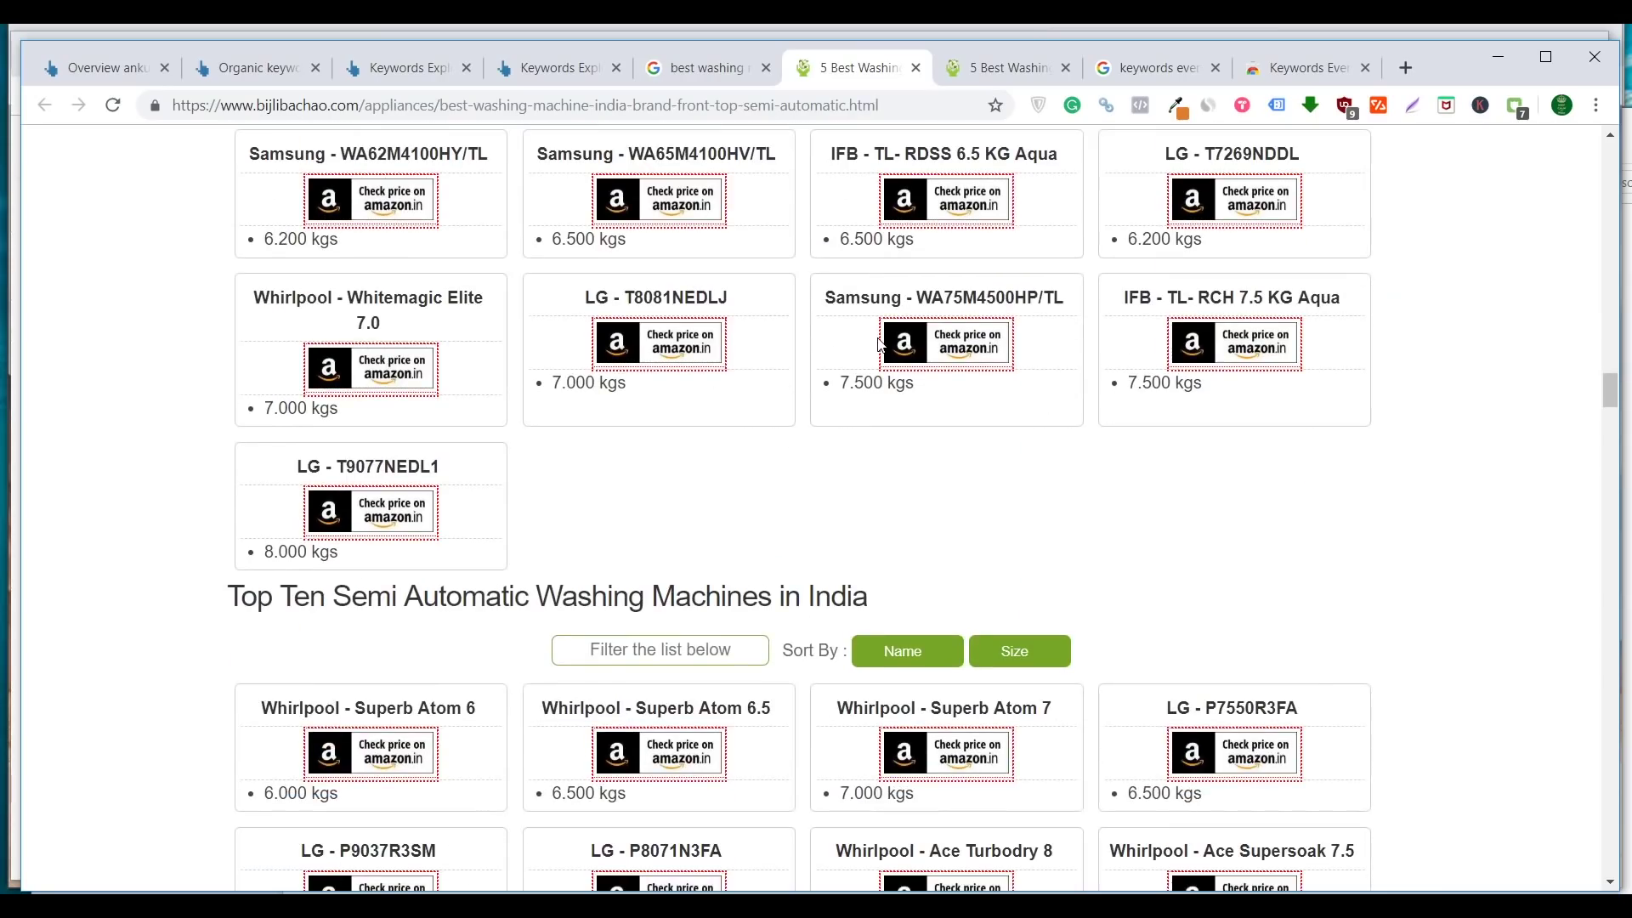
pyautogui.scroll(15, 881, 345)
pyautogui.scroll(20, 880, 345)
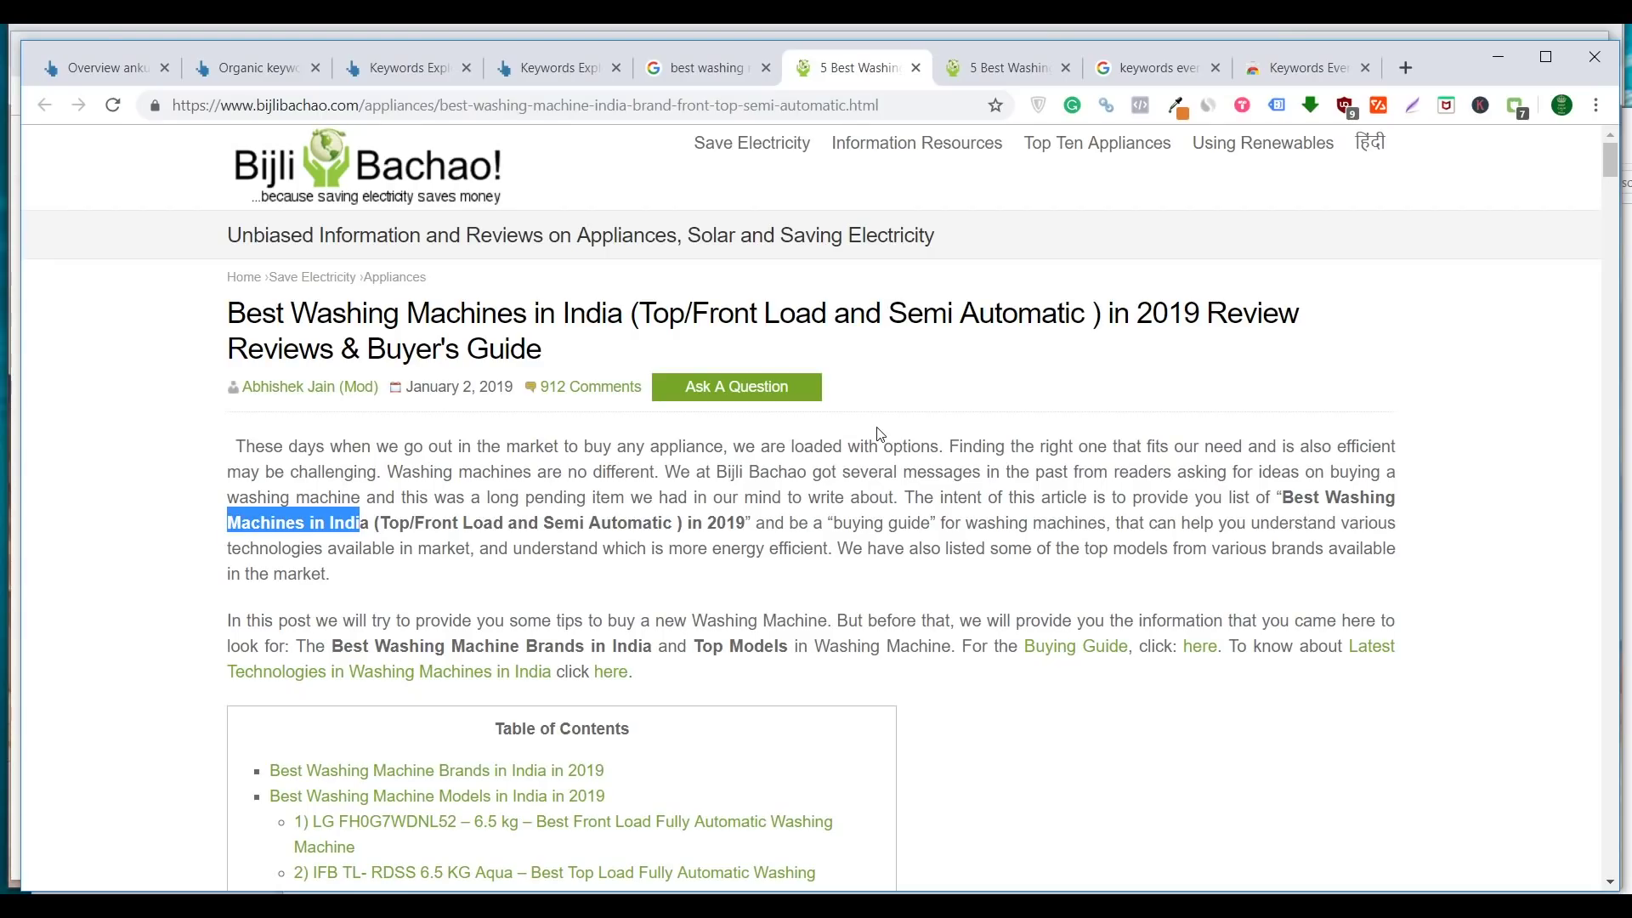
# Revisit the Ahrefs overview for "best washing machine in india" and the organic keywords report of the Bijli Bachao article
pyautogui.hotkey('ctrl', '4')
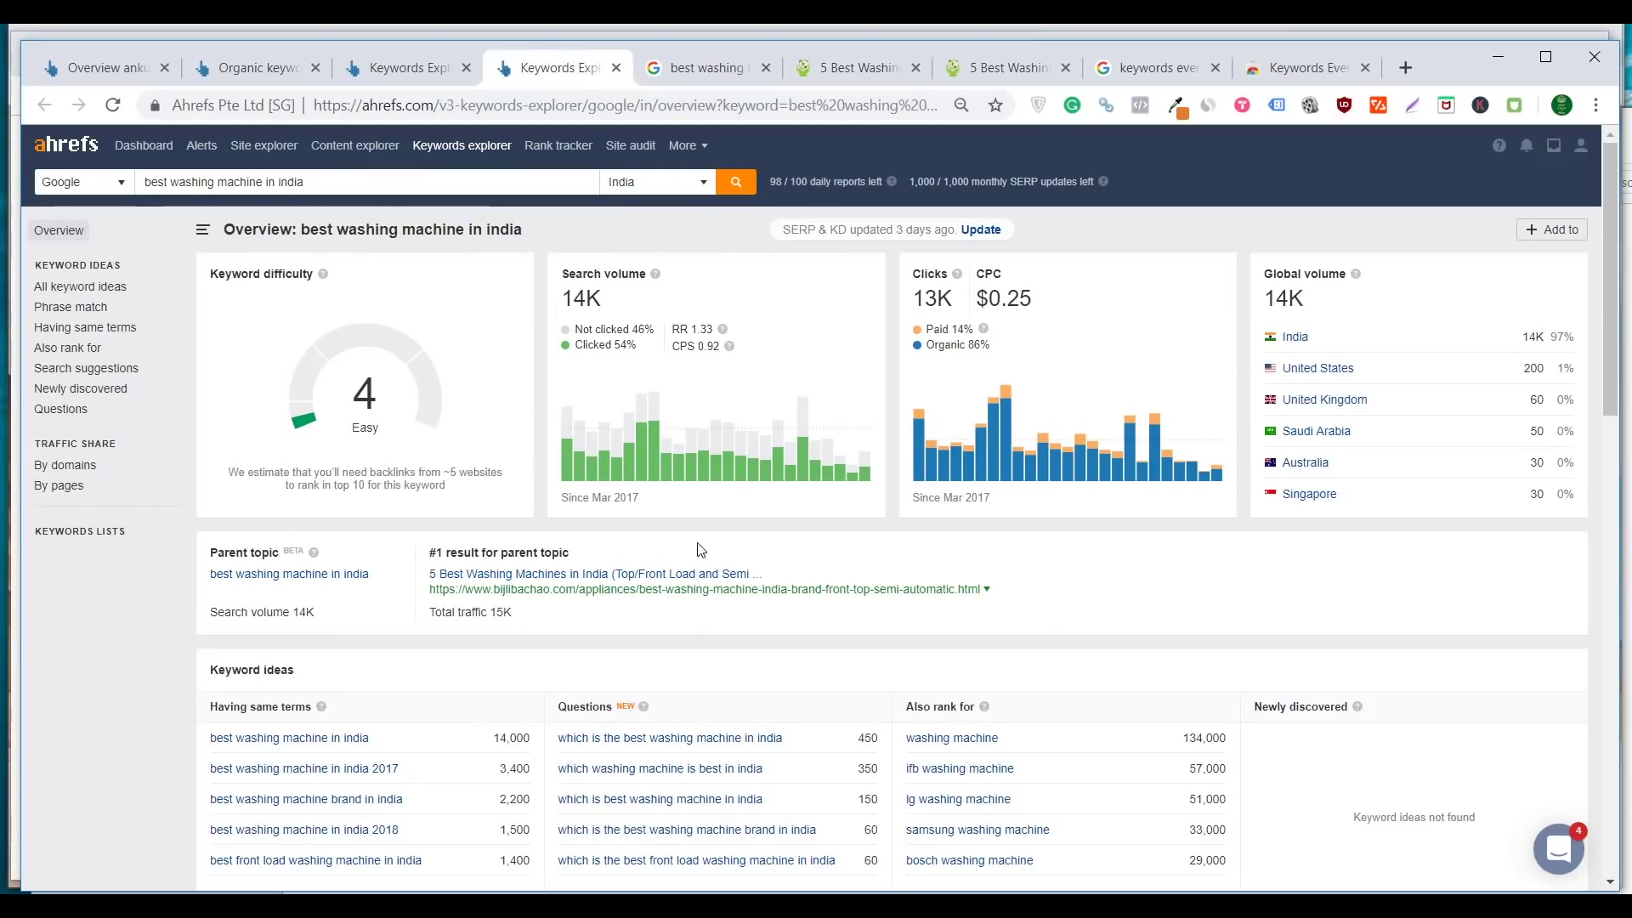
pyautogui.click(247, 68)
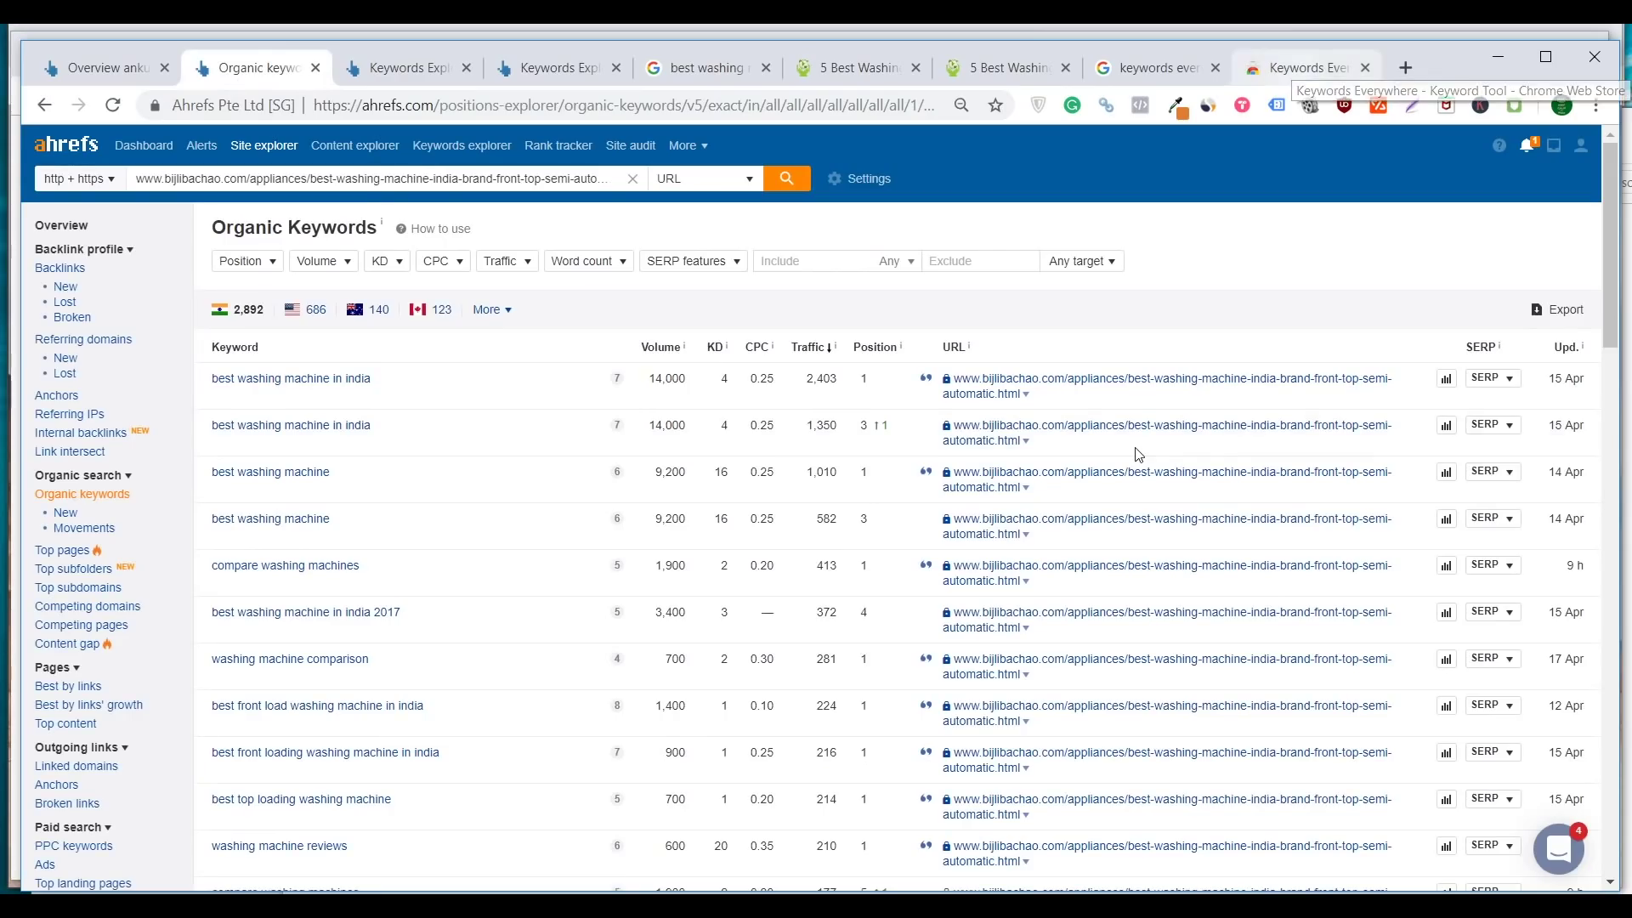
pyautogui.click(1404, 68)
pyautogui.click(1365, 68)
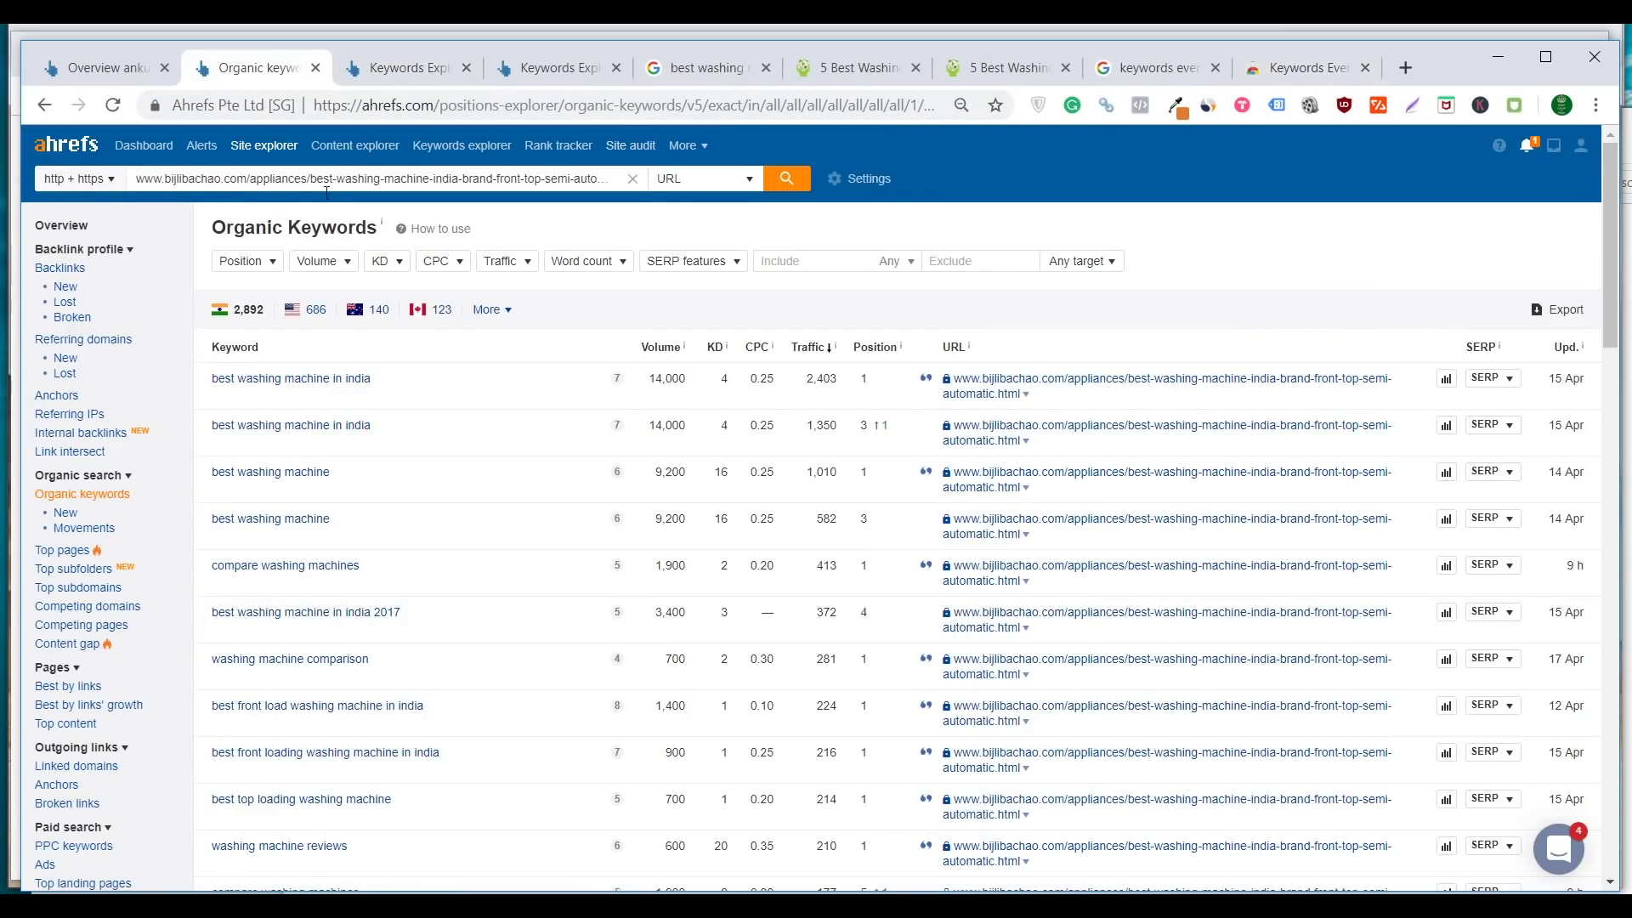
# Look up the keyword "best mobiles" for India in Keywords Explorer
pyautogui.click(557, 68)
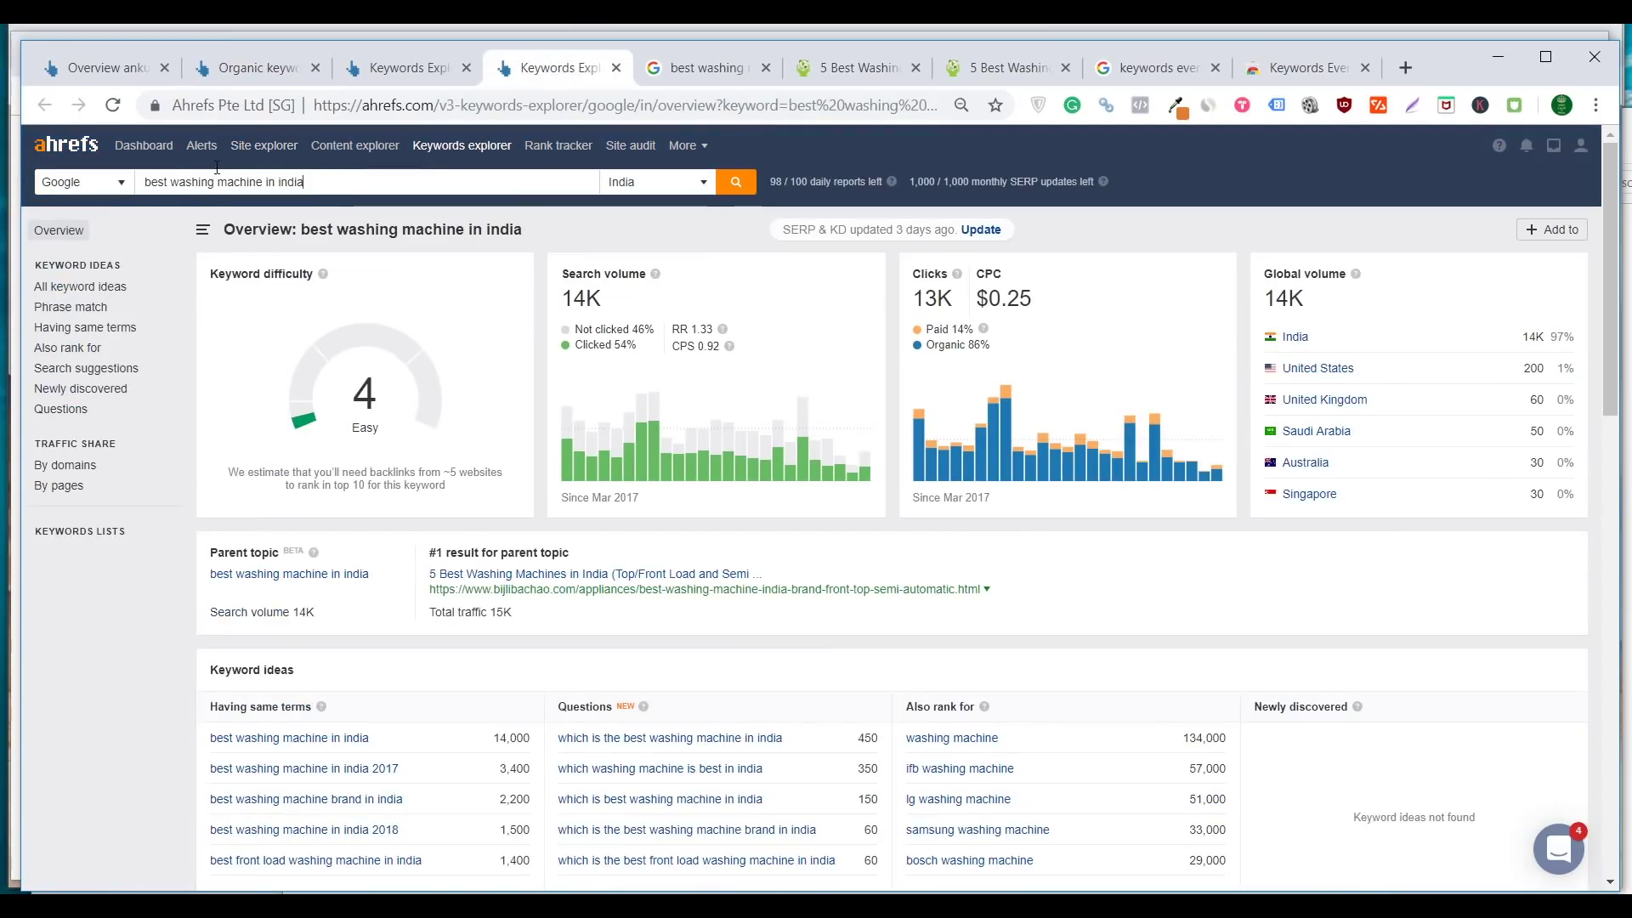
pyautogui.write('best mobiles')
pyautogui.press('Return')
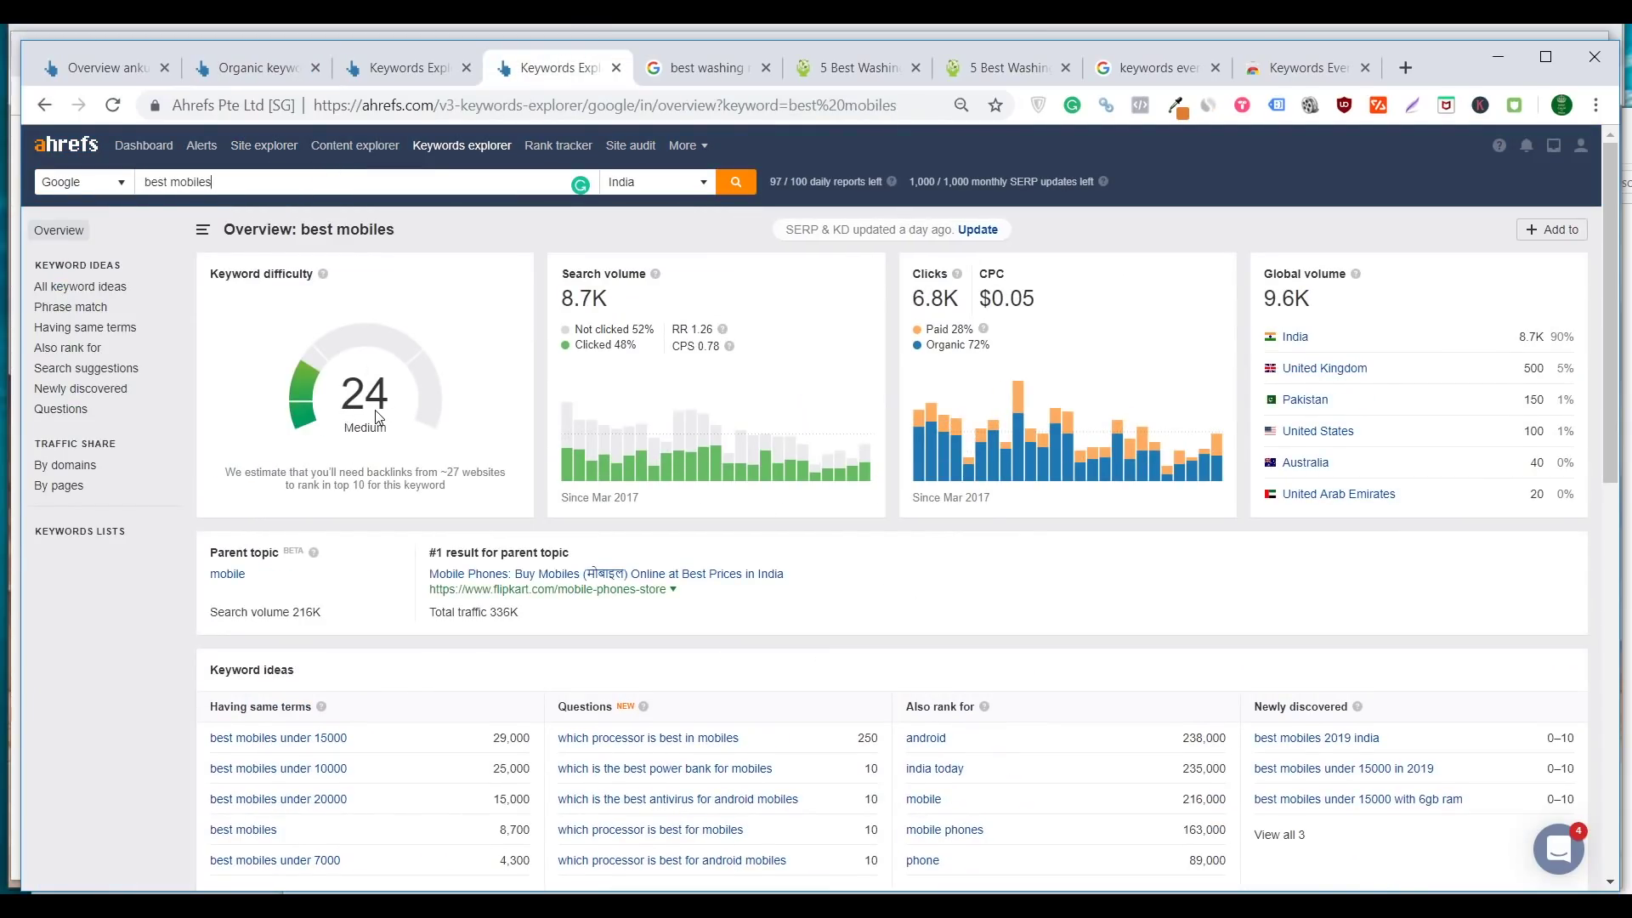
# Examine the keyword ideas for "best mobiles" and the backlinks, domains and traffic of its ranking pages
pyautogui.scroll(-15, 369, 746)
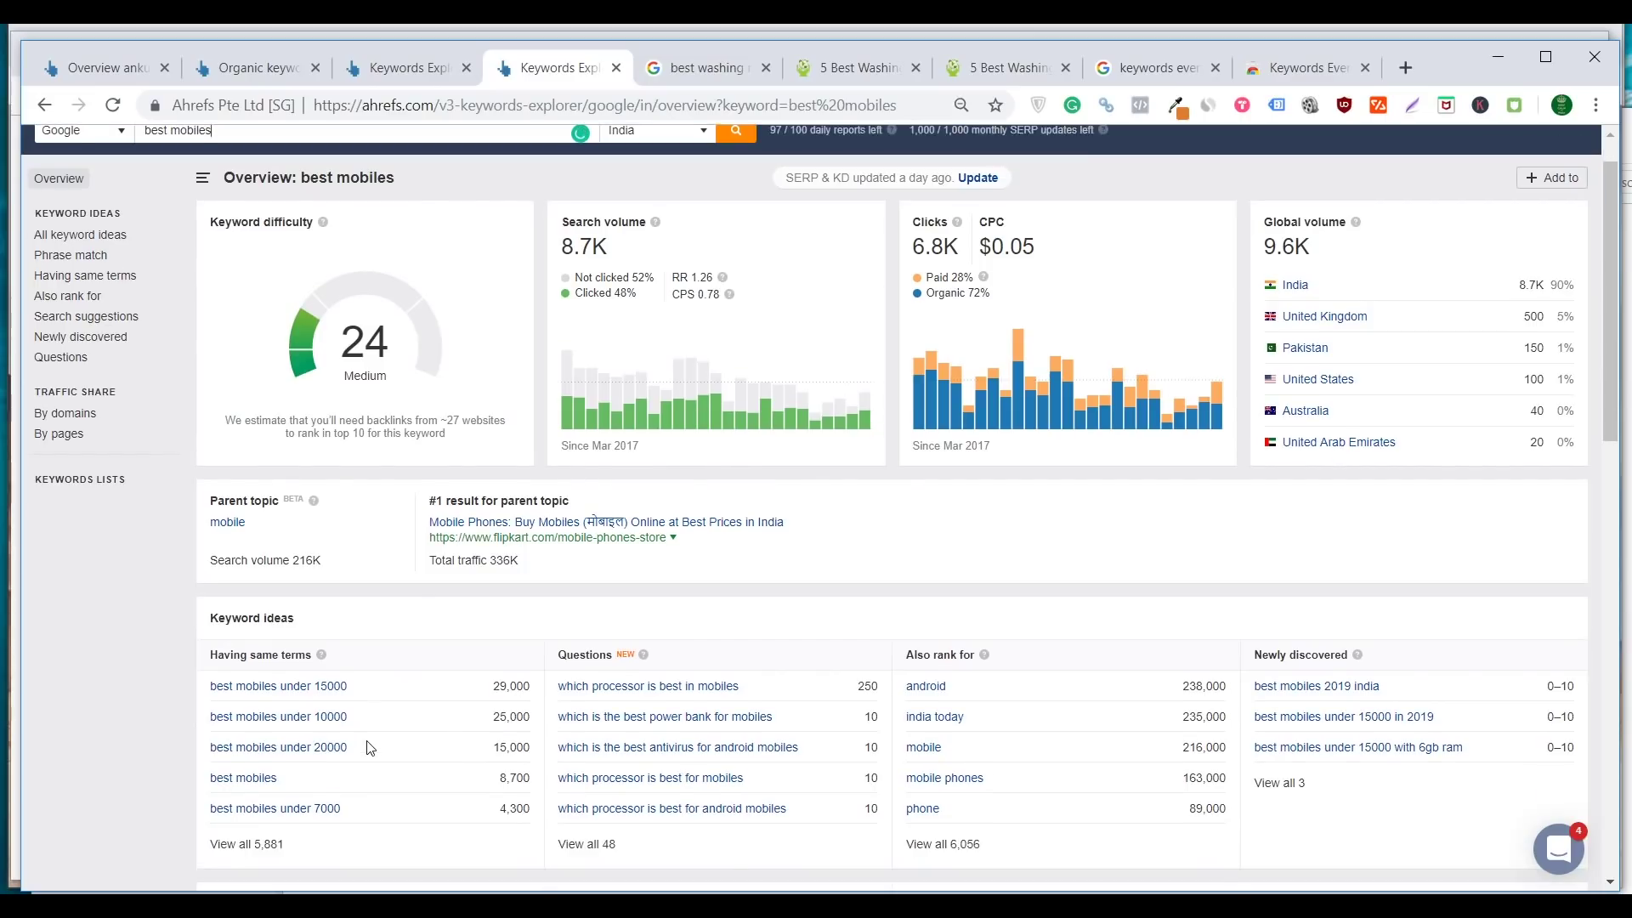
pyautogui.scroll(-3, 370, 746)
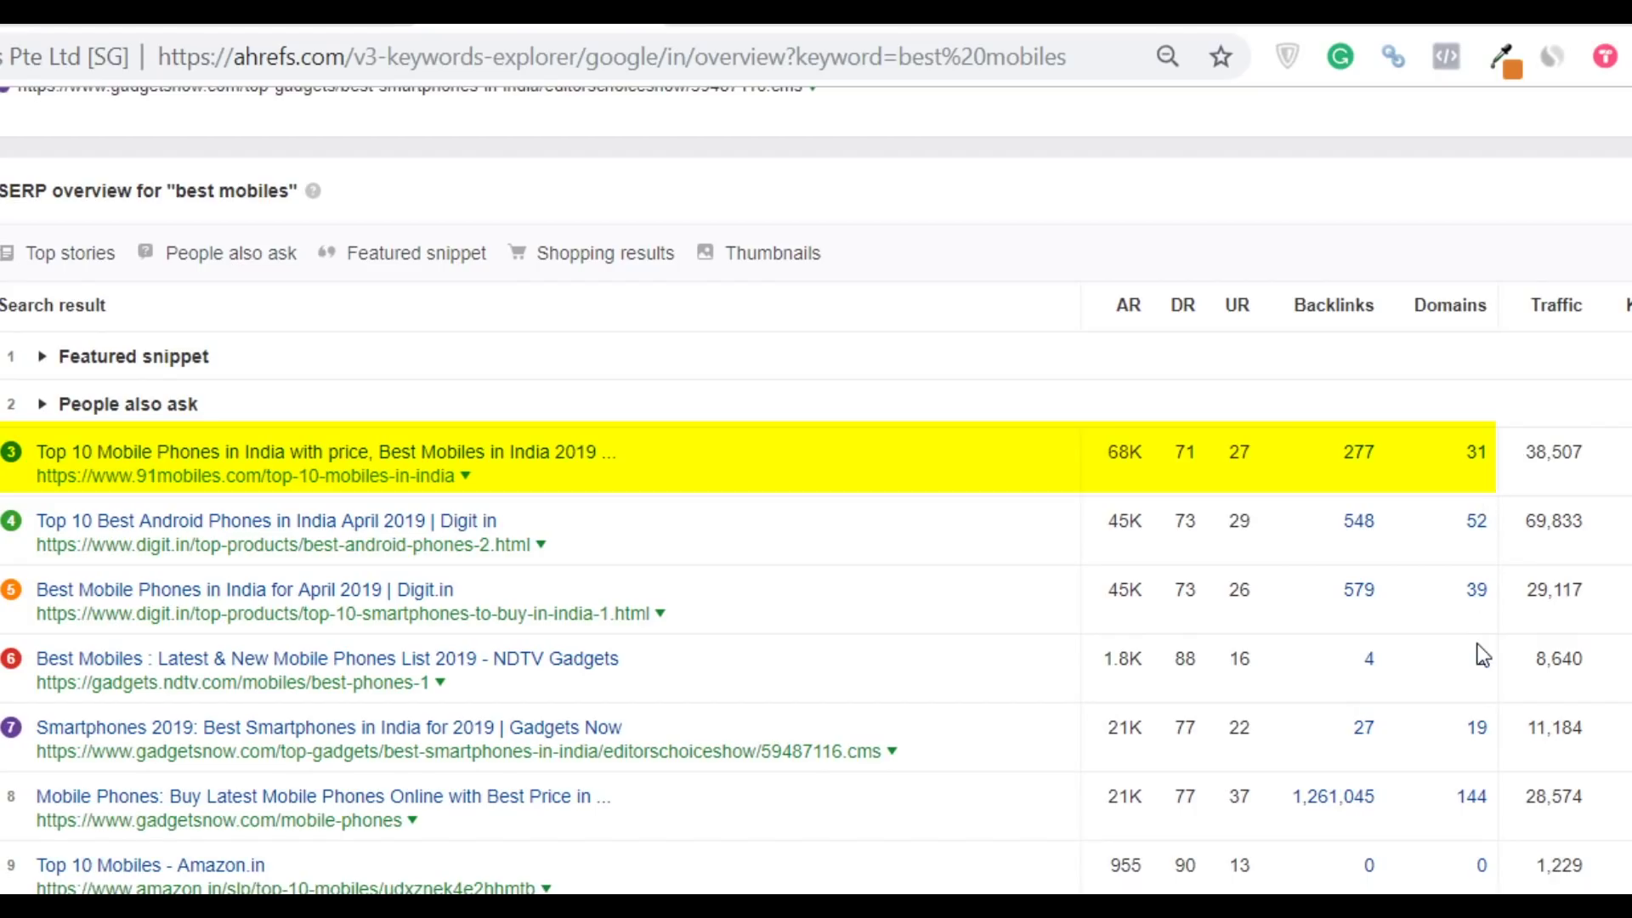
pyautogui.scroll(20, 1460, 773)
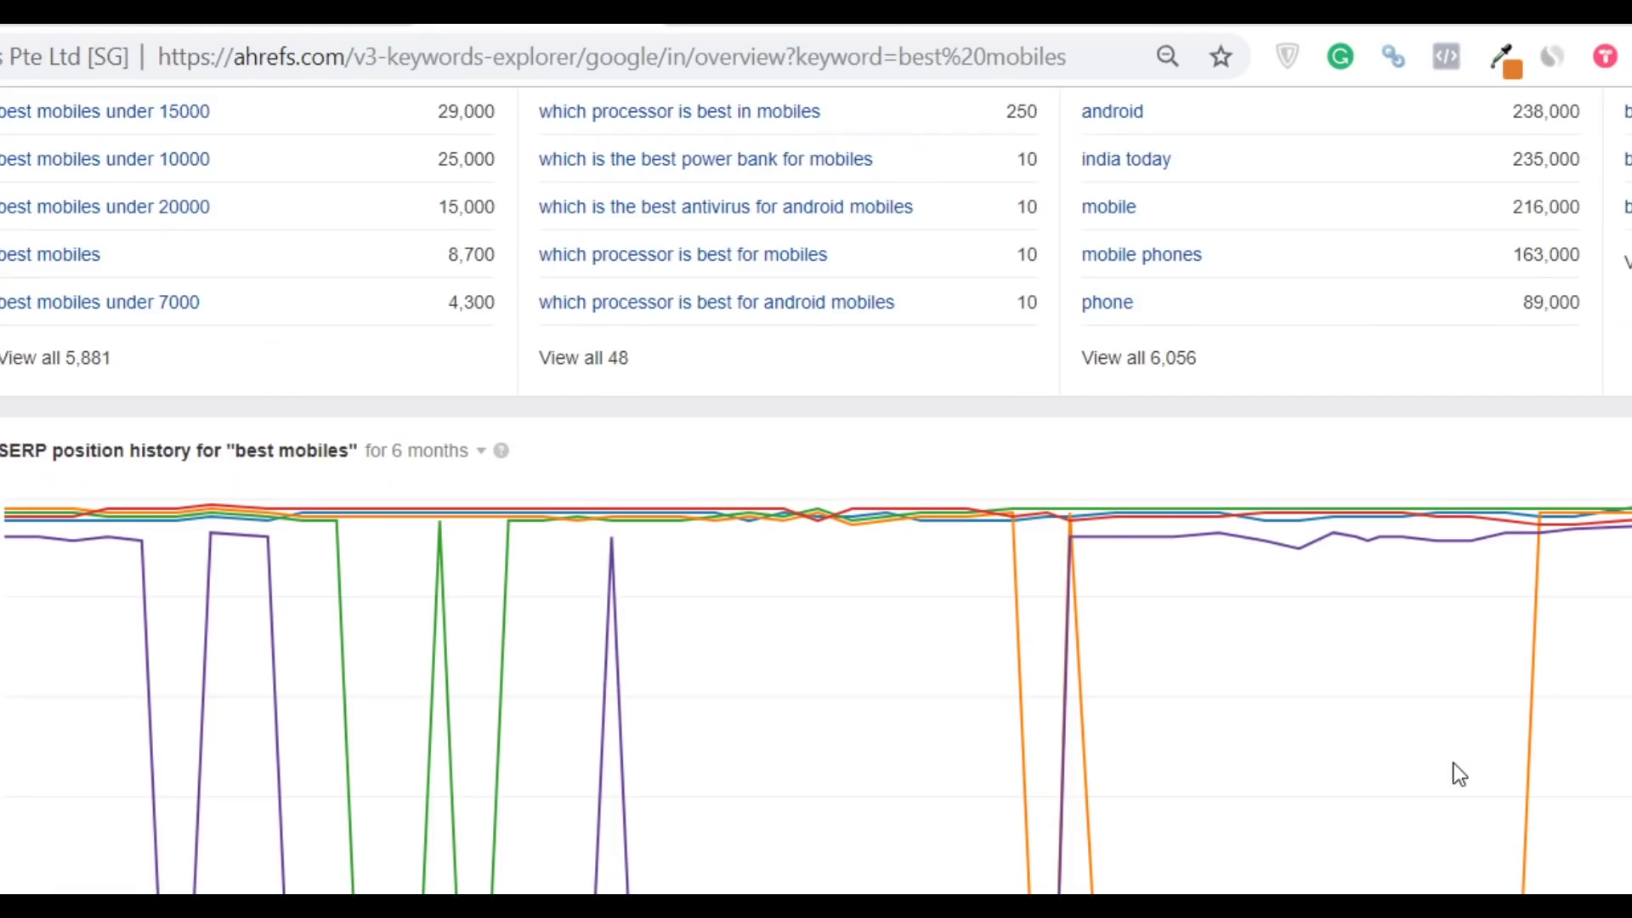